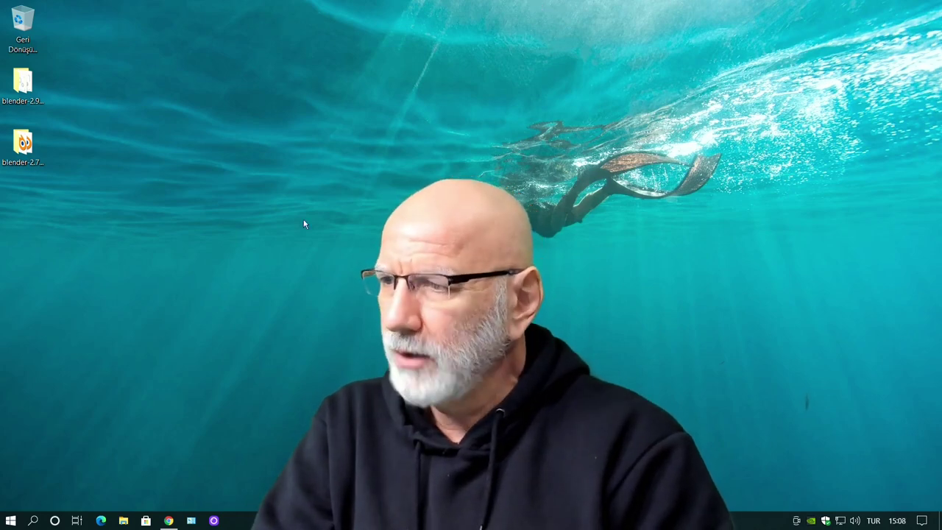
- Bring up the browser, then minimize it so the desktop shows
click(169, 521)
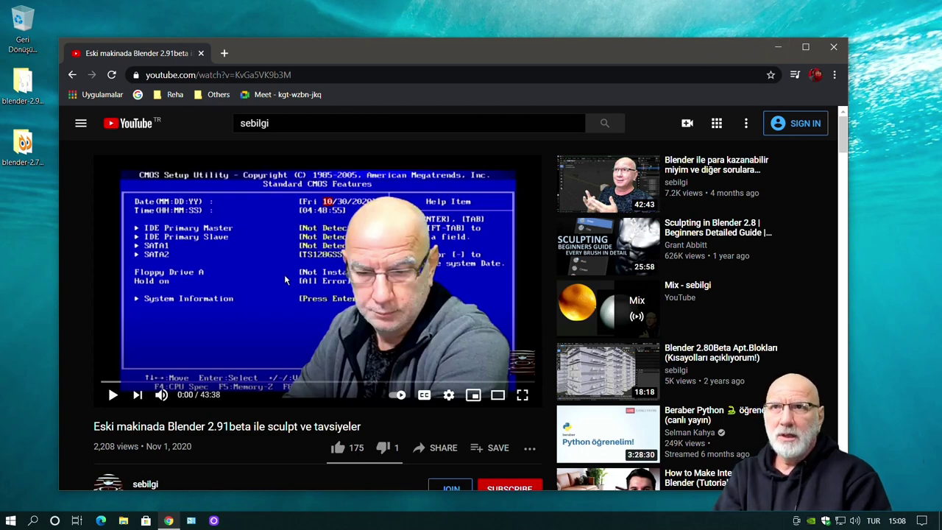
click(777, 50)
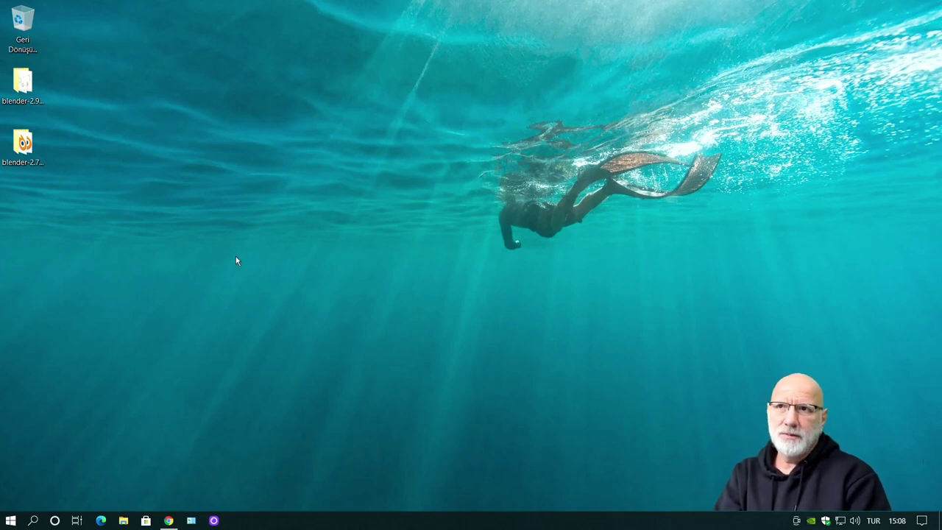
right_click(281, 183)
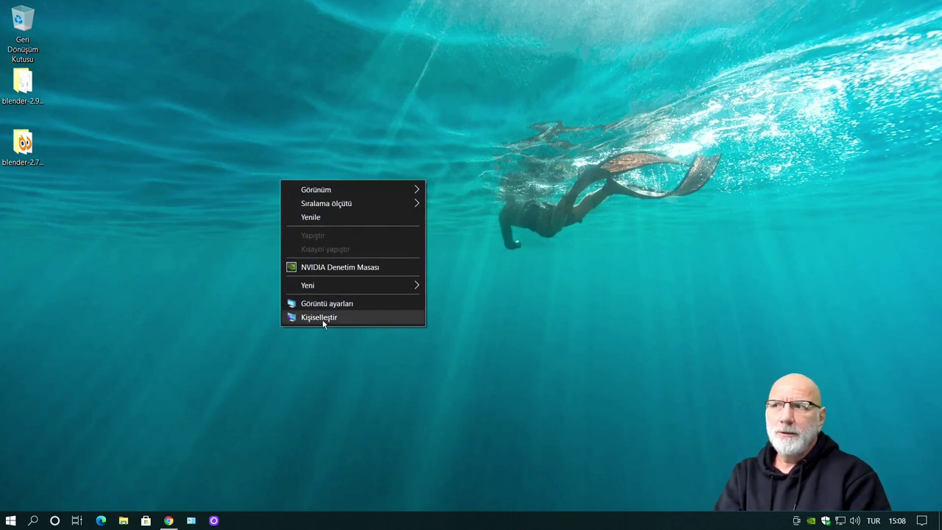
click(190, 288)
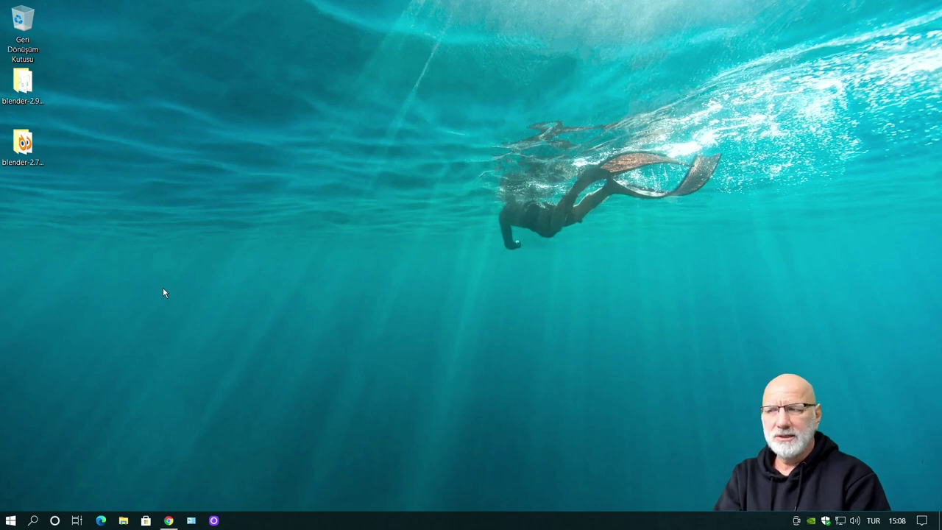
- Turn transparency effects back on in the desktop personalization colour settings
right_click(294, 245)
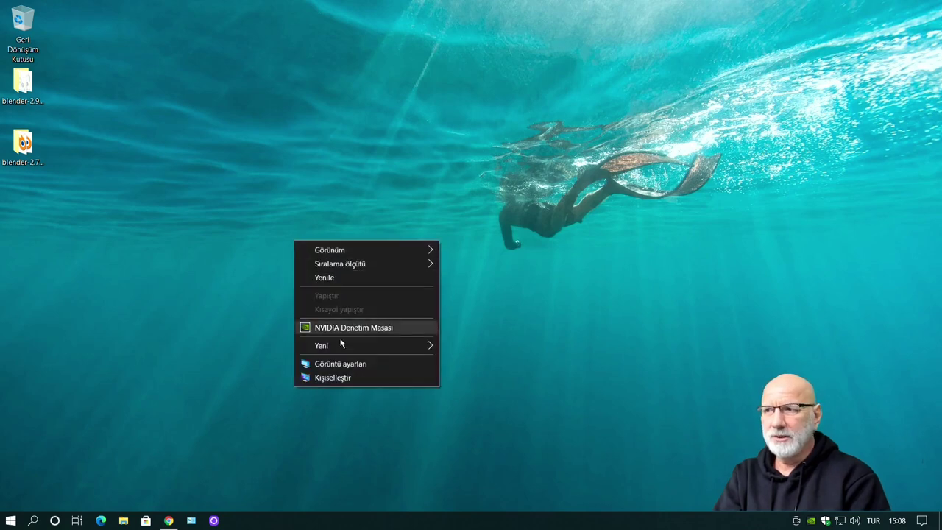
click(349, 379)
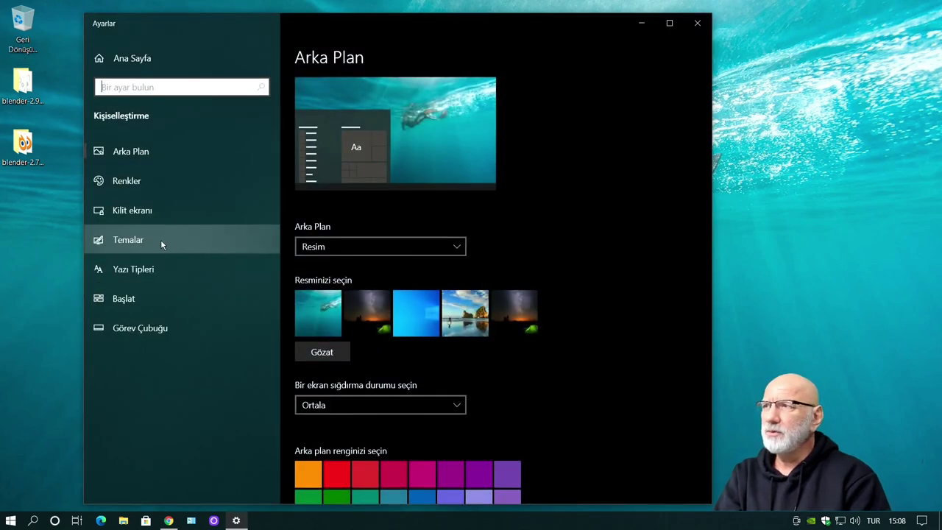
click(162, 240)
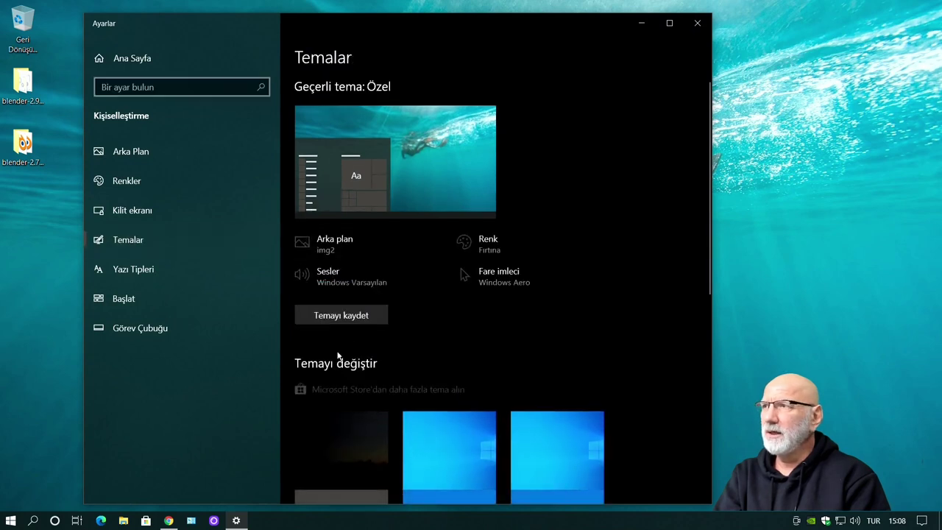
click(147, 183)
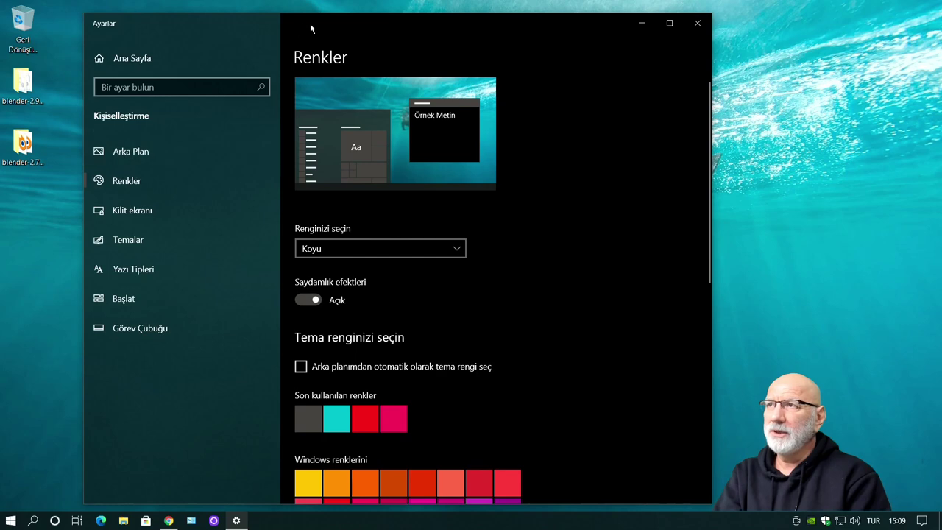
mouse_move(310, 23)
mouse_down()
mouse_move(623, 41)
mouse_move(620, 24)
mouse_up()
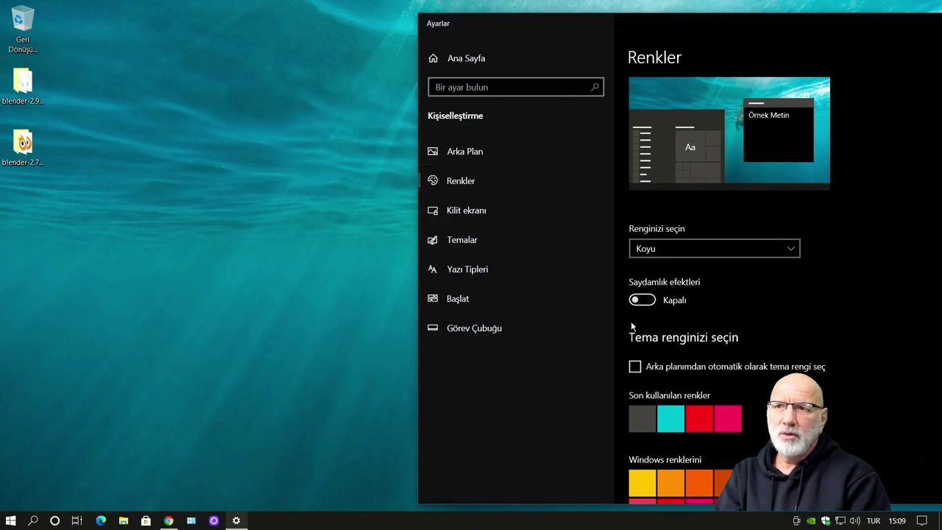
click(651, 301)
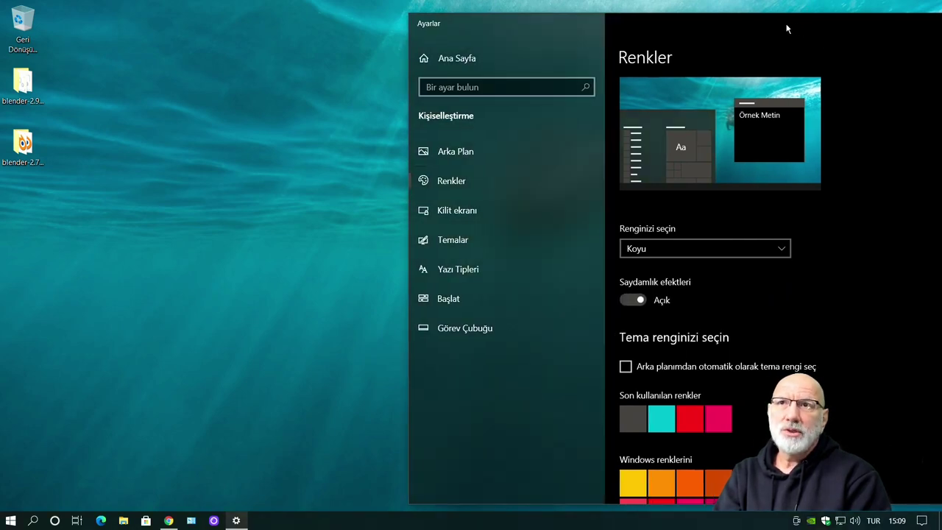
drag(789, 25, 471, 36)
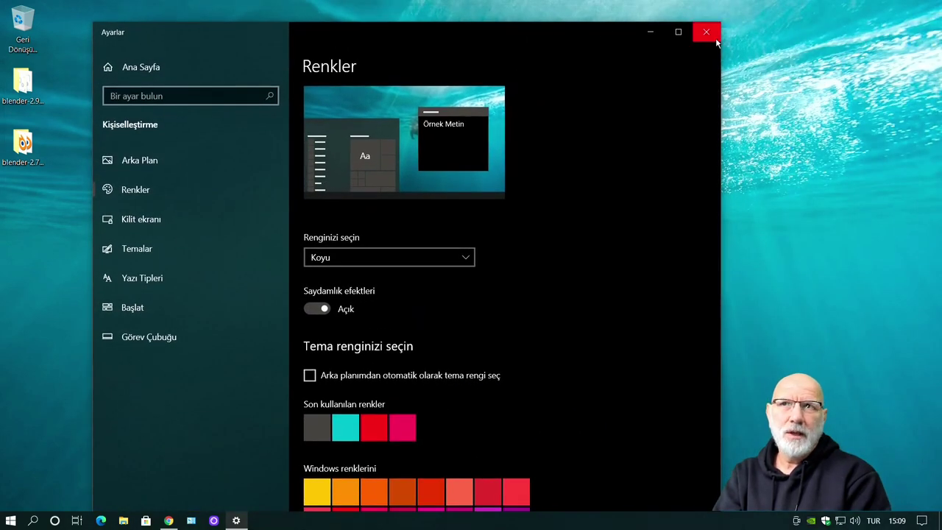
click(712, 37)
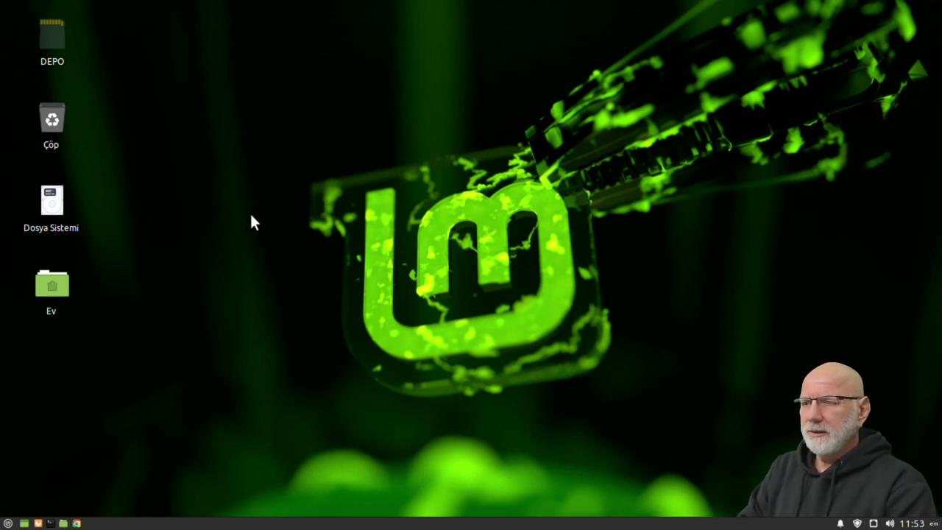
- Run lscpu in a new terminal to list the CPU details
click(51, 523)
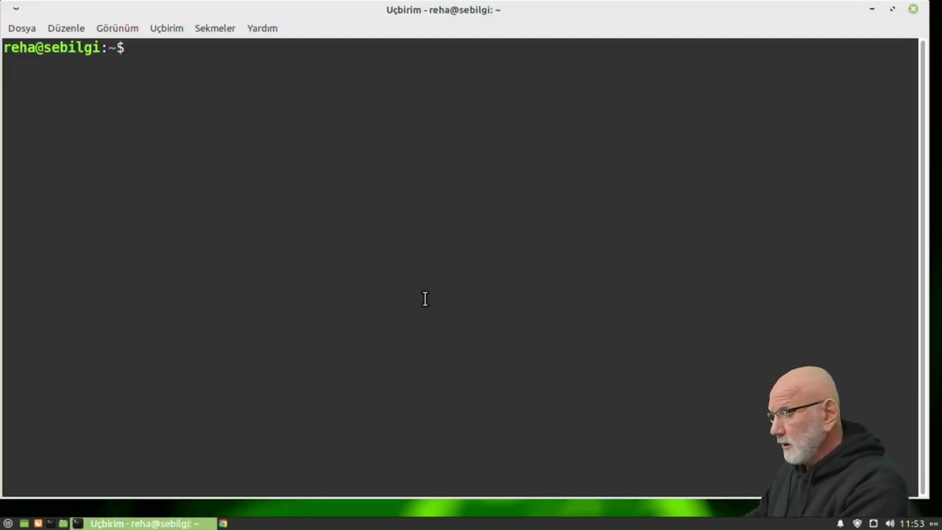
key(Return)
key(Return)
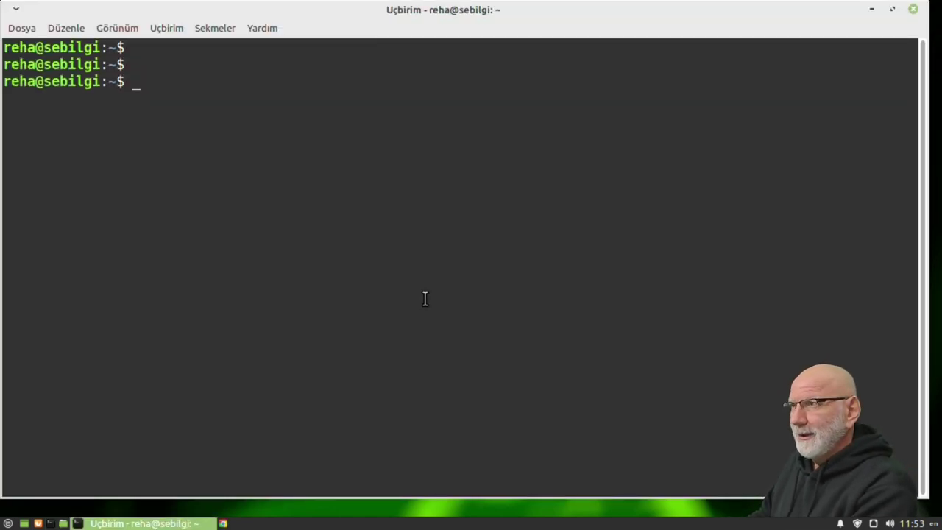
key(Return)
text(ls)
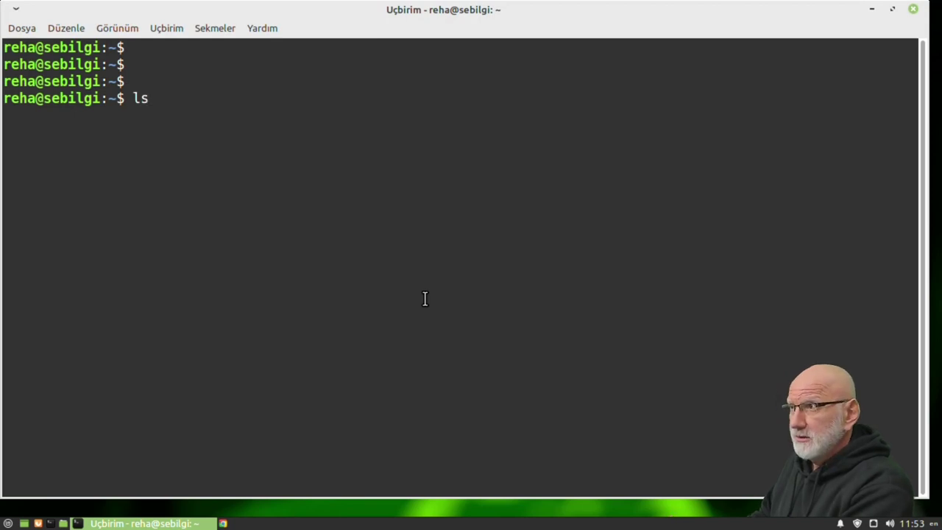
text(cpu)
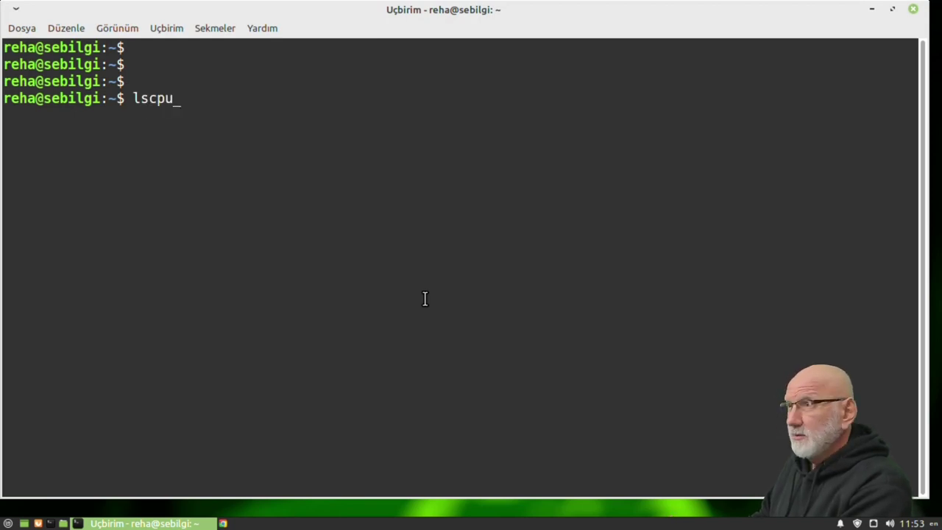
key(Return)
- Highlight the Atom Z3735F model, 1.33GHz clock and 1832,6000 MHz maximum speed
scroll(388, 281, up, 3)
scroll(375, 228, up, 4)
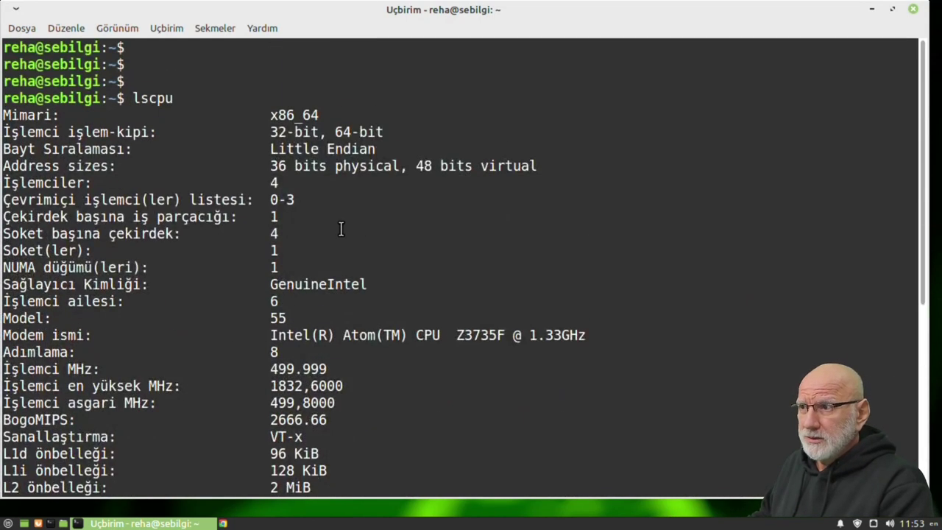
drag(262, 338, 495, 337)
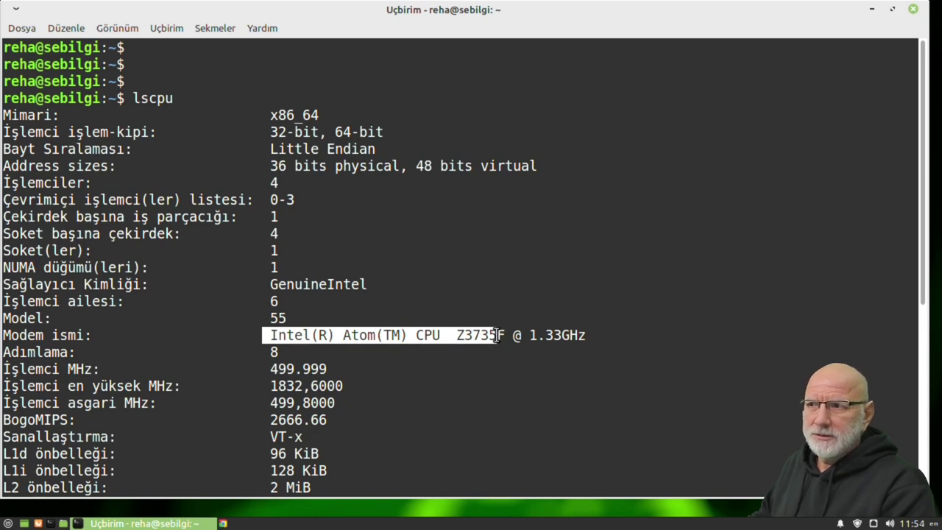
click(389, 330)
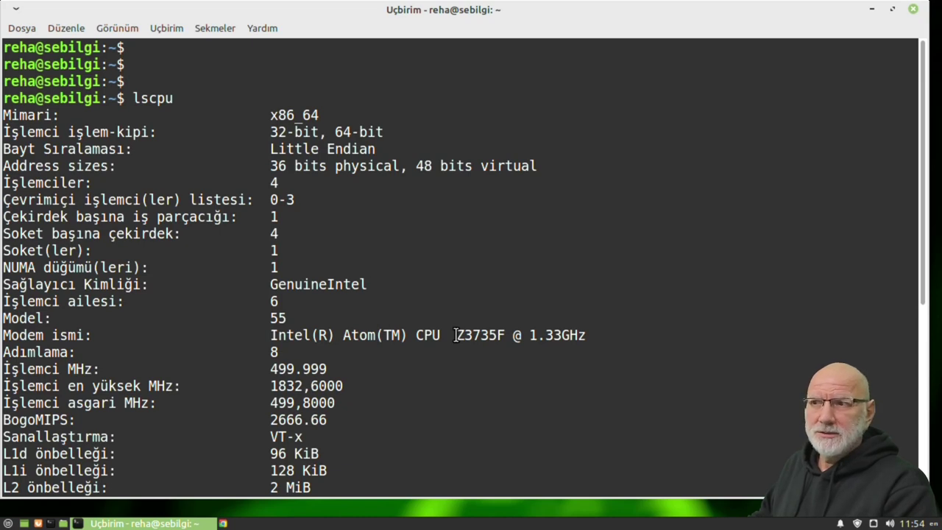
drag(456, 335, 509, 339)
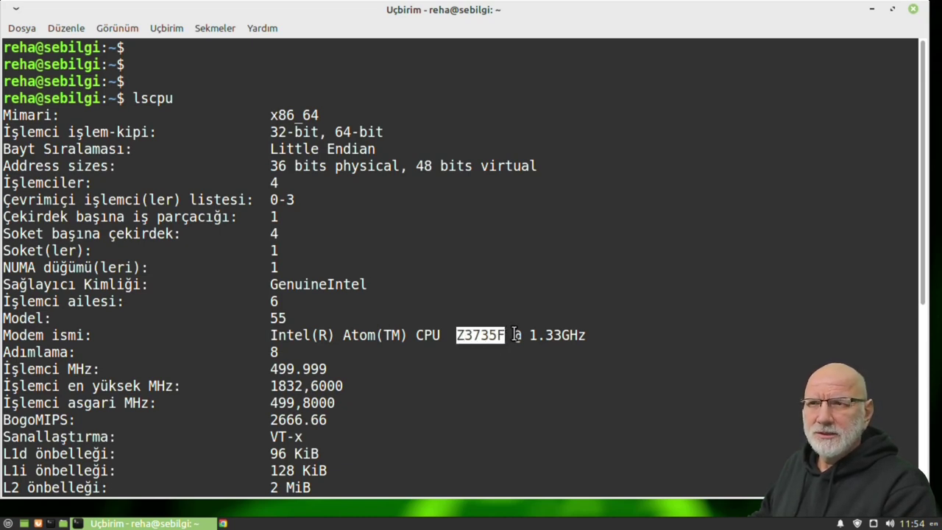
drag(595, 335, 531, 336)
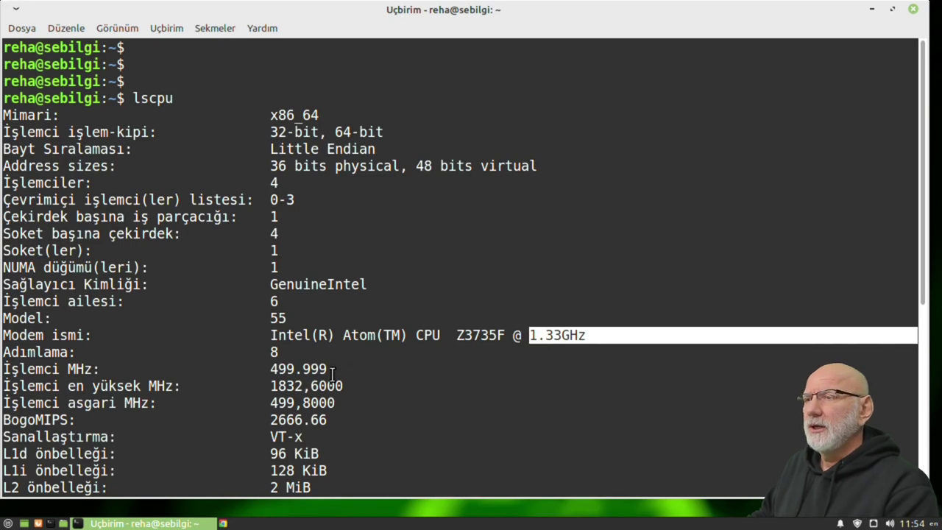
drag(263, 386, 352, 385)
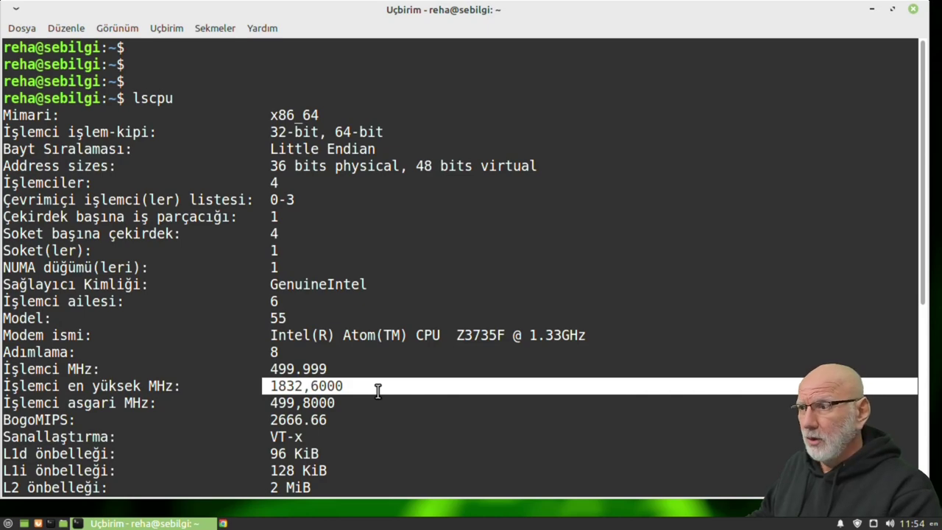
- Highlight the 2 MiB L2 cache size and scroll through the remaining output
scroll(378, 389, down, 1)
drag(317, 437, 269, 437)
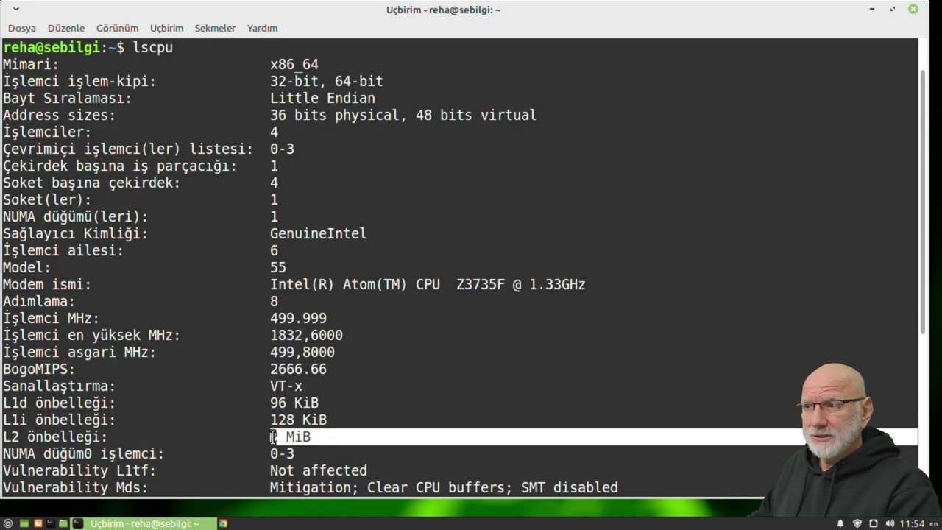
scroll(318, 383, down, 1)
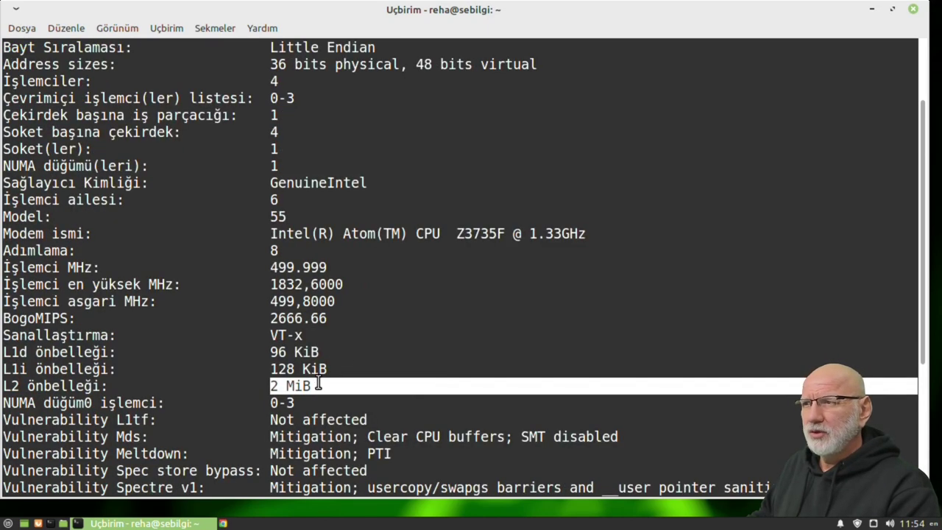
scroll(382, 385, down, 3)
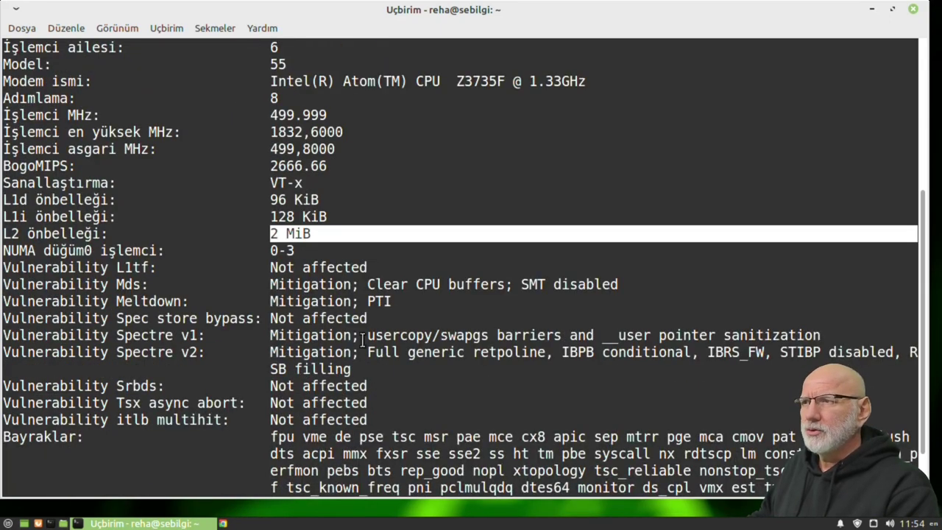
scroll(488, 423, up, 1)
scroll(487, 423, down, 2)
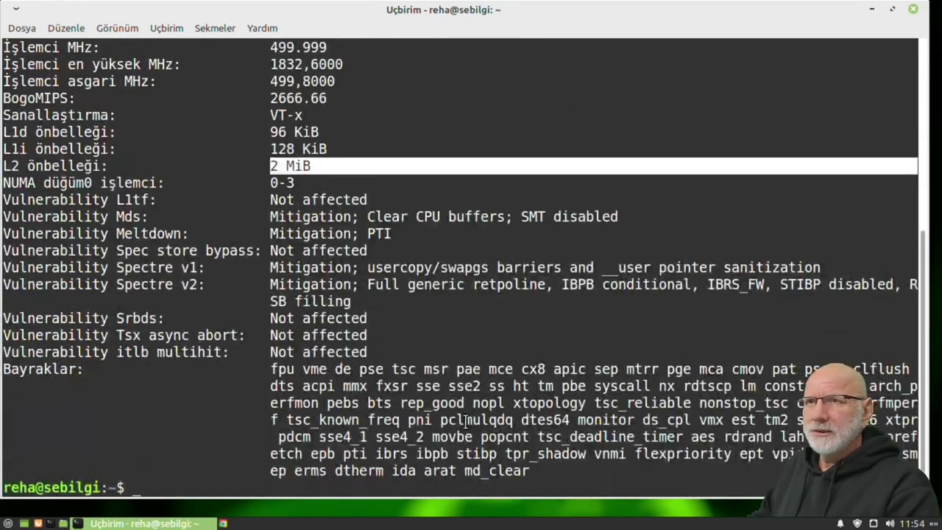
scroll(466, 421, up, 5)
click(913, 9)
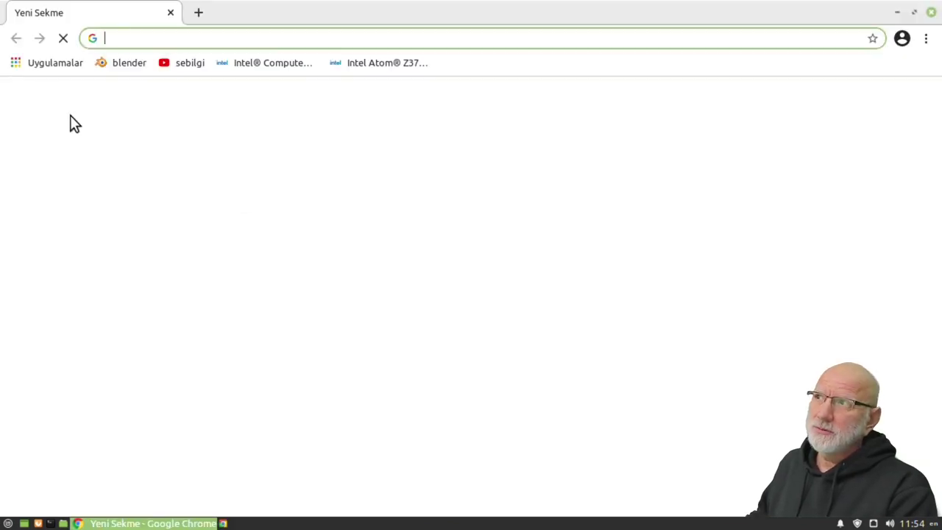
click(256, 65)
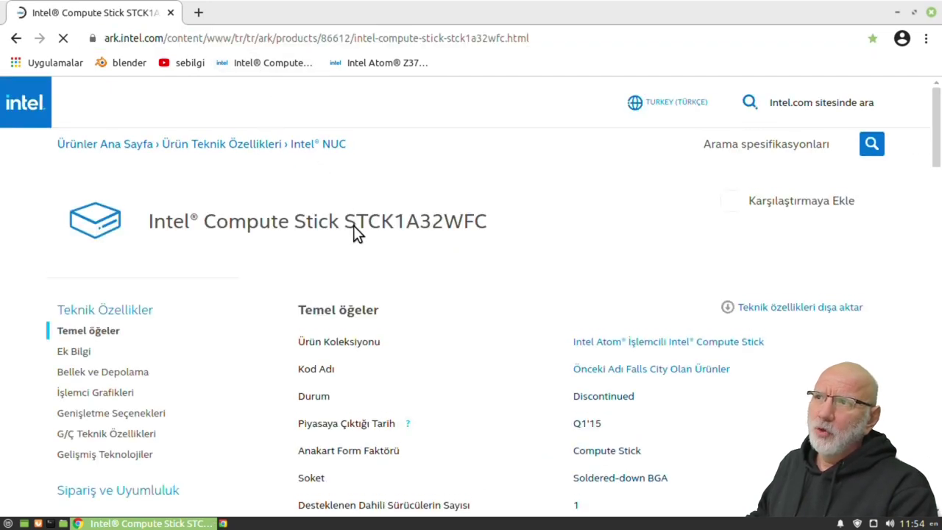
drag(344, 220, 487, 224)
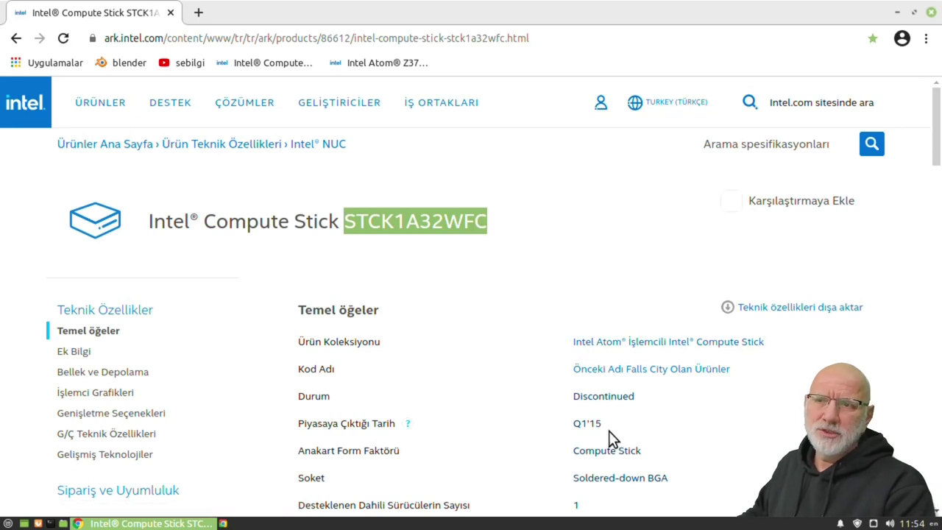
scroll(609, 430, down, 2)
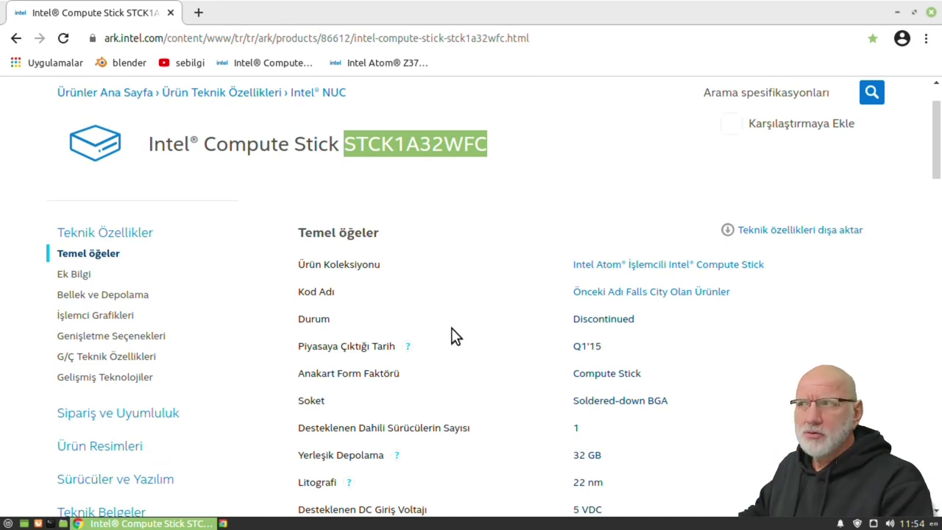
scroll(476, 286, down, 3)
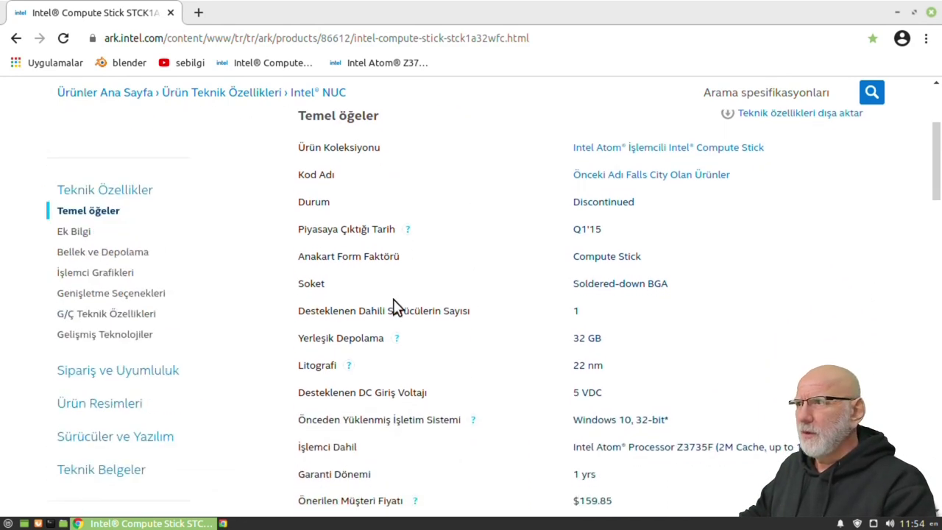
scroll(118, 380, down, 1)
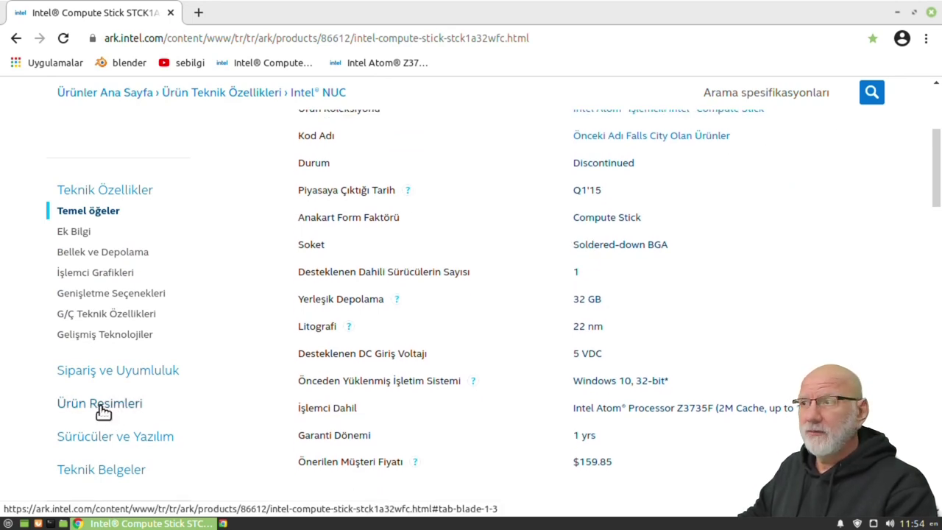
- Jump to the Compute Stick STCK1A32WFC 'Ürün Resimleri' pictures, then scroll back to the top
click(104, 413)
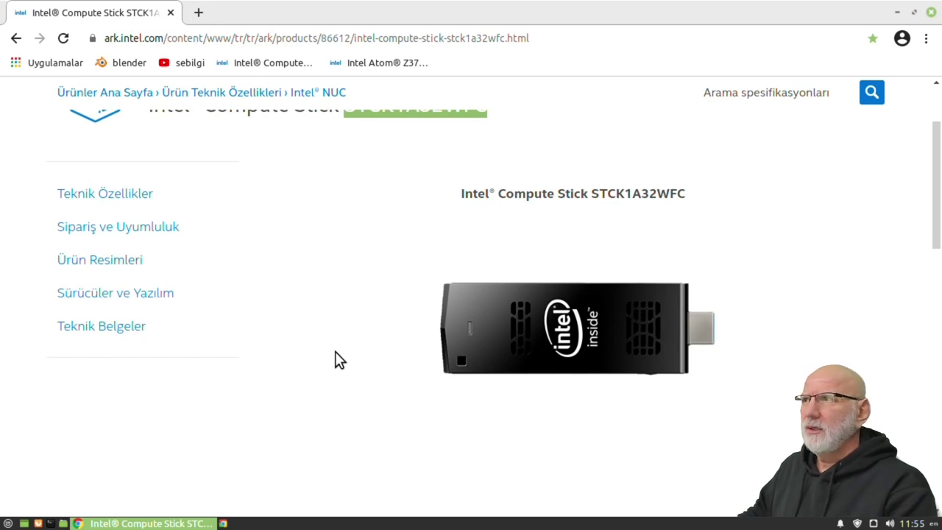
scroll(117, 251, up, 1)
scroll(130, 273, up, 2)
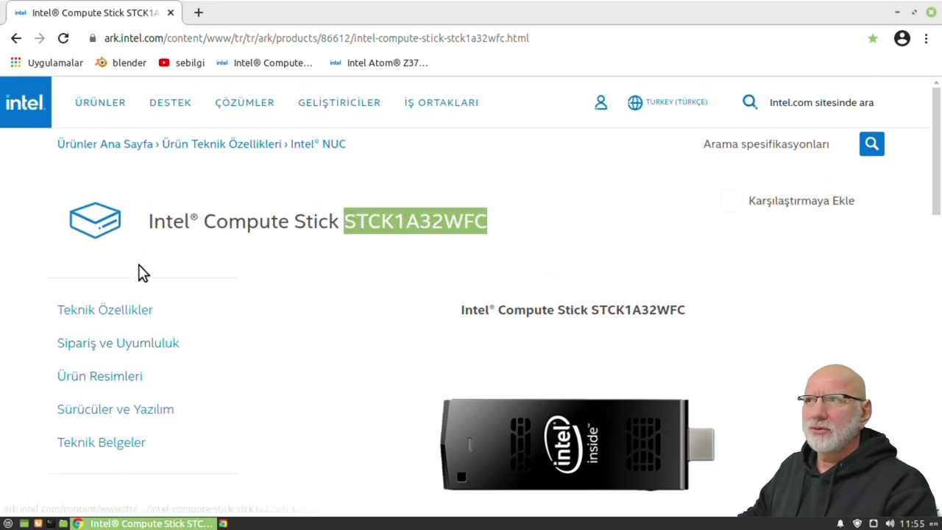
- Open the Intel Atom Z3735F bookmark and scroll down through its specifications
click(385, 62)
scroll(700, 374, down, 1)
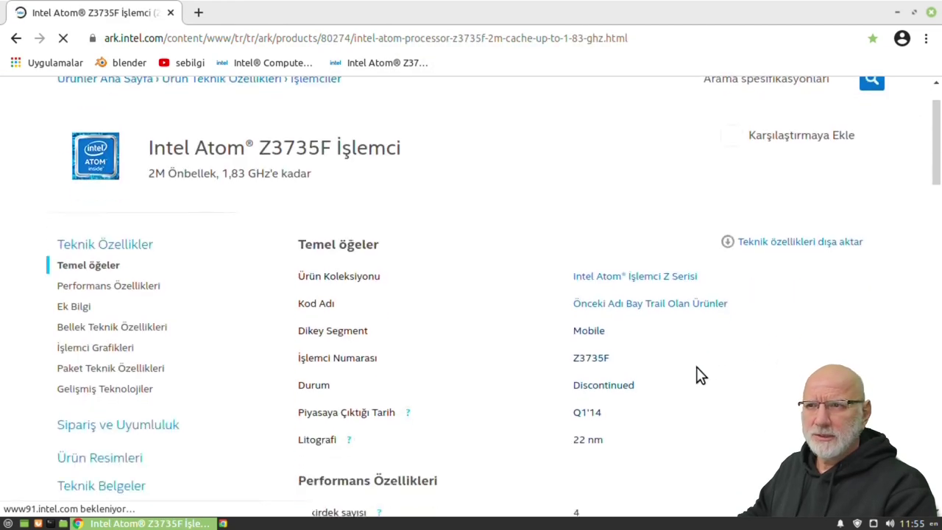
scroll(631, 320, down, 2)
scroll(656, 375, down, 3)
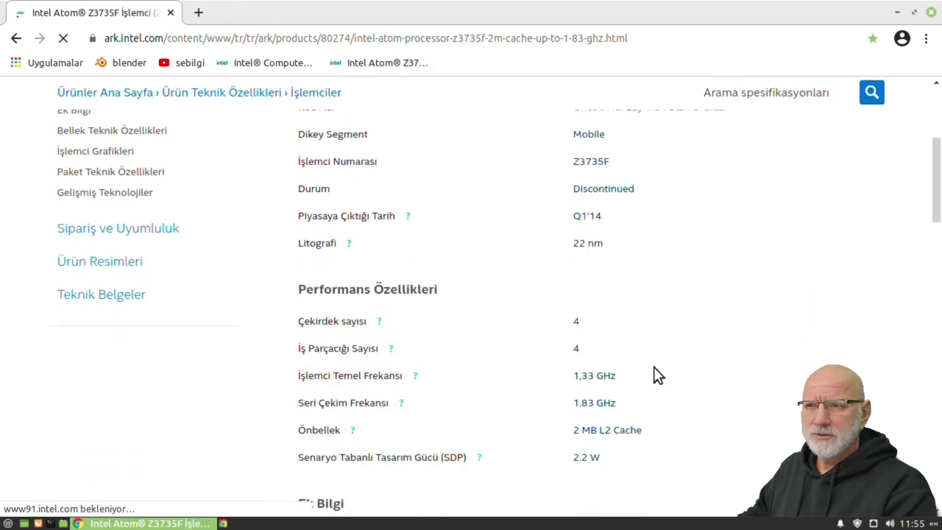
scroll(589, 354, down, 3)
scroll(552, 361, down, 3)
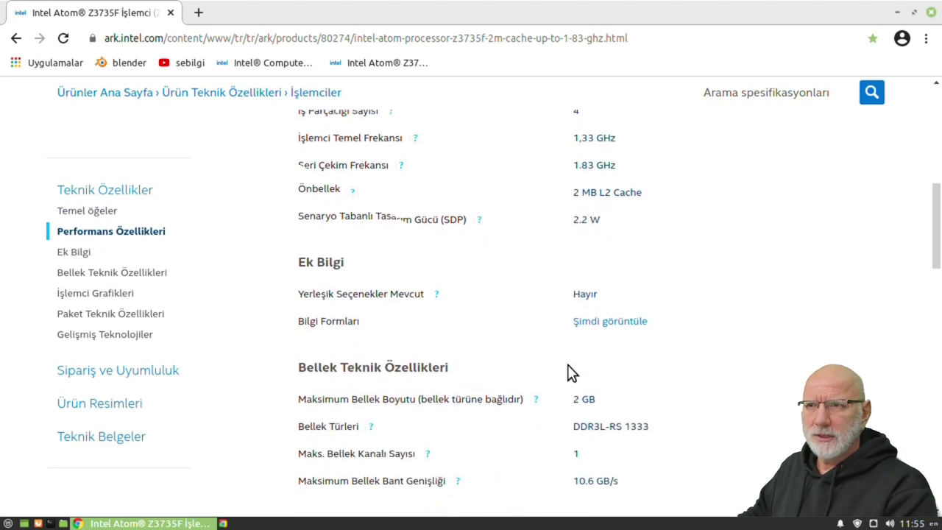
scroll(615, 274, down, 1)
scroll(625, 339, down, 2)
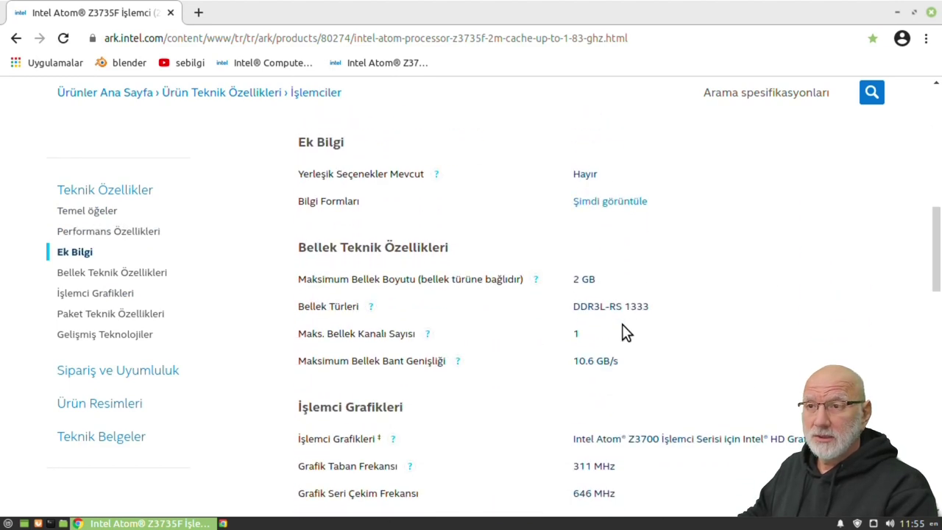
scroll(626, 331, down, 2)
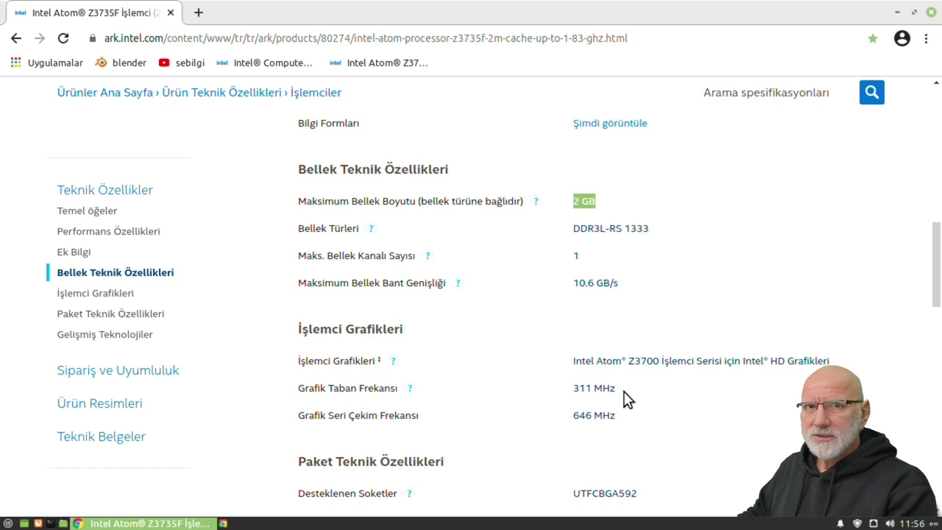
scroll(564, 361, down, 2)
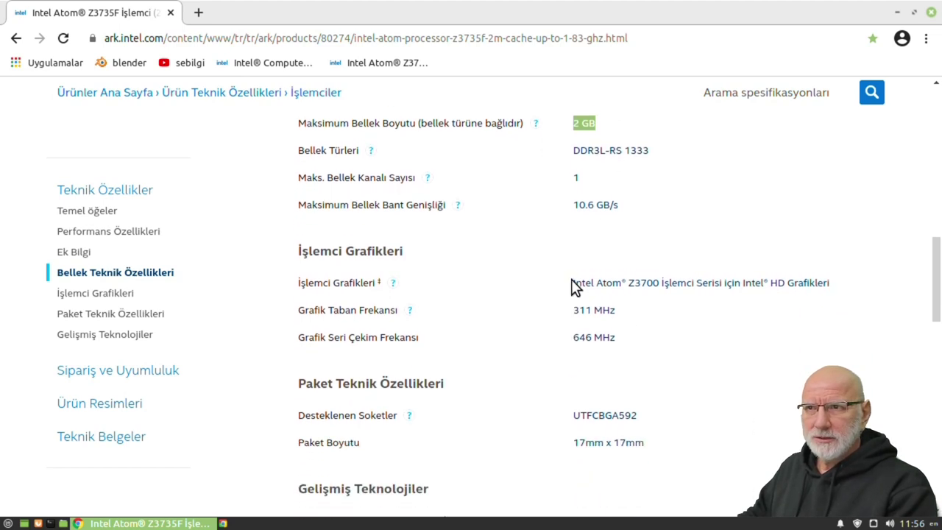
- Highlight the Intel Atom Z3700 series integrated graphics text and keep scrolling
drag(572, 282, 847, 284)
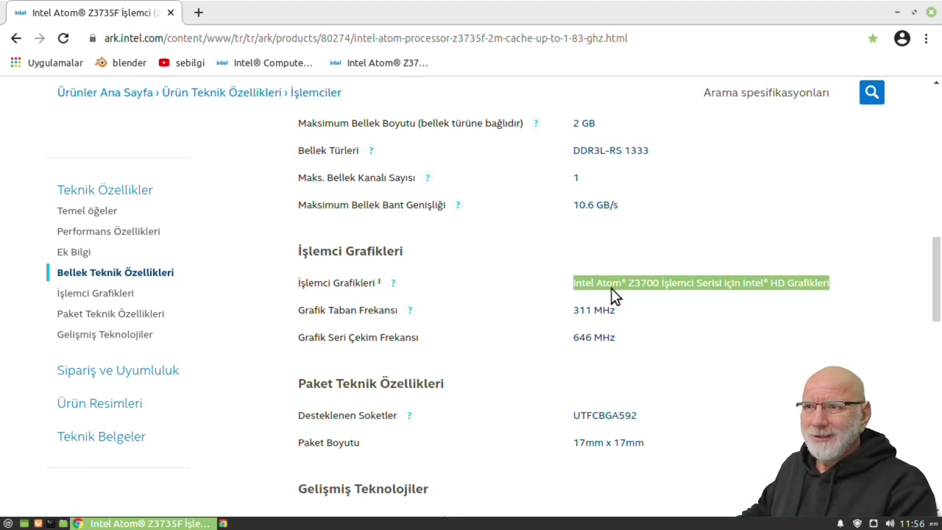
drag(563, 281, 758, 291)
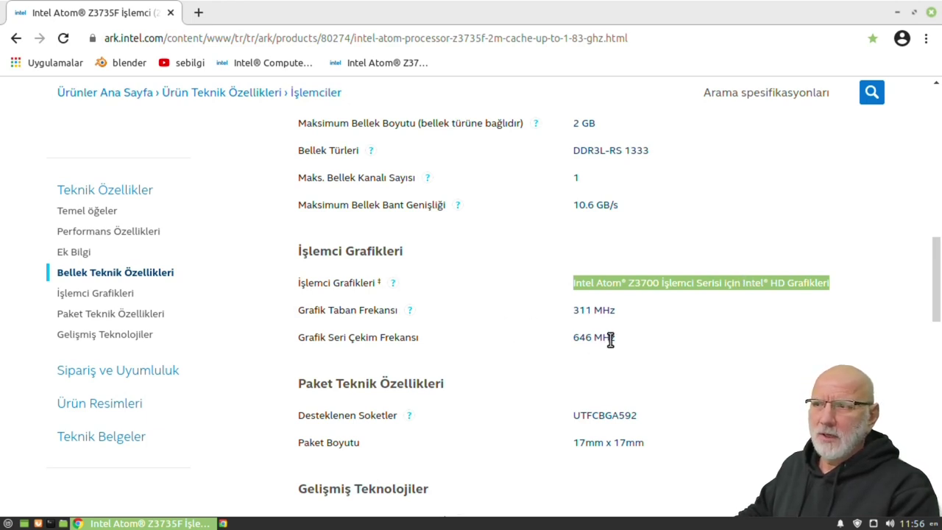
scroll(610, 340, down, 1)
scroll(610, 347, down, 2)
scroll(611, 354, down, 4)
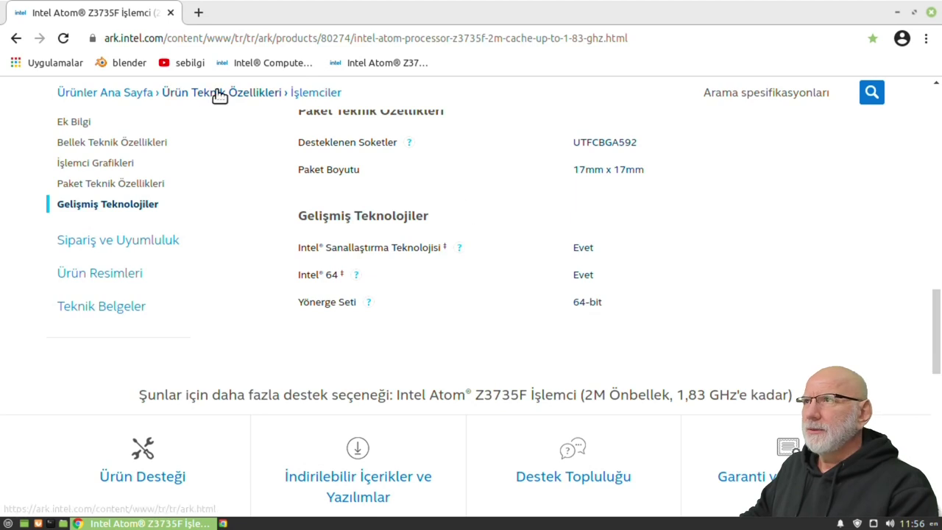
- Close Chrome and run the glxheads OpenGL test in a new terminal
click(932, 15)
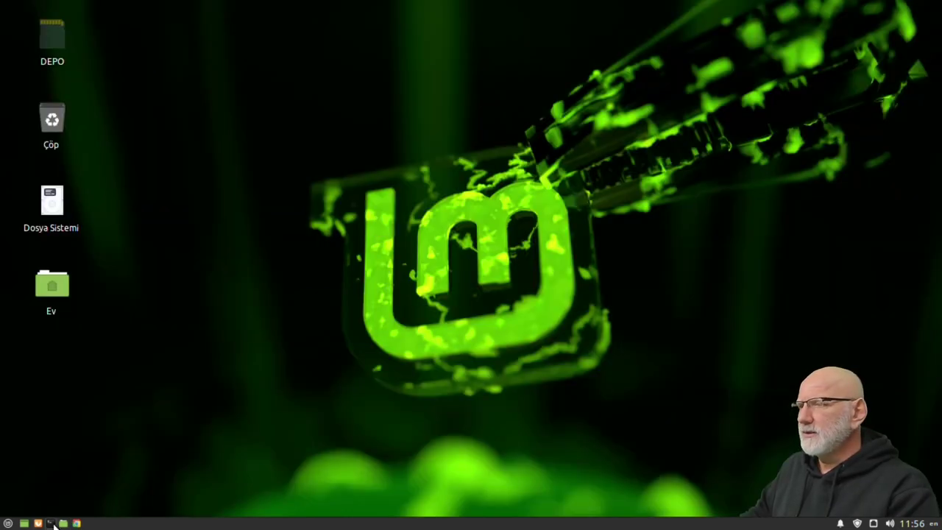
key(ctrl+alt+t)
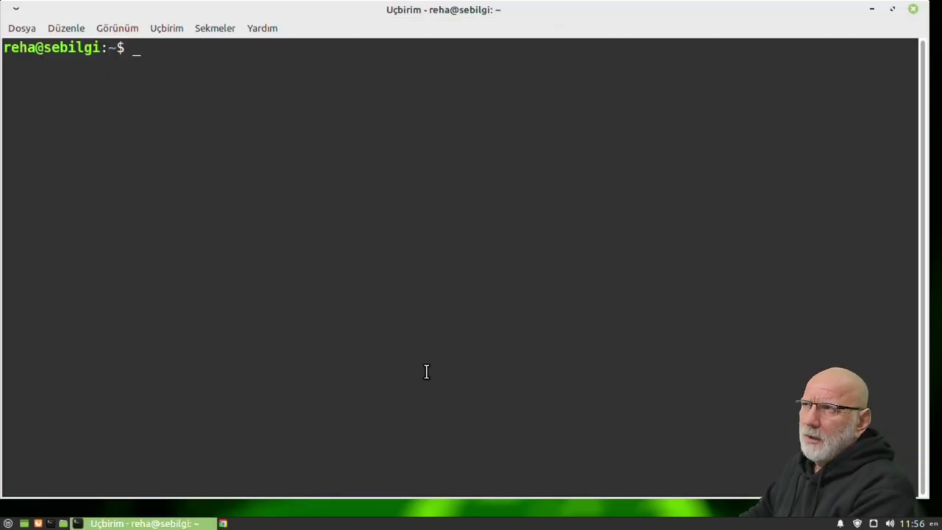
key(Return)
key(Return)
key(Return)
key(Return)
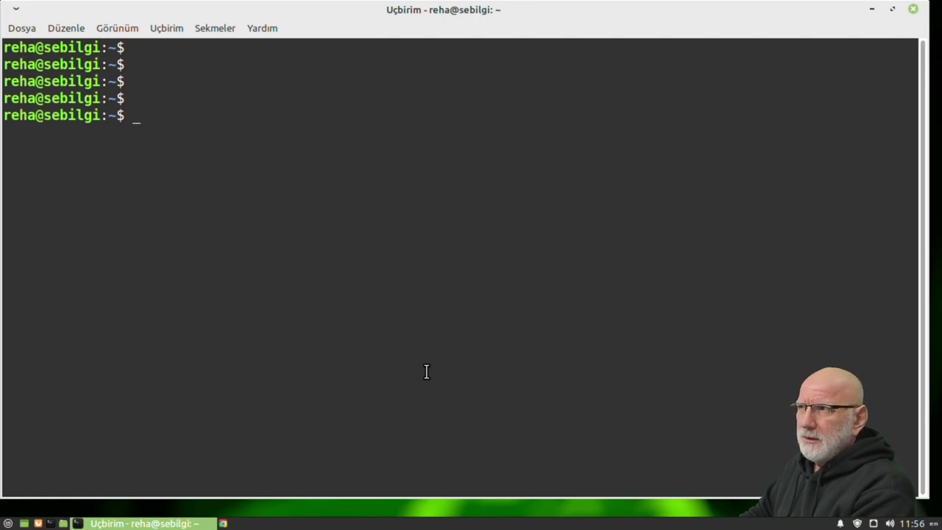
key(Return)
text(glxheads)
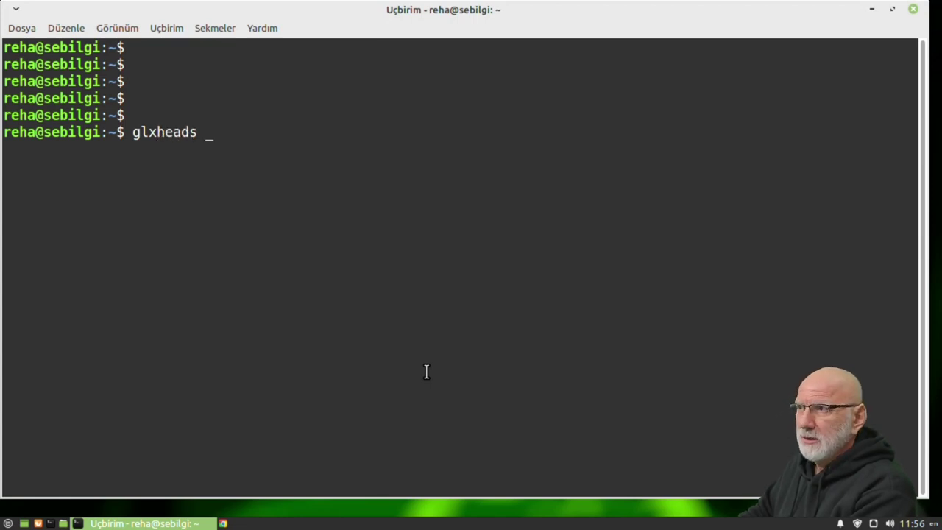
key(Return)
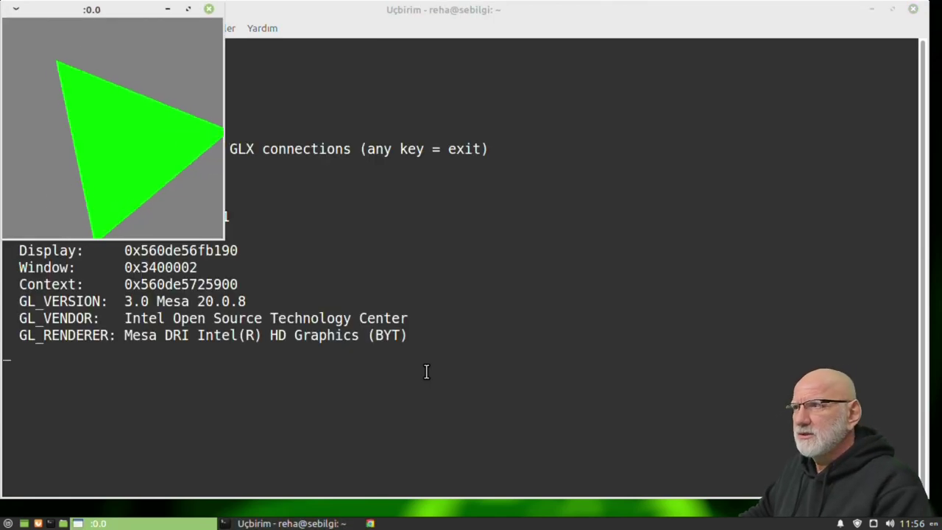
- Move the triangle window aside, select GL_VERSION 3.0 Mesa 20.0.8, then close the terminal
drag(110, 14, 639, 166)
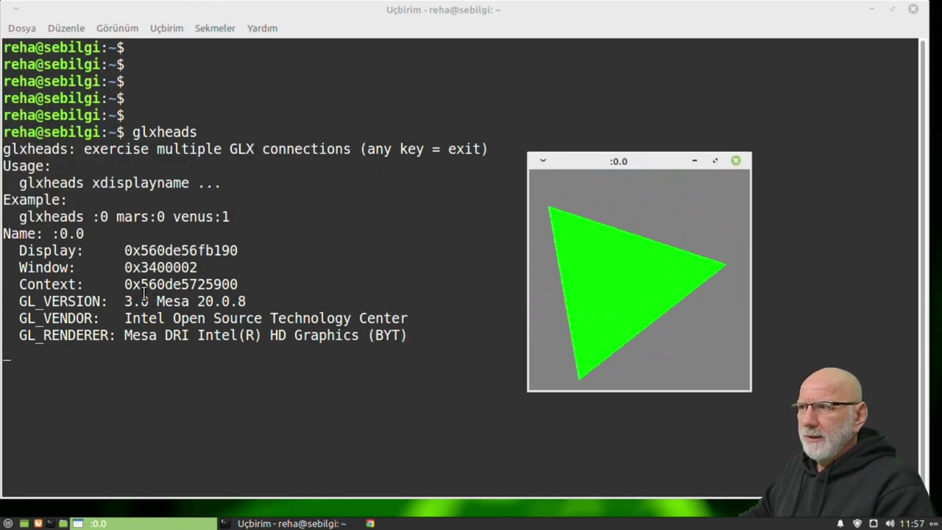
drag(121, 301, 259, 301)
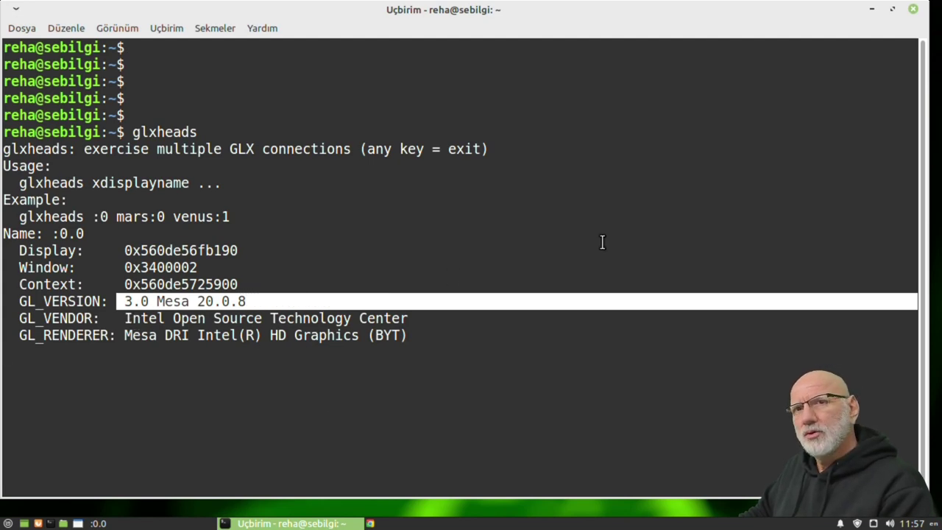
click(916, 10)
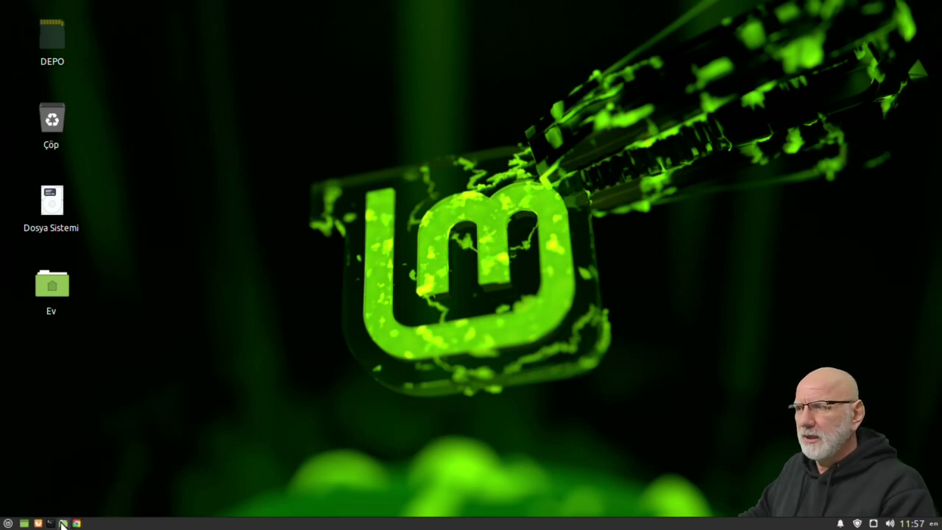
- Launch the blender executable from the blender-2.79 folder inside İndirilenler
key(super+e)
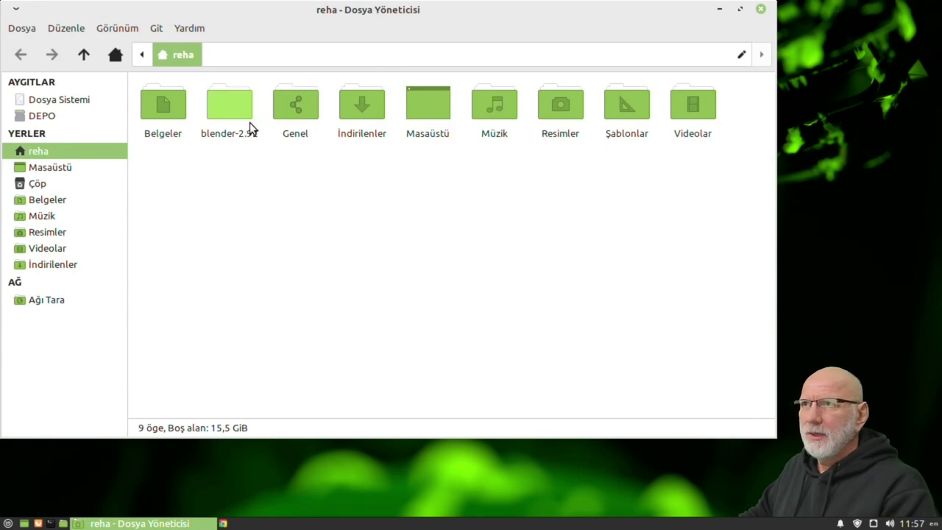
click(360, 109)
double_click(360, 108)
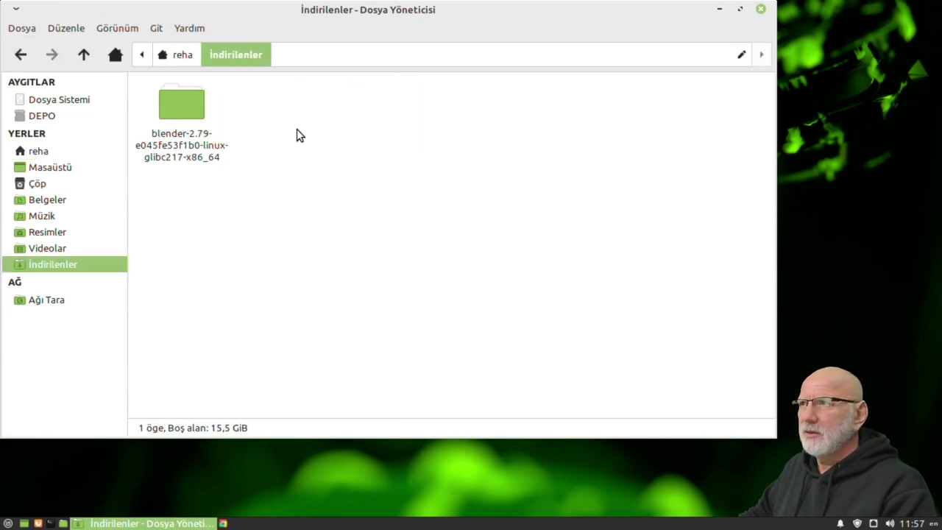
double_click(177, 105)
click(492, 107)
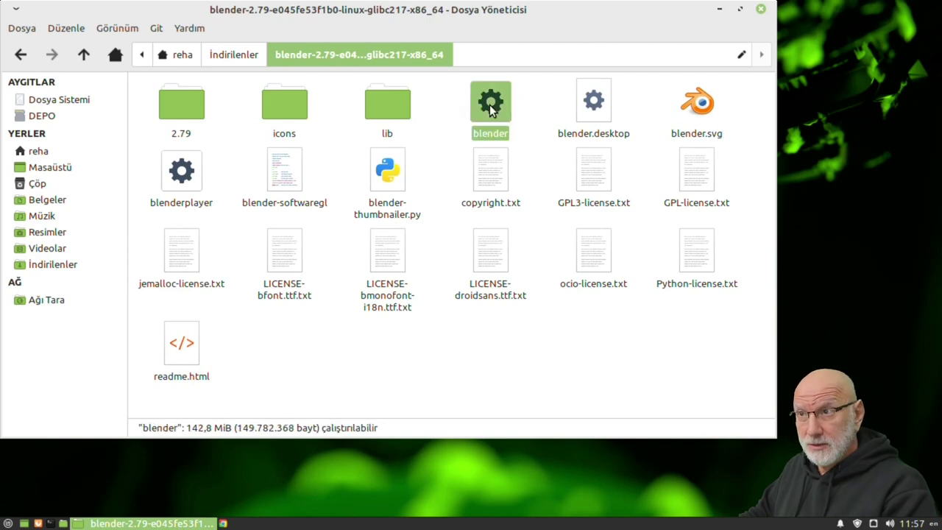
double_click(489, 110)
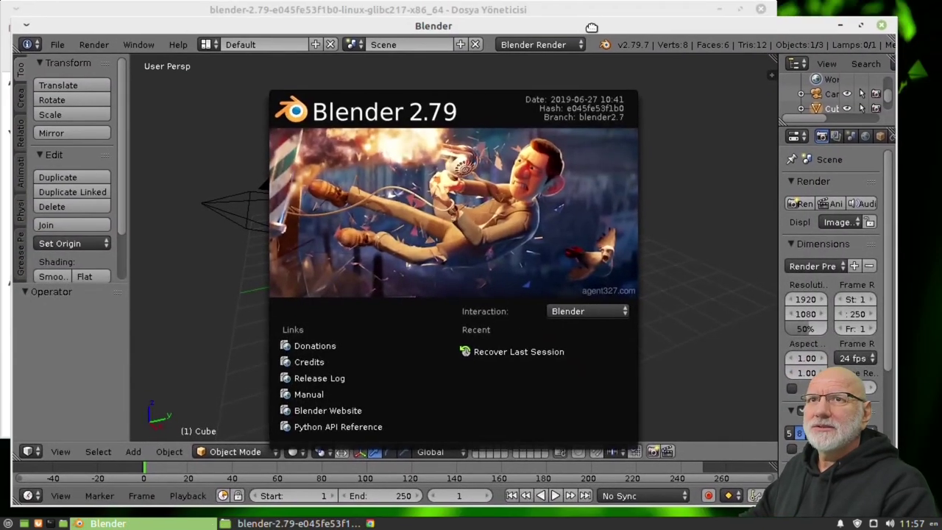
- Maximize the Blender 2.79 window and dismiss the splash screen
double_click(664, 29)
click(662, 214)
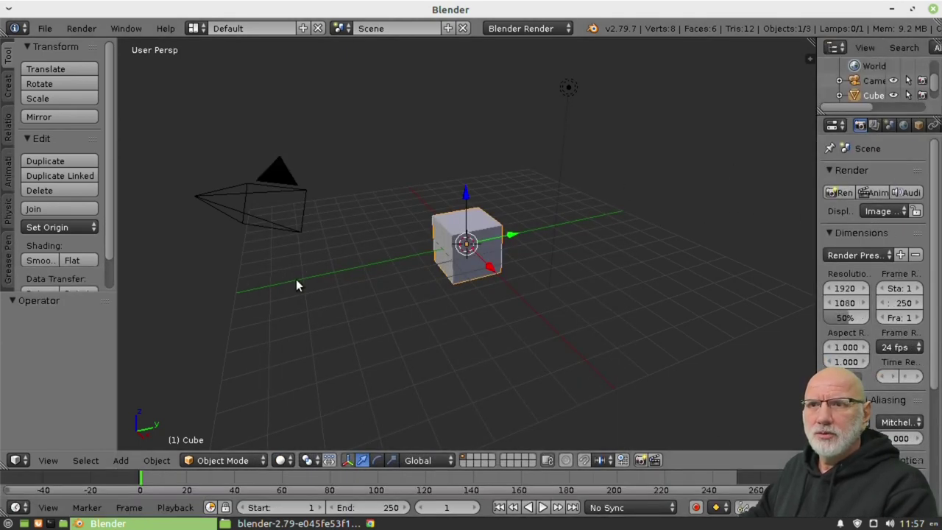
double_click(668, 9)
double_click(612, 26)
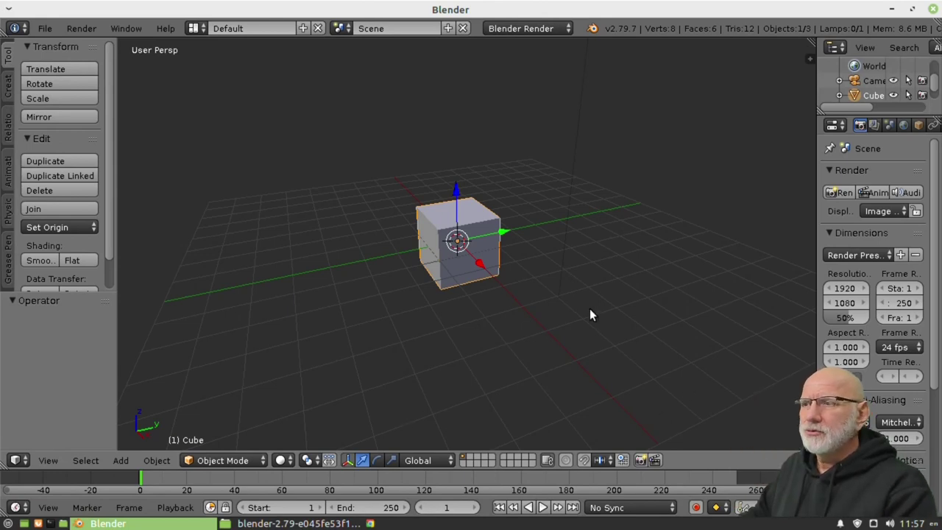
- Orbit and zoom the view around the default cube
mouse_move(451, 308)
middle_down()
mouse_move(574, 185)
mouse_move(530, 315)
mouse_move(513, 262)
mouse_move(508, 280)
middle_up()
scroll(537, 293, up, 4)
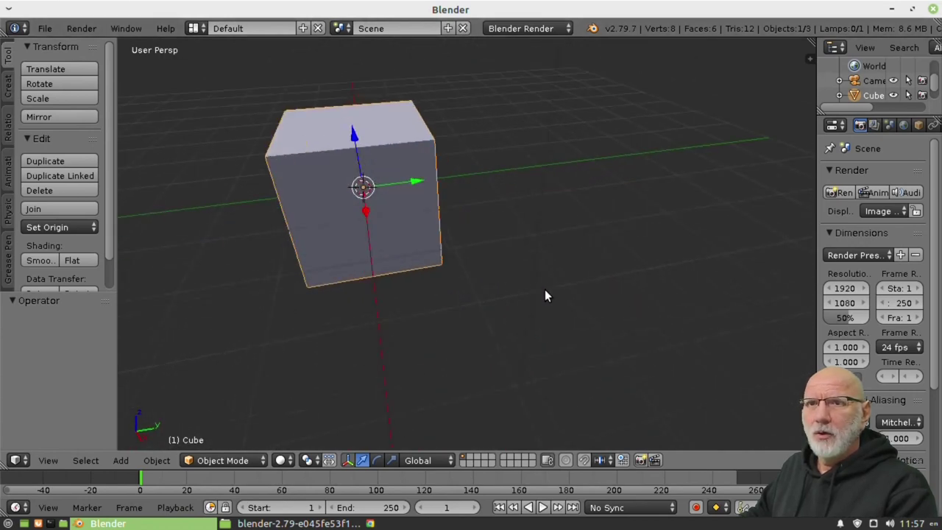
scroll(544, 289, down, 4)
middle_drag(442, 265, 543, 276)
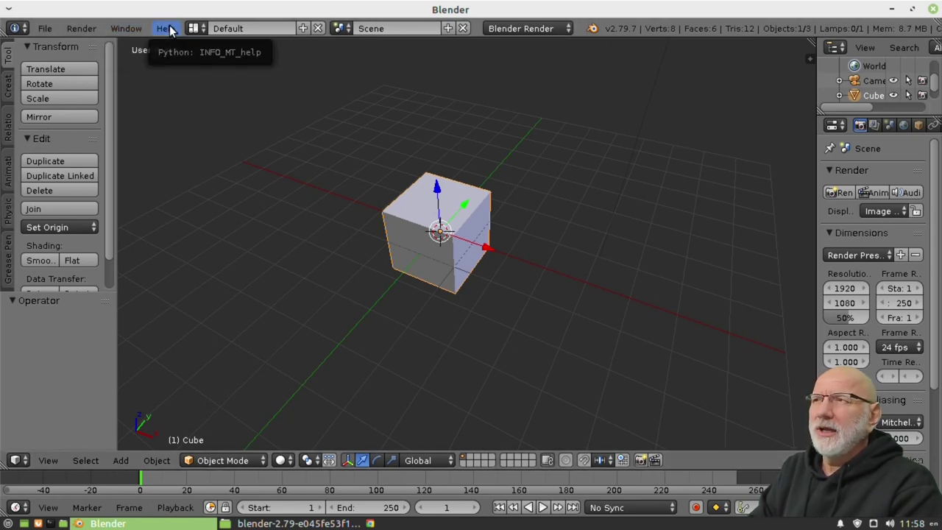
- Save system info as system-info.txt in Masaüstü, then quit Blender 2.79
click(169, 28)
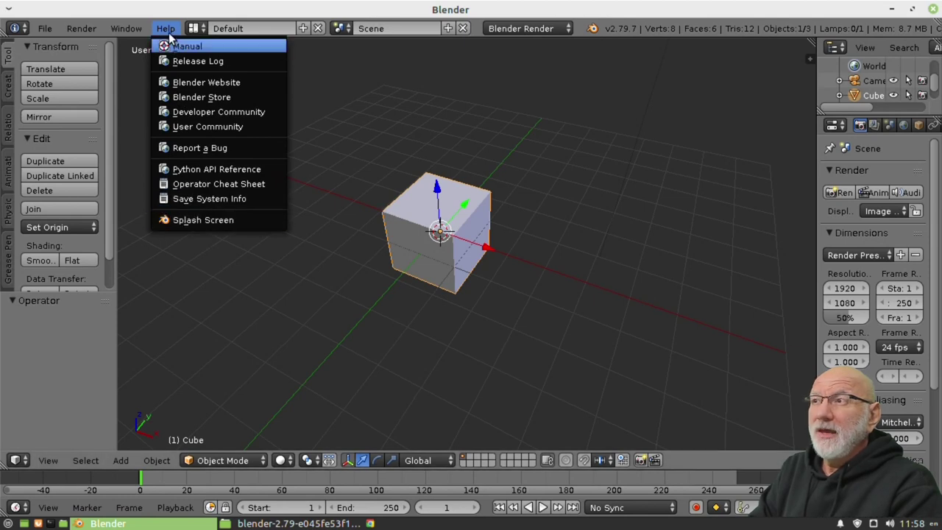
click(219, 197)
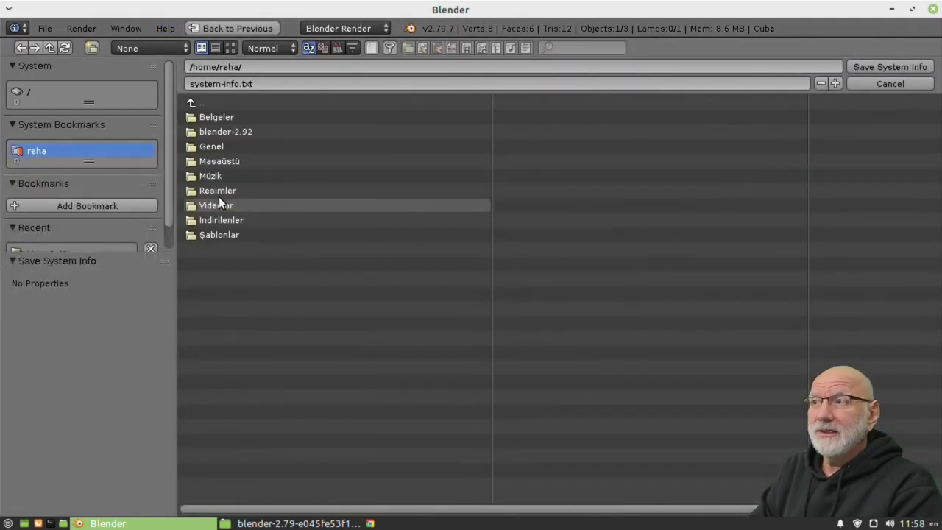
click(220, 161)
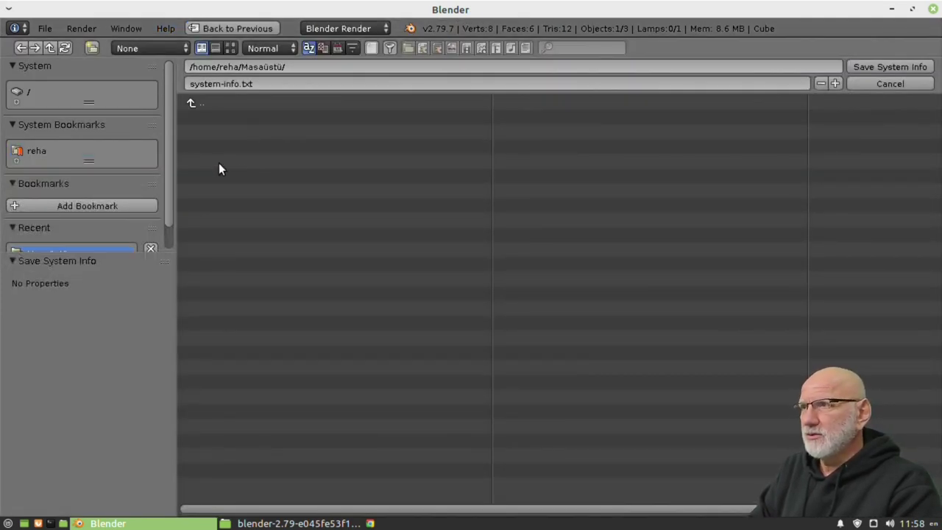
click(880, 69)
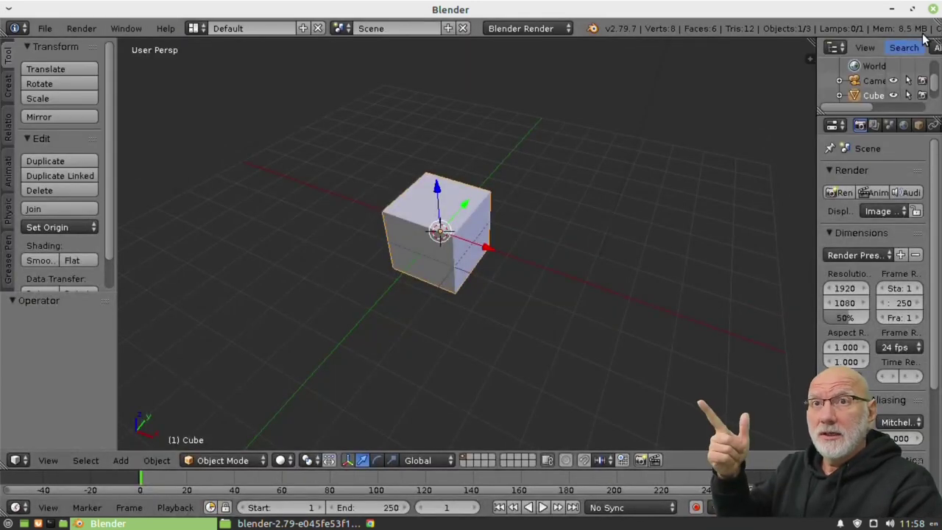
click(930, 10)
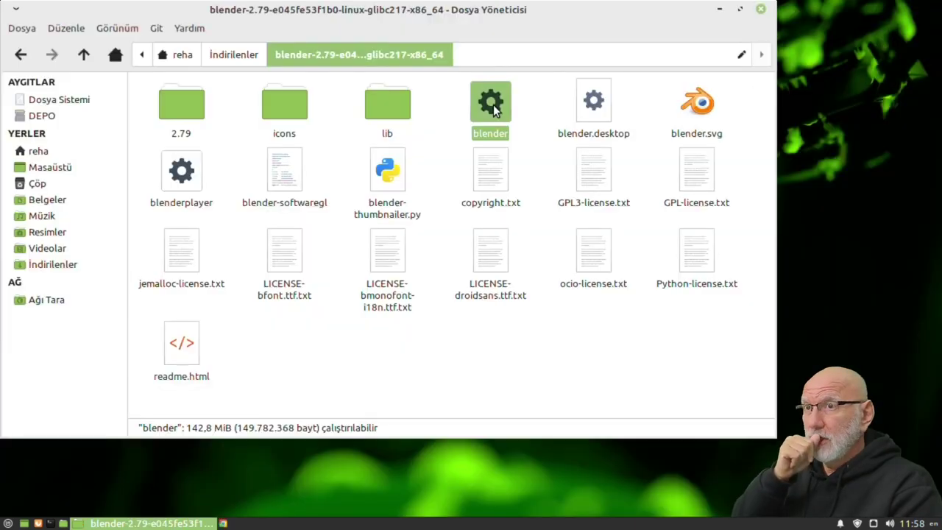
- Close the Blender download folder window and open the desktop's system-info.txt
click(765, 9)
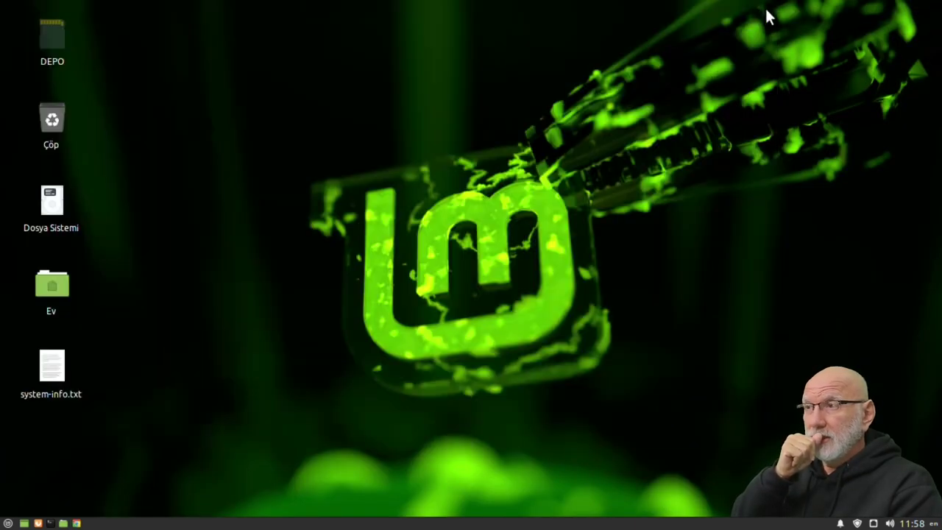
double_click(54, 364)
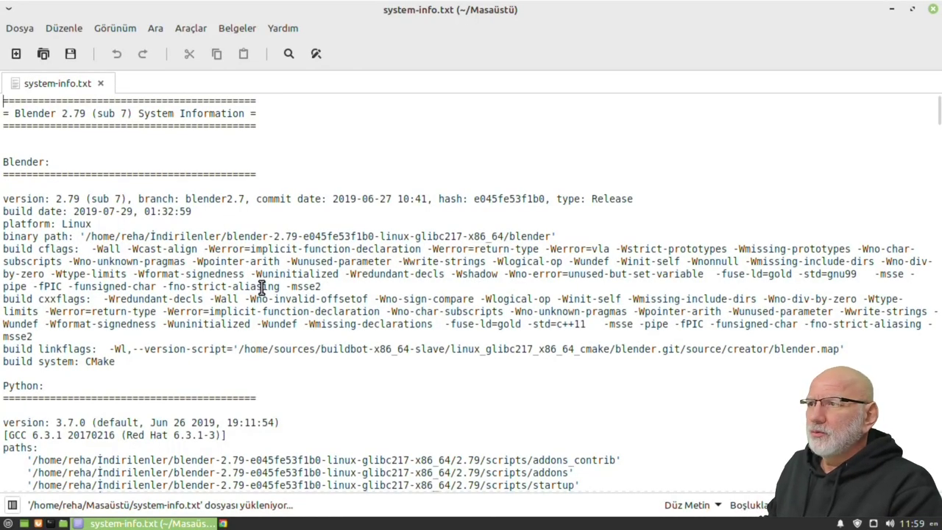
- Scroll down to the OpenGL section of system-info.txt and highlight its heading
ctrl+scroll(259, 285, up, 1)
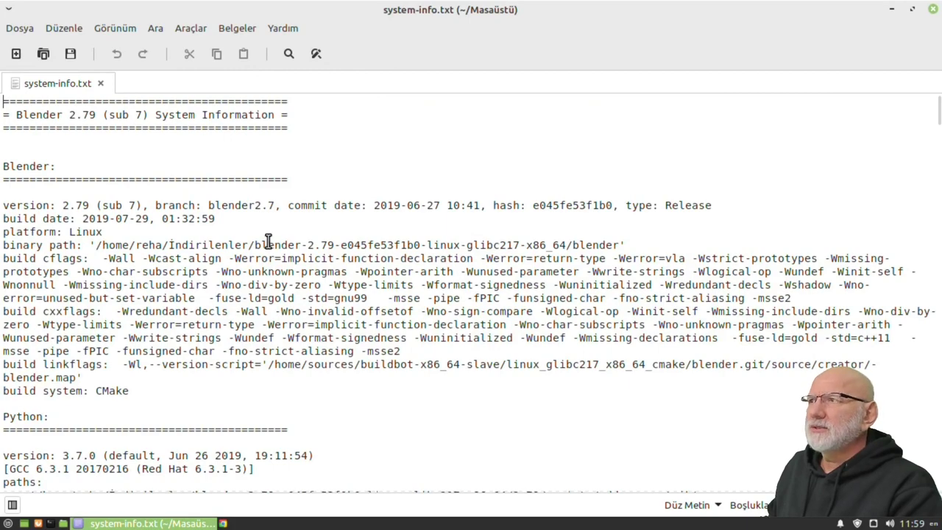
scroll(267, 243, down, 4)
scroll(80, 375, down, 4)
scroll(81, 378, down, 4)
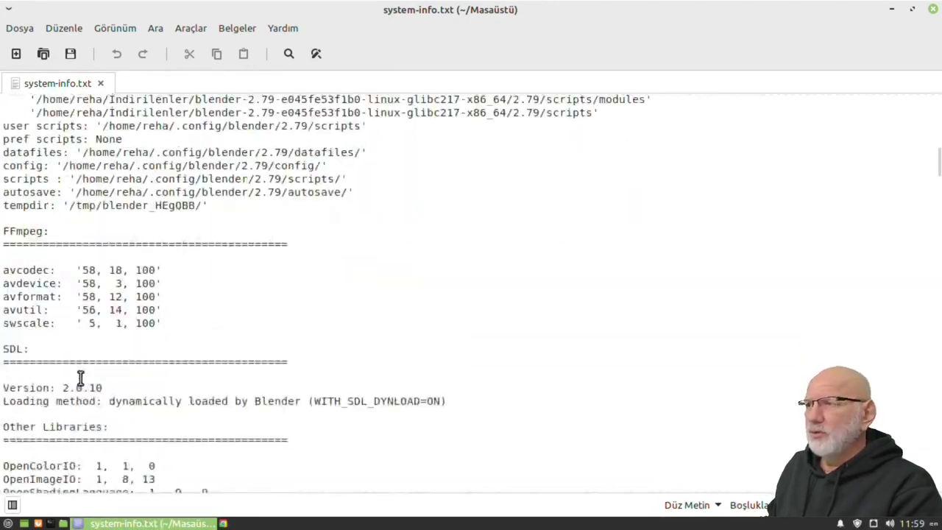
scroll(40, 372, down, 1)
scroll(41, 377, down, 3)
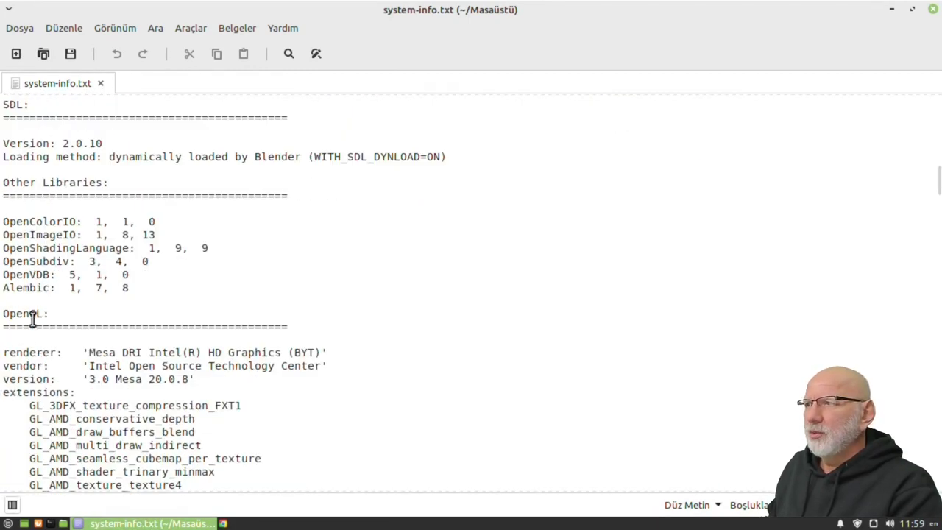
drag(58, 315, 14, 316)
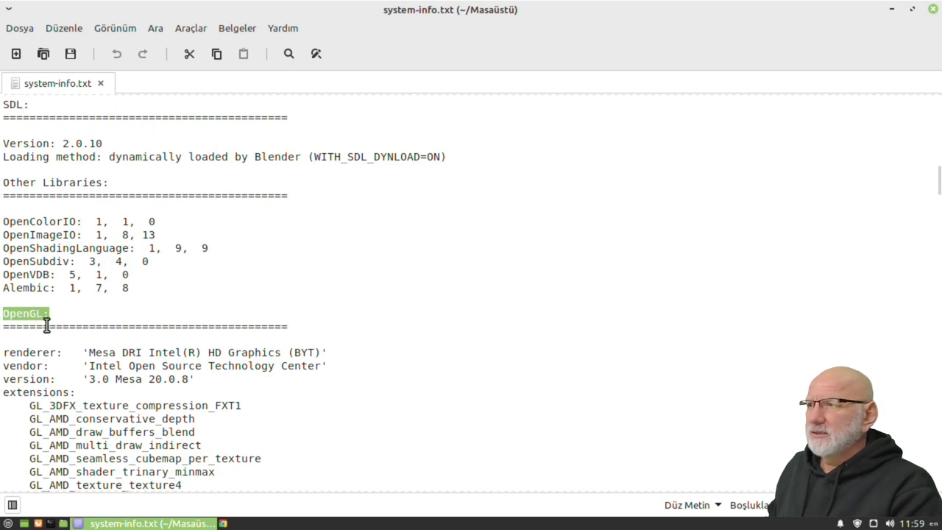
- Highlight the OpenGL version, vendor and renderer lines
scroll(71, 311, down, 3)
drag(84, 232, 186, 233)
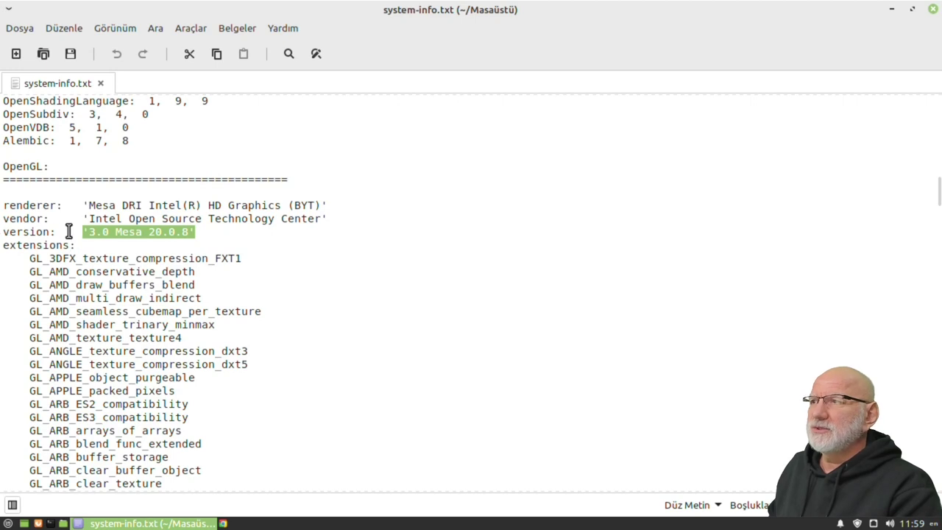
drag(89, 219, 333, 219)
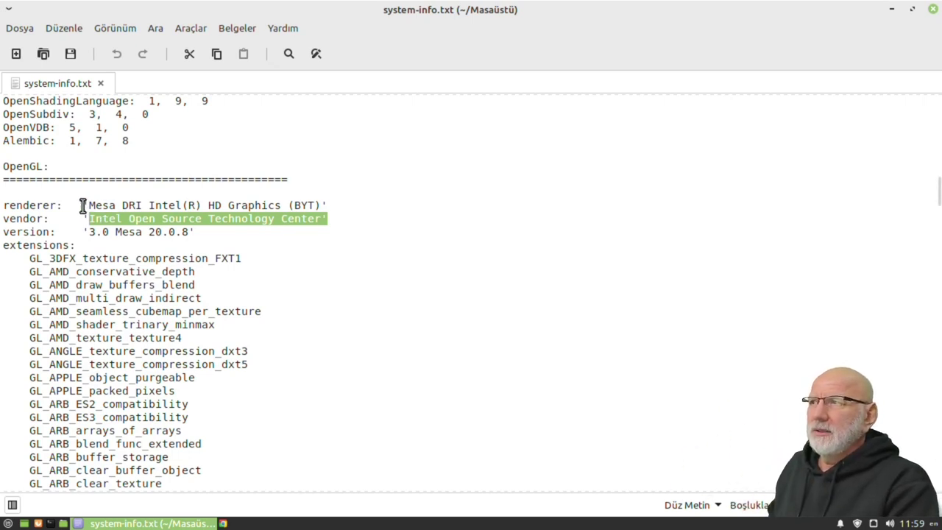
drag(83, 206, 312, 208)
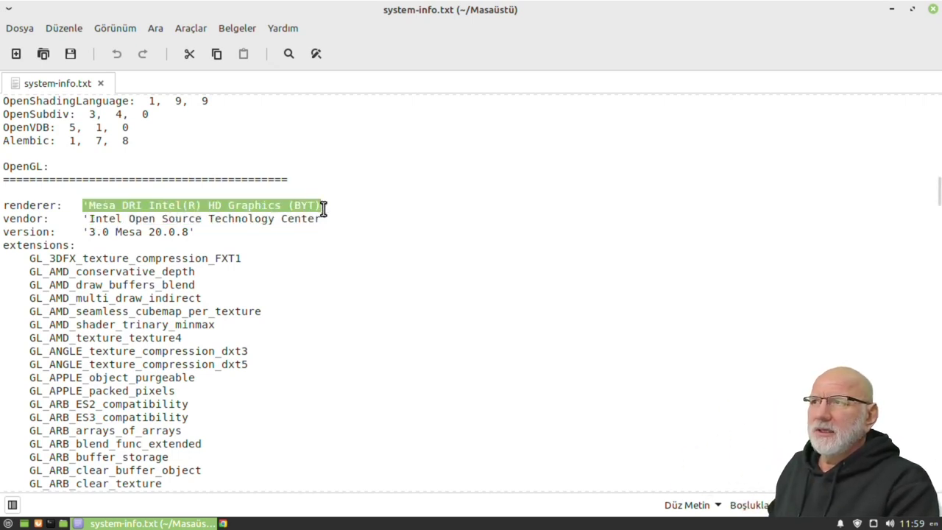
drag(195, 232, 2, 204)
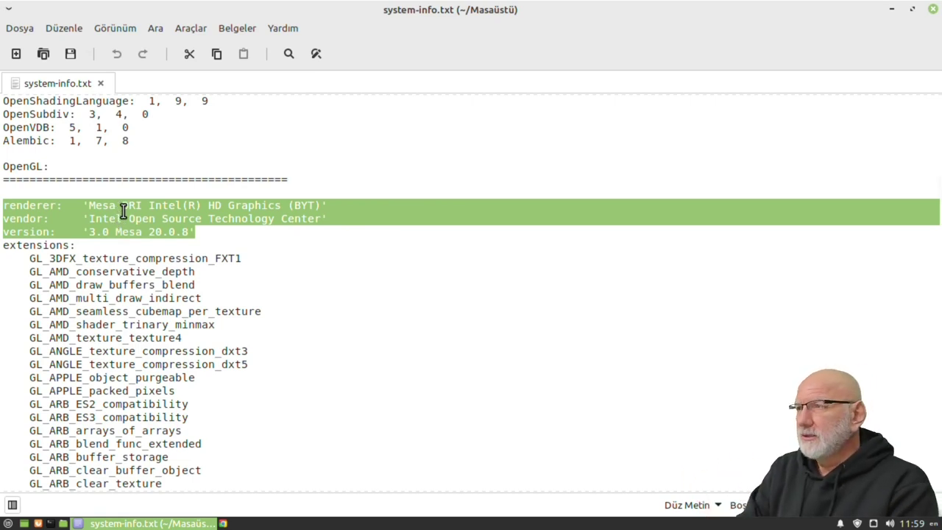
mouse_move(195, 236)
mouse_down()
mouse_move(2, 219)
mouse_move(3, 207)
mouse_up()
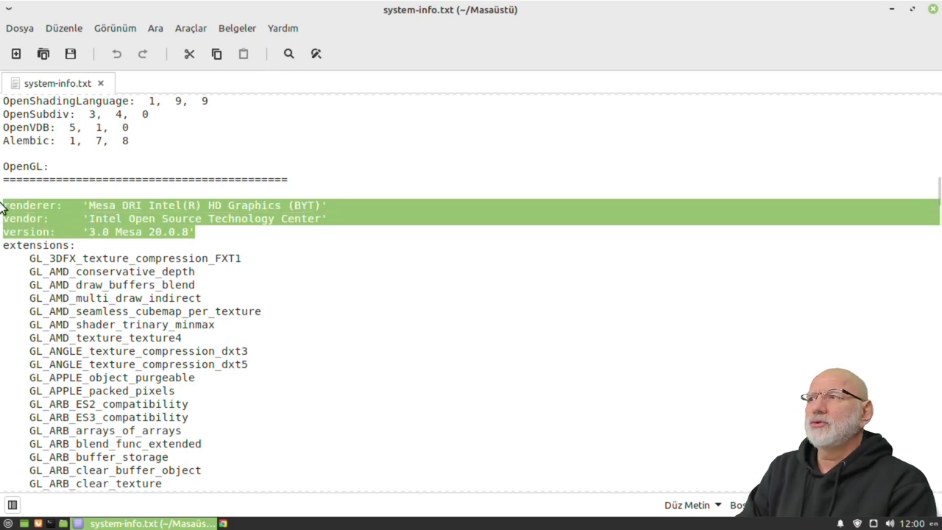
- Close system-info.txt and open the blender-2.92 folder from the home folder
click(933, 8)
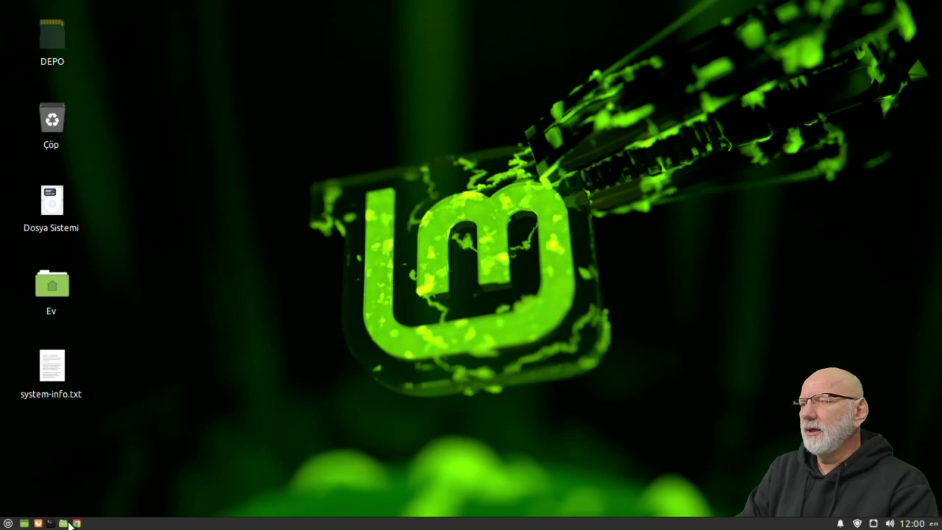
key(super+e)
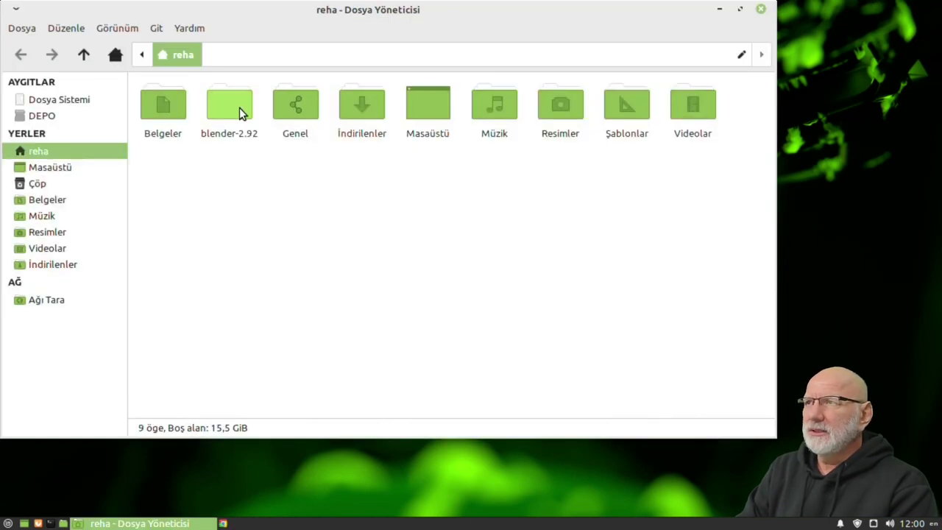
double_click(239, 107)
- Launch Blender 2.92, save its system info over Masaüstü/system-info.txt via Help > Save System Info, then quit
double_click(487, 111)
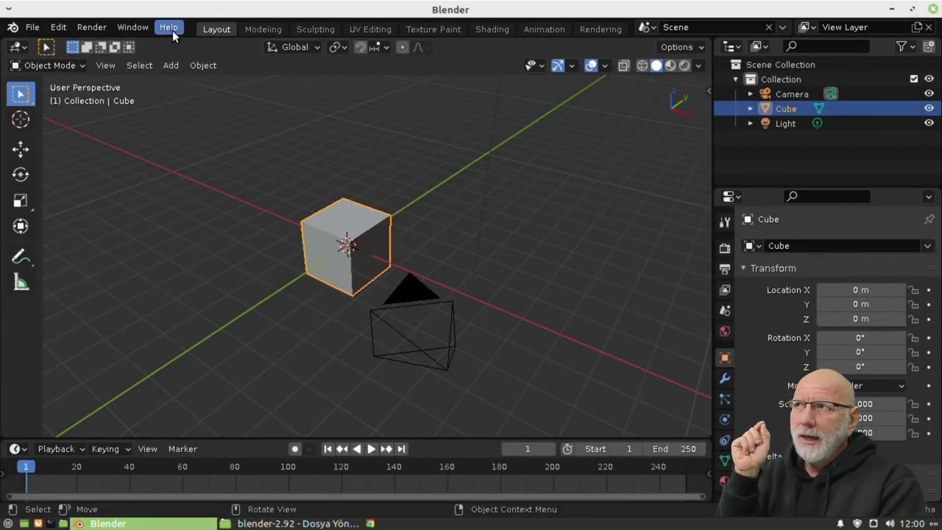
click(172, 30)
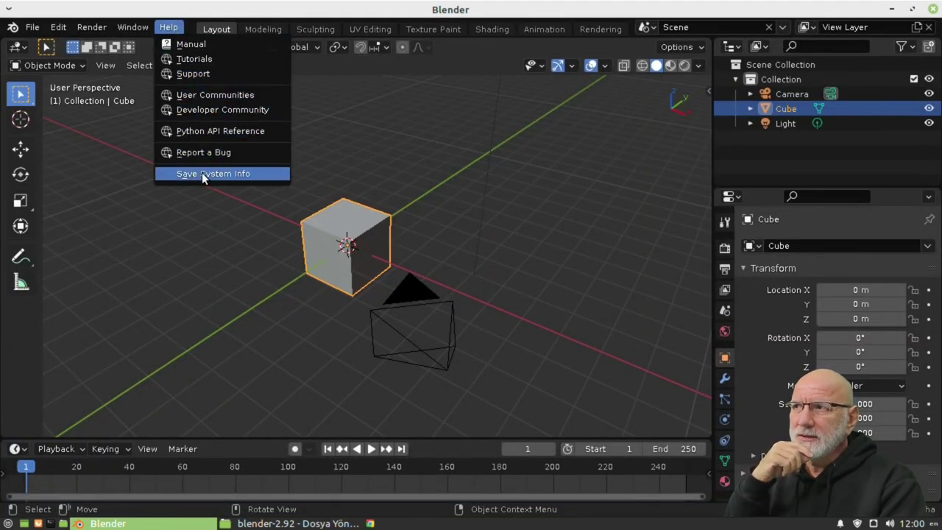
mouse_move(213, 174)
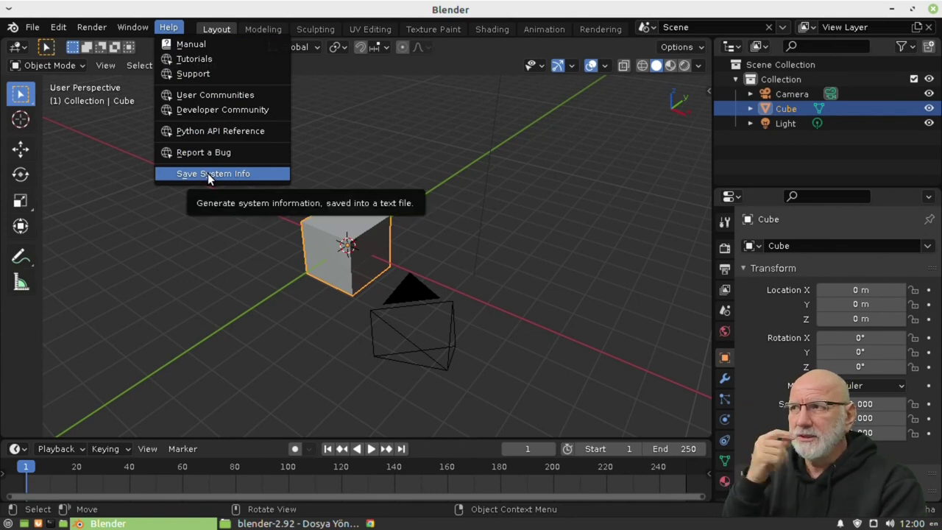
click(201, 173)
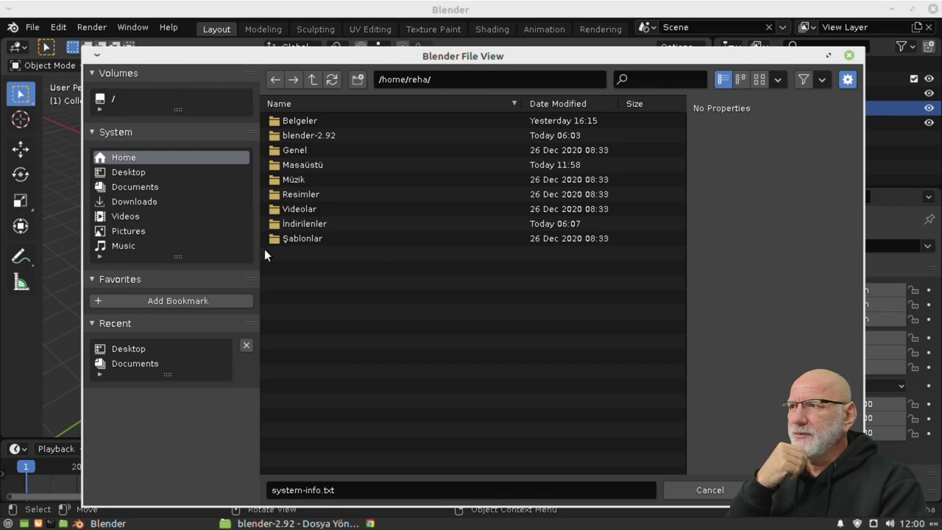
click(300, 164)
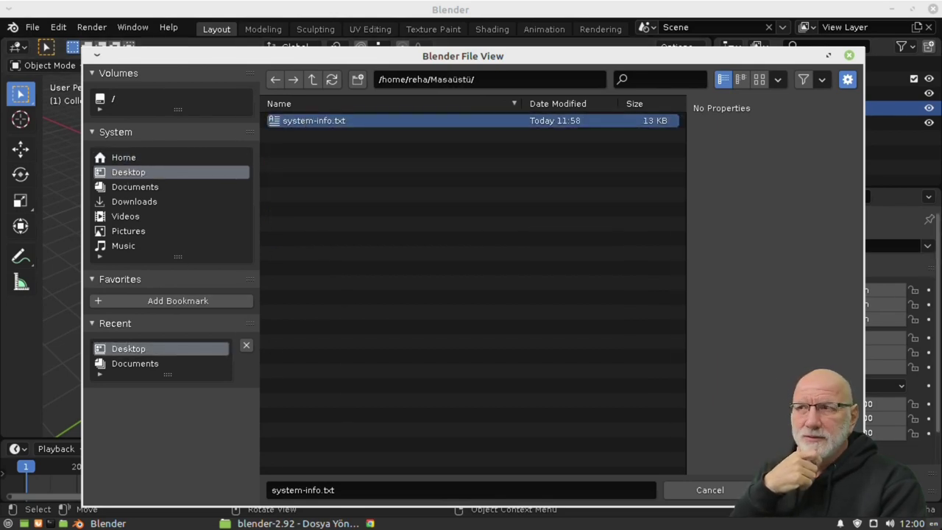
click(313, 122)
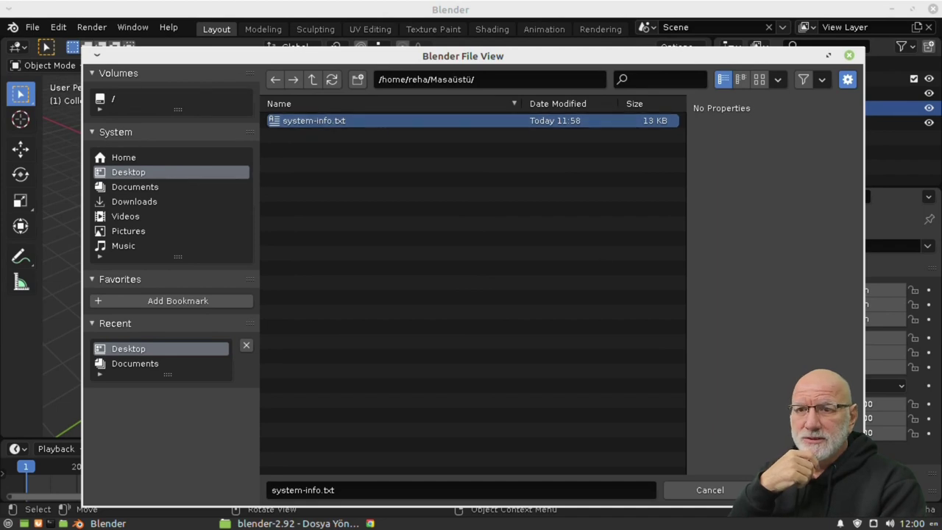
click(799, 490)
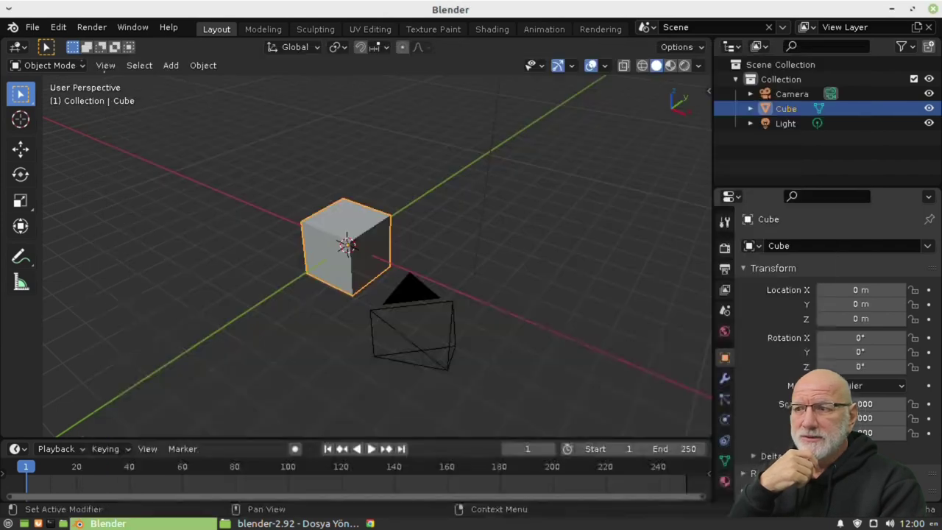
click(932, 9)
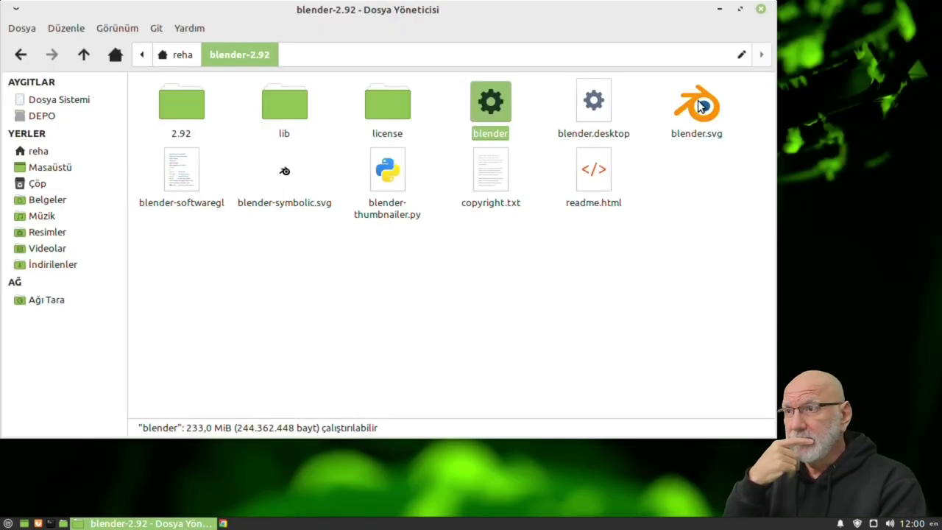
click(761, 9)
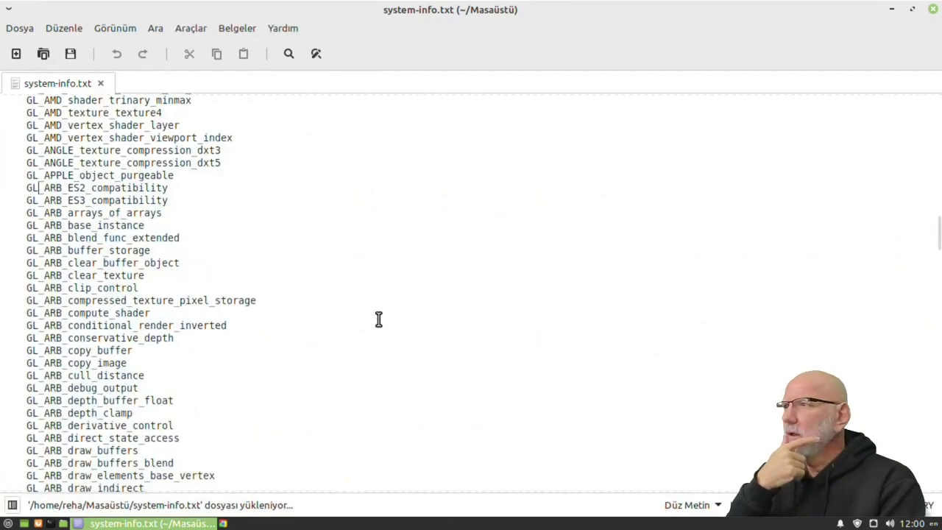
scroll(364, 328, up, 10)
scroll(368, 322, up, 10)
scroll(368, 322, up, 3)
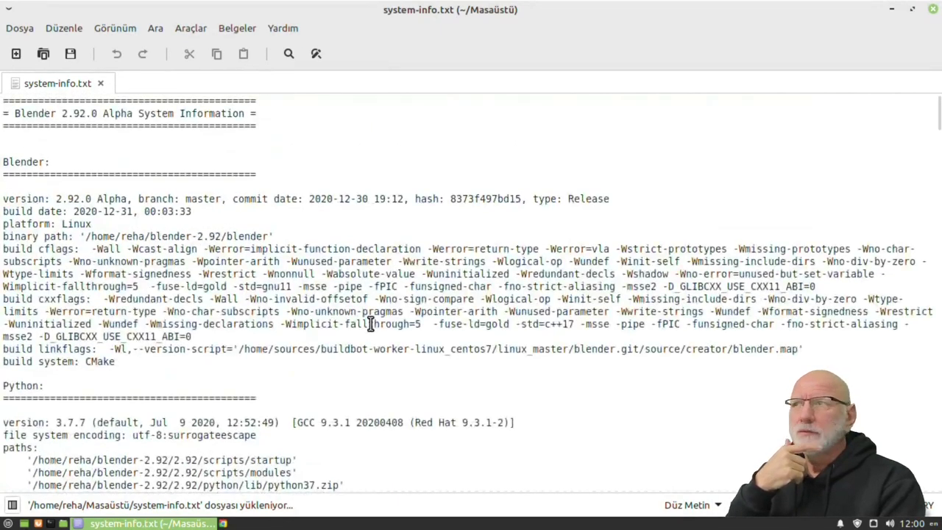
scroll(118, 306, down, 5)
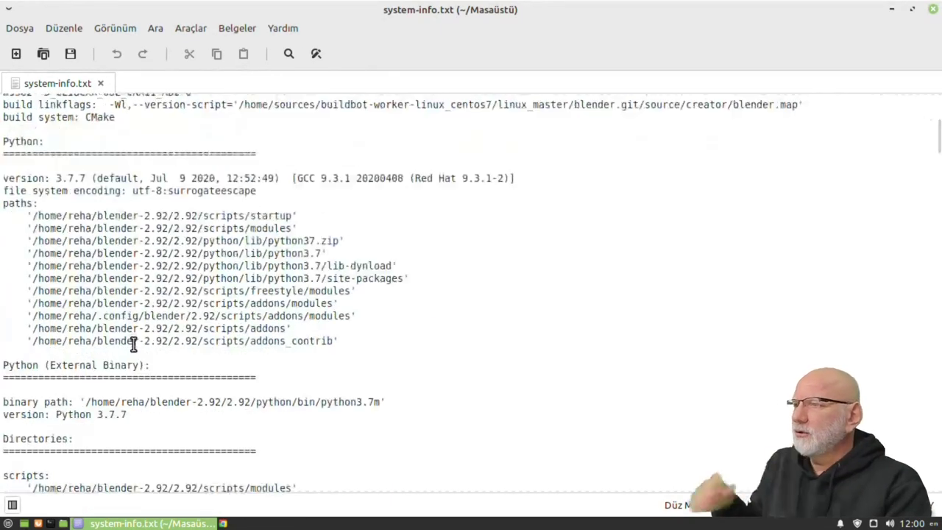
ctrl+scroll(137, 336, up, 2)
scroll(138, 340, up, 2)
scroll(138, 340, down, 1)
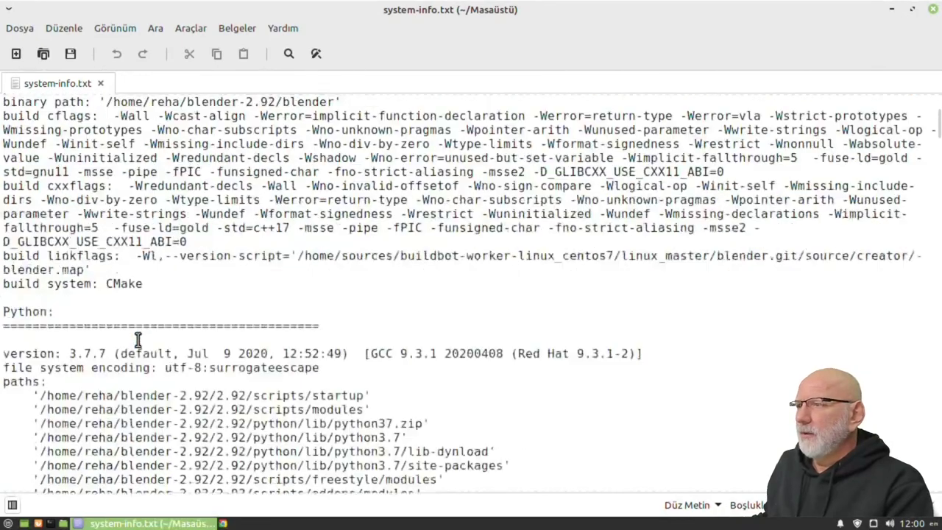
scroll(138, 340, down, 3)
scroll(138, 340, down, 3)
scroll(214, 335, down, 5)
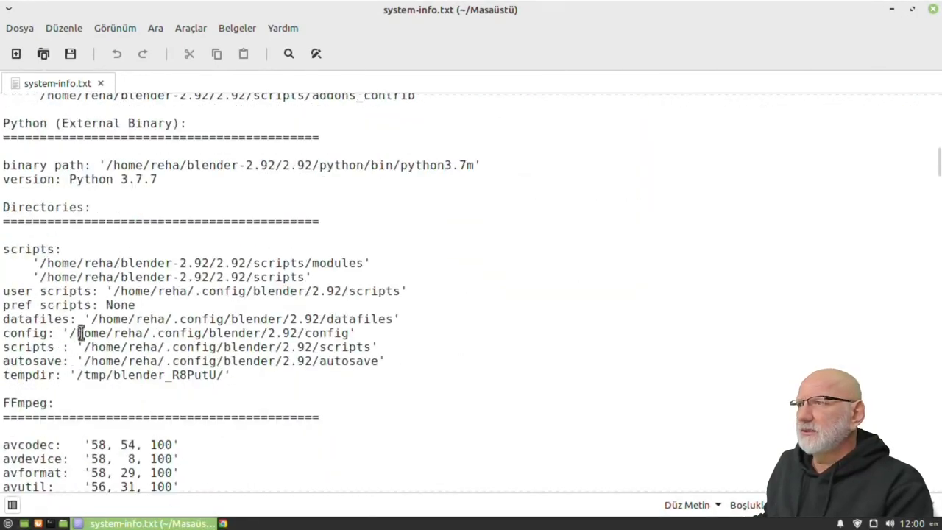
scroll(213, 265, down, 3)
scroll(221, 294, down, 2)
scroll(204, 311, down, 3)
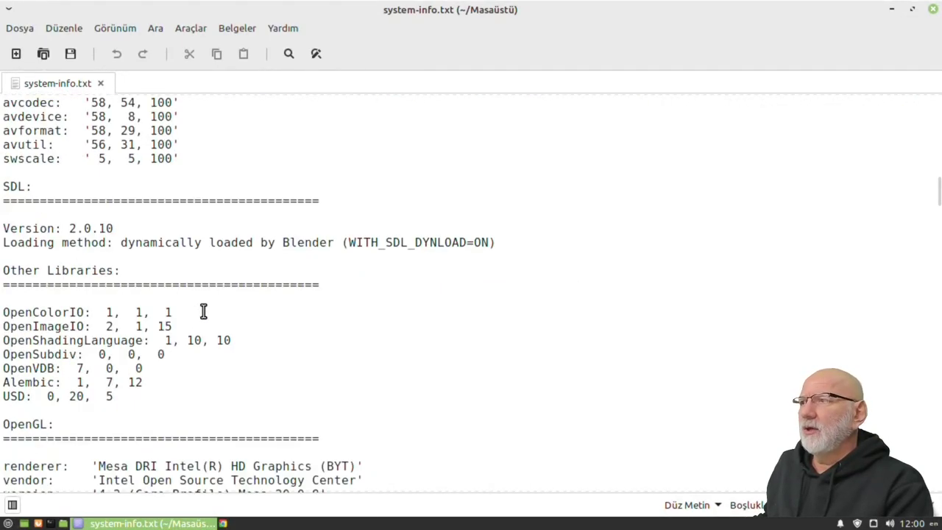
scroll(166, 293, down, 4)
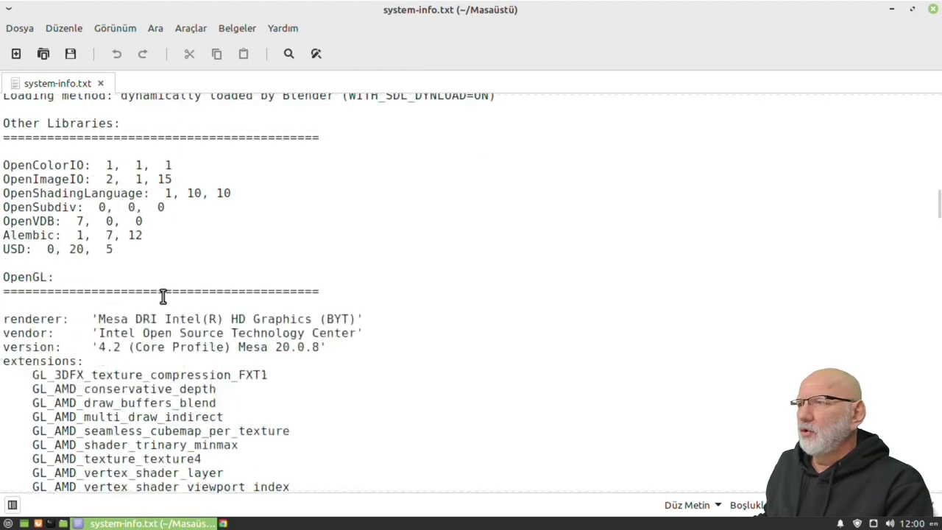
scroll(161, 297, down, 1)
drag(57, 229, 5, 228)
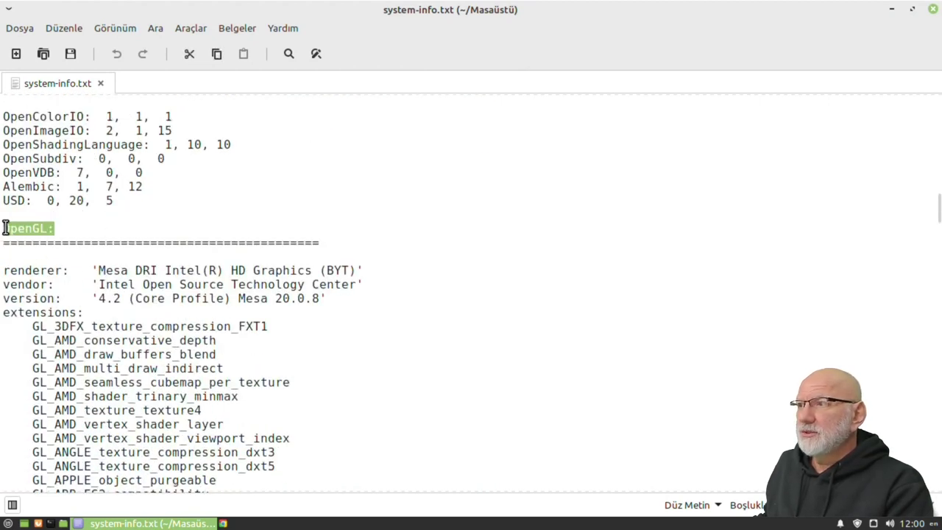
drag(93, 299, 318, 295)
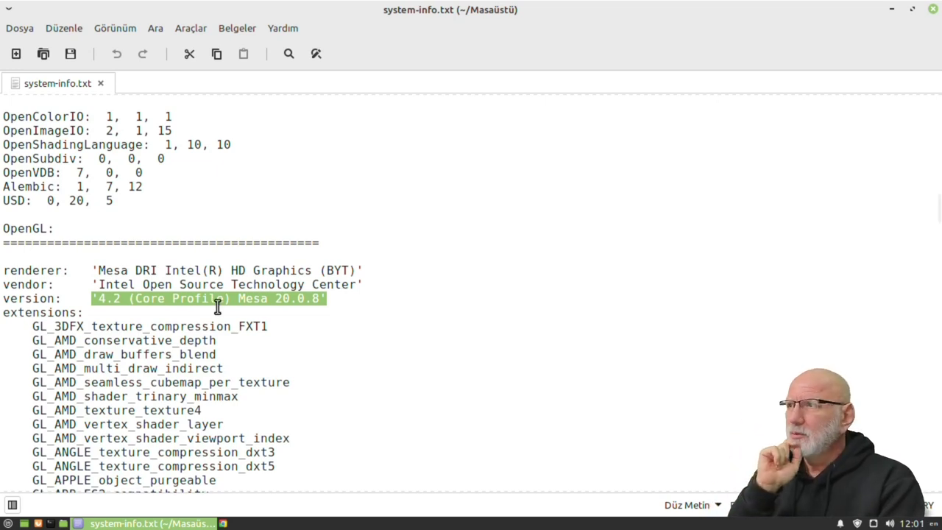
drag(109, 297, 122, 299)
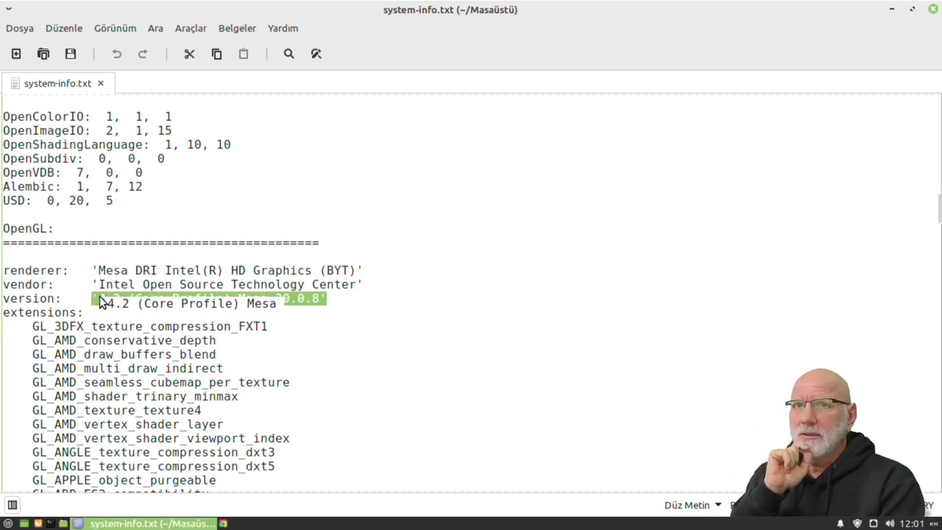
scroll(341, 356, down, 1)
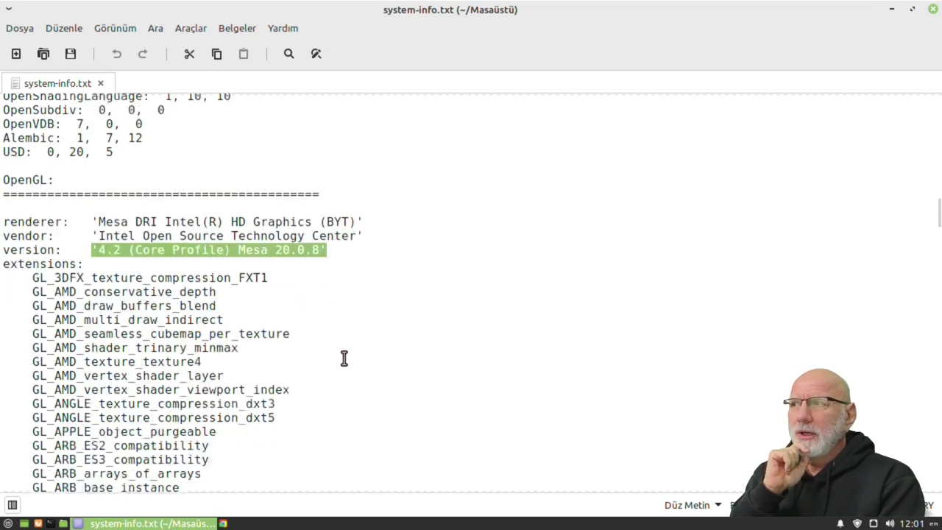
scroll(164, 279, down, 2)
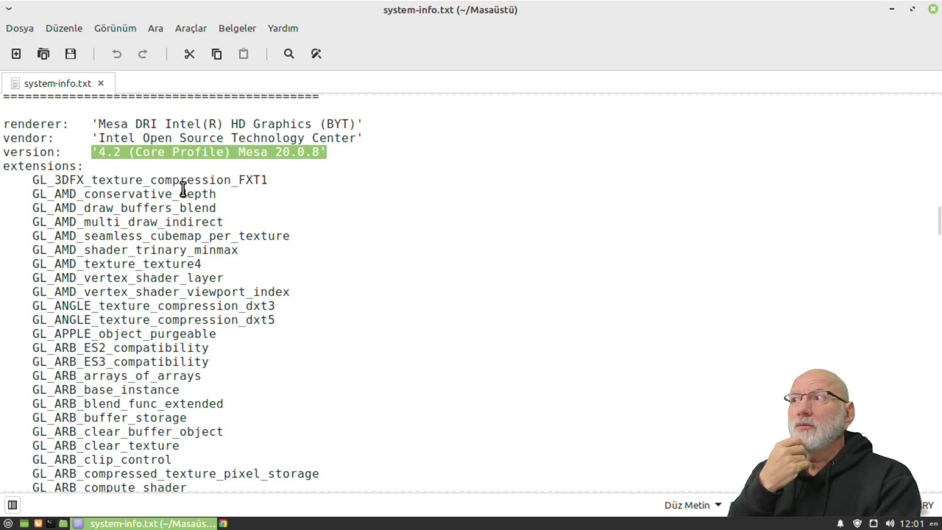
click(98, 150)
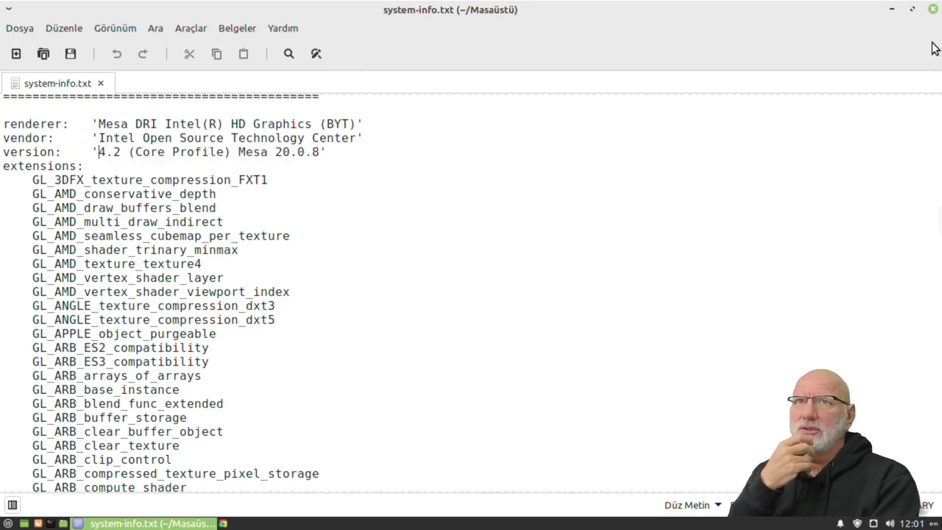
- Close the text editor and permanently delete system-info.txt from the desktop with Sil
click(933, 12)
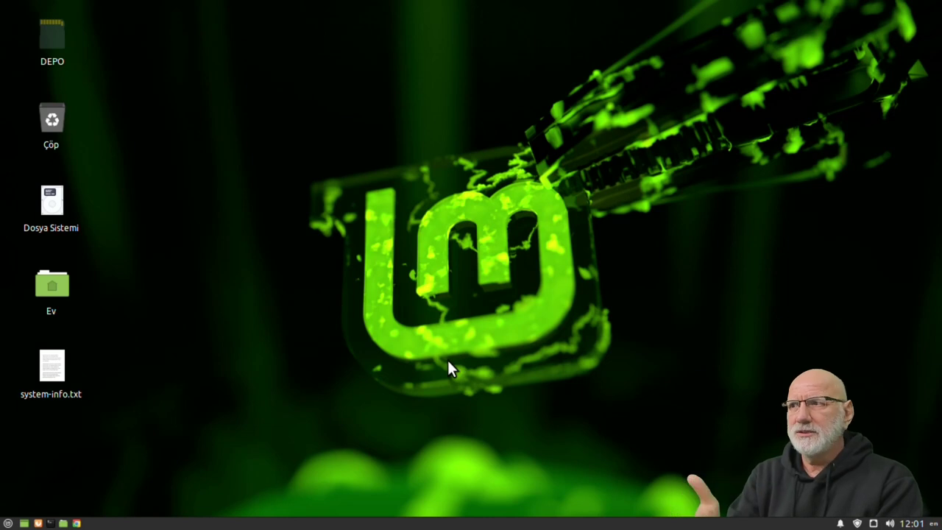
right_click(48, 385)
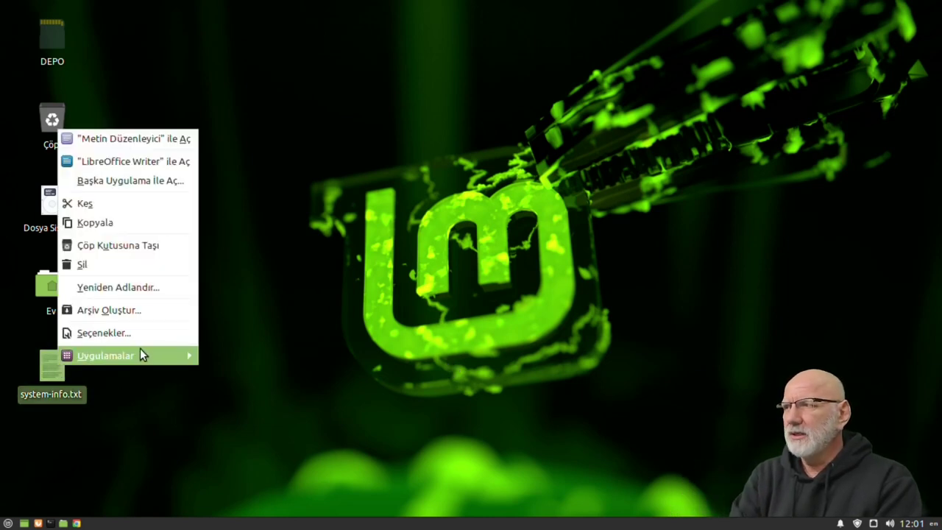
click(132, 267)
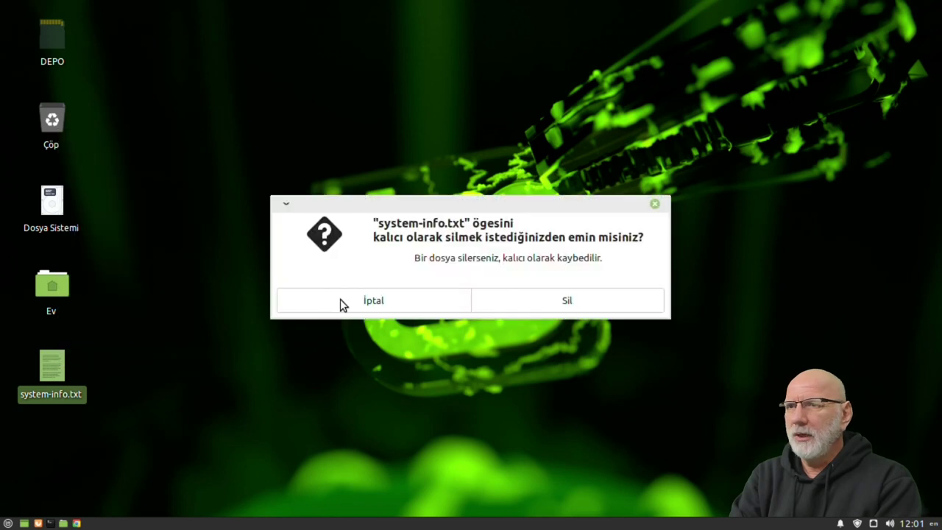
click(586, 309)
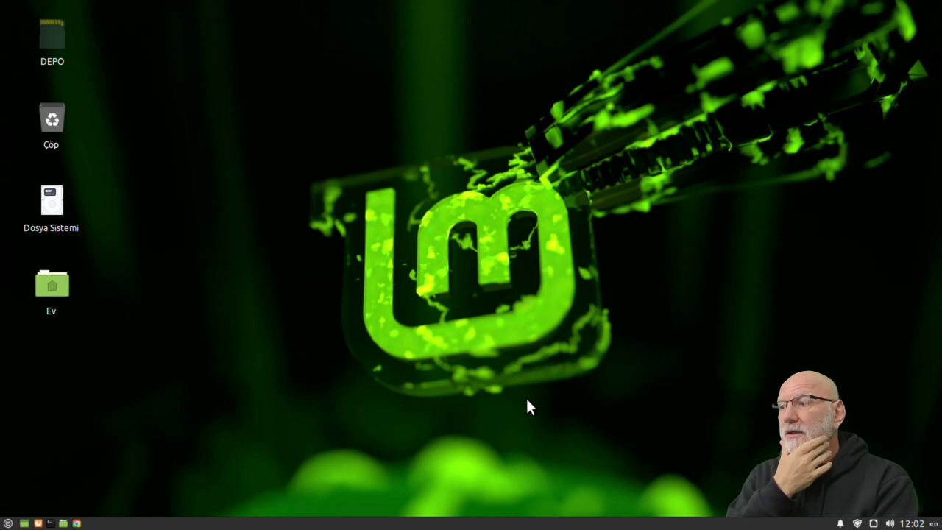
- Open Masaüstü Ayarları from Ayarlar and browse the window manager list, keeping Xfwm4
click(6, 523)
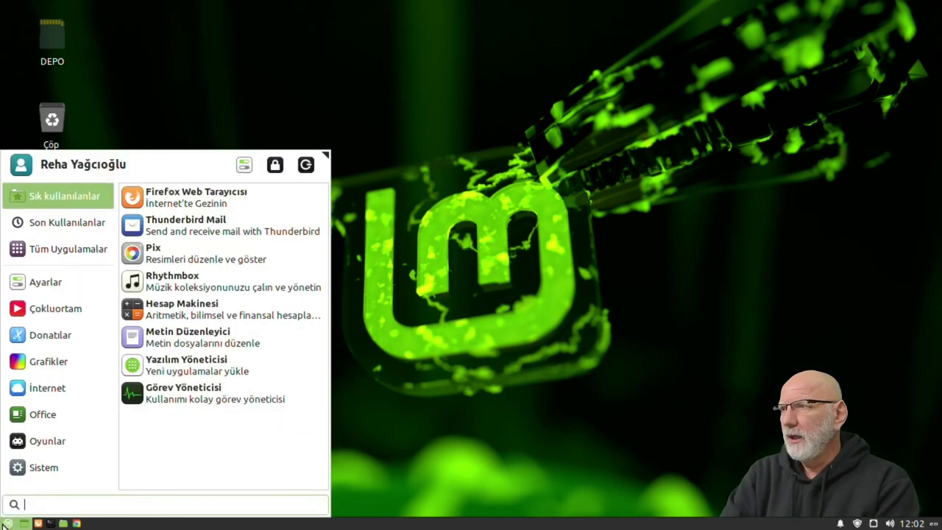
click(243, 166)
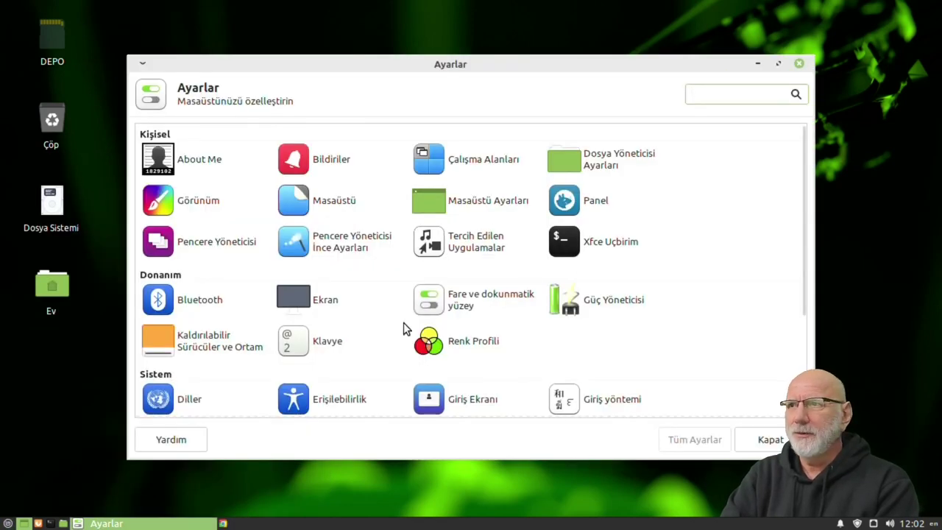
click(477, 203)
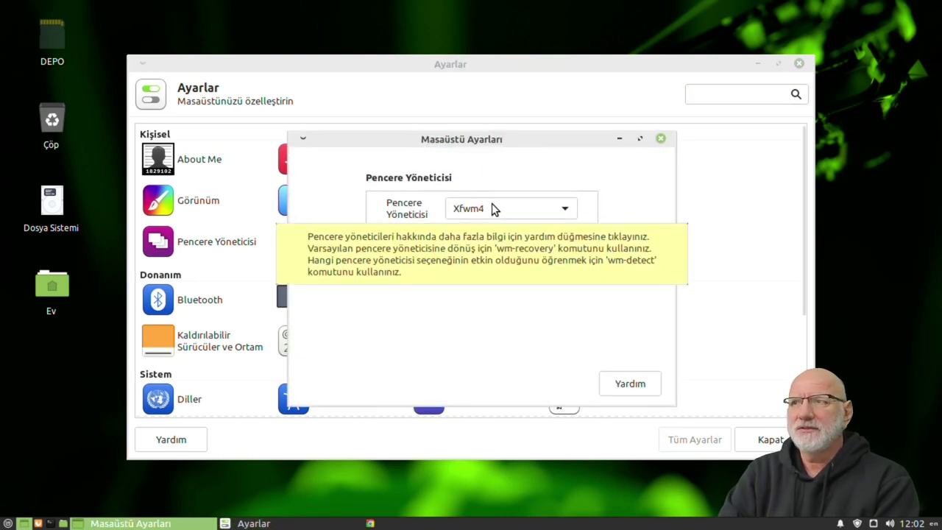
click(496, 208)
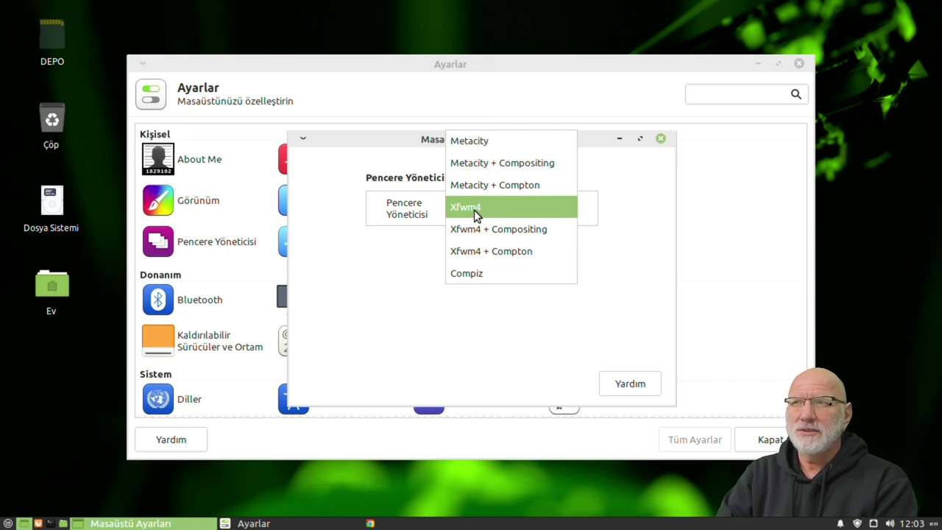
click(474, 210)
click(475, 210)
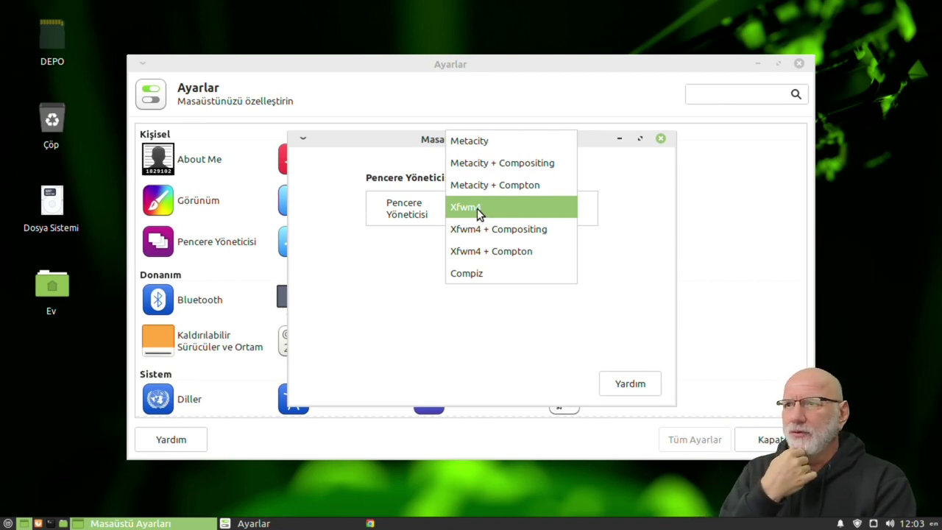
click(474, 208)
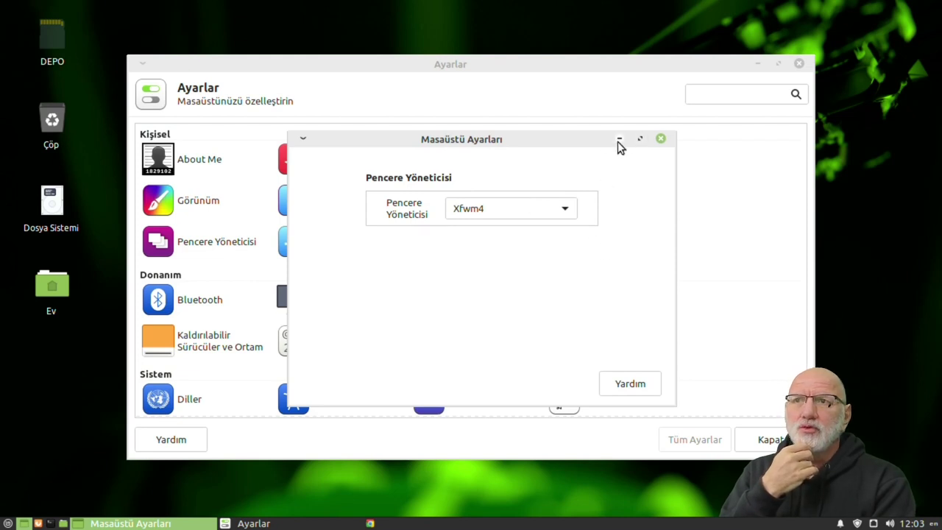
- Switch the window manager to Metacity, then back to Xfwm4, and nudge the dialog
click(547, 209)
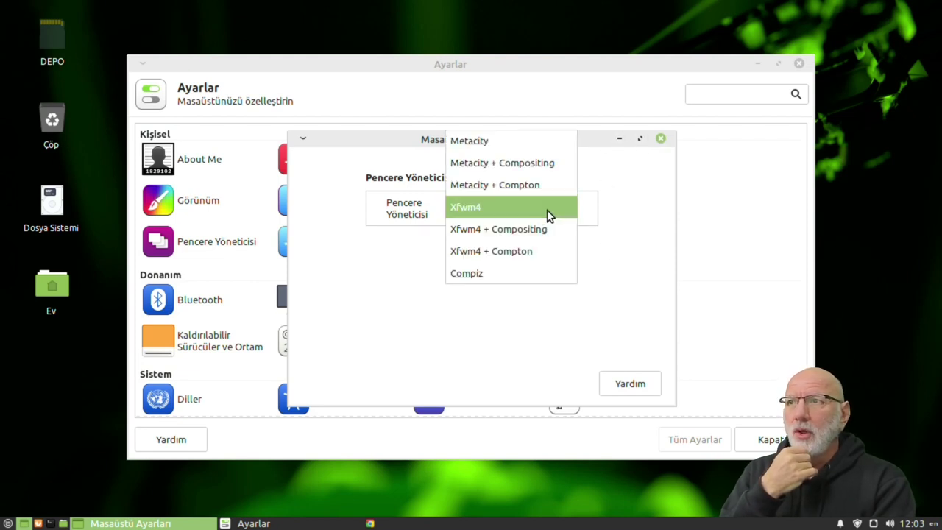
click(477, 138)
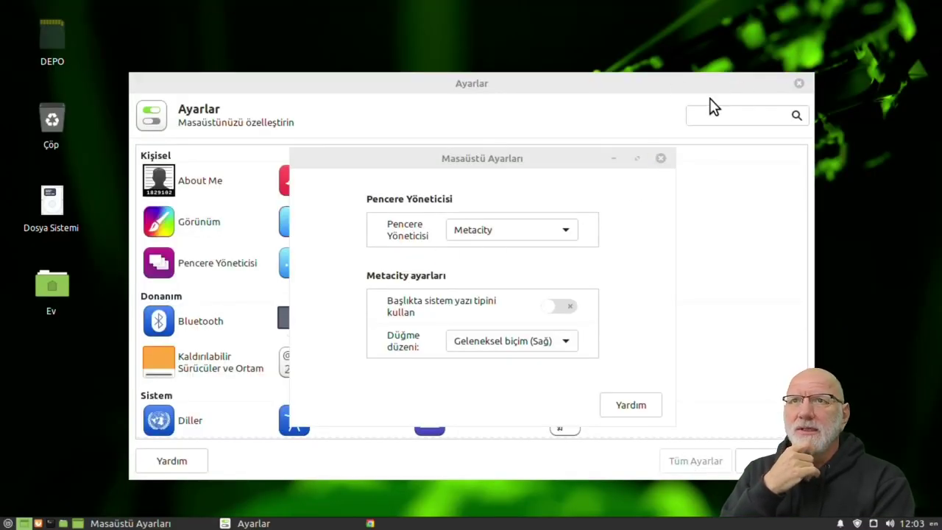
click(507, 223)
click(481, 294)
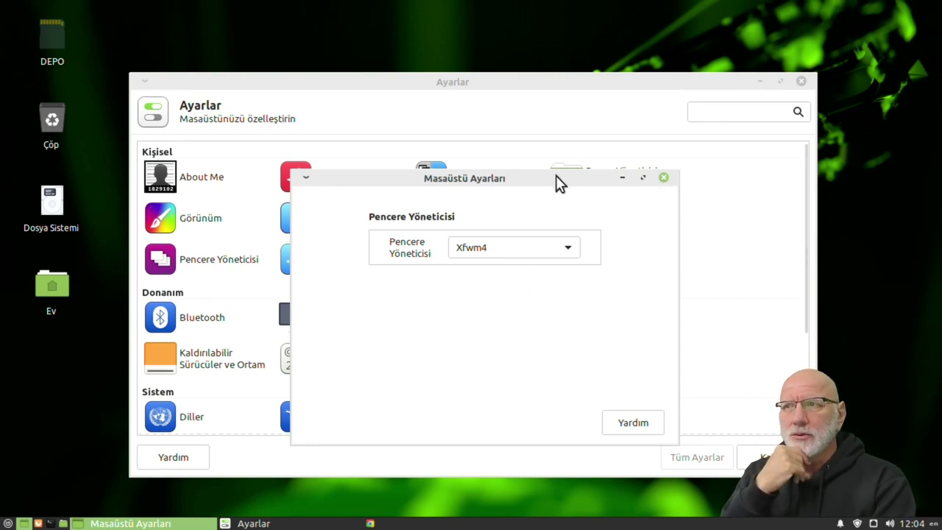
drag(556, 177, 559, 156)
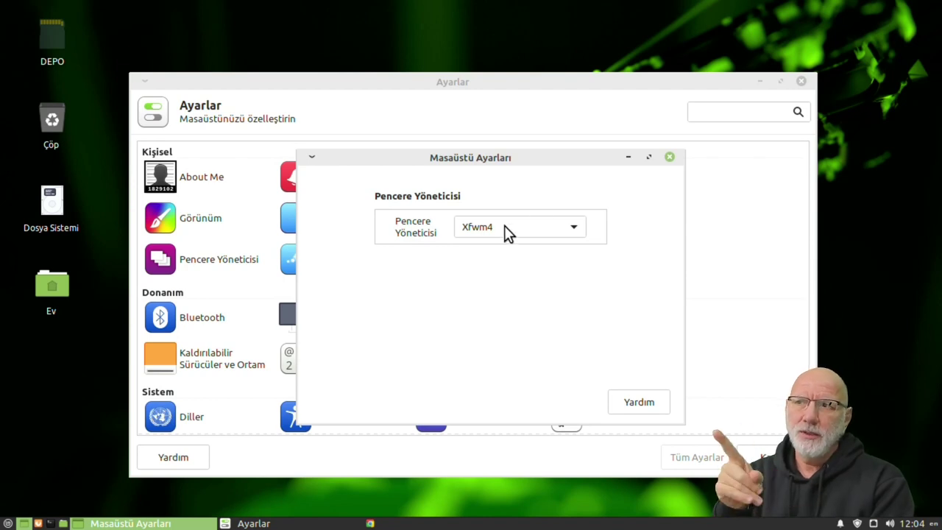
mouse_move(516, 227)
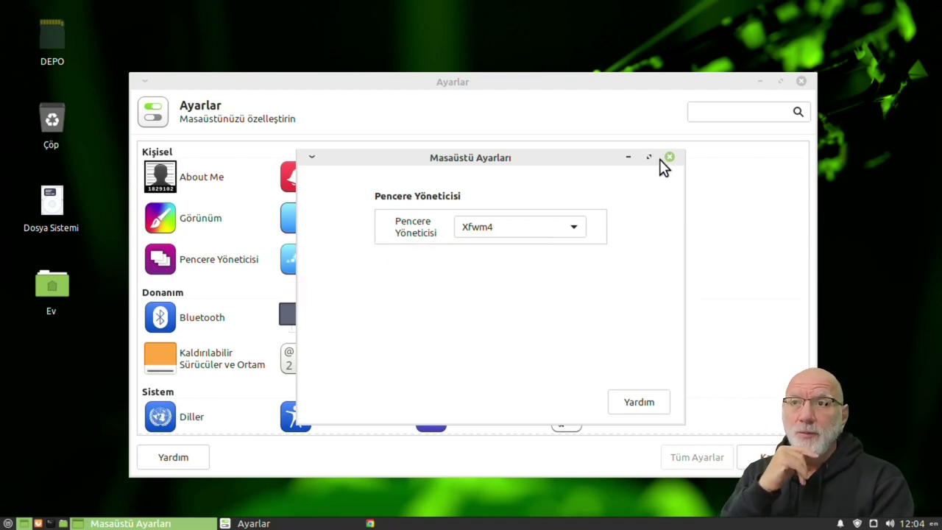
- Close Desktop Settings, check compositing is off on the Birleştirici tab of Window Manager Tweaks, then close it
click(669, 157)
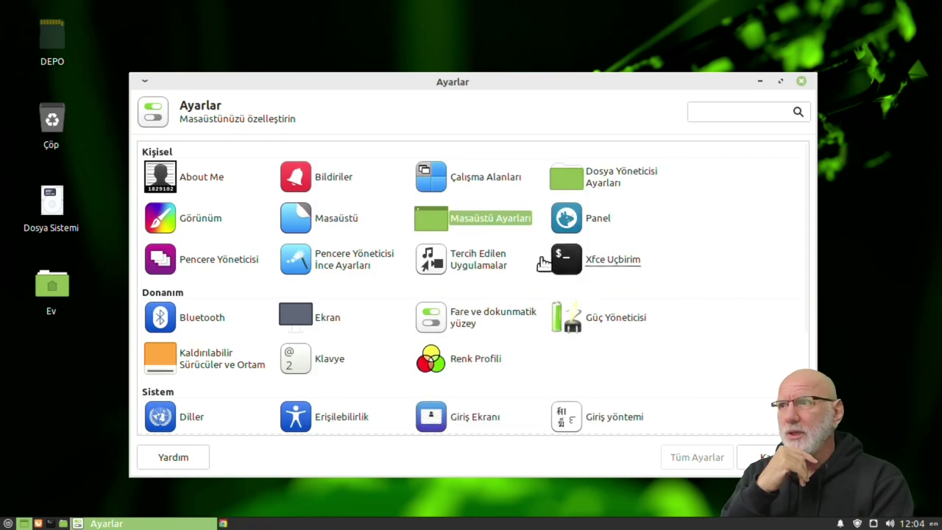
click(330, 263)
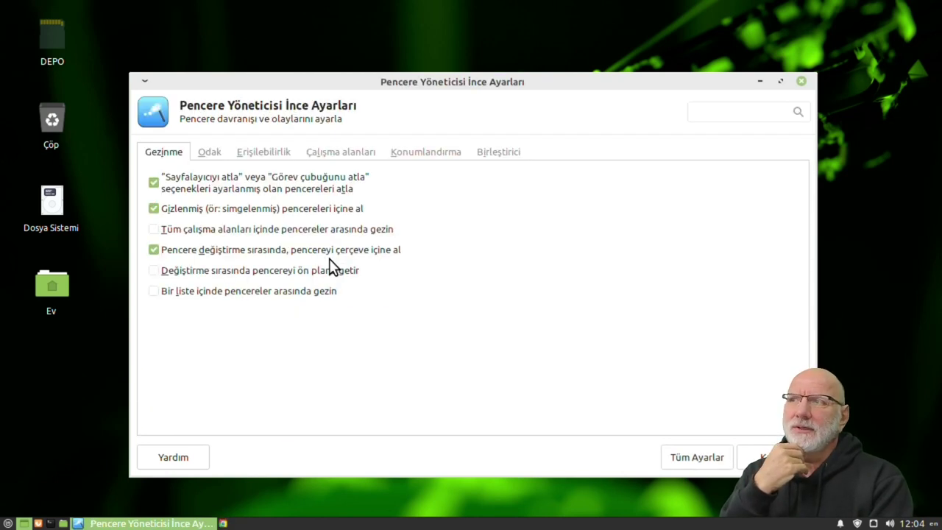
click(501, 152)
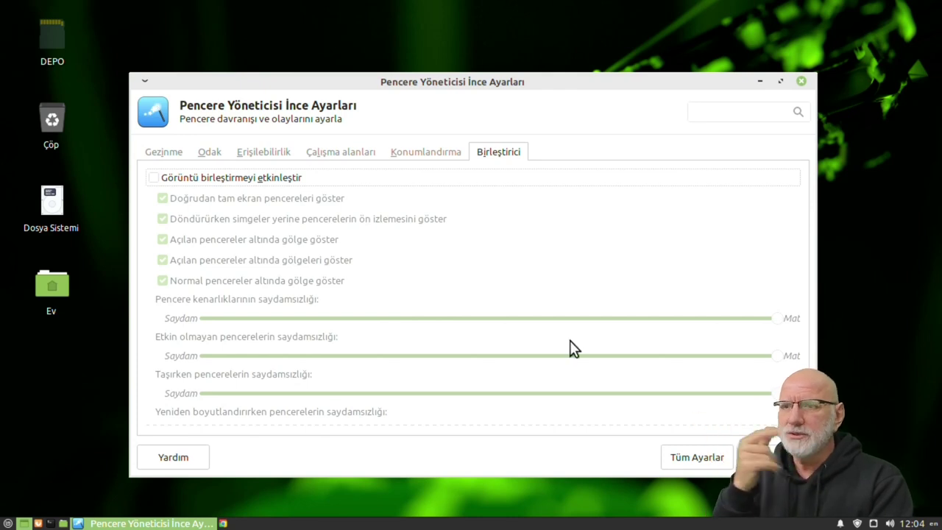
click(766, 457)
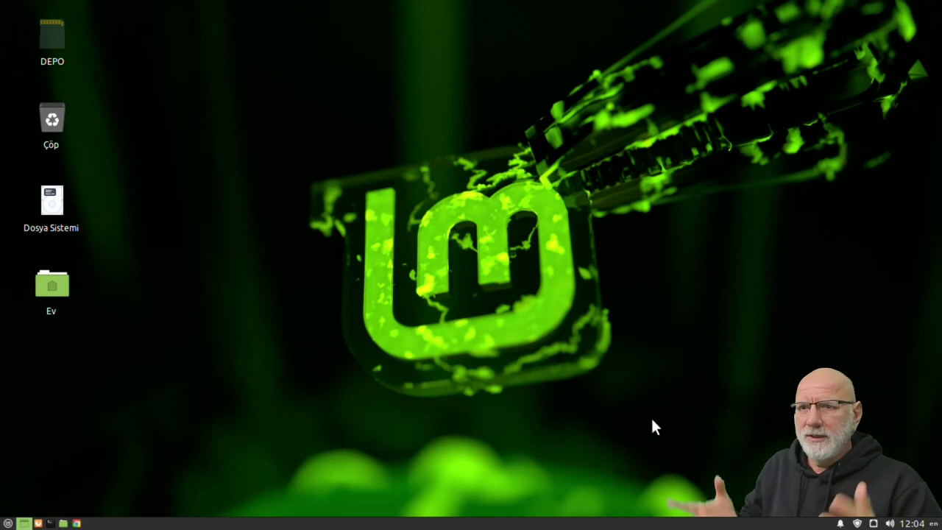
- Open and reposition the home folder window twice, closing it each time
double_click(54, 294)
mouse_move(314, 26)
mouse_down()
mouse_move(521, 82)
mouse_move(372, 51)
mouse_up()
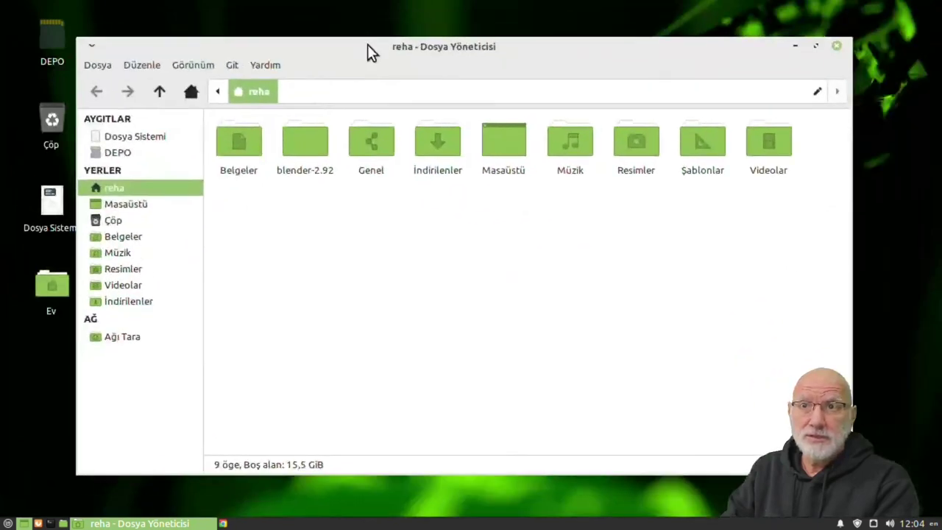
click(837, 46)
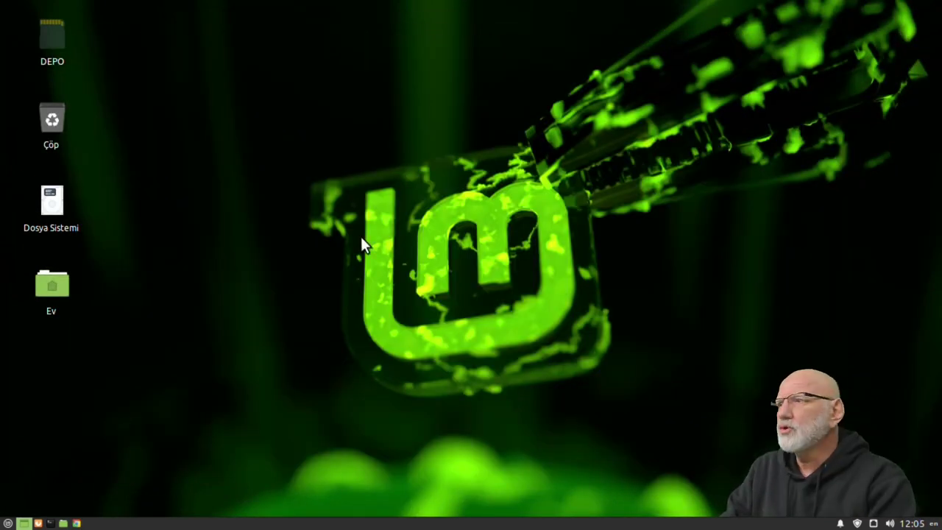
double_click(51, 291)
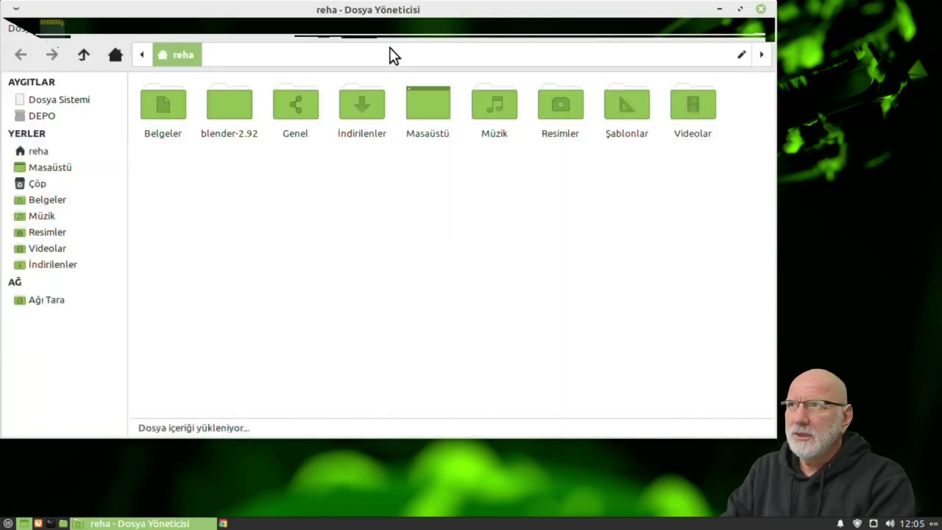
mouse_move(380, 12)
mouse_down()
mouse_move(374, 98)
mouse_move(583, 46)
mouse_move(791, 66)
mouse_move(507, 36)
mouse_move(452, 36)
mouse_move(512, 45)
mouse_move(404, 54)
mouse_move(657, 70)
mouse_move(479, 47)
mouse_up()
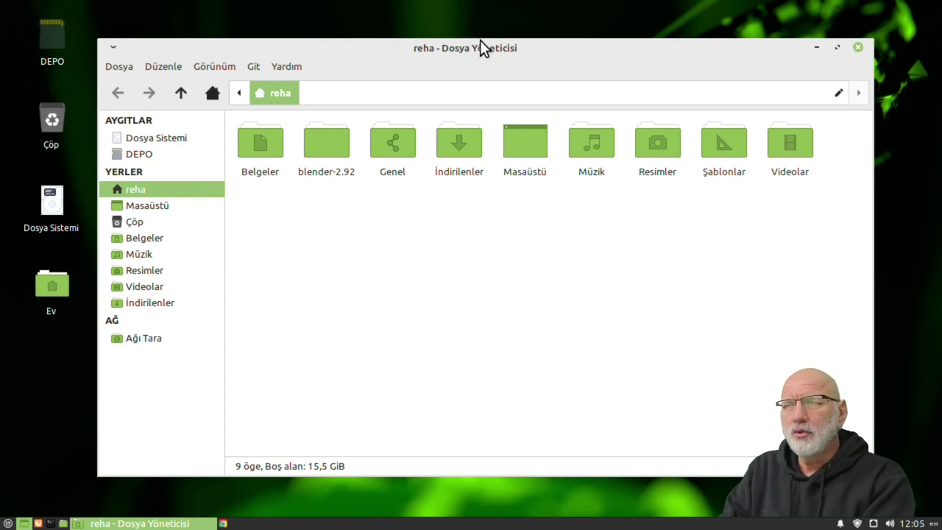
drag(489, 46, 489, 48)
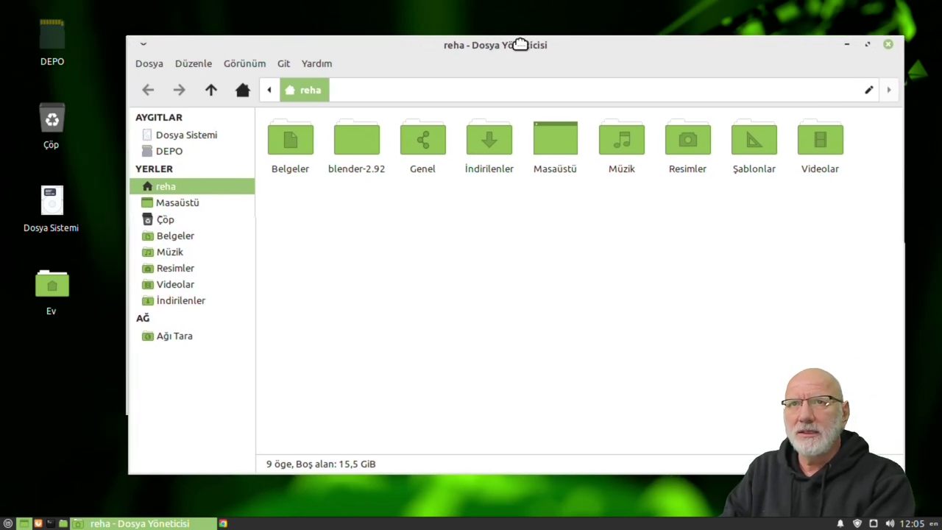
click(854, 49)
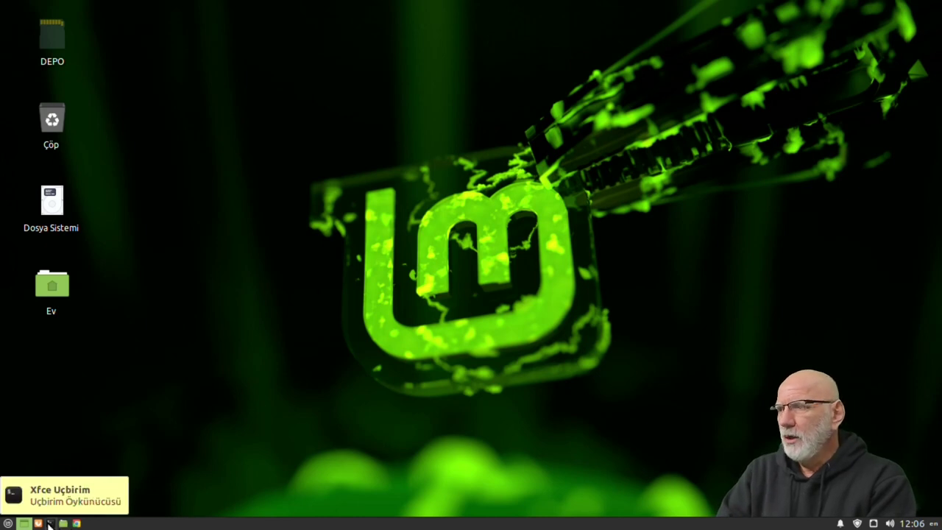
- Run glxgears in a new terminal, watch it cap near 60 FPS beside the output, then close it
key(ctrl+alt+t)
text(glxgears)
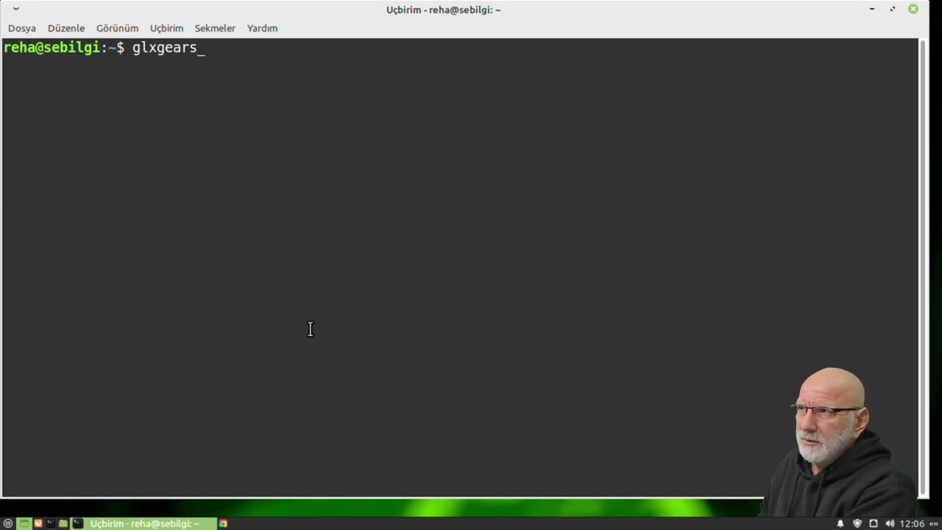
key(Return)
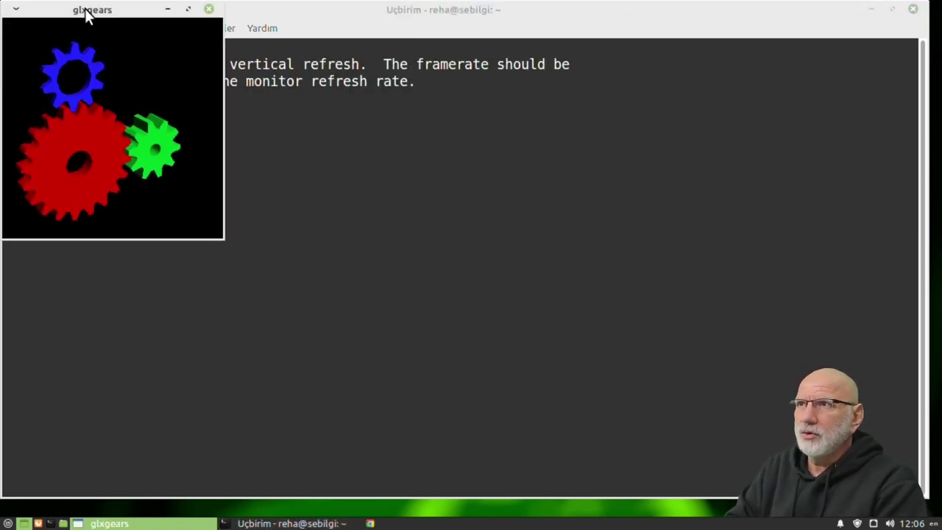
drag(85, 8, 704, 82)
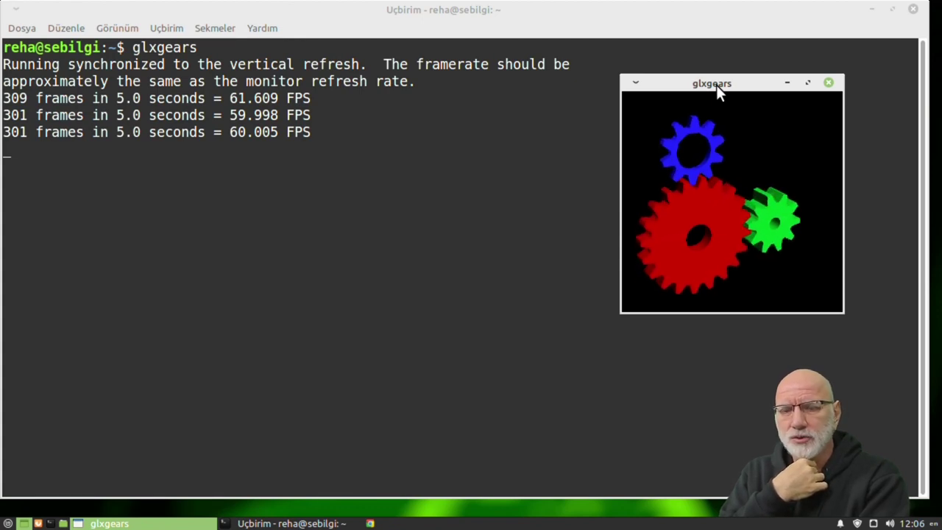
mouse_move(716, 85)
mouse_down()
mouse_move(672, 98)
mouse_move(675, 177)
mouse_up()
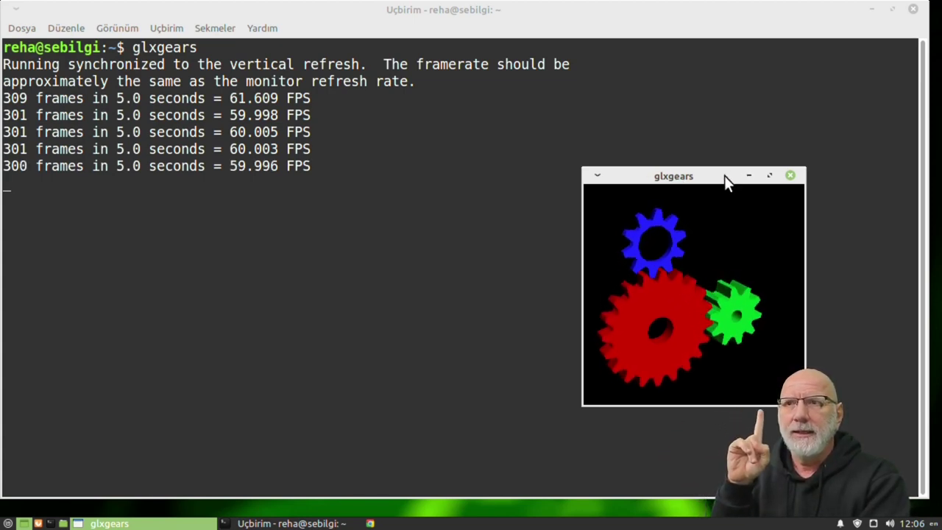
drag(724, 175, 710, 120)
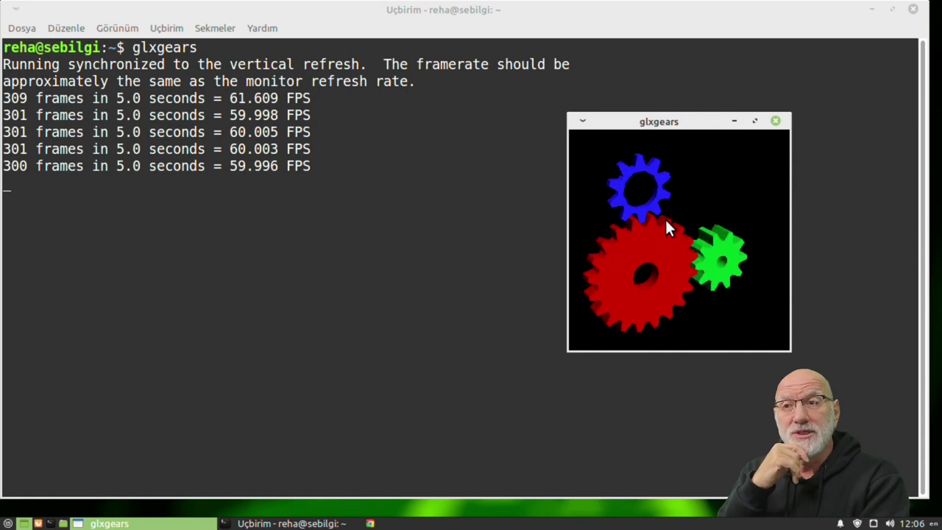
mouse_move(672, 122)
mouse_down()
mouse_move(653, 124)
mouse_move(668, 136)
mouse_up()
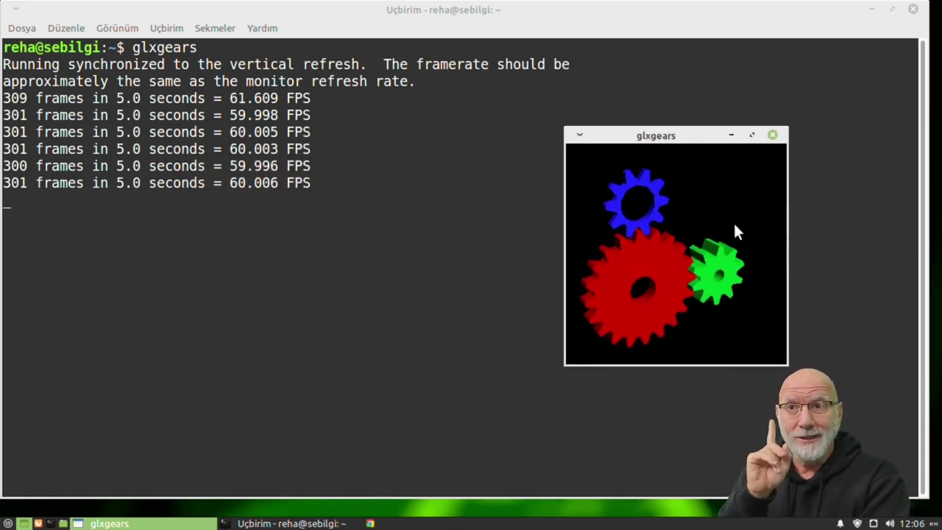
click(772, 134)
text(vblank_mode=0 glxgears)
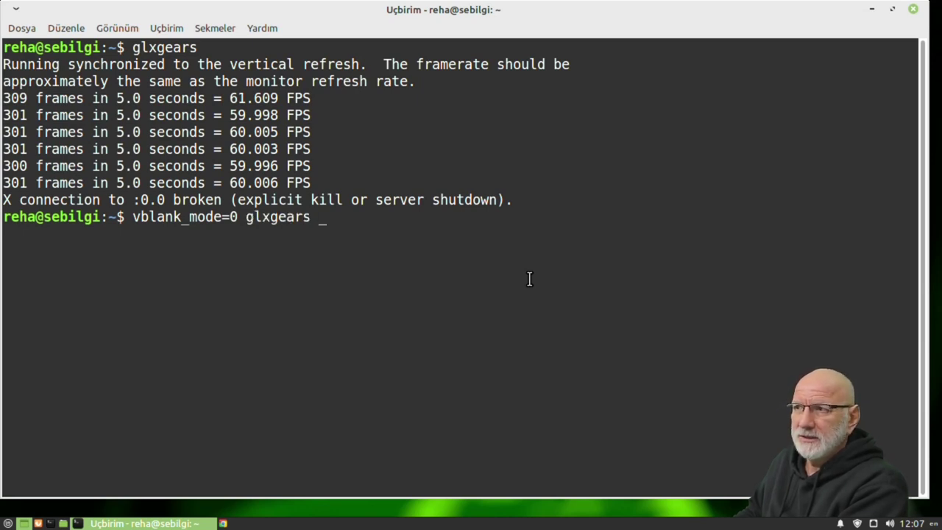
- Run vblank_mode=0 glxgears, maximize and restore its window, and mark the frame rate reading
key(Return)
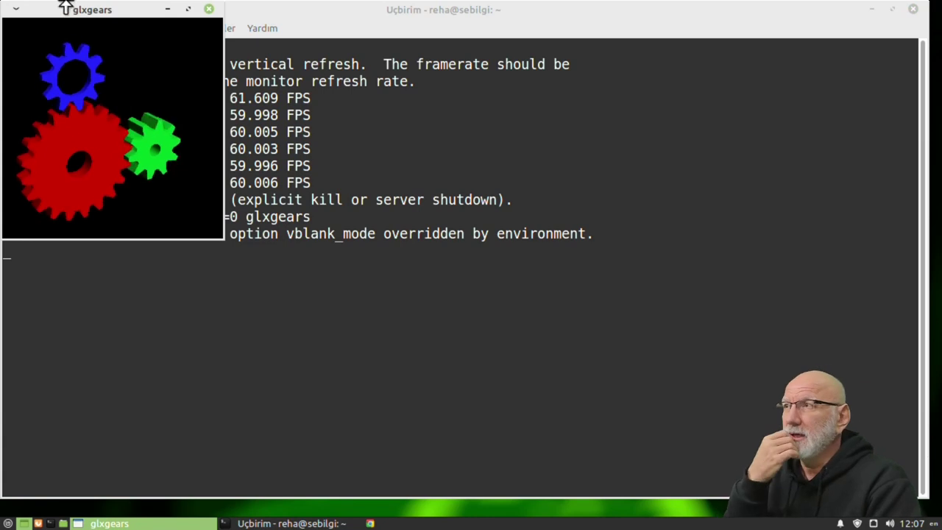
drag(53, 9, 668, 114)
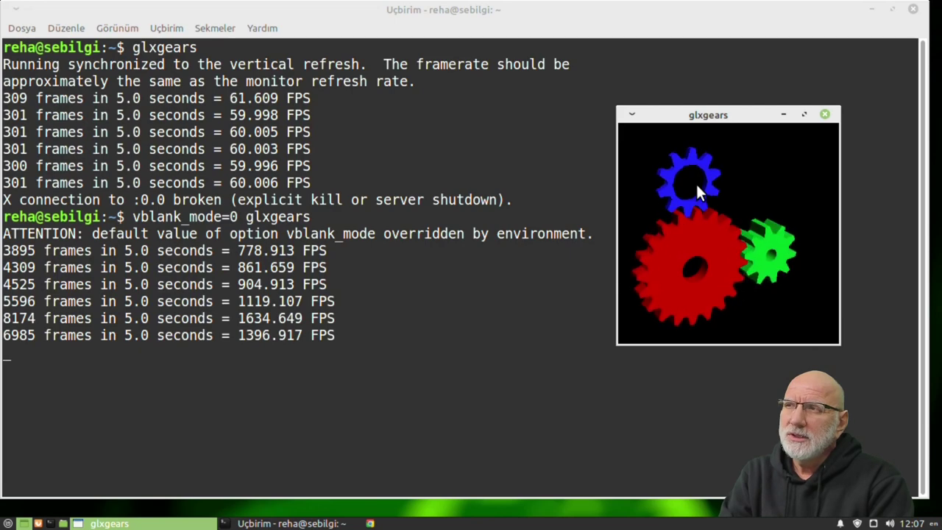
click(804, 114)
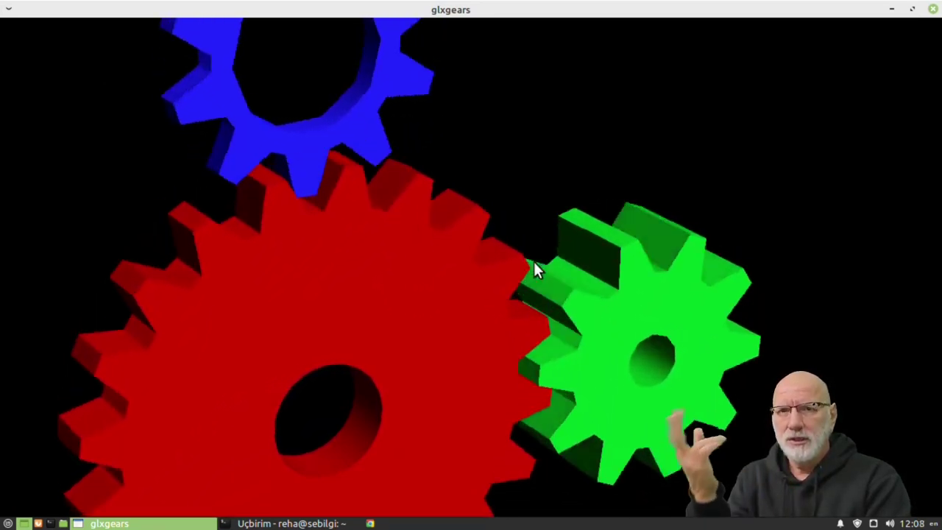
double_click(575, 11)
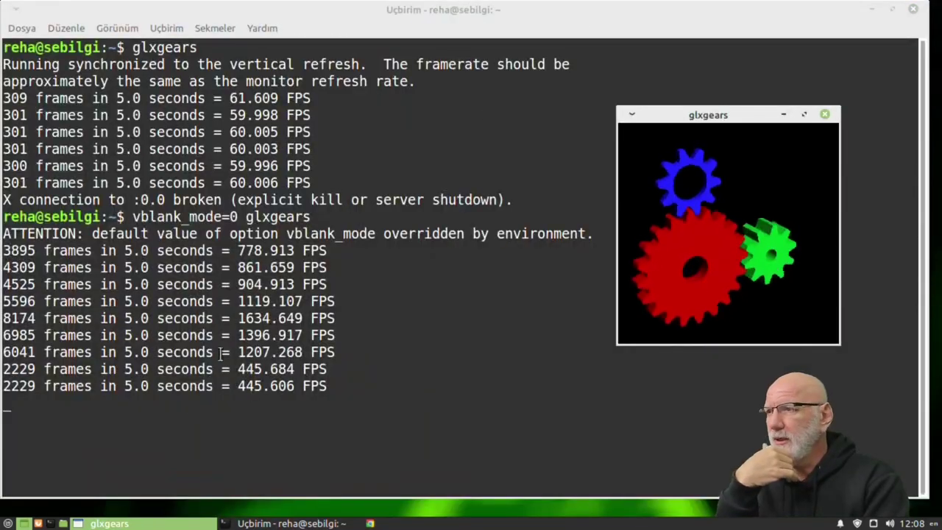
drag(239, 385, 312, 387)
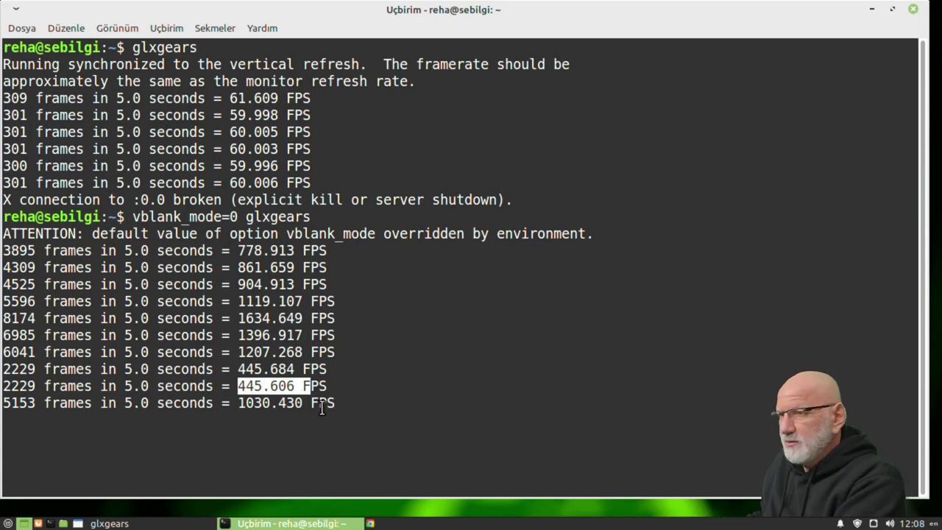
- Stop glxgears with Ctrl+C and list the home folder with ls
key(ctrl+c)
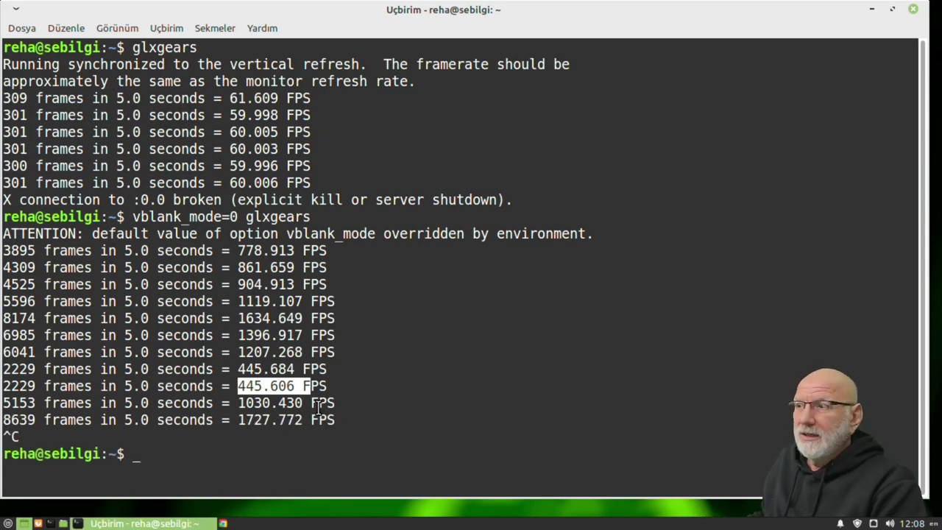
text(ls)
key(Return)
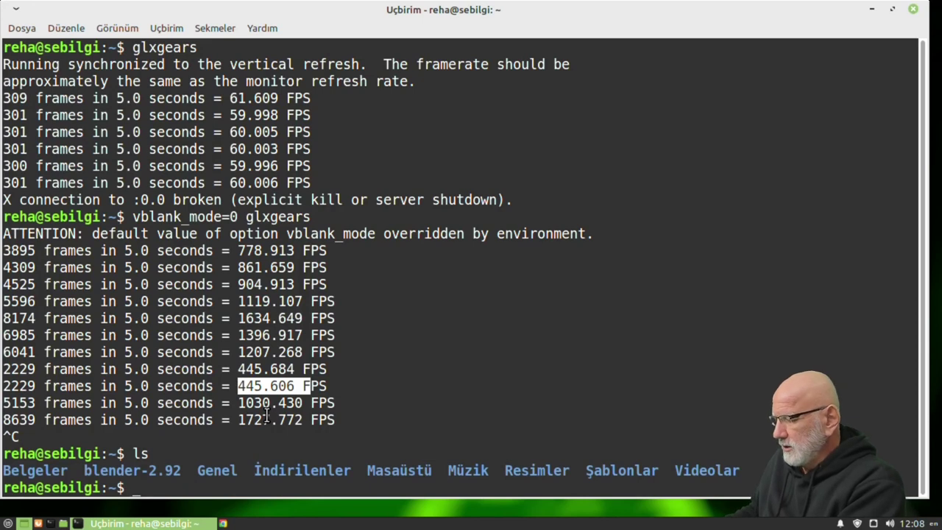
- Clear the terminal, cd into blender-2.92, list it, launch ./blender, orbit the cube, then quit
key(ctrl+l)
key(Return)
key(Return)
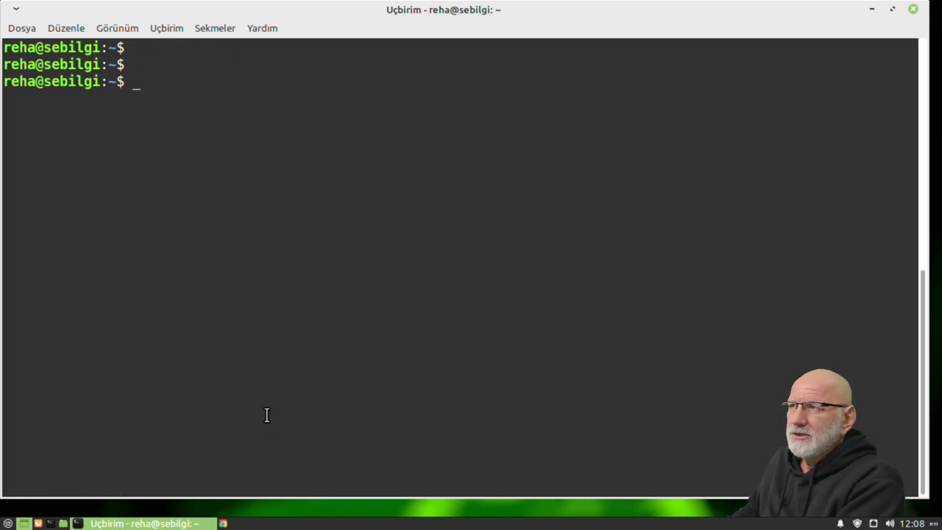
key(Return)
key(Return)
text(cd blender-2.92/)
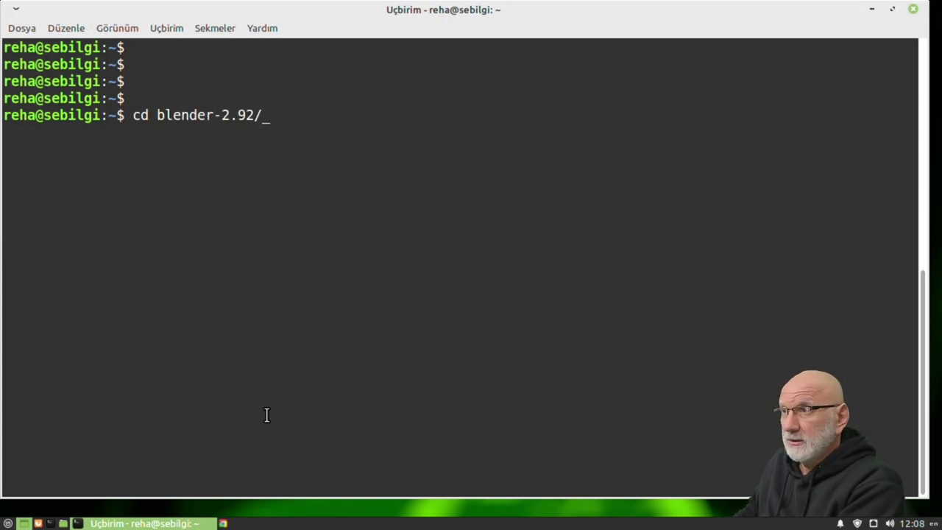
key(Return)
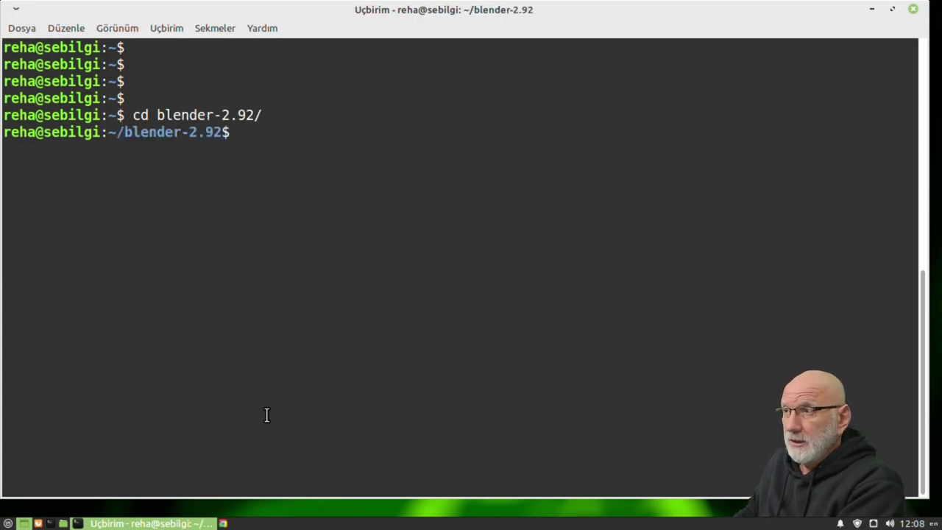
key(Return)
key(Return)
key(Return)
text(ls)
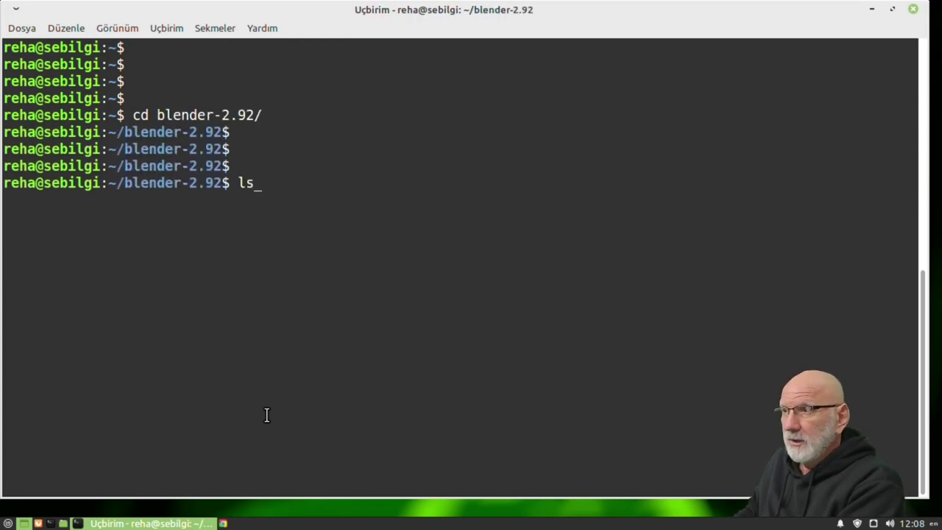
key(Return)
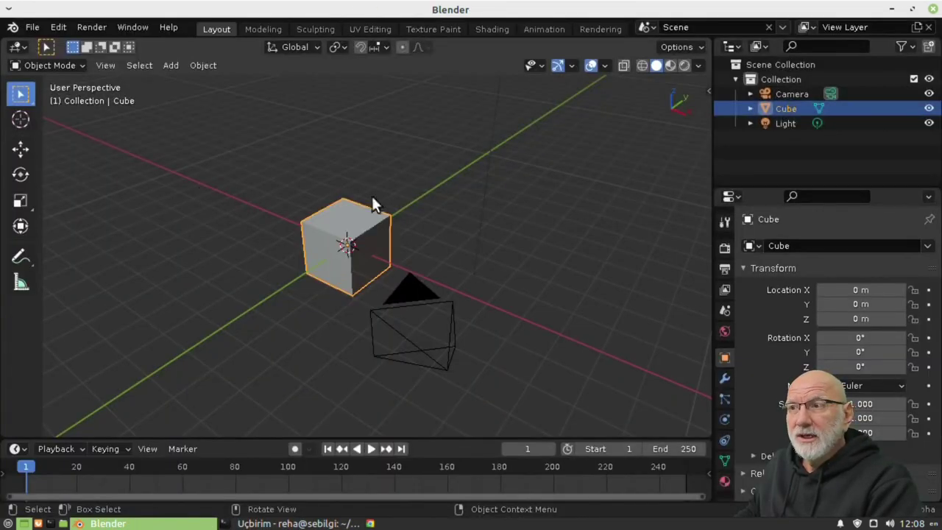
mouse_move(372, 196)
middle_down()
mouse_move(320, 168)
mouse_move(371, 240)
mouse_move(422, 231)
mouse_move(317, 247)
mouse_move(424, 204)
mouse_move(305, 222)
mouse_move(356, 195)
mouse_move(386, 210)
mouse_move(842, 27)
middle_up()
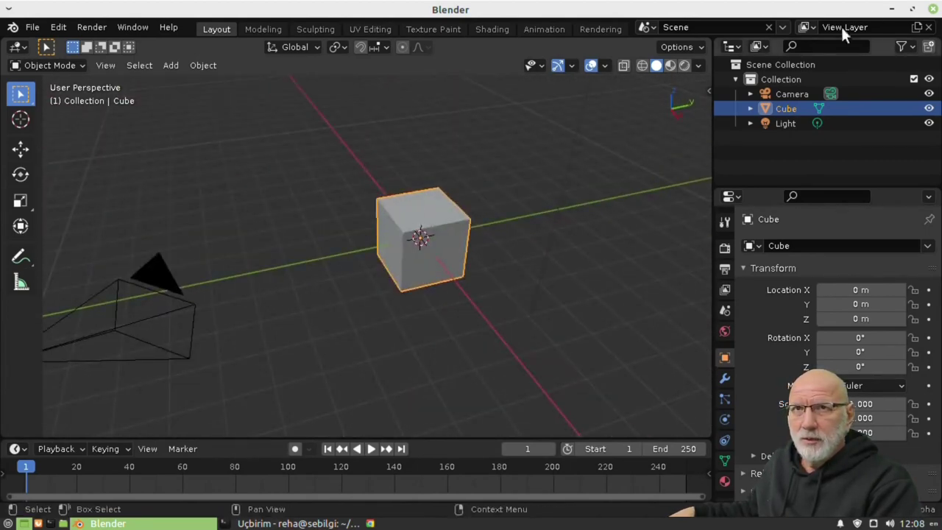
click(934, 8)
text(vblan)
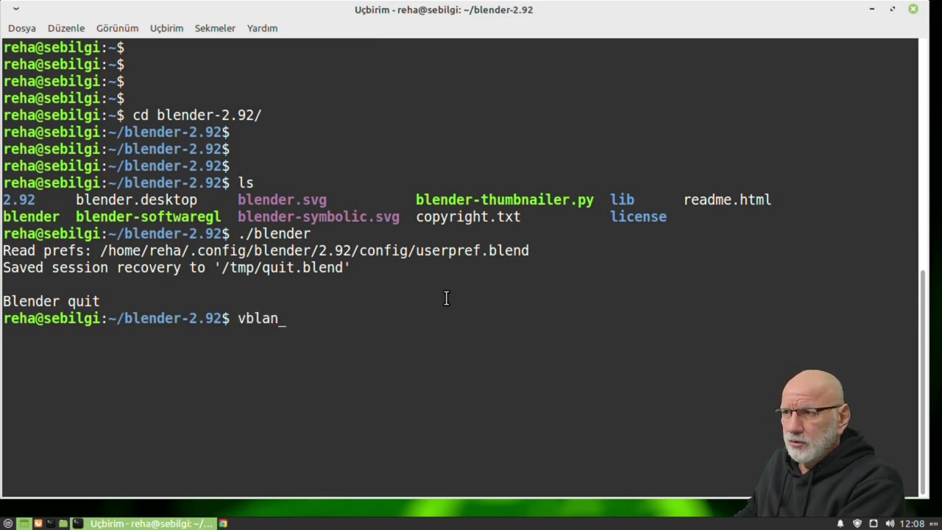
- Launch Blender with vblank_mode=0 ./blender, then orbit and zoom around the default cube
text(k_mode=0 ./blender)
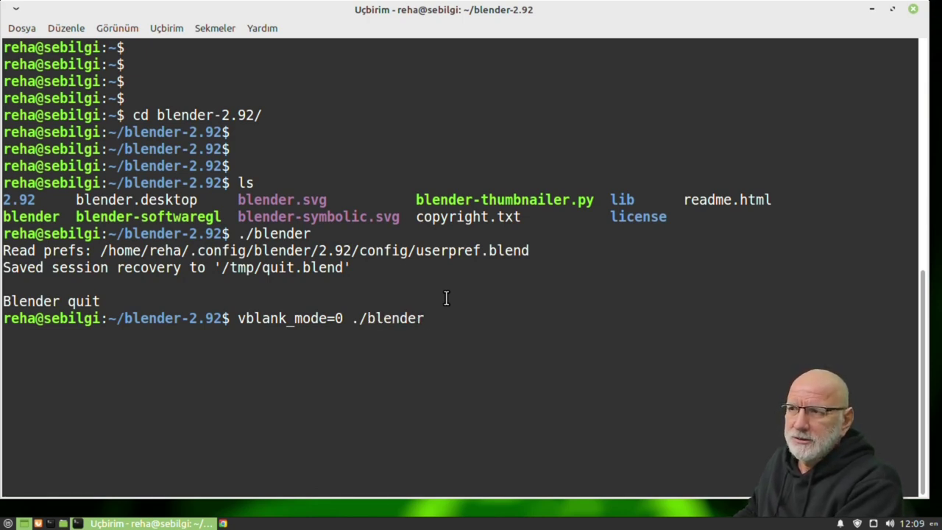
key(Return)
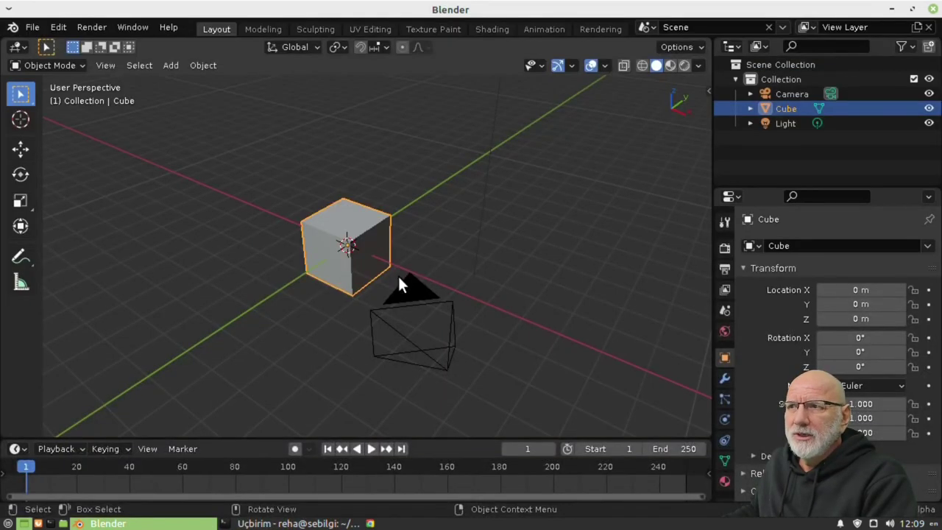
mouse_move(398, 276)
middle_down()
mouse_move(390, 207)
mouse_move(379, 243)
mouse_move(399, 252)
mouse_move(354, 268)
mouse_move(449, 197)
mouse_move(408, 250)
mouse_move(419, 235)
mouse_move(398, 292)
mouse_move(459, 240)
mouse_move(412, 204)
mouse_move(405, 242)
mouse_move(439, 258)
middle_up()
mouse_move(382, 262)
middle_down()
mouse_move(395, 233)
mouse_move(392, 272)
mouse_move(416, 200)
mouse_move(406, 253)
mouse_move(411, 204)
mouse_move(420, 205)
middle_up()
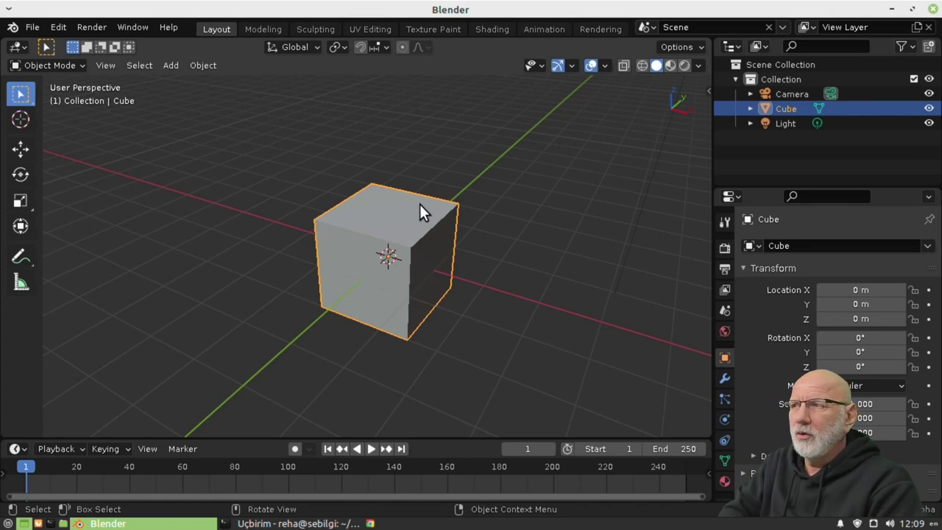
mouse_move(447, 198)
middle_down()
mouse_move(410, 197)
mouse_move(182, 104)
middle_up()
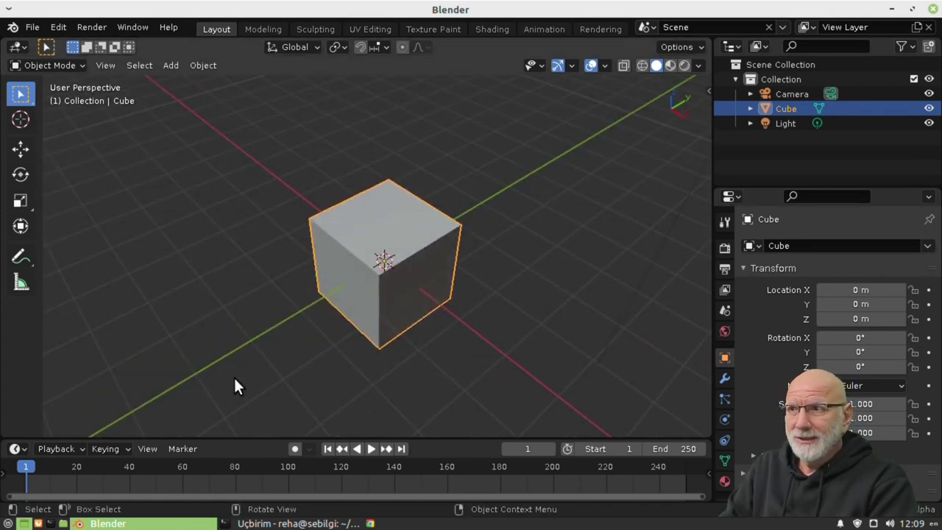
scroll(419, 242, up, 3)
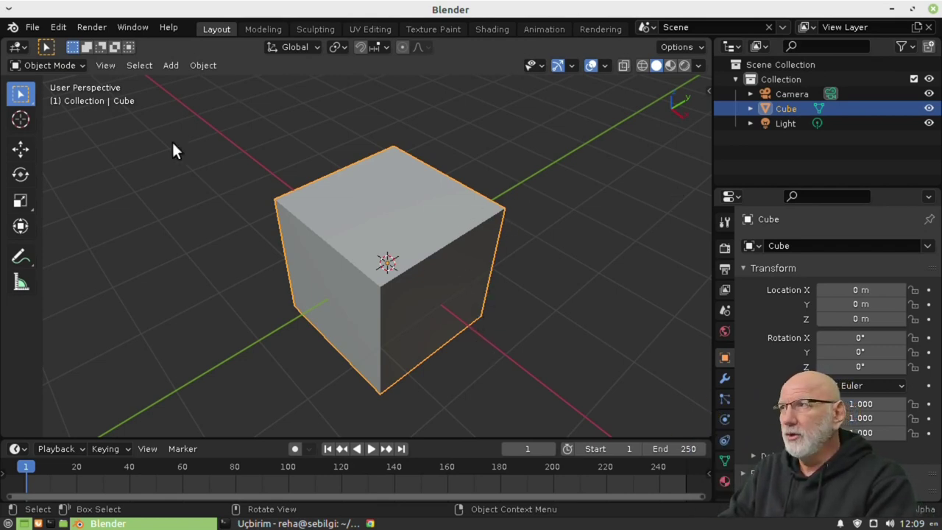
- Open Preferences, save the current preferences, and close the window
click(53, 24)
click(113, 232)
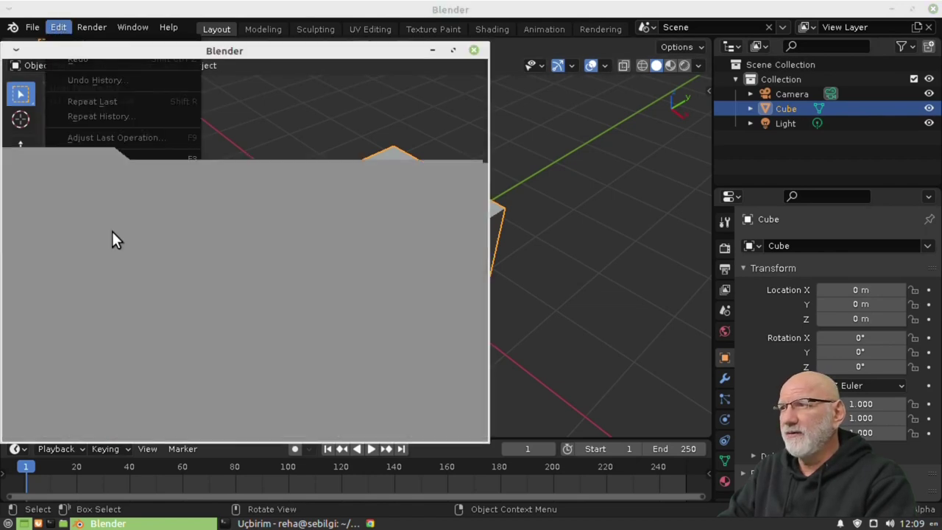
click(15, 430)
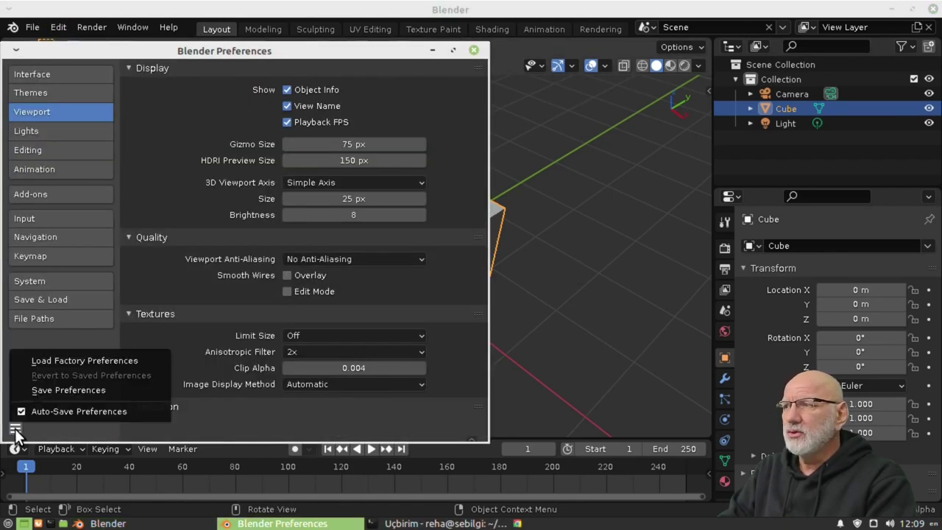
click(67, 390)
click(474, 50)
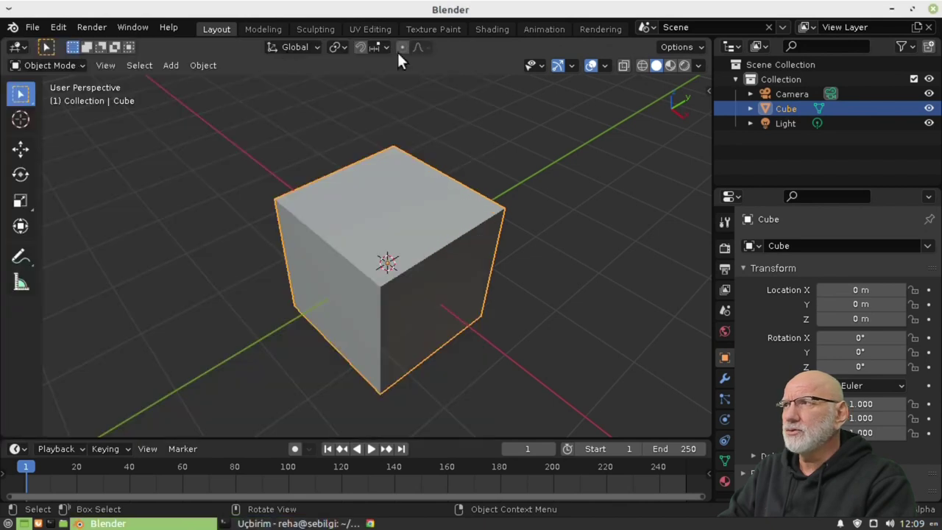
- Reopen Preferences on the Viewport page and drag its corner and edges to enlarge it
click(59, 28)
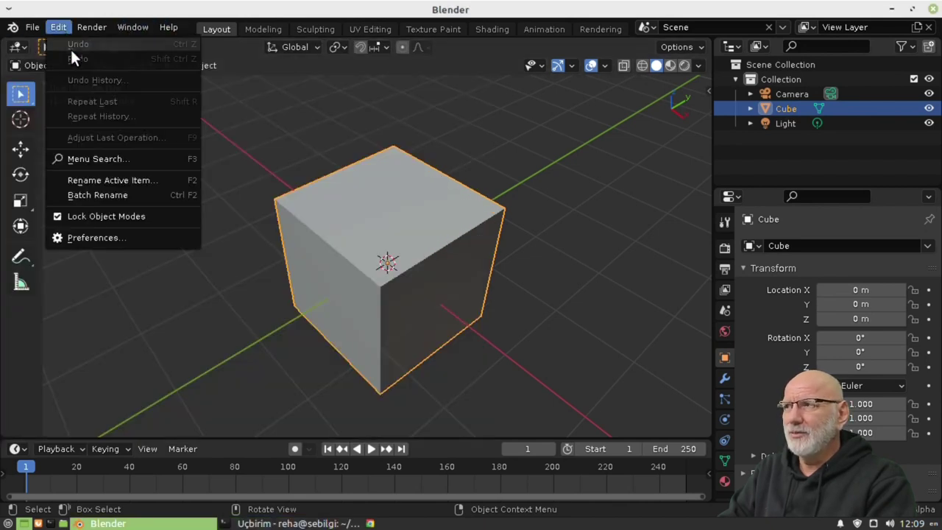
click(111, 237)
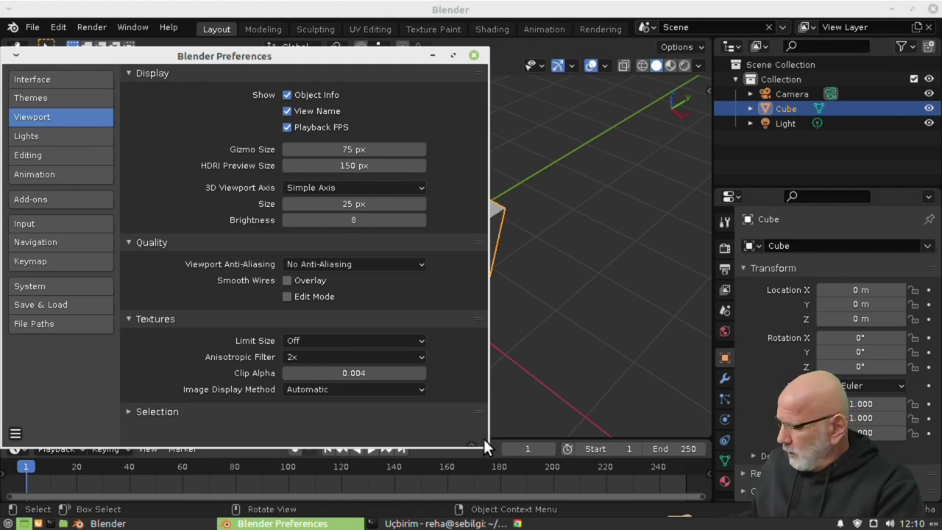
drag(483, 442, 823, 488)
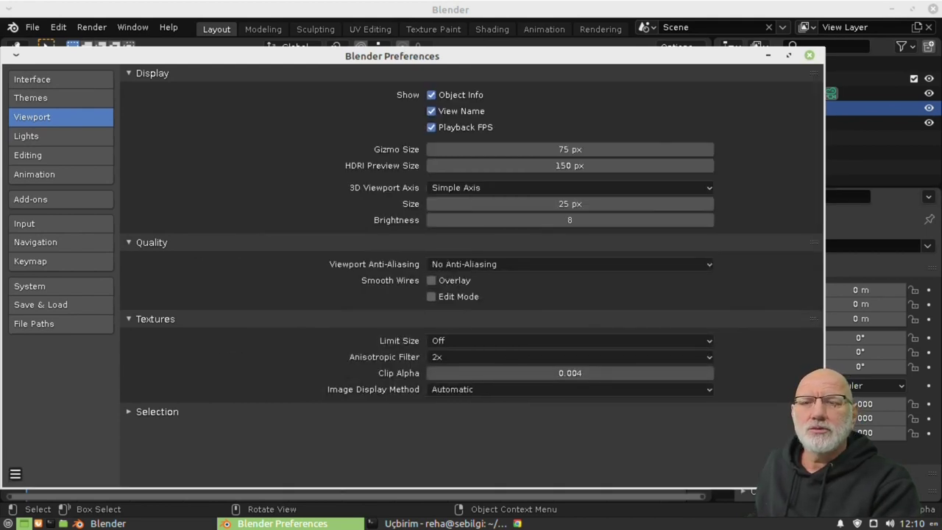
mouse_move(825, 250)
mouse_down()
mouse_move(515, 242)
mouse_move(841, 246)
mouse_up()
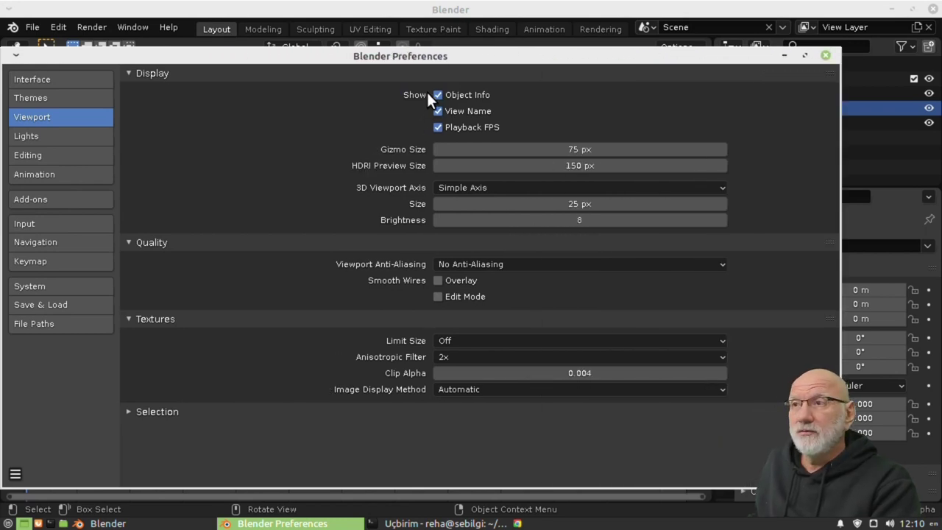
mouse_move(427, 92)
alt+right_down()
mouse_move(447, 98)
mouse_move(450, 83)
alt+right_up()
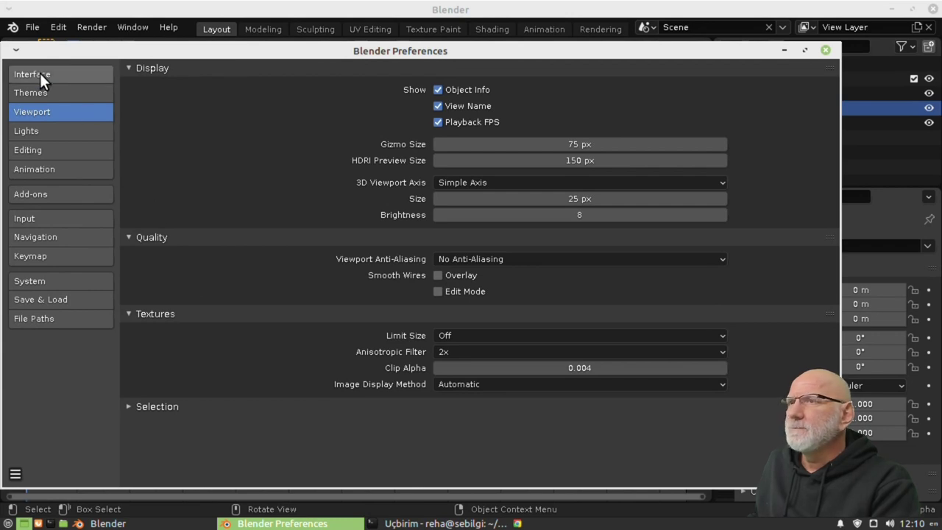
- Load and confirm Factory Preferences, save them, and close the Preferences window
click(15, 475)
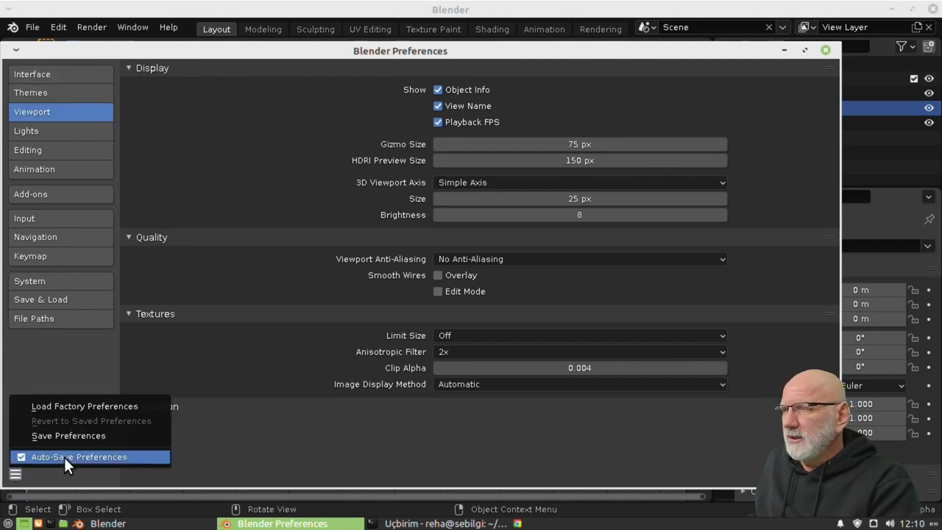
click(81, 407)
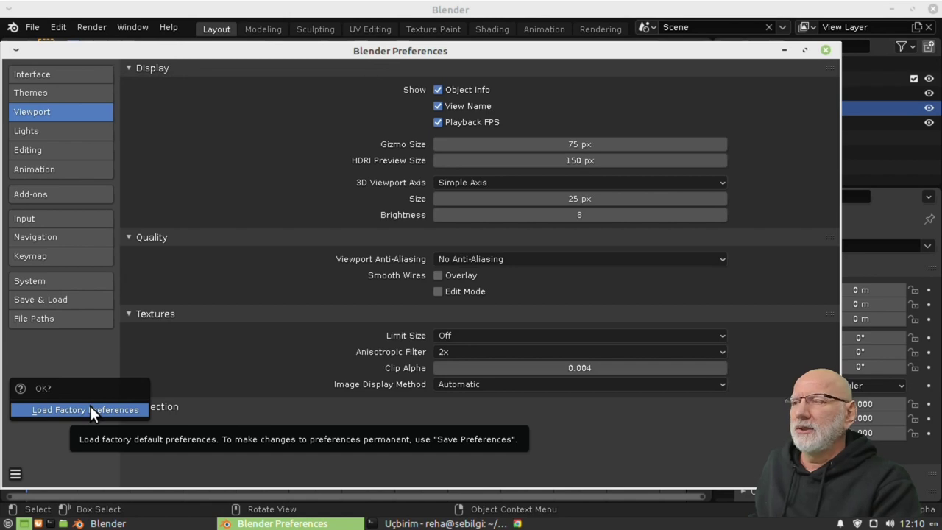
click(90, 406)
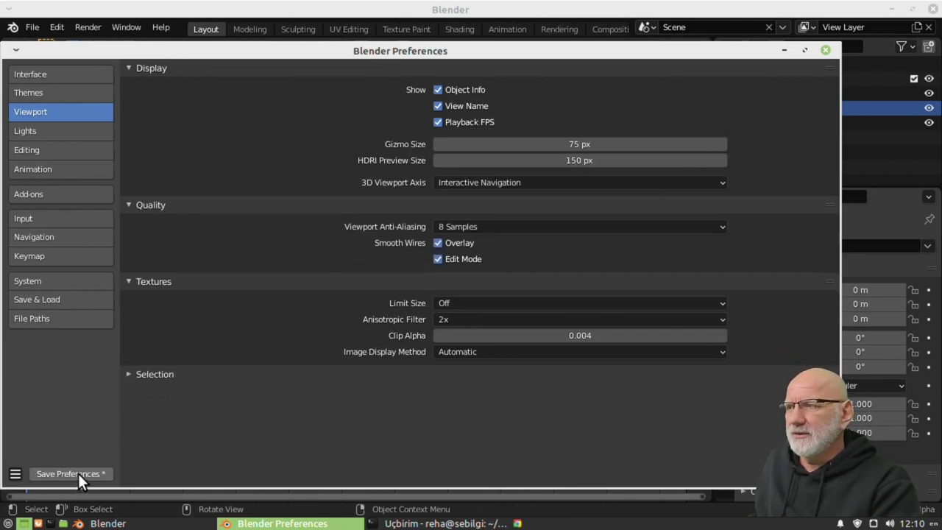
click(76, 472)
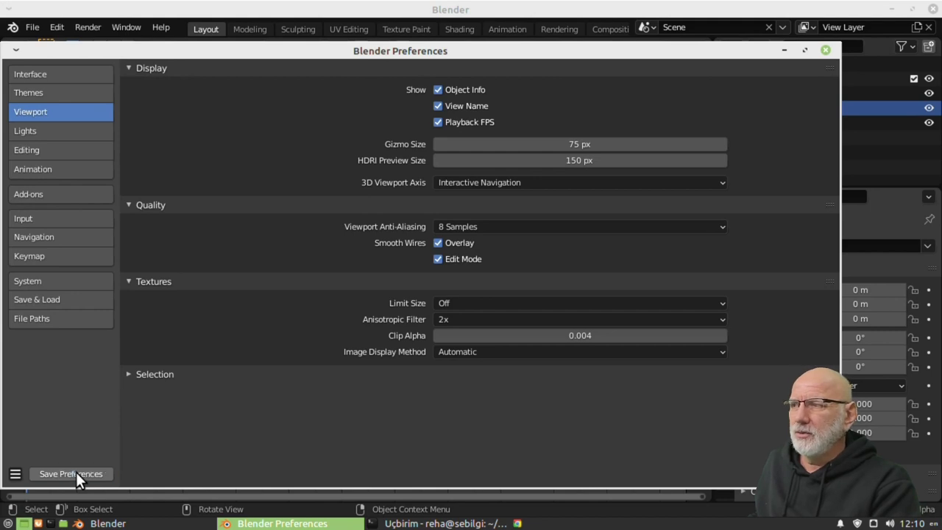
click(826, 52)
- Orbit and zoom around the default cube, then bring up the Edit menu
mouse_move(372, 244)
middle_down()
mouse_move(466, 163)
mouse_move(441, 158)
mouse_move(406, 301)
mouse_move(427, 214)
mouse_move(415, 153)
mouse_move(416, 263)
mouse_move(421, 158)
mouse_move(420, 214)
mouse_move(412, 170)
middle_up()
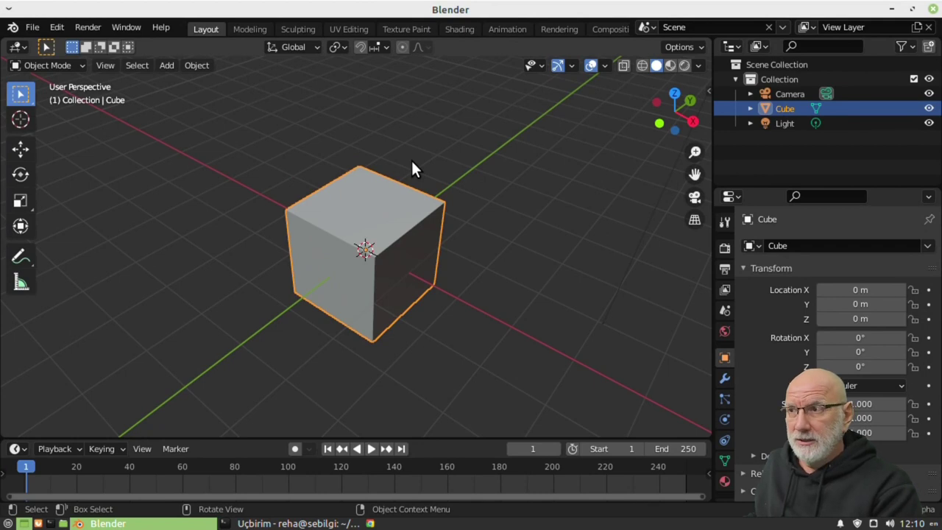
scroll(356, 236, down, 2)
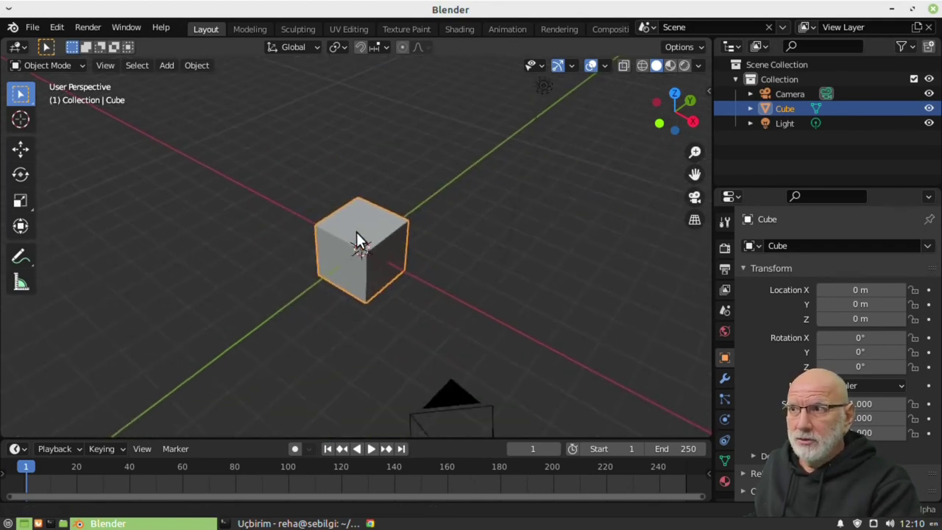
scroll(354, 280, down, 1)
ctrl+middle_drag(354, 274, 387, 203)
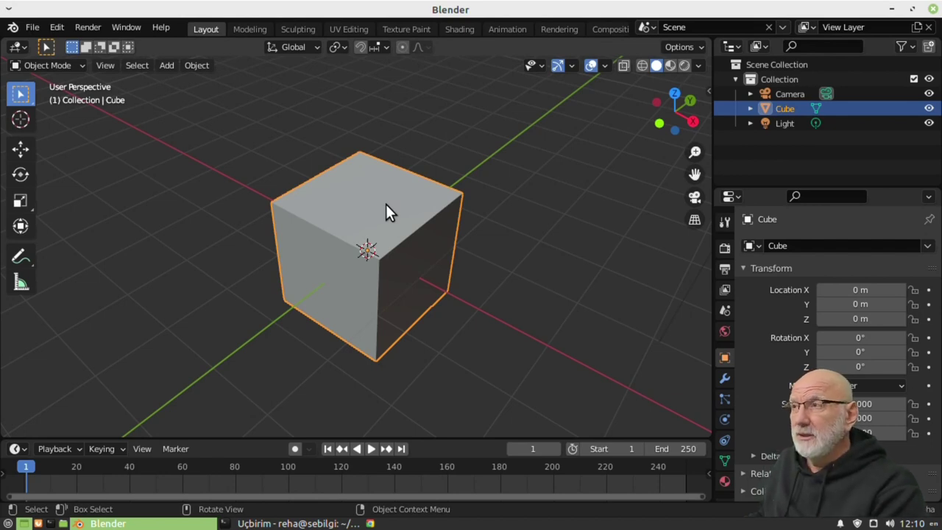
click(58, 27)
- Open Preferences on the Interface page and move the window to the right
click(88, 238)
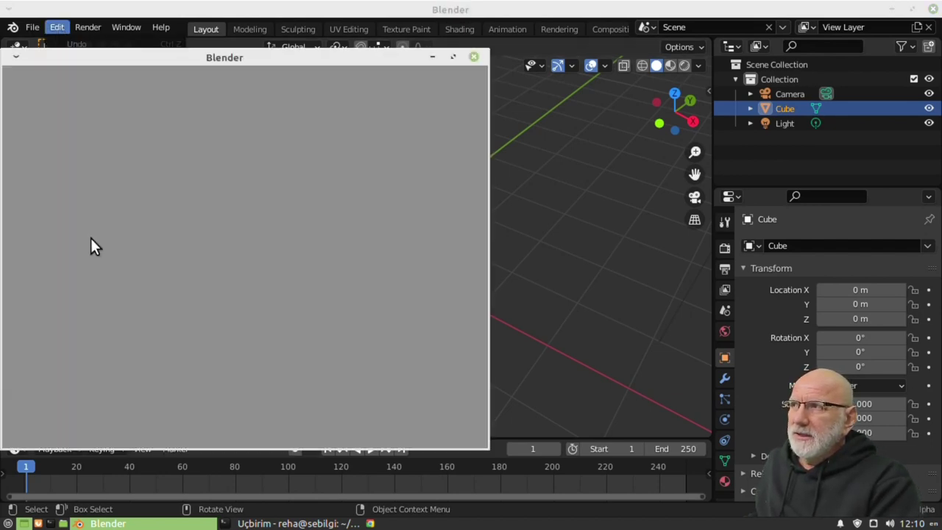
click(35, 81)
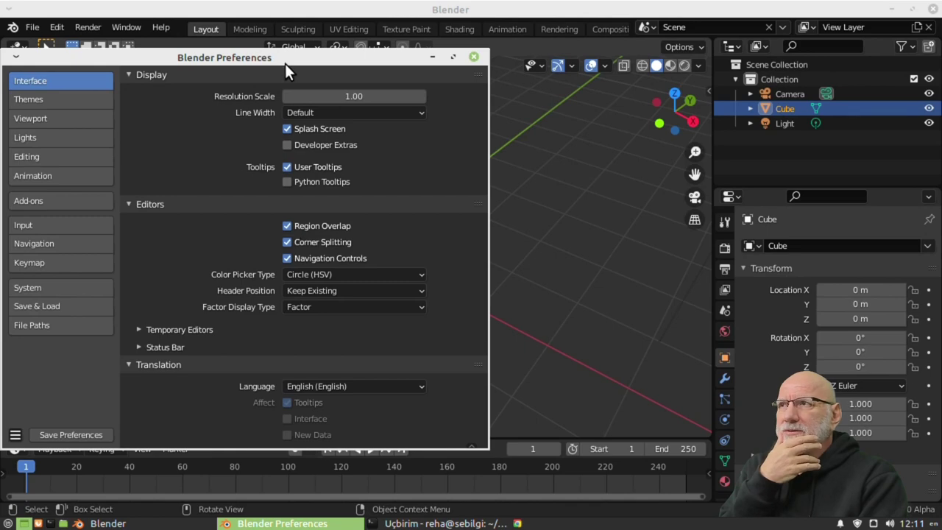
drag(285, 63, 570, 53)
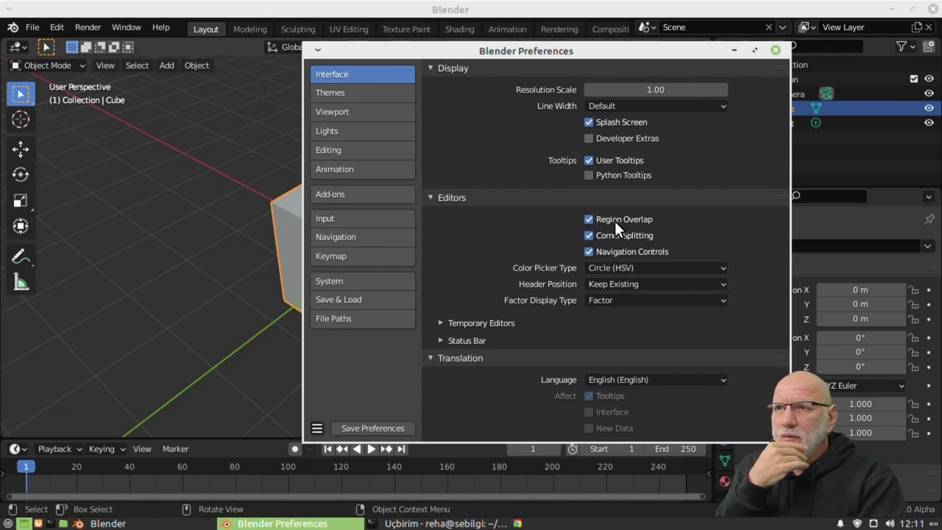
- Pan the 3D view so the cube shifts upper-left, and select the cube
click(195, 201)
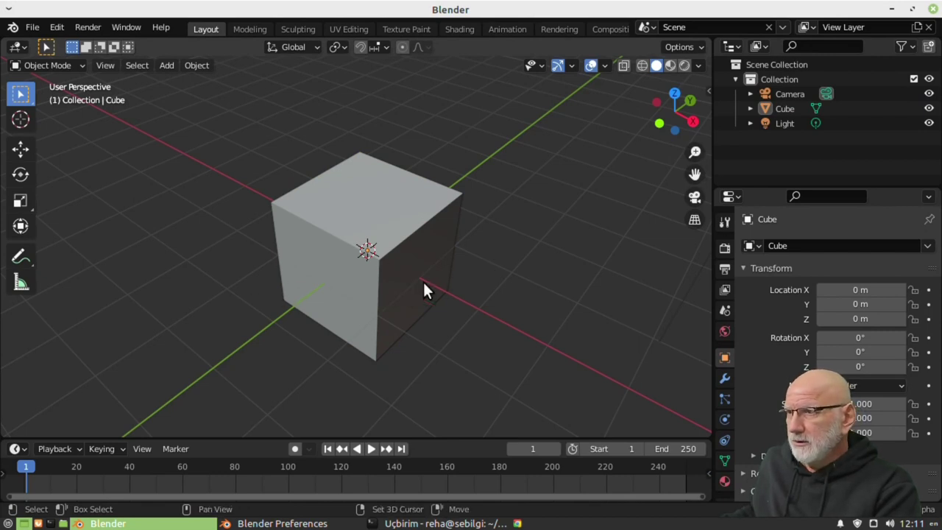
mouse_move(424, 289)
shift+middle_down()
mouse_move(163, 217)
mouse_move(420, 262)
shift+middle_up()
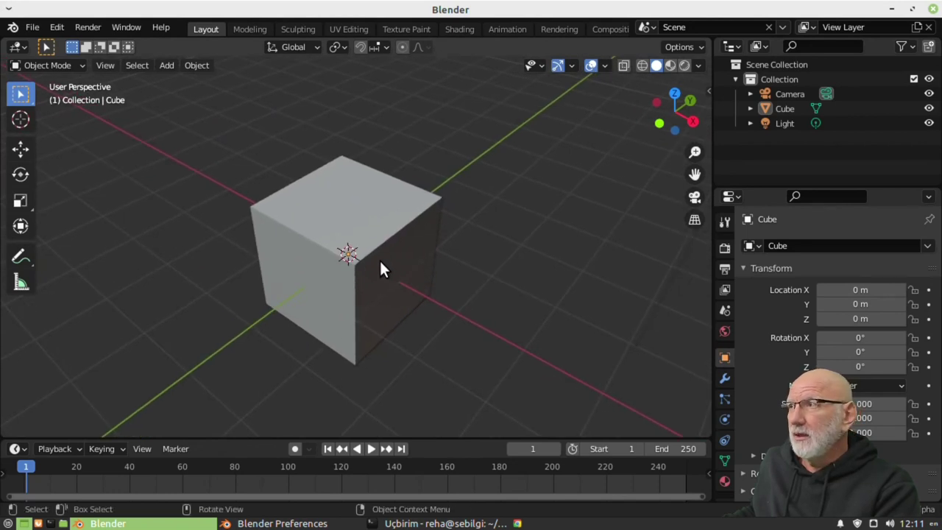
click(377, 207)
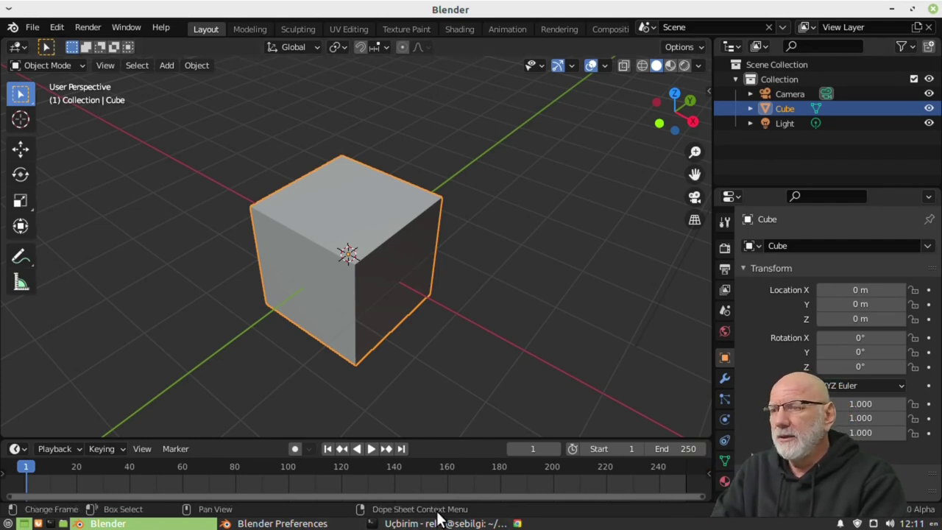
- Uncheck Region Overlap and Navigation Controls under Interface > Editors
click(321, 524)
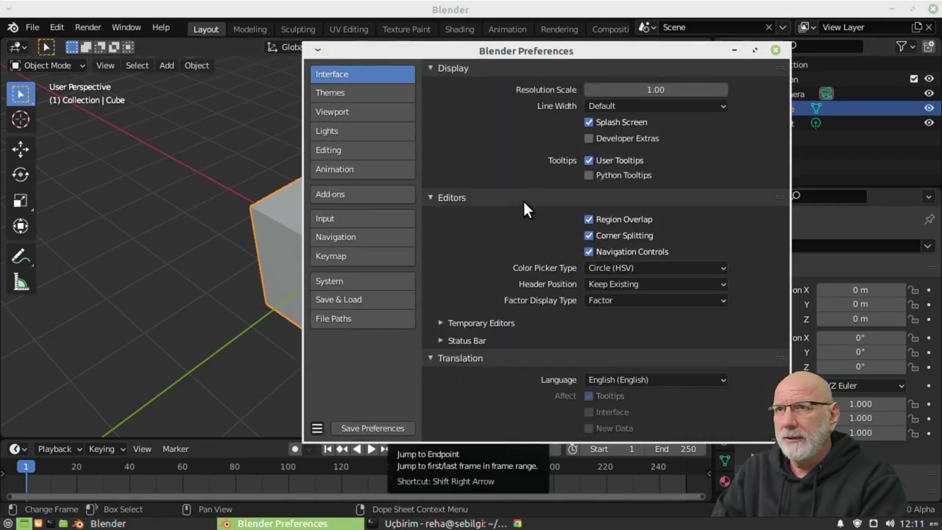
click(588, 219)
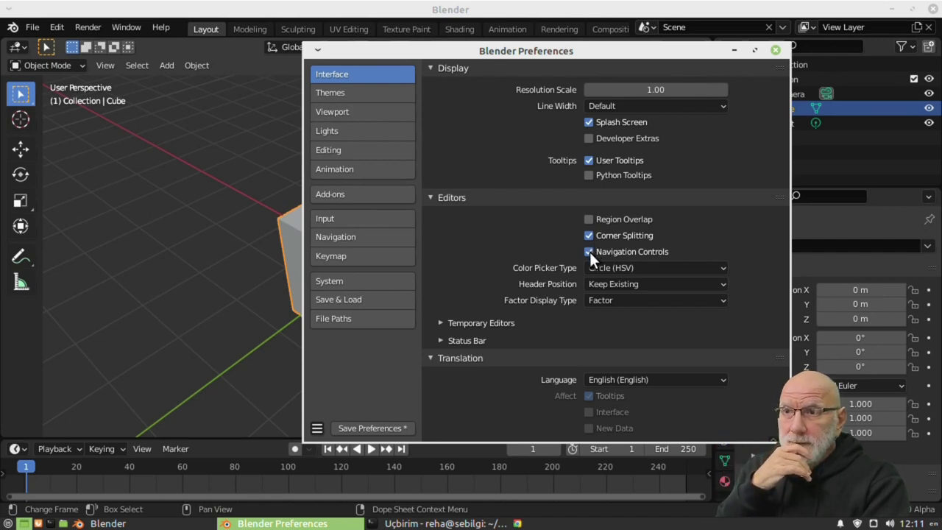
drag(628, 48, 385, 54)
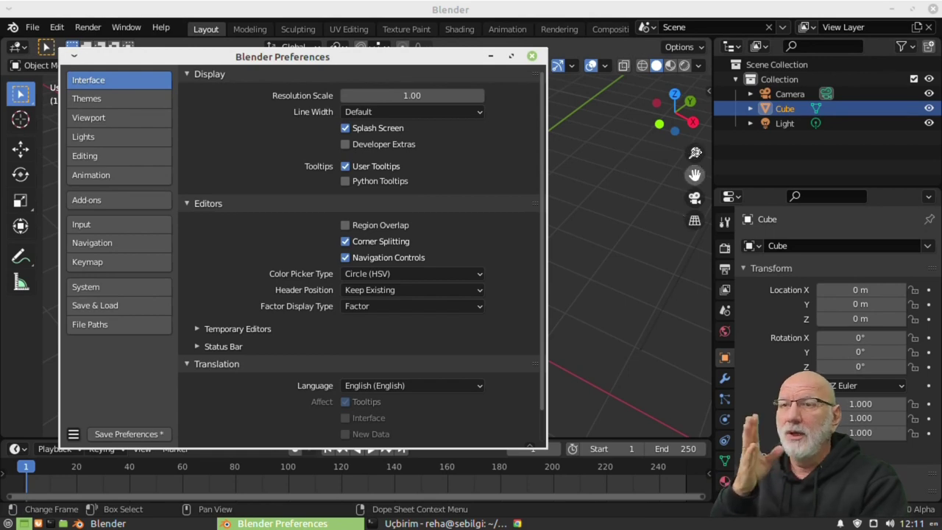
click(346, 257)
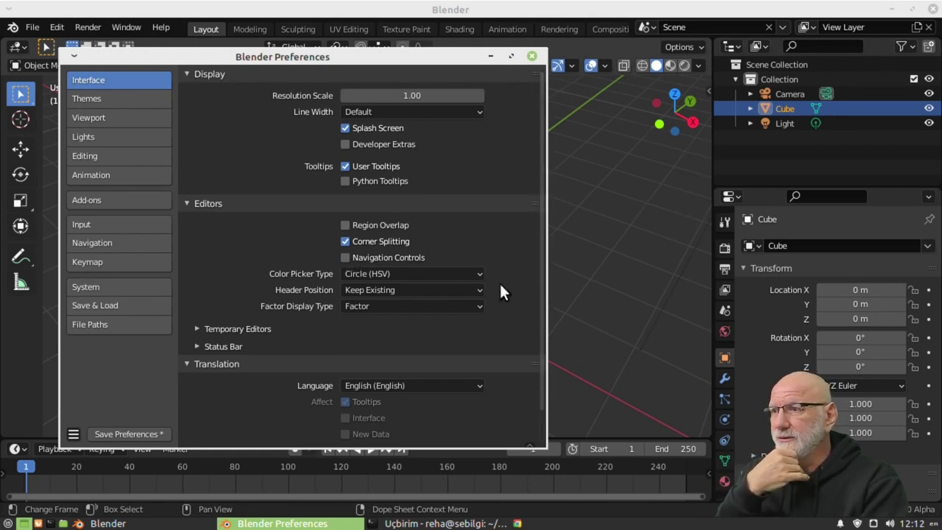
- Expand Text Rendering and toggle Anti-Aliasing on and off to compare, leaving it unchecked
scroll(316, 362, down, 1)
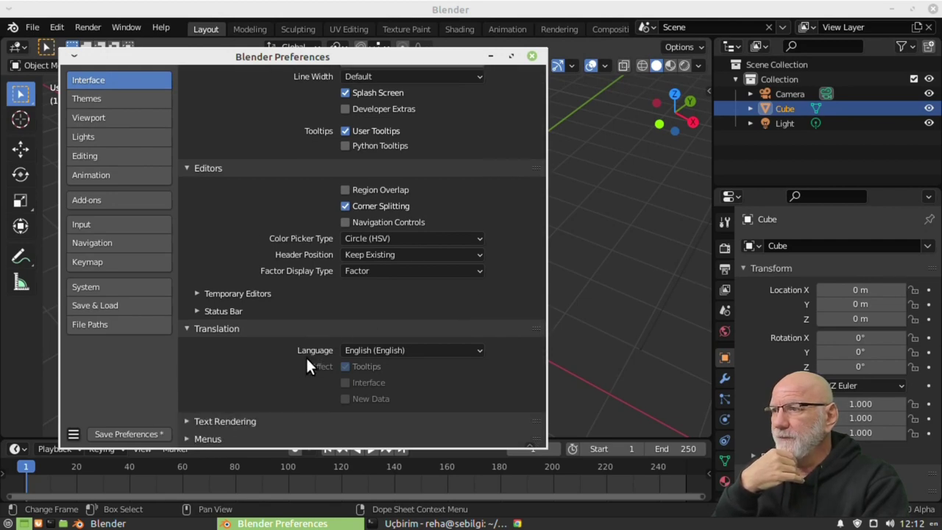
click(208, 422)
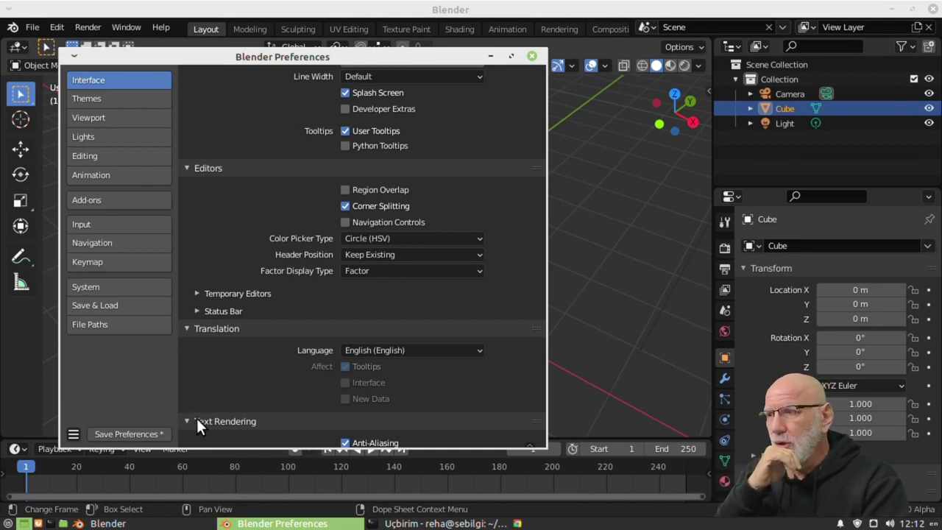
scroll(286, 340, down, 3)
mouse_move(345, 368)
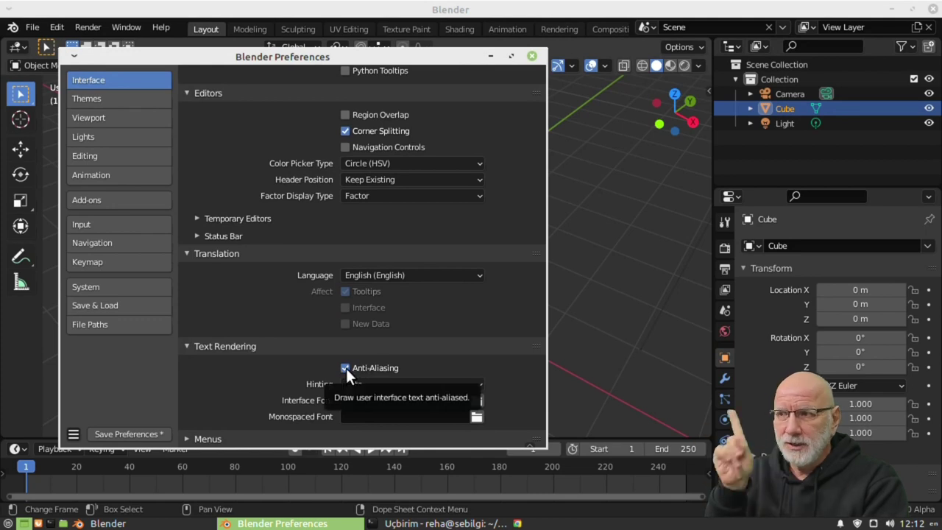
click(346, 368)
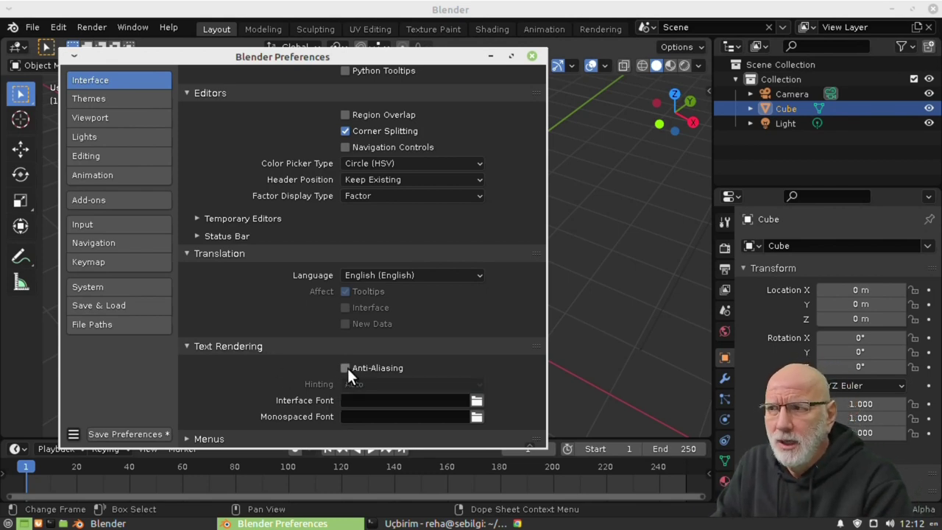
click(348, 368)
click(347, 368)
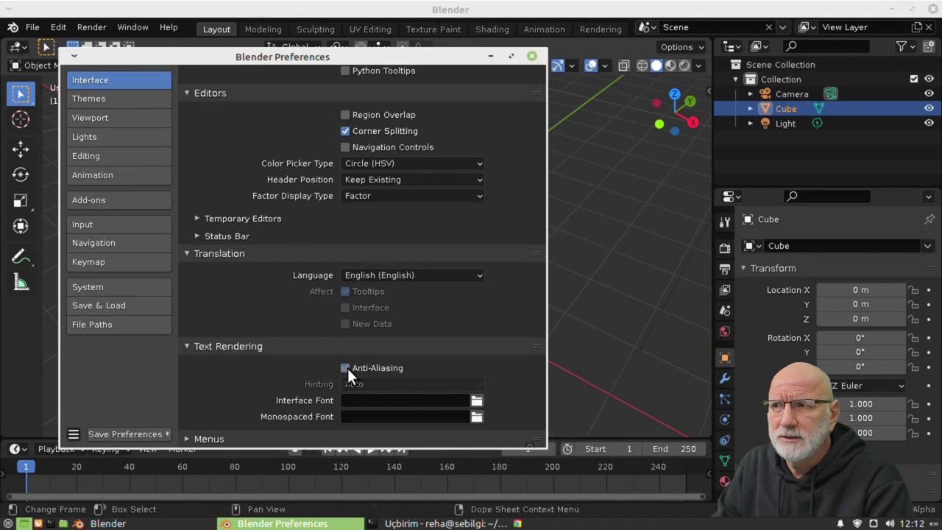
mouse_move(346, 369)
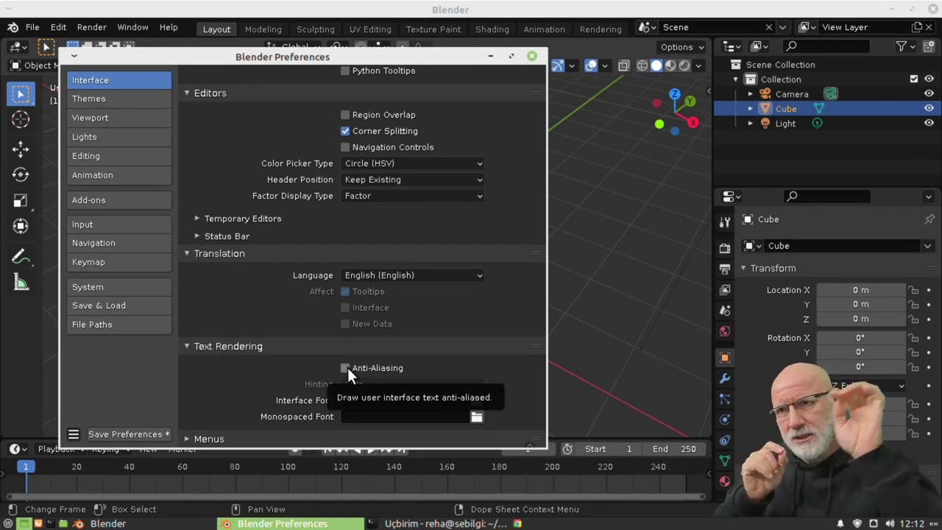
click(347, 367)
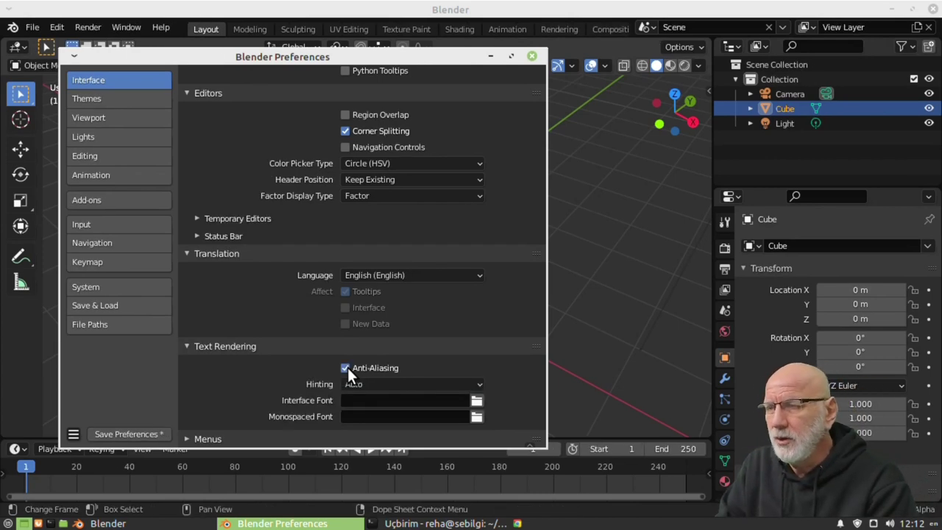
click(346, 368)
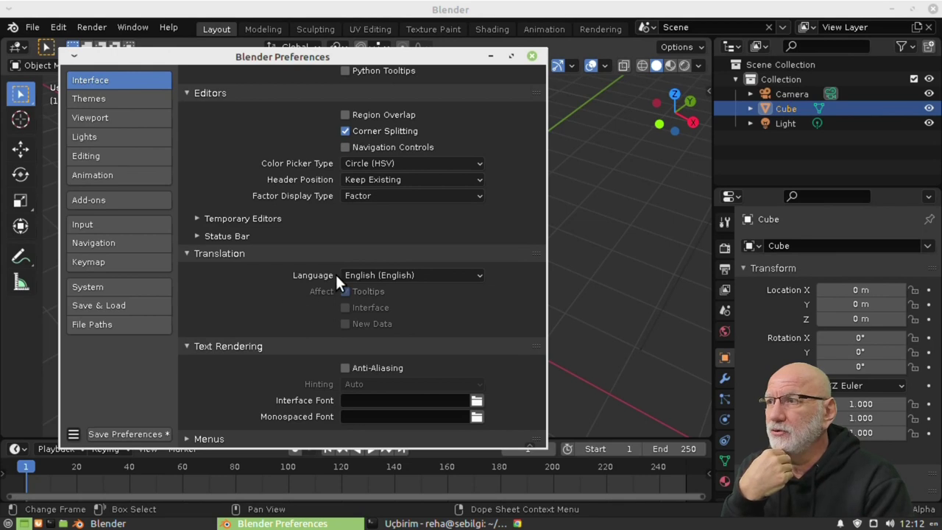
- Show the Viewport preferences, moving the window aside to orbit the cube
click(104, 99)
click(103, 119)
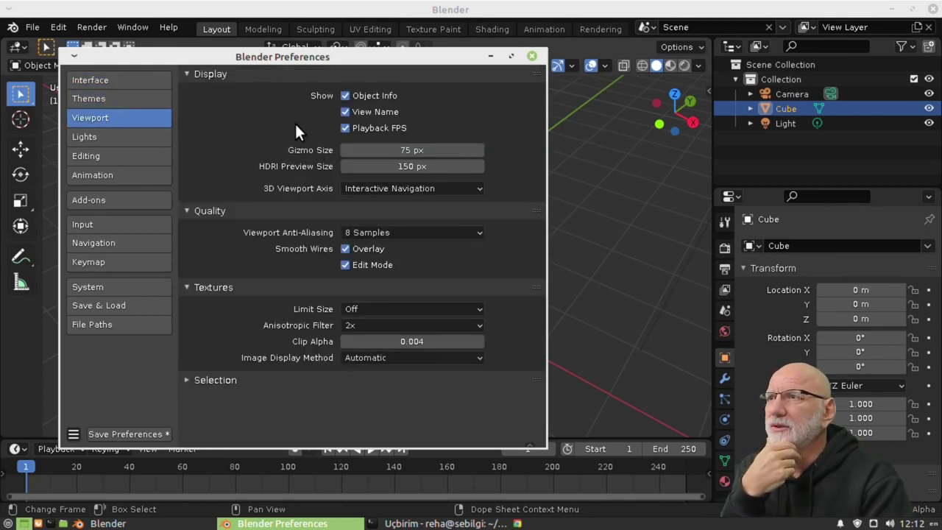
drag(382, 64, 554, 74)
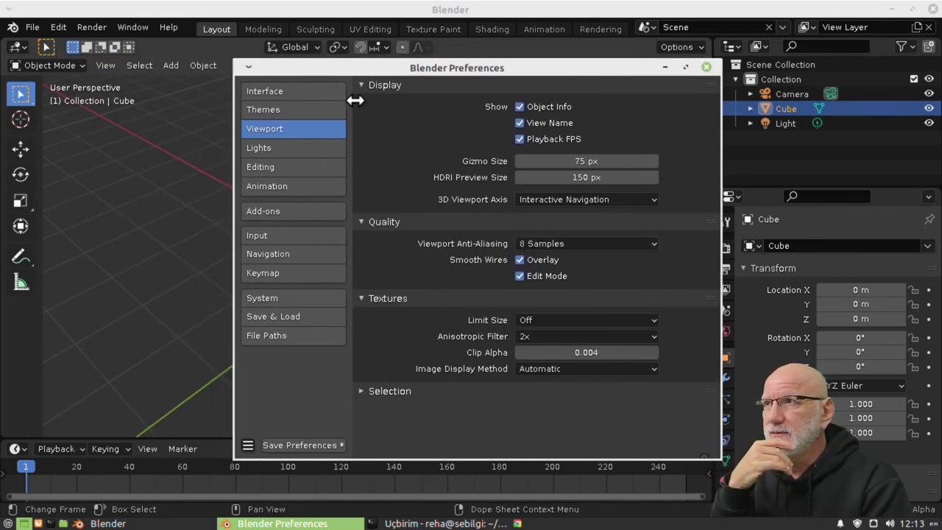
drag(432, 67, 110, 76)
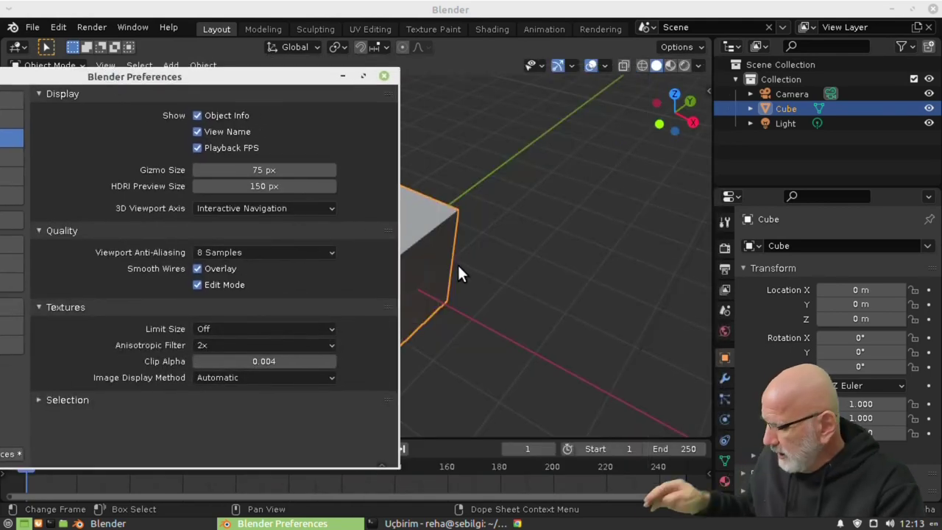
mouse_move(488, 263)
middle_down()
mouse_move(429, 276)
mouse_move(551, 273)
mouse_move(478, 206)
middle_up()
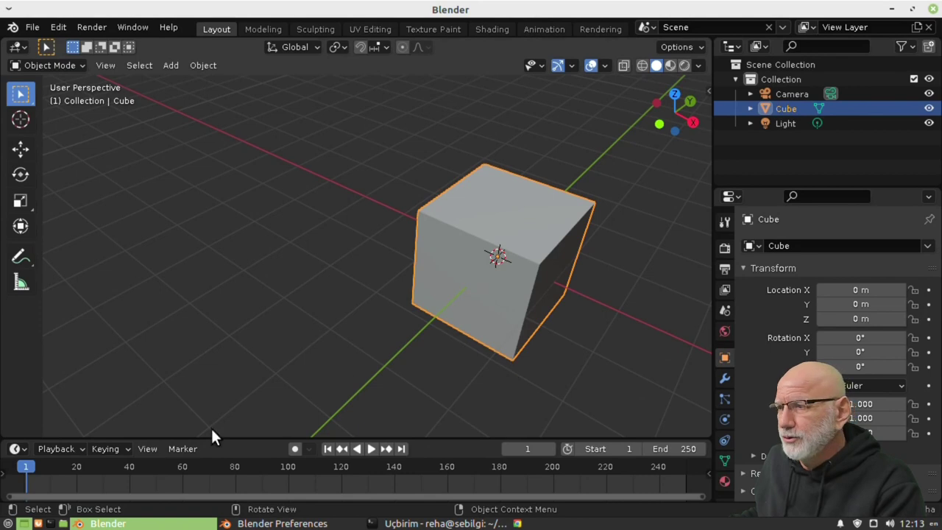
click(261, 523)
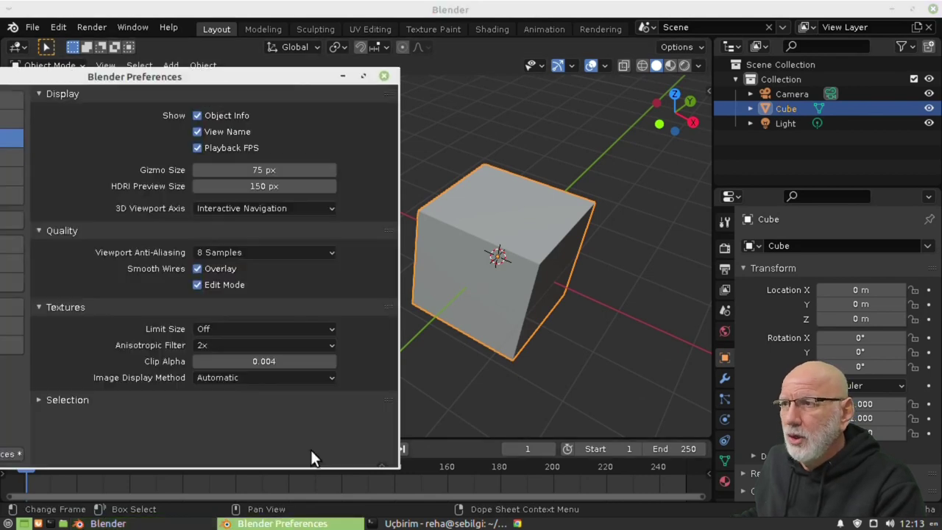
- Set Viewport Anti-Aliasing to No Anti-Aliasing and expand the Selection section
click(224, 253)
click(225, 271)
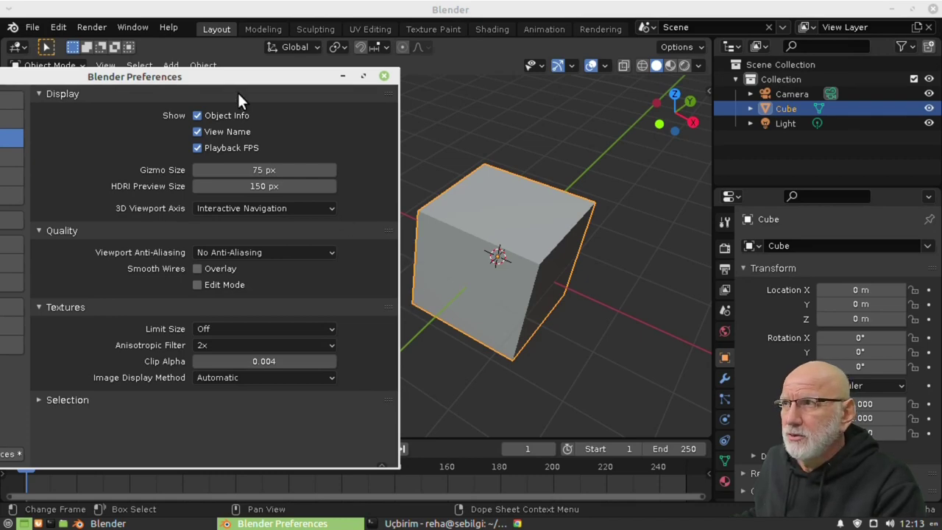
drag(231, 75, 457, 54)
click(303, 378)
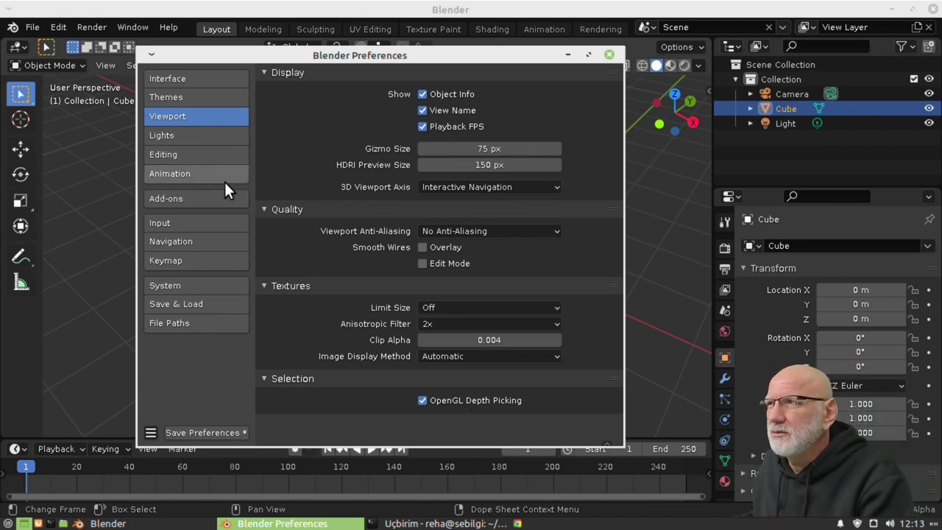
- Browse the Lights, Editing and Animation pages through to the Navigation preferences
click(165, 135)
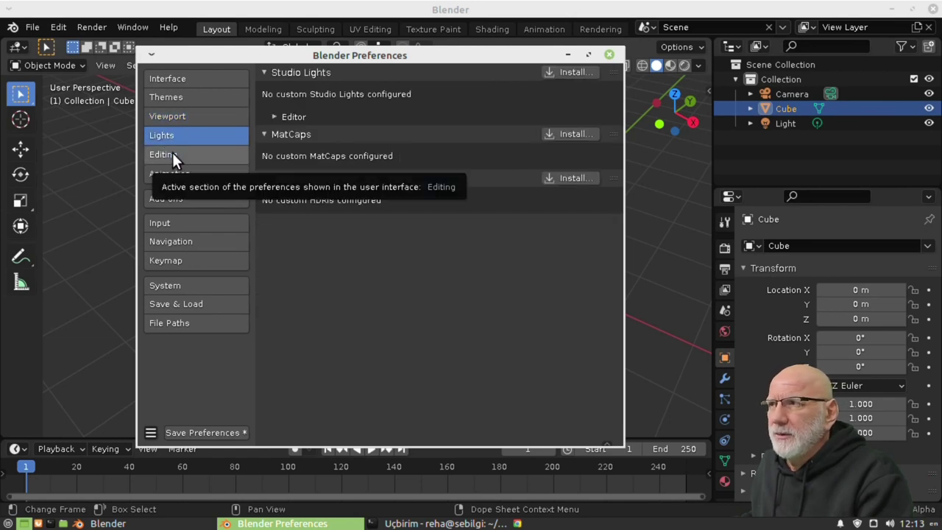
click(172, 154)
scroll(412, 390, down, 2)
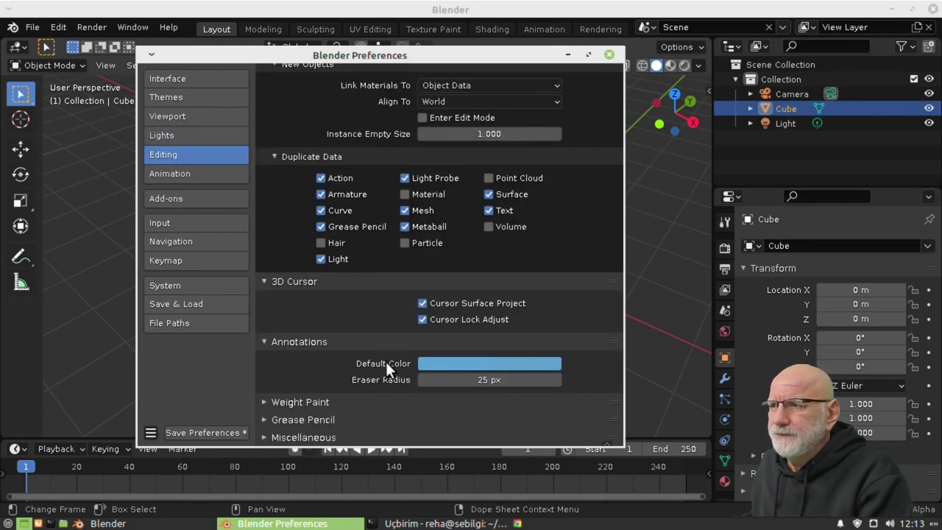
click(171, 176)
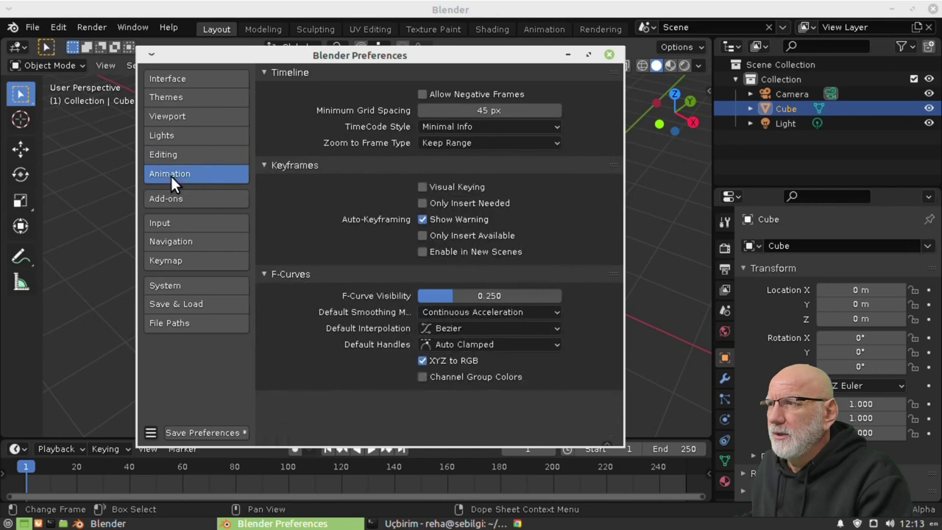
click(184, 241)
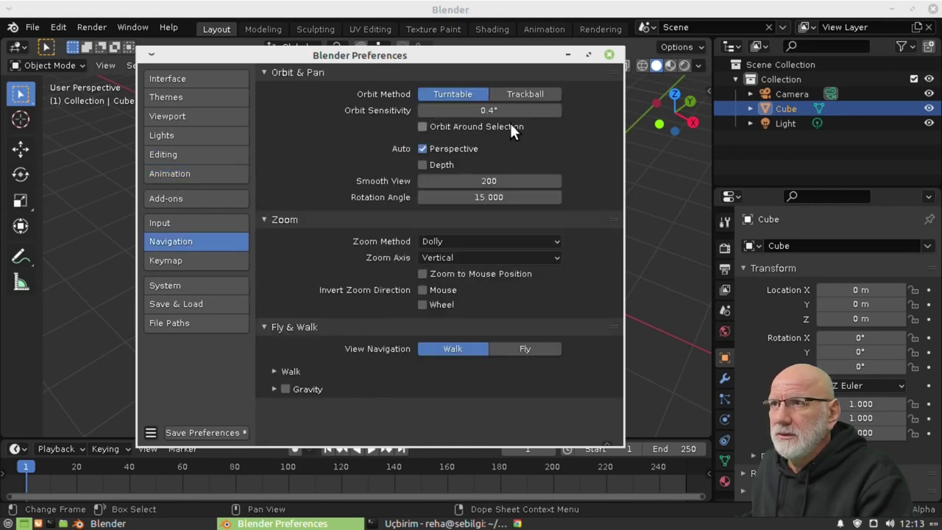
- Uncheck Auto Perspective, try Auto Depth and turn it back off, then go to Keymap
click(423, 149)
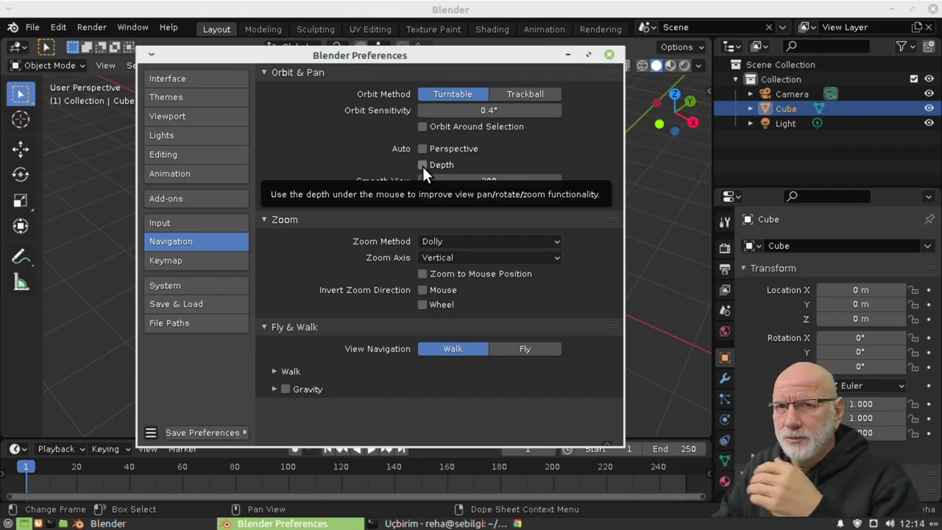
click(423, 166)
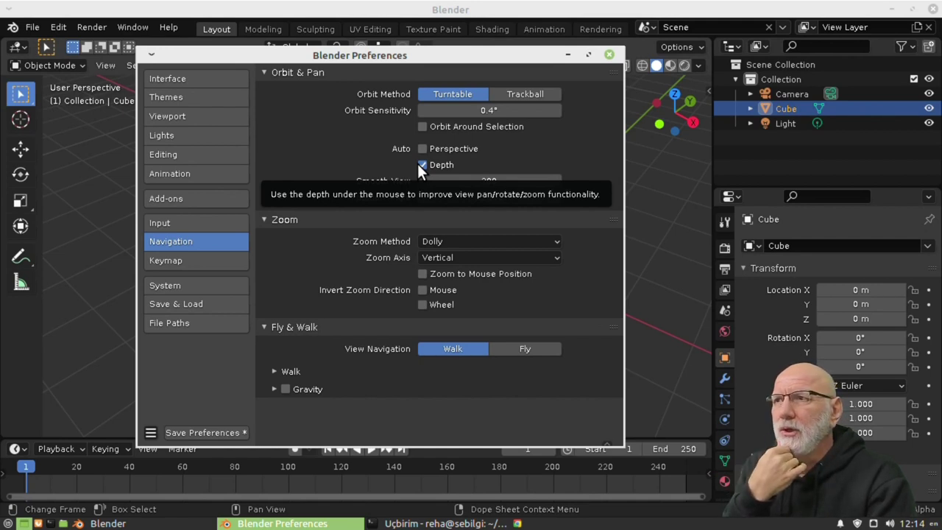
click(424, 165)
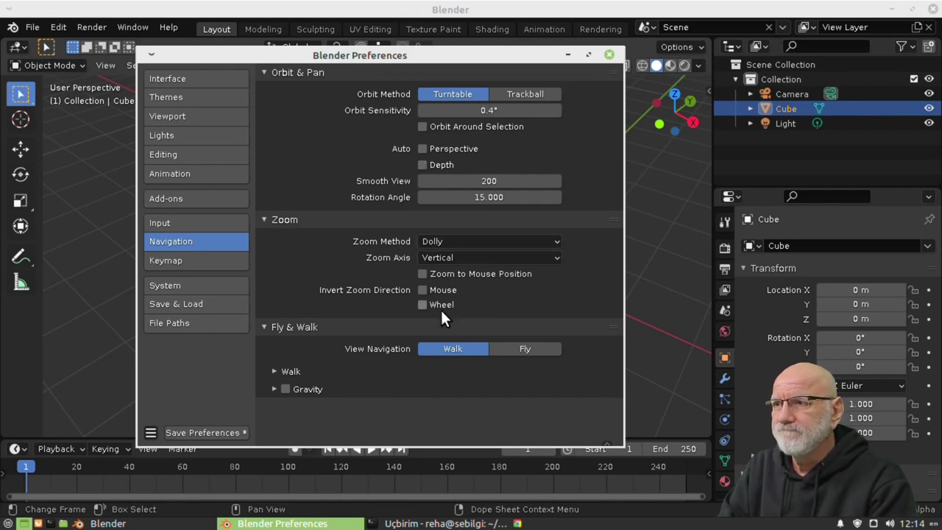
click(180, 264)
- On the System page, try CUDA, OptiX and OpenCL, then set the Cycles render device to None
click(184, 286)
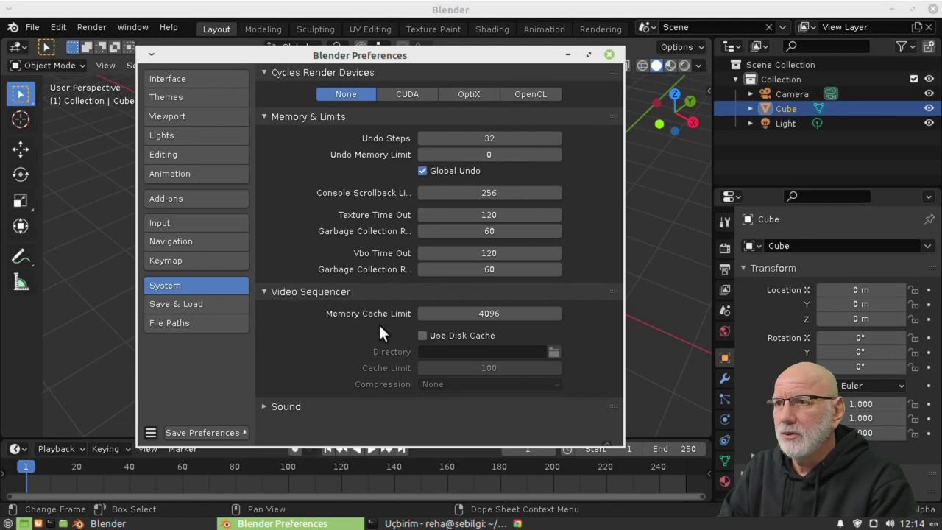
click(406, 94)
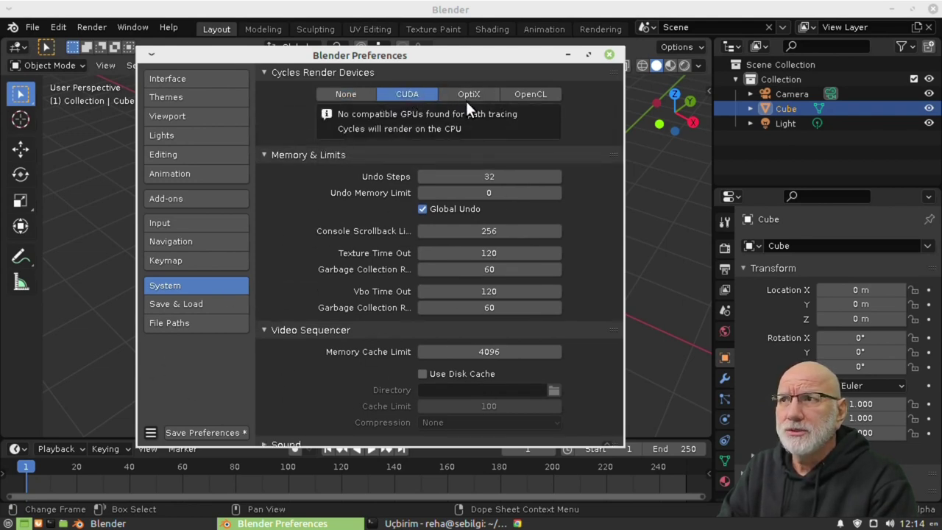
click(468, 94)
click(527, 94)
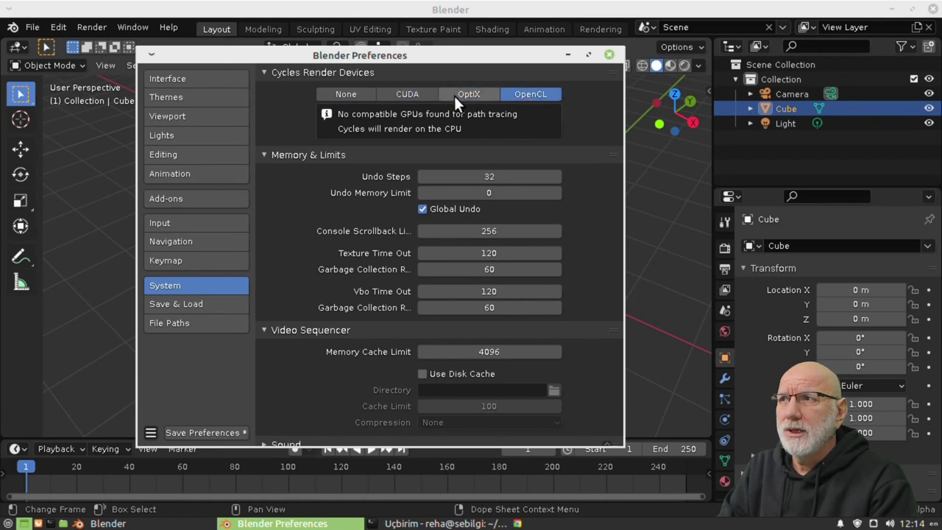
click(352, 96)
- Browse the Save & Load and File Paths pages and save the preferences
click(174, 305)
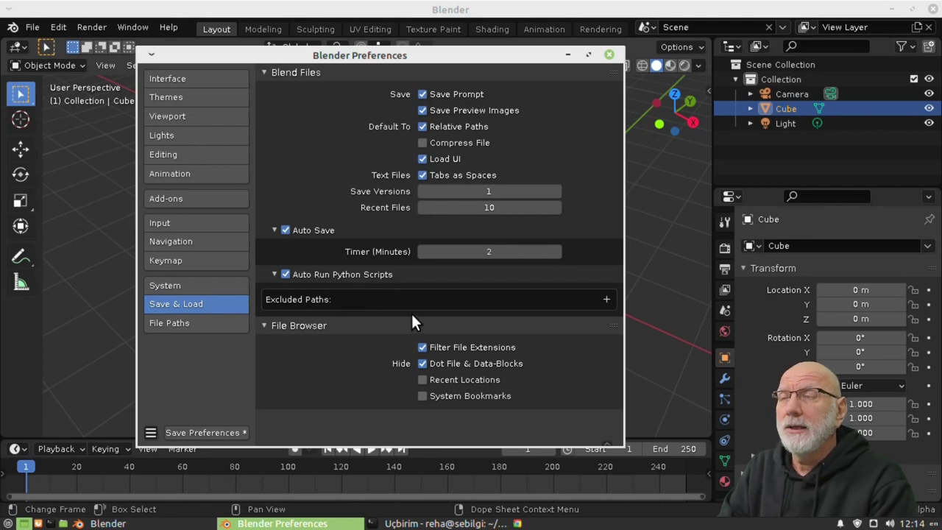
click(175, 328)
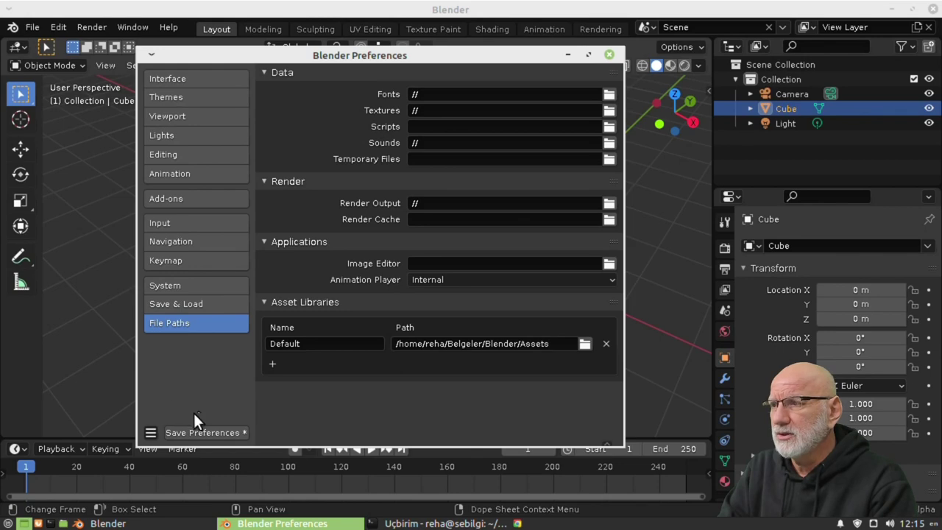
click(207, 431)
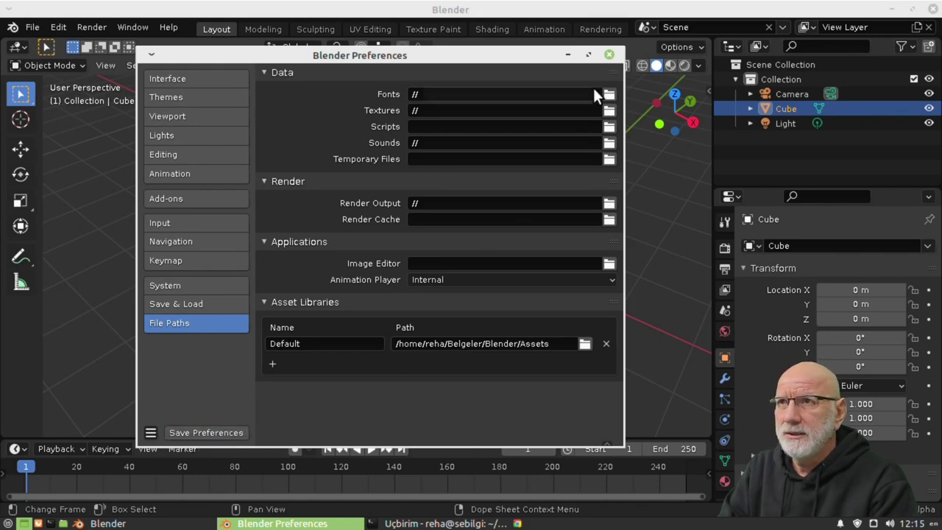
click(610, 55)
mouse_move(532, 213)
middle_down()
mouse_move(374, 180)
mouse_move(415, 198)
mouse_move(409, 264)
mouse_move(452, 211)
middle_up()
scroll(410, 264, down, 4)
scroll(405, 288, up, 3)
scroll(406, 278, up, 2)
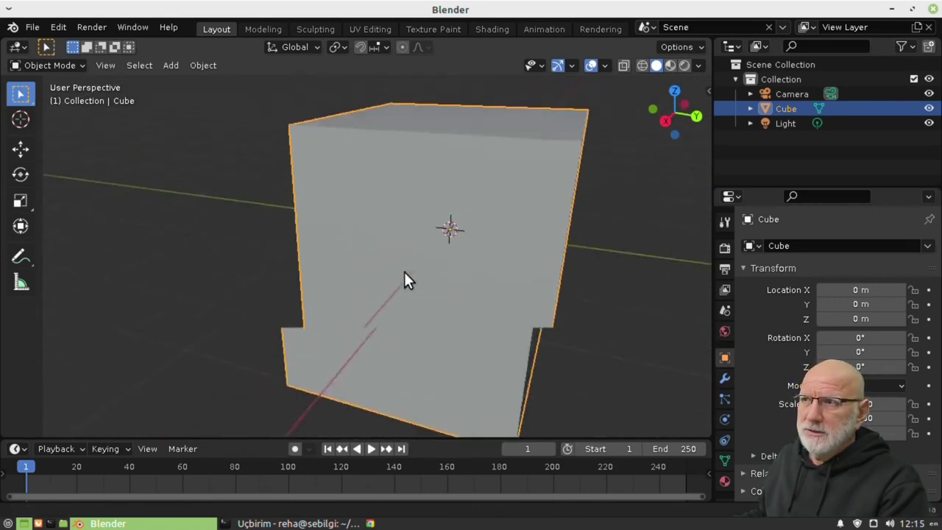
mouse_move(406, 277)
middle_down()
mouse_move(410, 327)
mouse_move(417, 194)
mouse_move(437, 211)
mouse_move(423, 200)
mouse_move(432, 191)
mouse_move(431, 206)
mouse_move(397, 221)
middle_up()
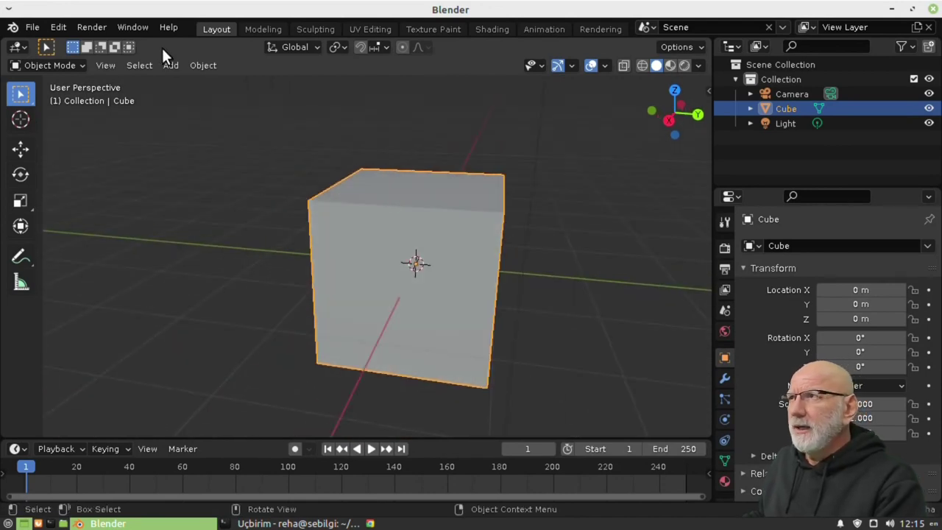
click(133, 28)
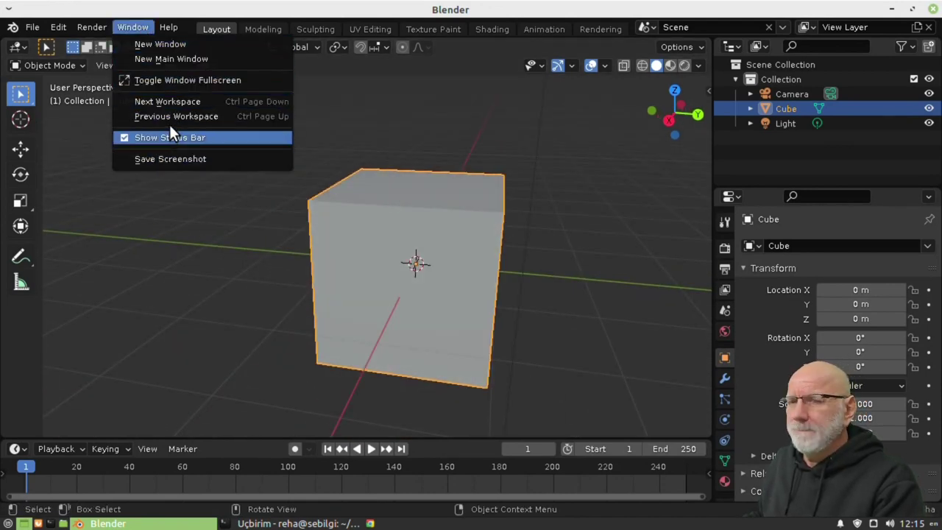
click(184, 76)
mouse_move(501, 268)
middle_down()
mouse_move(322, 277)
mouse_move(328, 266)
mouse_move(607, 259)
mouse_move(552, 343)
mouse_move(430, 238)
mouse_move(530, 275)
mouse_move(545, 294)
mouse_move(516, 299)
mouse_move(465, 260)
mouse_move(431, 256)
mouse_move(462, 274)
mouse_move(457, 268)
middle_up()
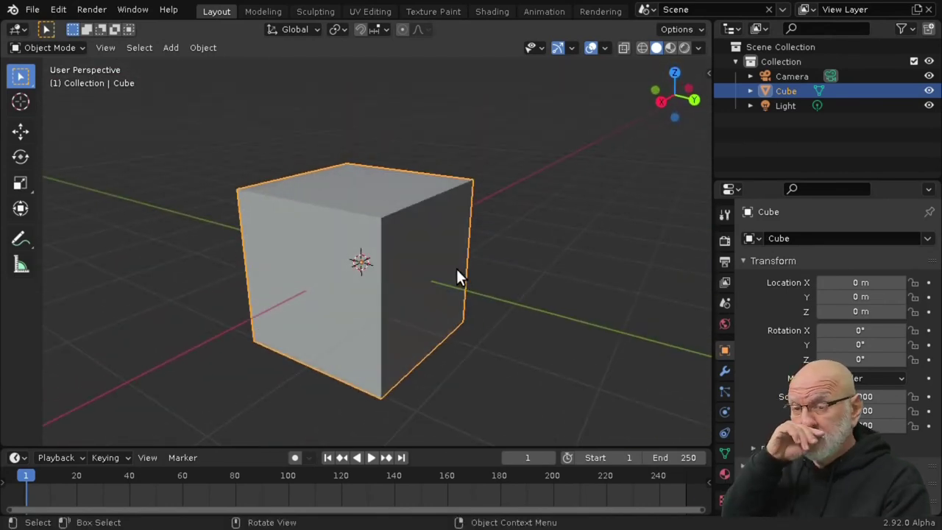
mouse_move(400, 265)
middle_down()
mouse_move(379, 240)
mouse_move(358, 242)
middle_up()
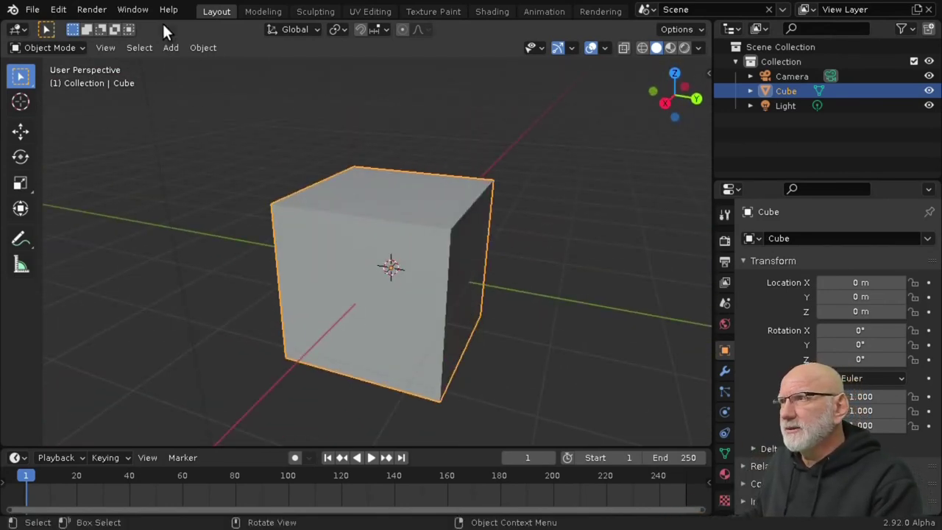
click(134, 10)
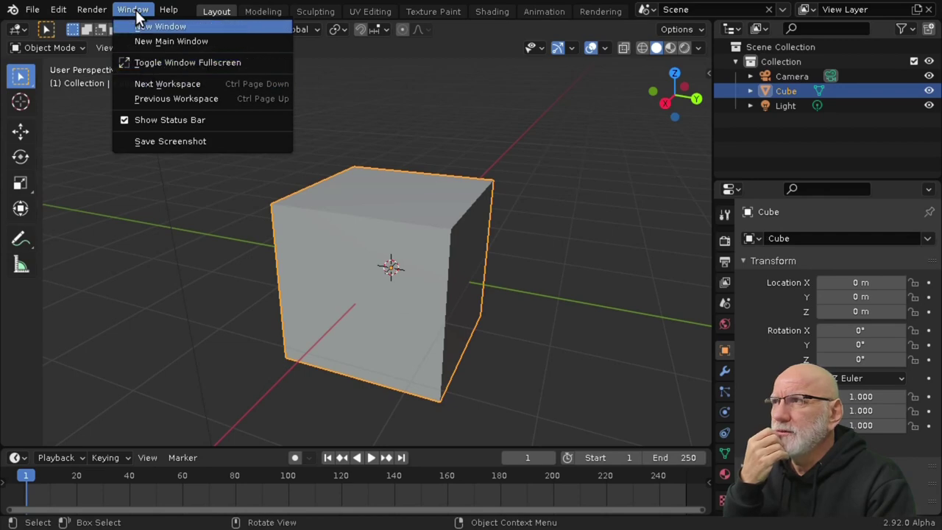
click(169, 66)
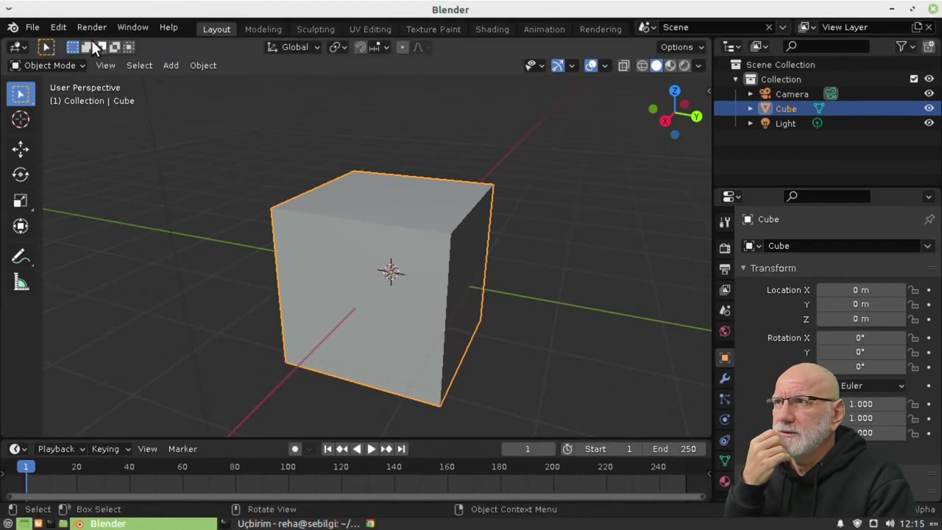
mouse_move(463, 279)
middle_down()
mouse_move(396, 270)
mouse_move(411, 232)
mouse_move(410, 251)
middle_up()
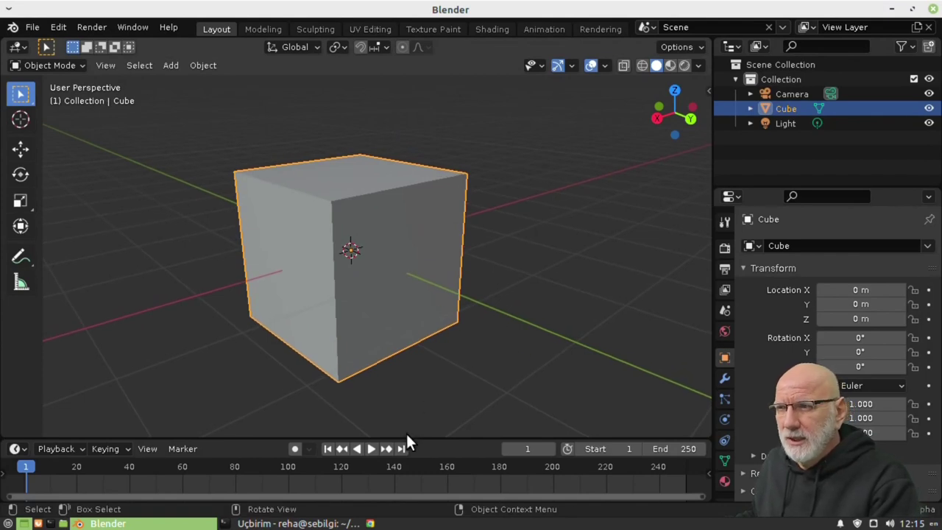
drag(409, 437, 412, 411)
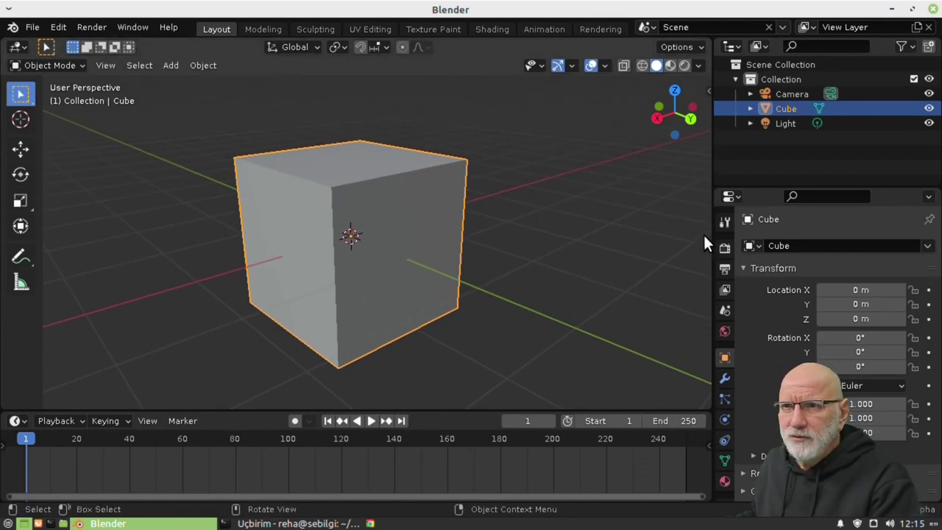
mouse_move(712, 239)
mouse_down()
mouse_move(697, 241)
mouse_move(706, 246)
mouse_up()
scroll(433, 287, down, 5)
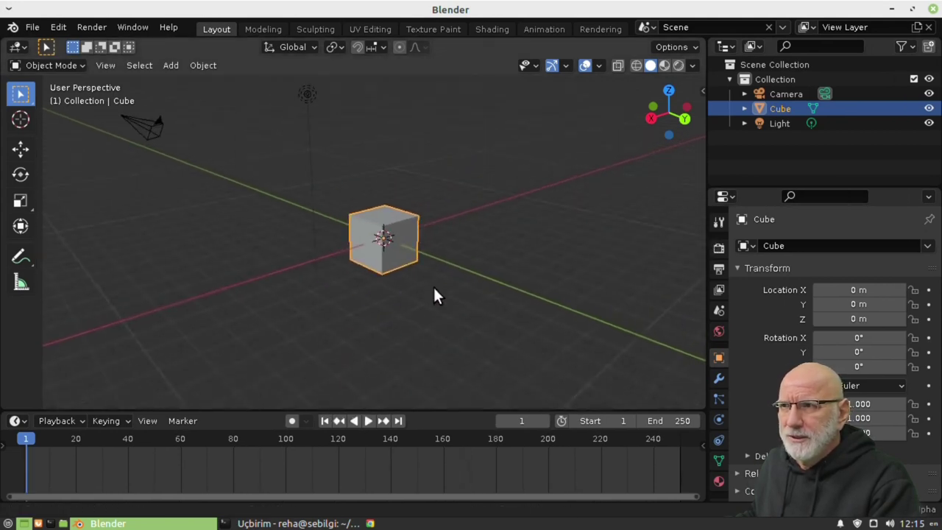
scroll(435, 294, up, 5)
mouse_move(442, 194)
middle_down()
mouse_move(448, 257)
mouse_move(420, 225)
mouse_move(513, 182)
middle_up()
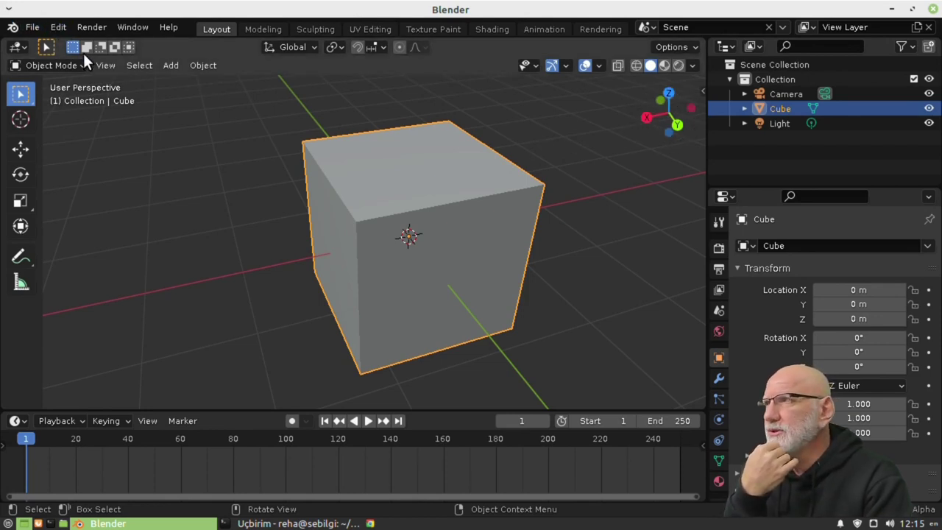
- In Preferences > Viewport, set the 3D Viewport Axis to Simple Axis
click(58, 28)
click(105, 237)
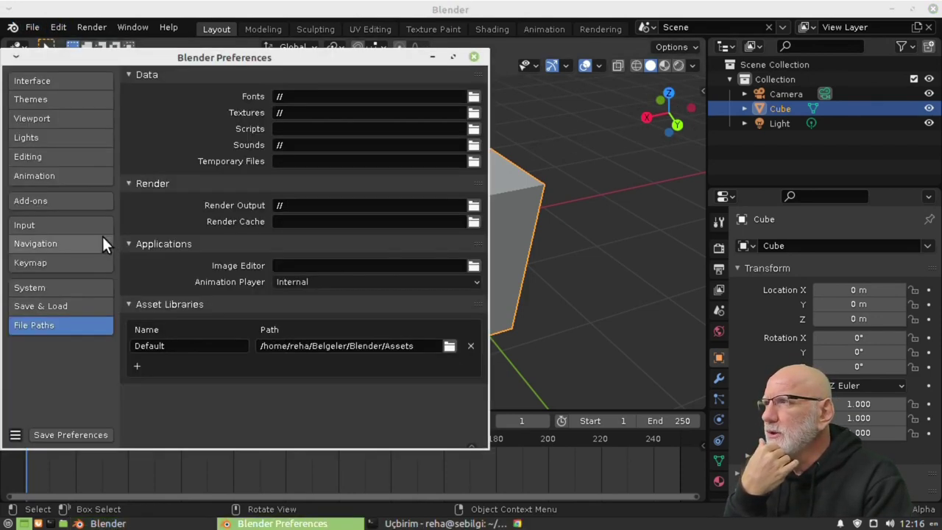
click(42, 119)
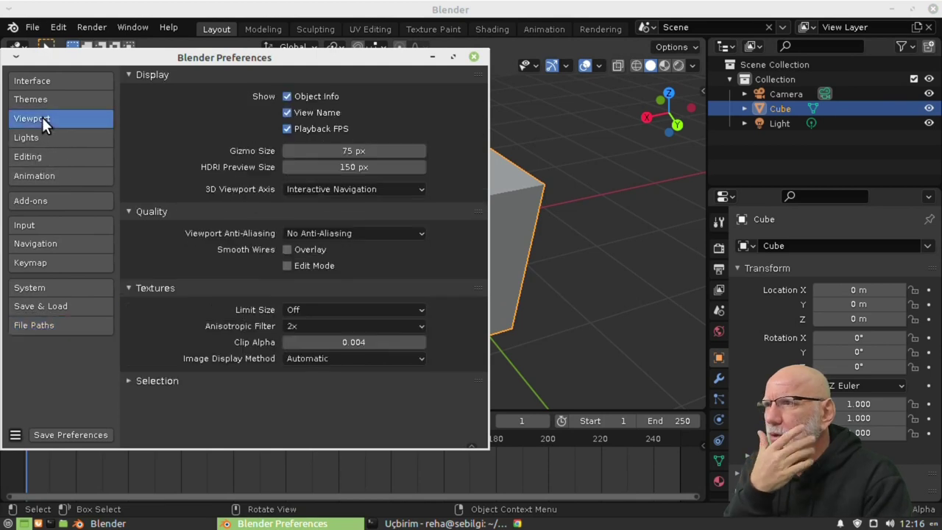
click(360, 189)
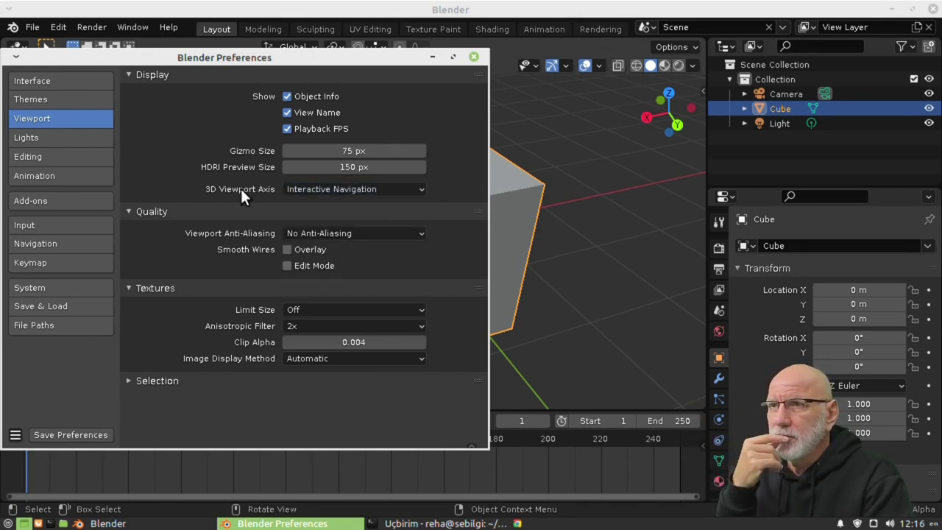
click(327, 190)
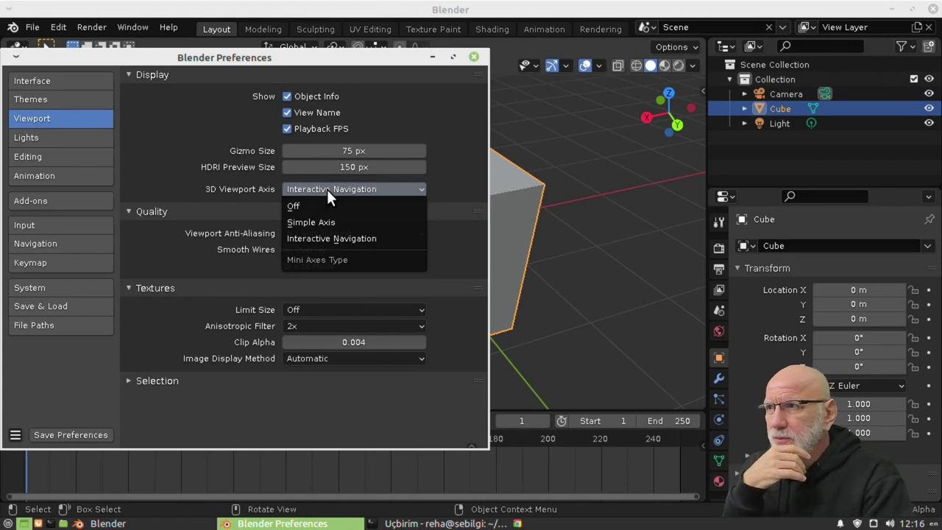
click(306, 222)
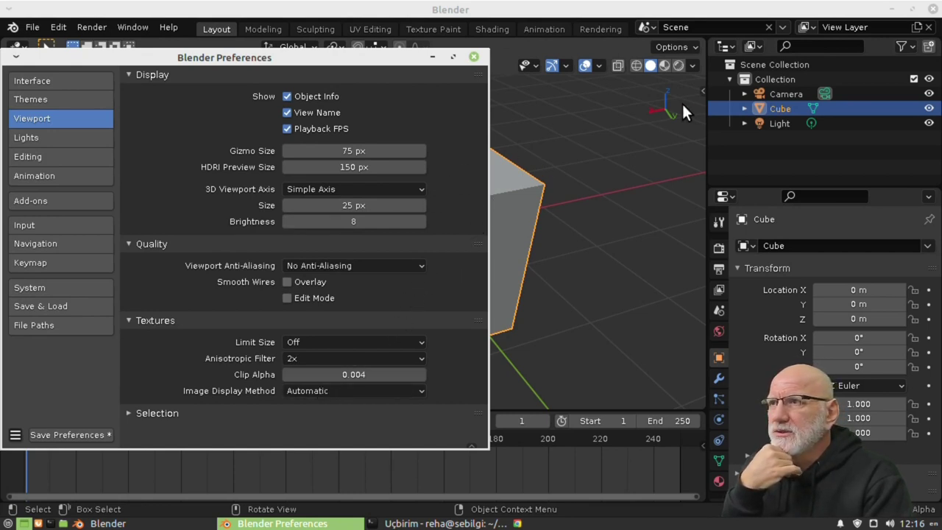
- Save the preferences and close the Preferences window
click(89, 433)
click(15, 434)
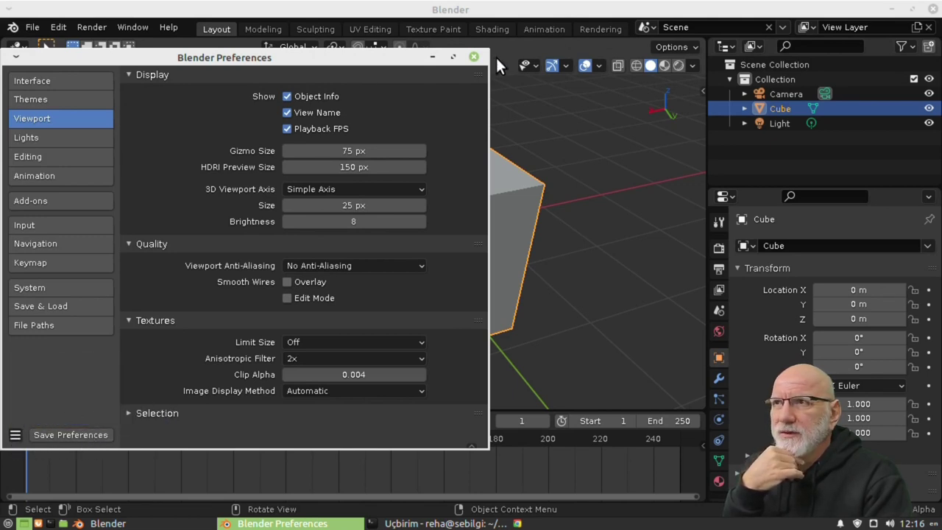
click(473, 57)
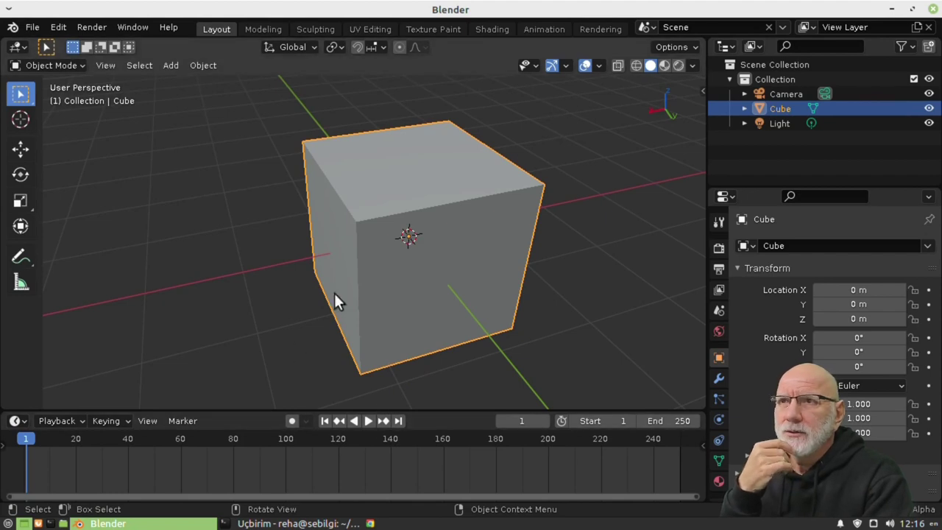
- Orbit, zoom and pan around the cube, view through the camera, then frame the cube
middle_drag(334, 293, 538, 264)
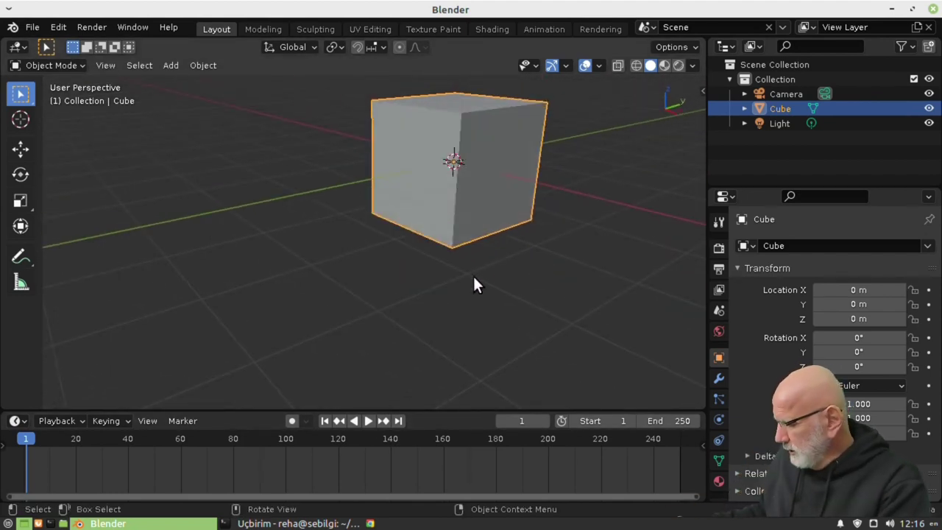
mouse_move(459, 269)
middle_down()
mouse_move(388, 332)
mouse_move(648, 124)
middle_up()
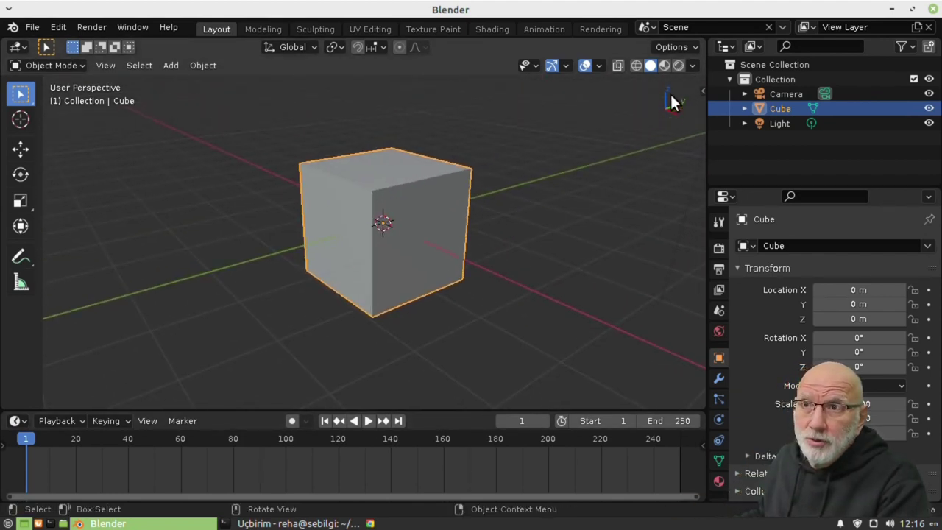
mouse_move(516, 160)
middle_down()
mouse_move(378, 257)
mouse_move(506, 235)
mouse_move(435, 158)
mouse_move(406, 208)
mouse_move(409, 241)
mouse_move(417, 149)
mouse_move(411, 260)
mouse_move(420, 172)
middle_up()
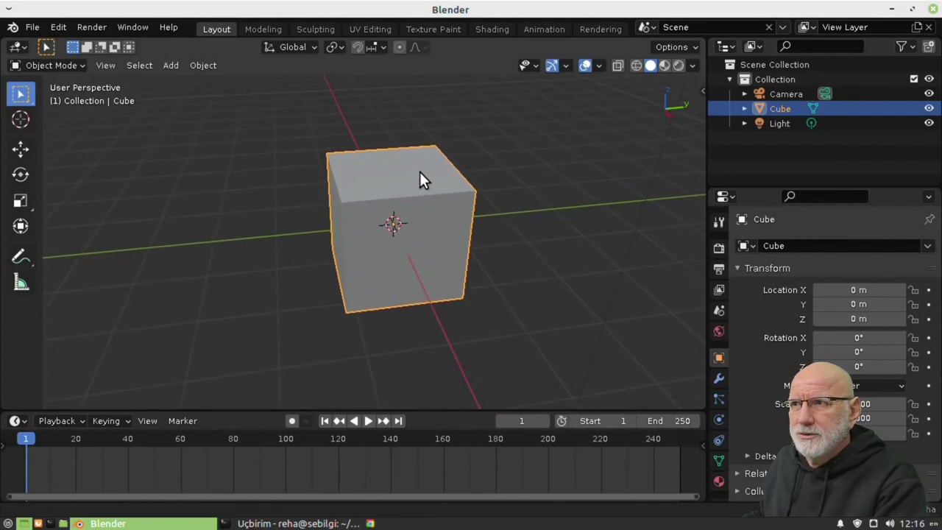
scroll(447, 219, down, 2)
scroll(438, 222, up, 2)
scroll(431, 230, down, 2)
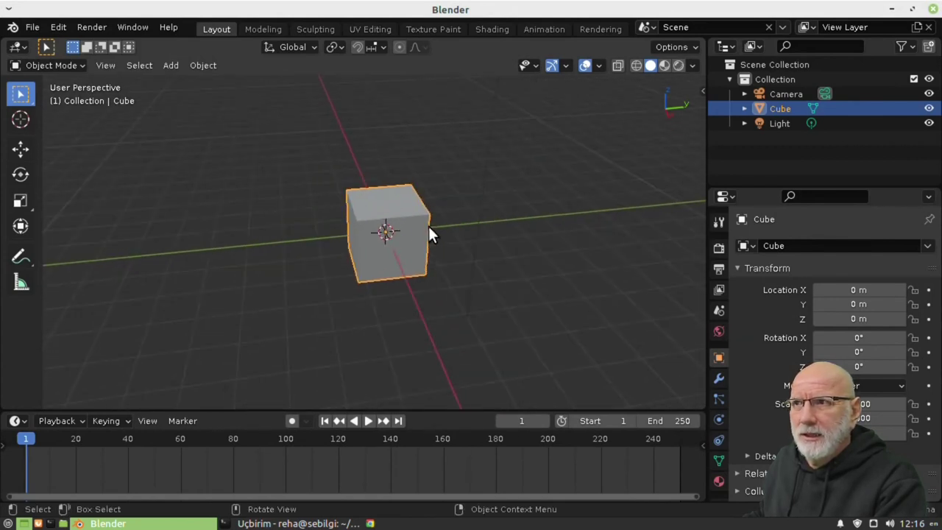
mouse_move(449, 217)
shift+middle_down()
mouse_move(418, 234)
mouse_move(436, 105)
mouse_move(455, 209)
shift+middle_up()
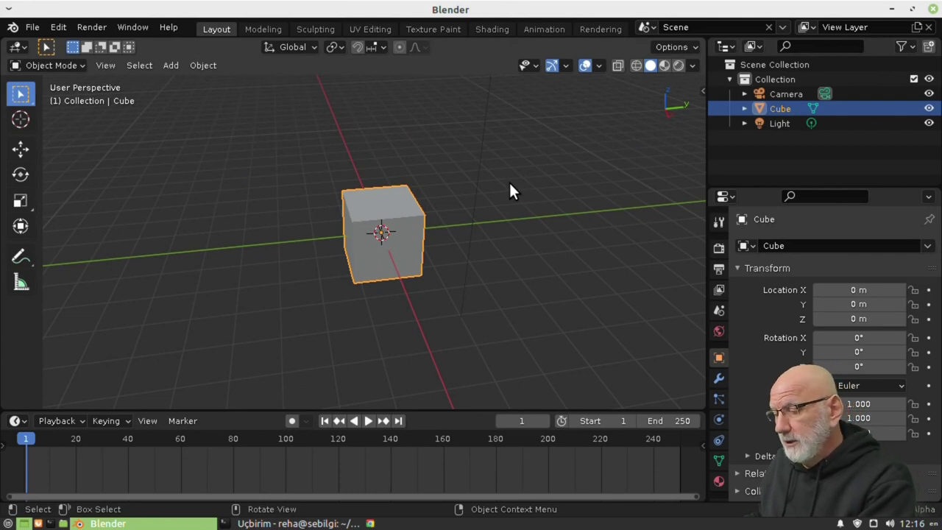
key(KP_0)
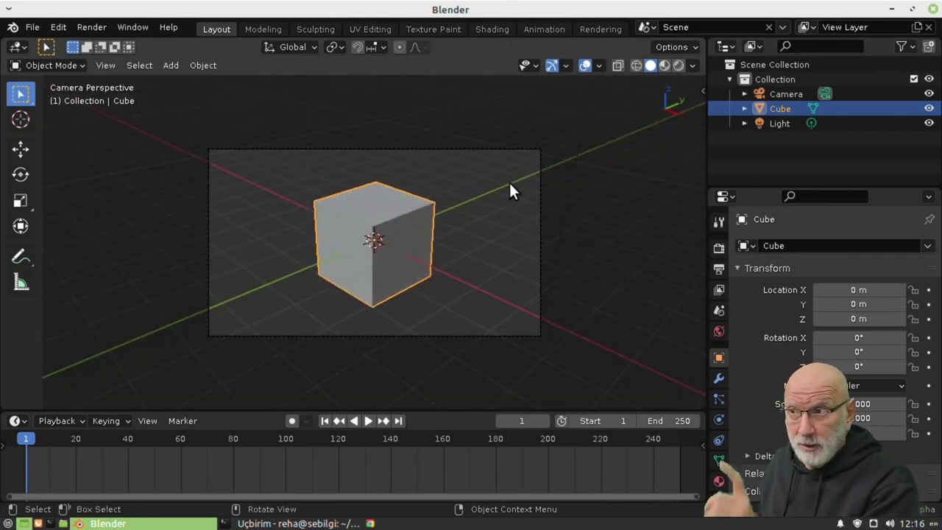
key(KP_Decimal)
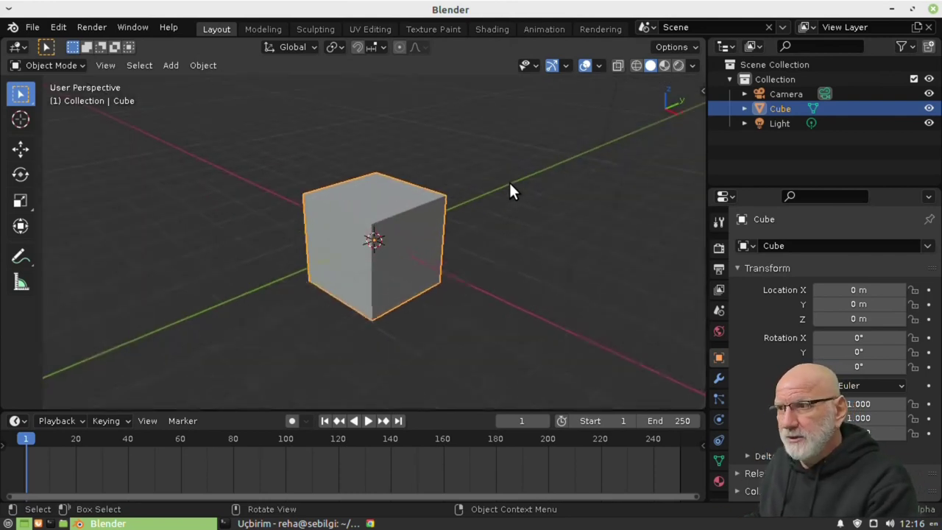
- Pan, re-centre on the cube, then zoom and orbit to check the Simple Axis indicator
scroll(504, 201, down, 2)
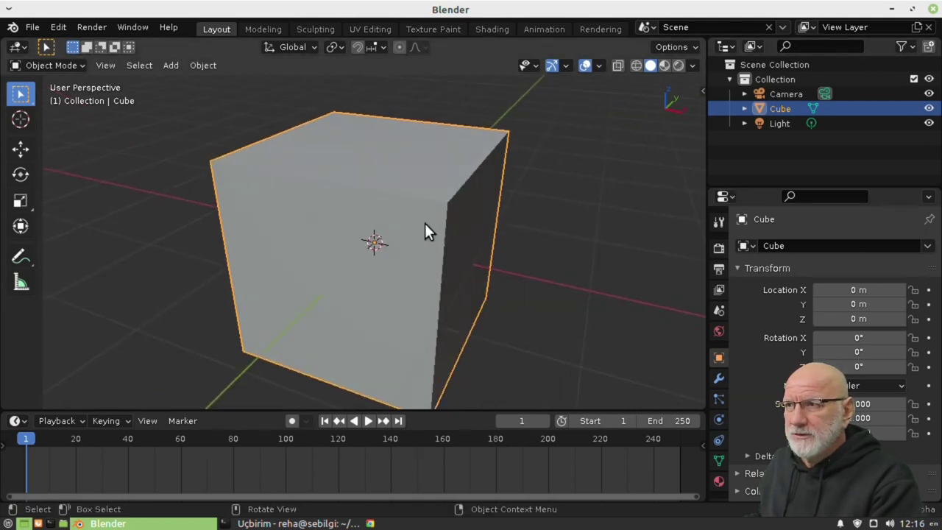
scroll(425, 223, down, 4)
mouse_move(402, 250)
shift+middle_down()
mouse_move(205, 168)
mouse_move(195, 142)
shift+middle_up()
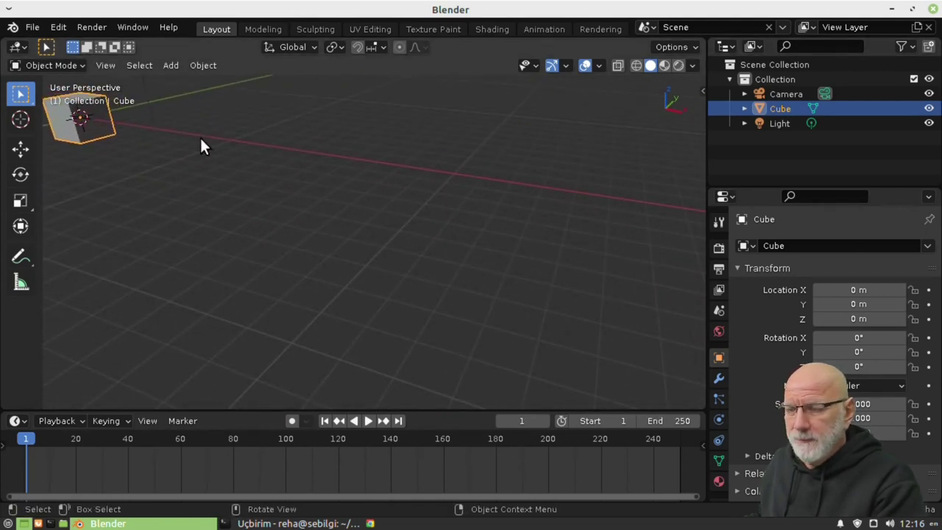
scroll(200, 143, up, 3)
key(KP_Decimal)
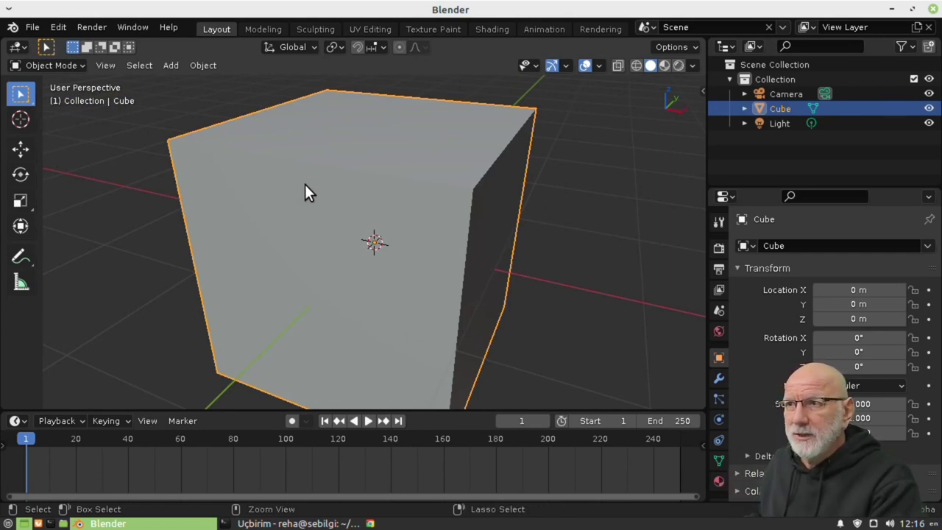
mouse_move(305, 184)
ctrl+middle_down()
mouse_move(326, 261)
mouse_move(343, 207)
ctrl+middle_up()
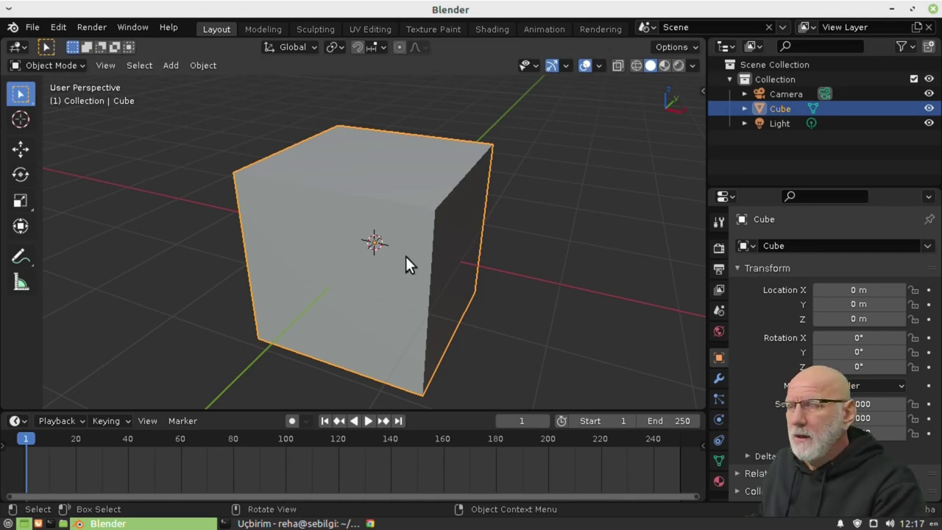
mouse_move(406, 256)
middle_down()
mouse_move(168, 243)
mouse_move(329, 261)
mouse_move(488, 252)
mouse_move(296, 247)
mouse_move(635, 262)
mouse_move(304, 251)
mouse_move(519, 259)
middle_up()
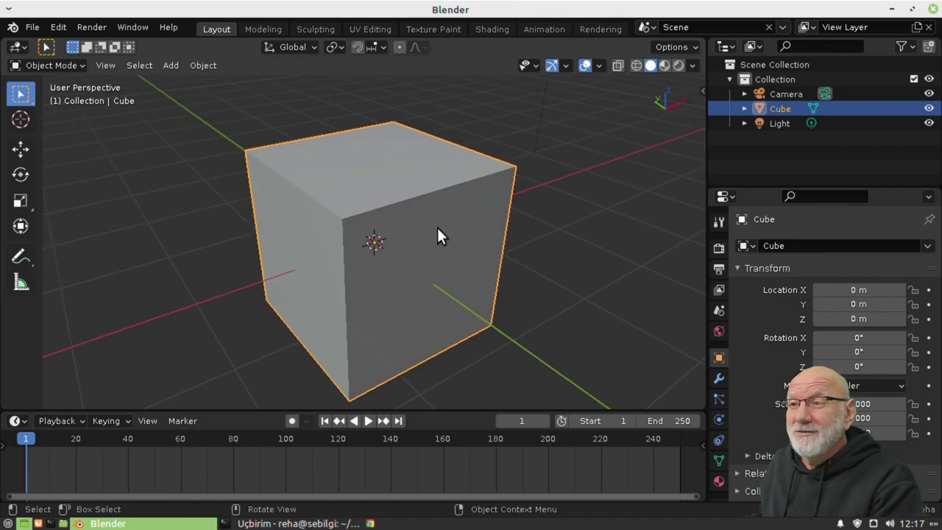
mouse_move(437, 227)
middle_down()
mouse_move(280, 228)
mouse_move(387, 242)
mouse_move(428, 234)
mouse_move(432, 258)
mouse_move(340, 208)
mouse_move(494, 221)
mouse_move(483, 242)
middle_up()
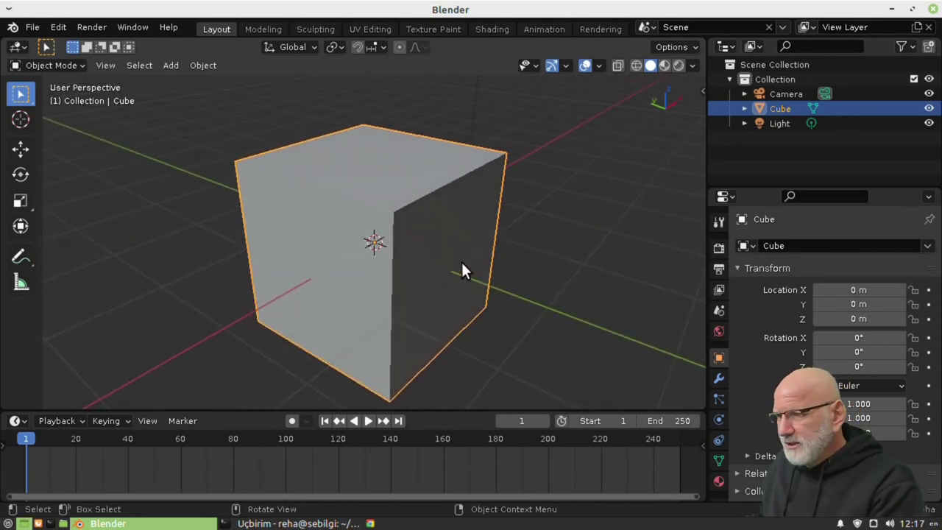
- Open a new terminal and run htop to monitor CPU, memory and the Blender process
key(ctrl+alt+t)
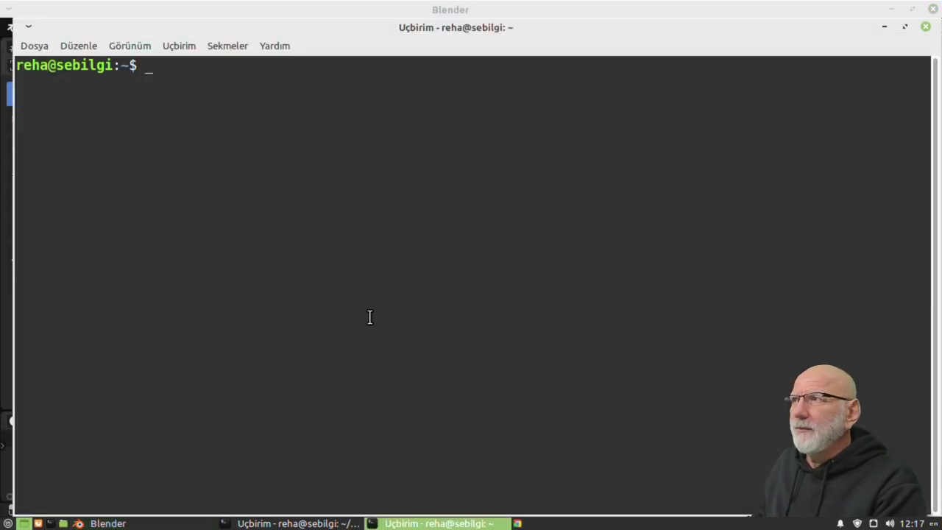
text(htop)
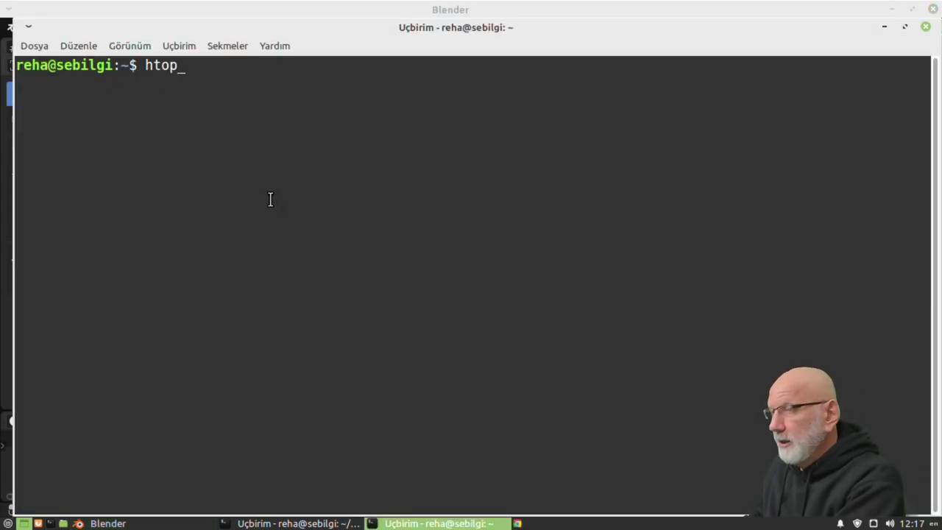
key(Return)
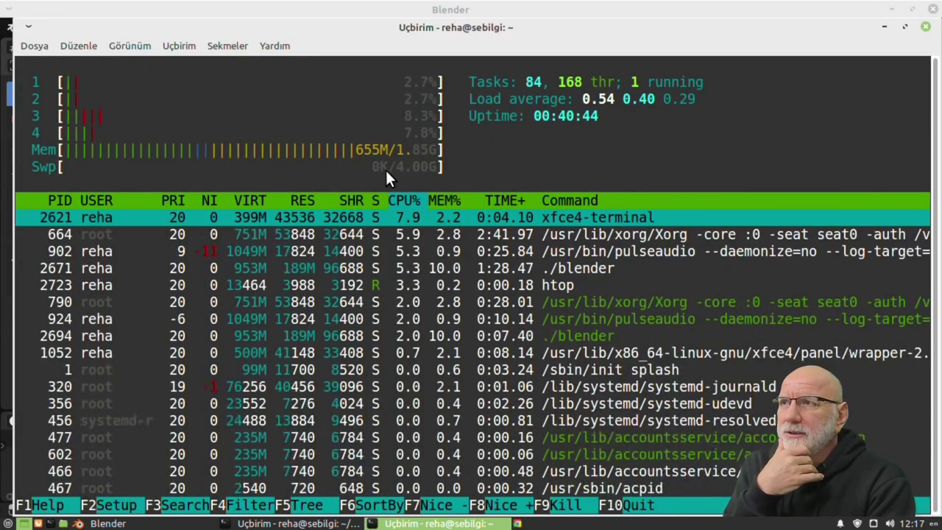
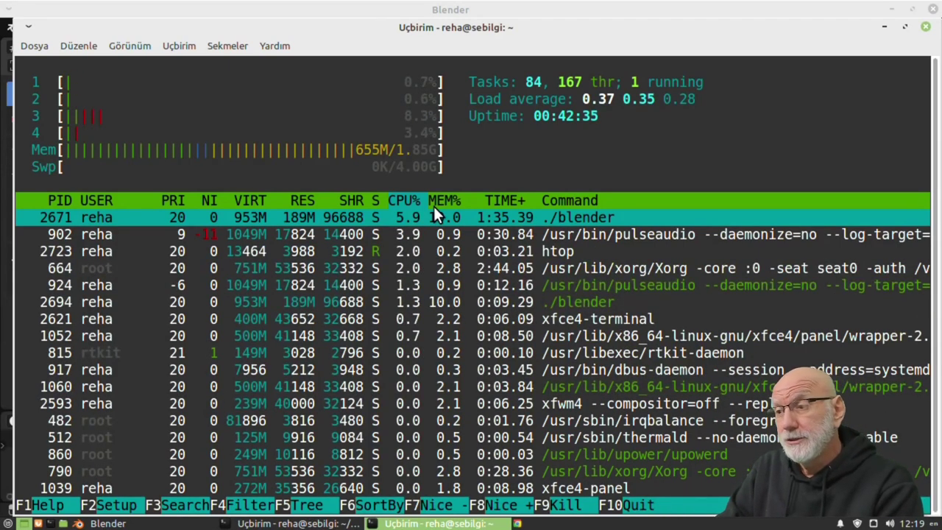
- Switch from the htop terminal back to the Blender window with Alt+Tab
key(alt)
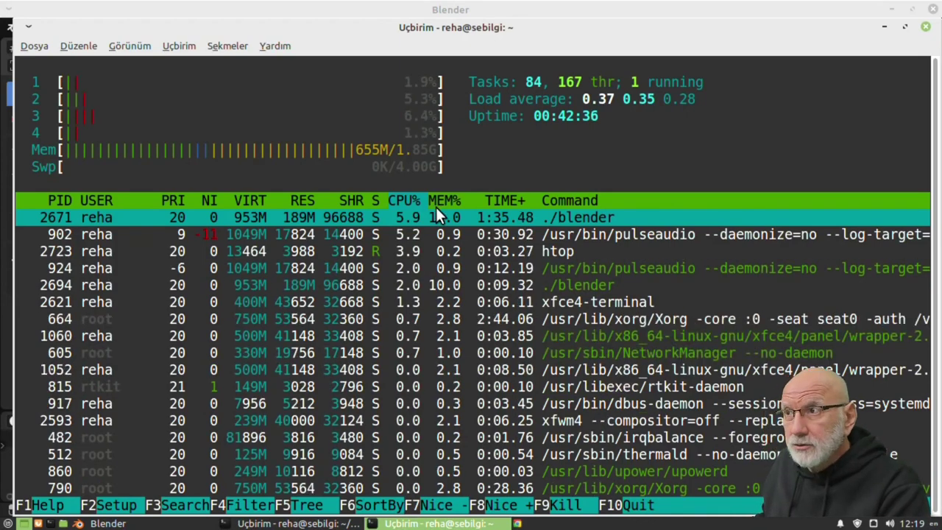
key(alt+Tab)
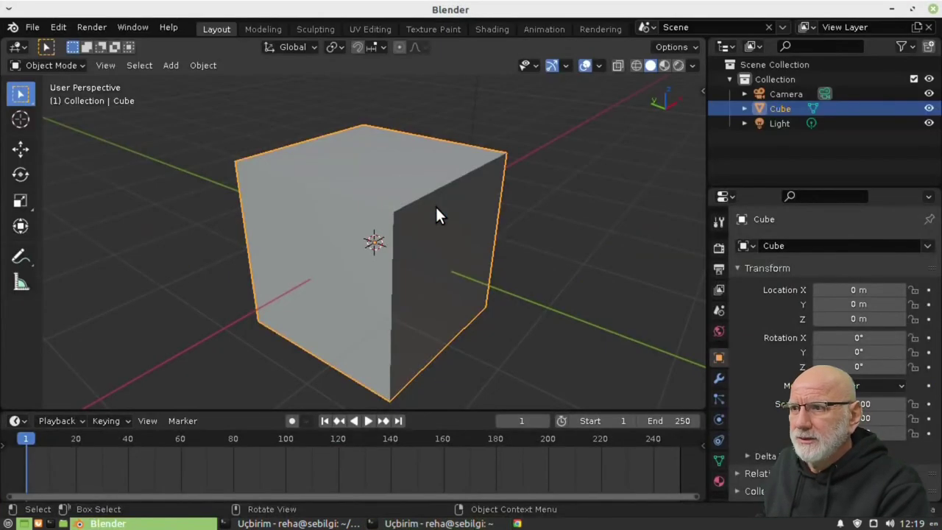
- Orbit the default cube to a front view and dismiss the desktop app menu
middle_drag(318, 213, 455, 208)
middle_drag(413, 238, 395, 233)
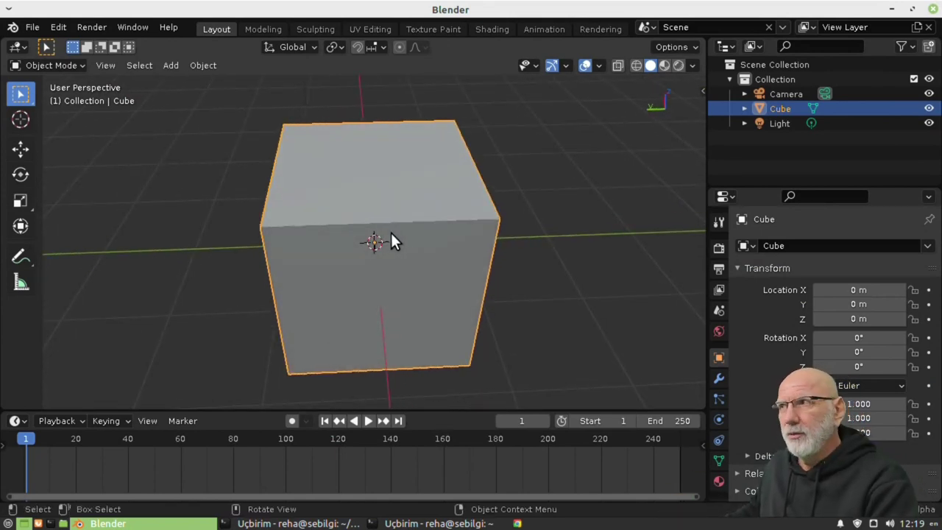
key(super)
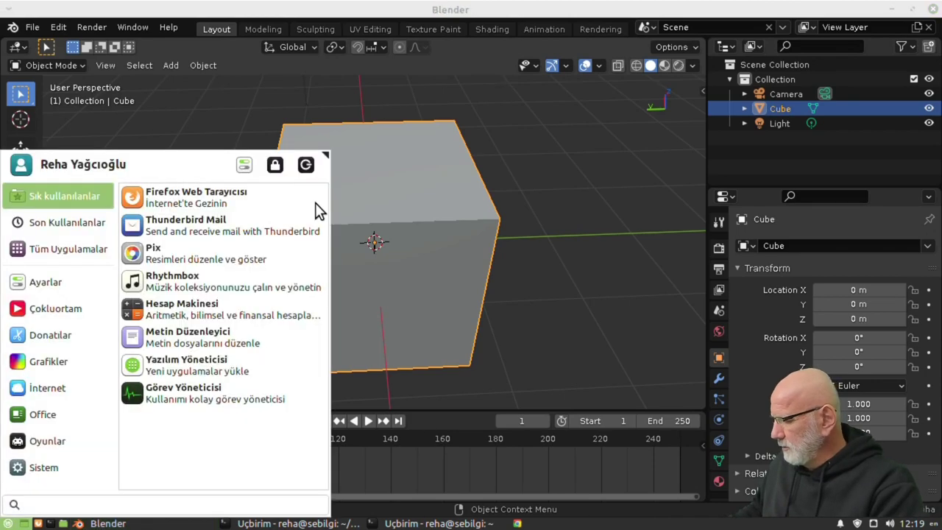
key(Escape)
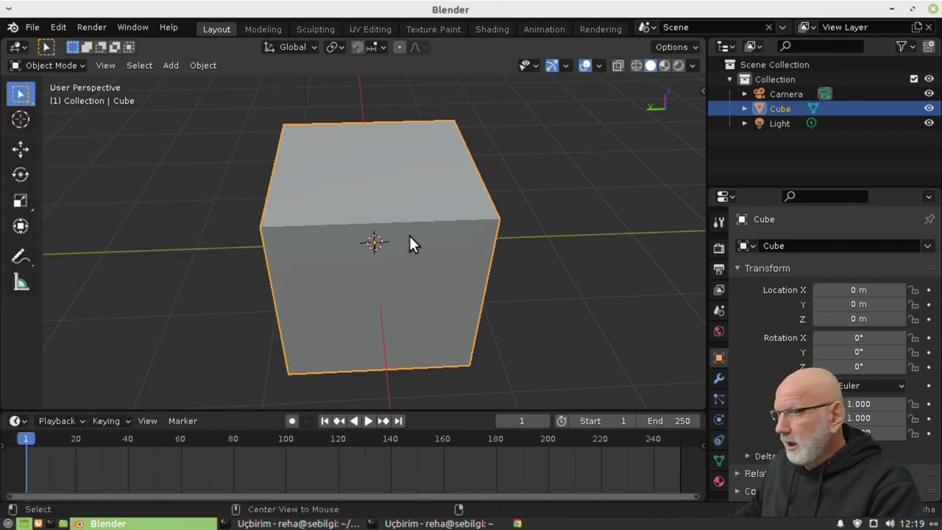
- Glance at the htop process monitor, then return to Blender's File menu
key(alt+Tab)
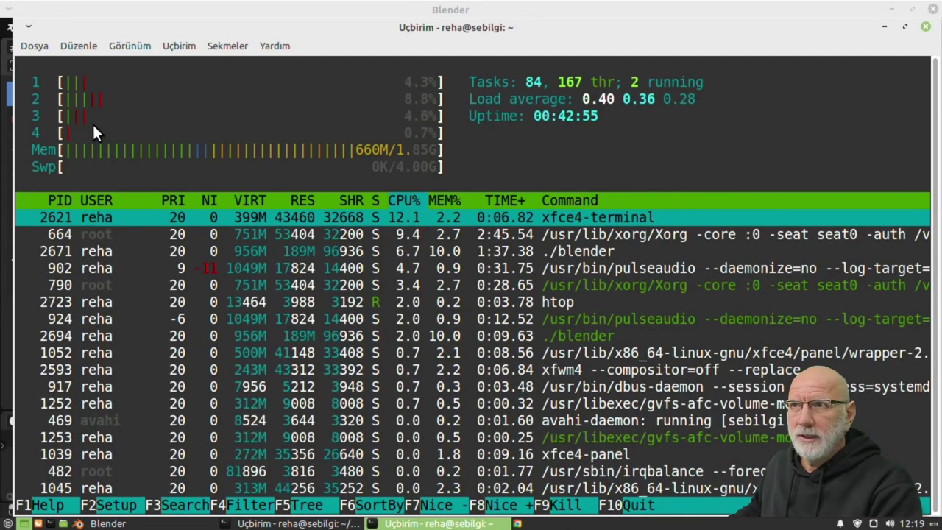
key(alt+Tab)
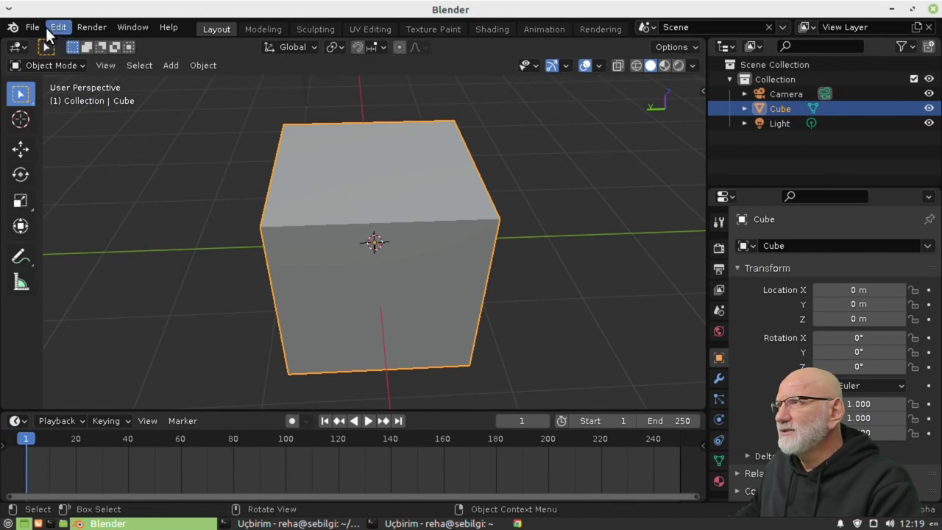
click(36, 26)
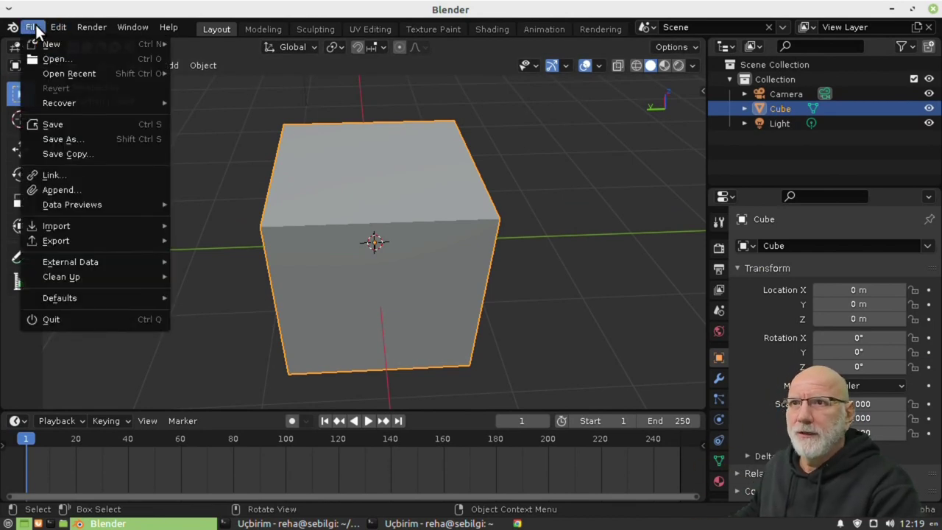
- Open APE.blend without saving the default cube scene
click(58, 60)
click(419, 293)
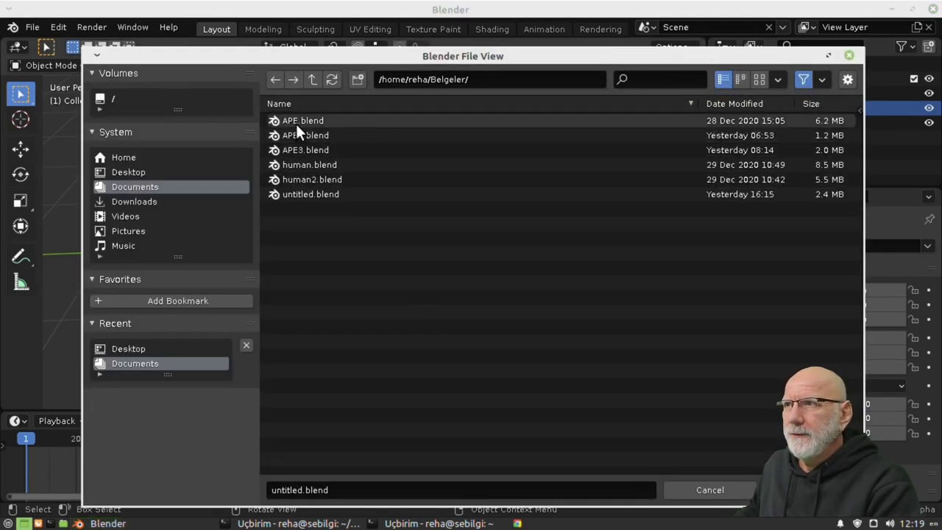
click(296, 122)
click(781, 490)
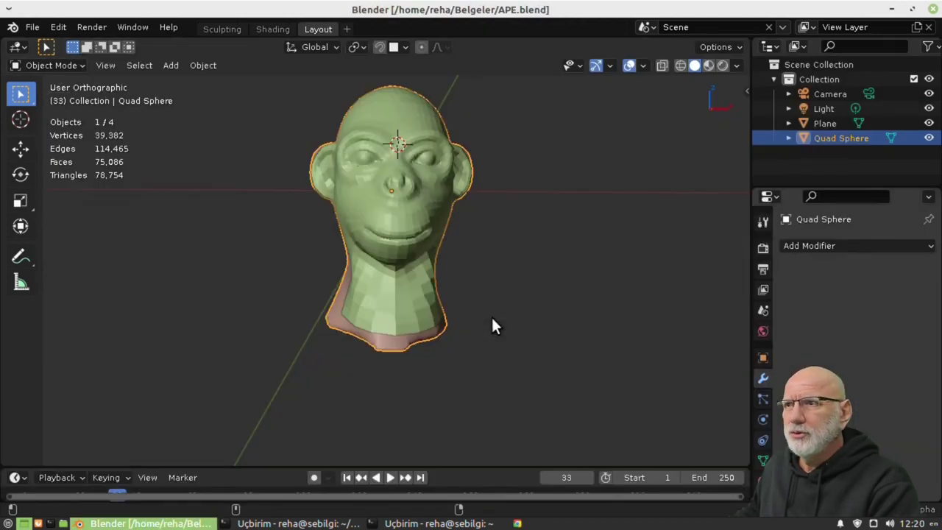
- Select the Quad Sphere object and hide it
alt+middle_drag(518, 327, 506, 324)
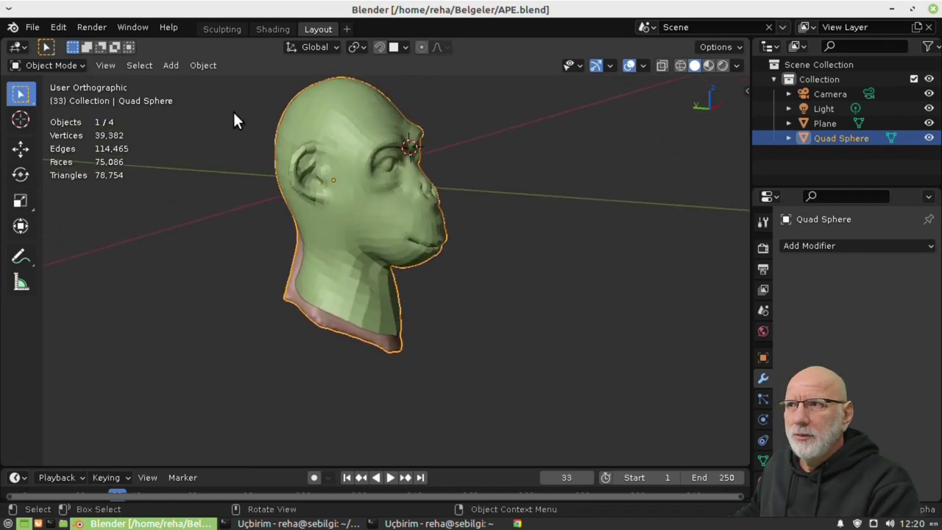
click(337, 248)
click(342, 235)
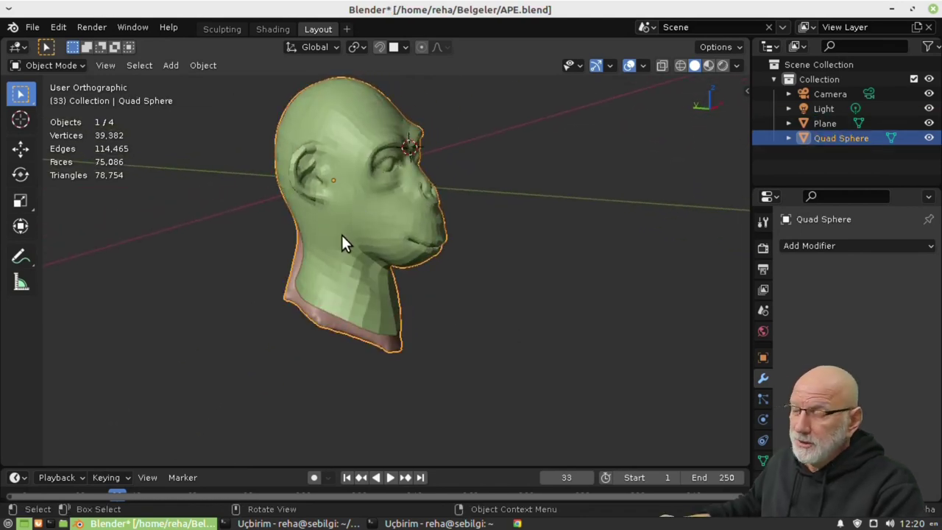
key(h)
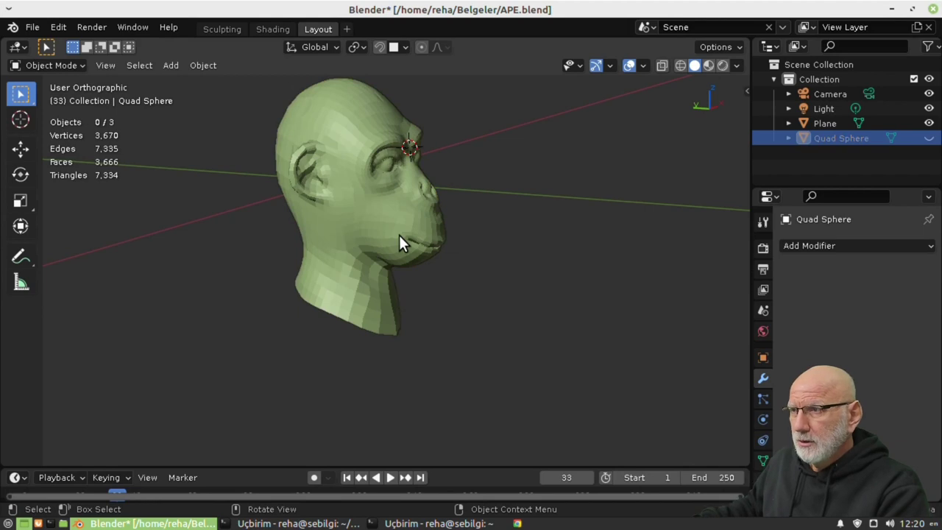
- Turn on the Wireframe viewport overlay and view the head at three-quarter angle
middle_drag(413, 218, 313, 217)
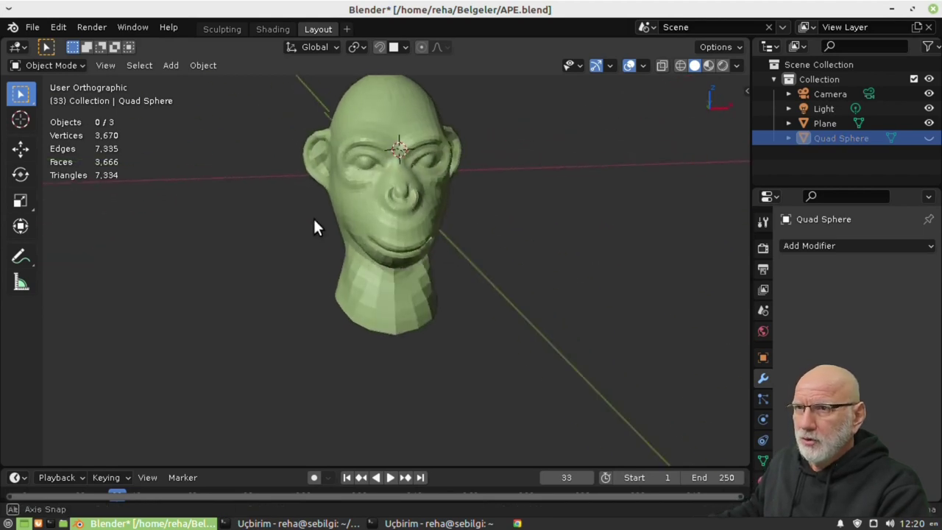
click(644, 66)
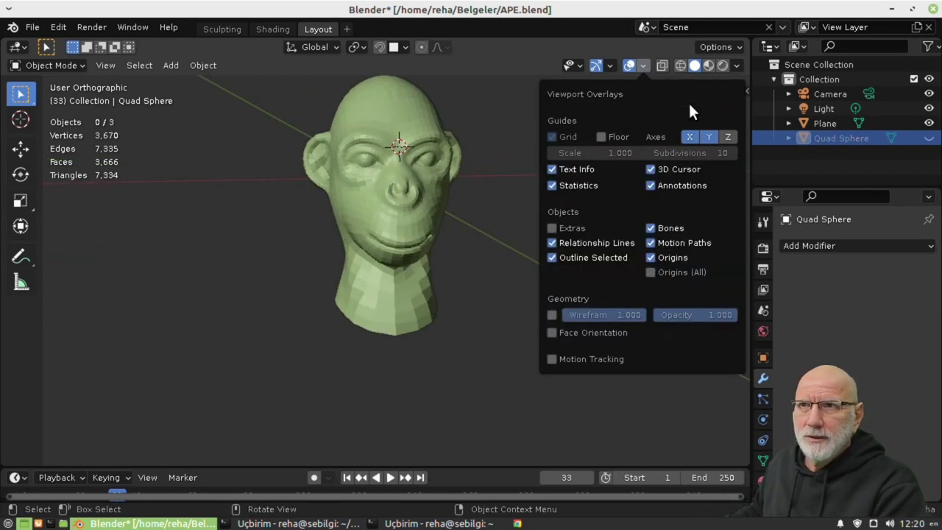
click(552, 315)
mouse_move(469, 225)
middle_down()
mouse_move(408, 154)
mouse_move(435, 295)
mouse_move(434, 262)
mouse_move(346, 247)
middle_up()
scroll(407, 154, up, 4)
scroll(457, 246, down, 4)
mouse_move(434, 298)
middle_down()
mouse_move(287, 304)
mouse_move(291, 327)
mouse_move(329, 334)
mouse_move(514, 331)
mouse_move(312, 316)
mouse_move(338, 298)
mouse_move(401, 311)
middle_up()
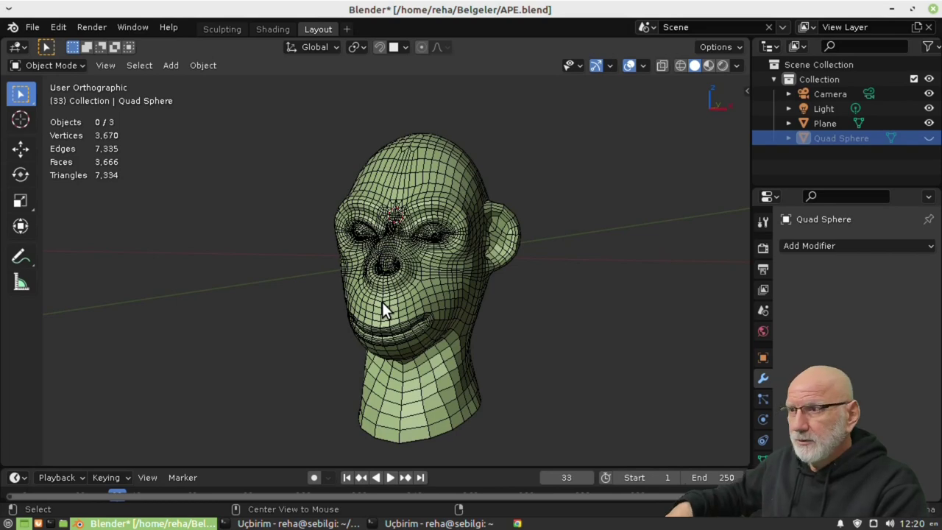
- Unhide the Quad Sphere and hide the low-poly Plane head instead
key(alt+h)
click(407, 184)
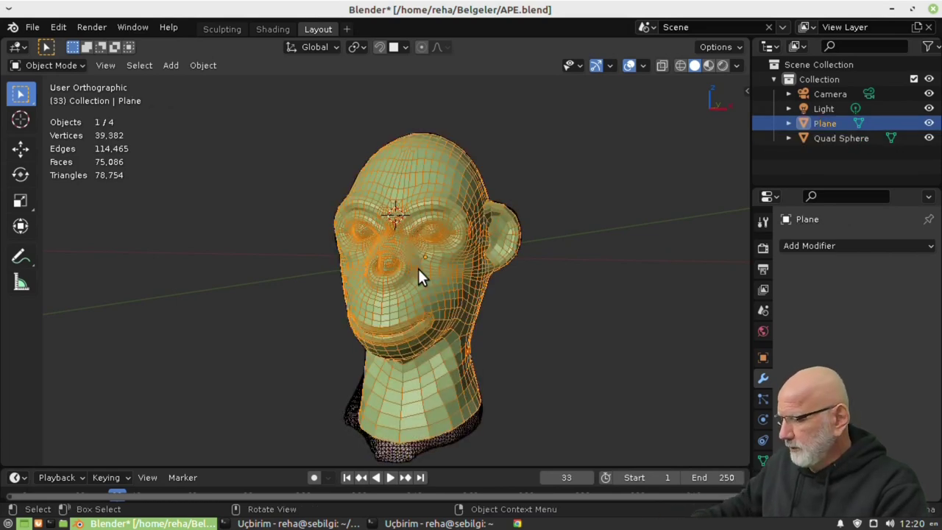
key(h)
mouse_move(486, 292)
middle_down()
mouse_move(461, 310)
mouse_move(500, 294)
middle_up()
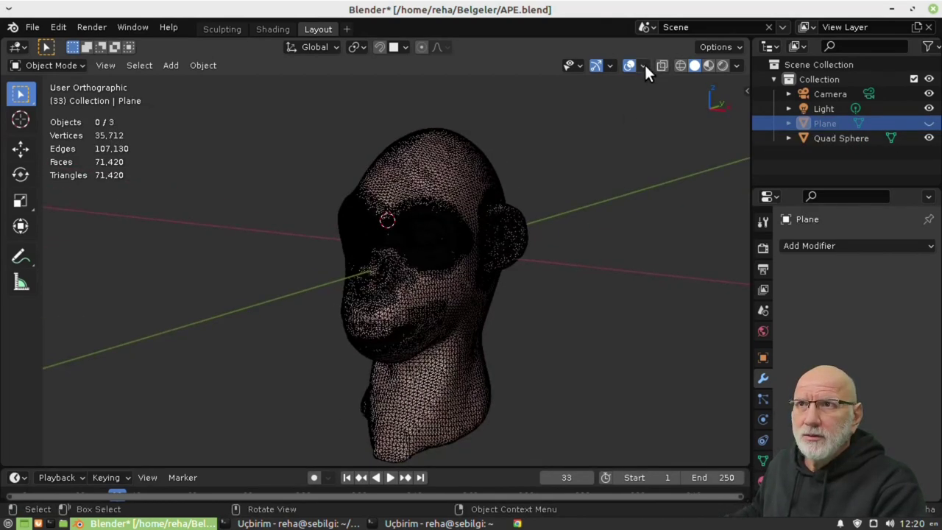
- Turn off the Wireframe overlay and view the dense head from the front
click(645, 65)
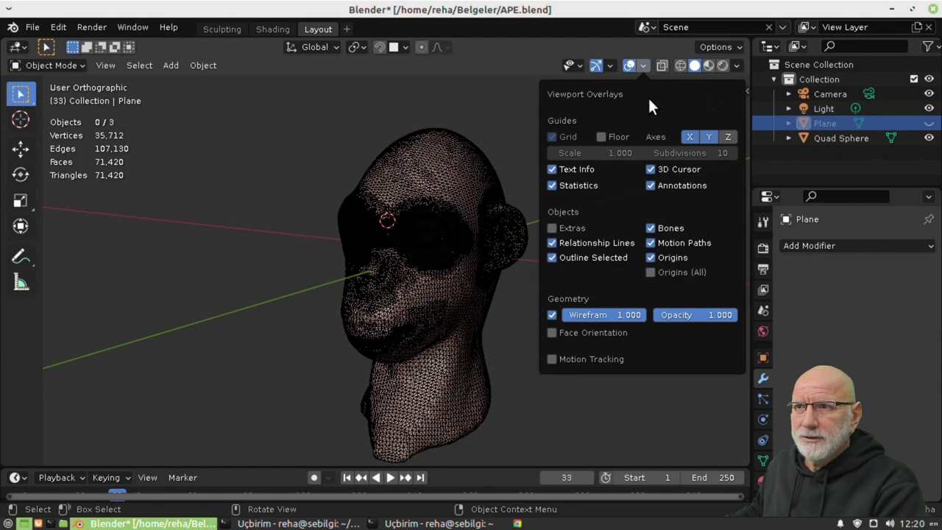
click(552, 314)
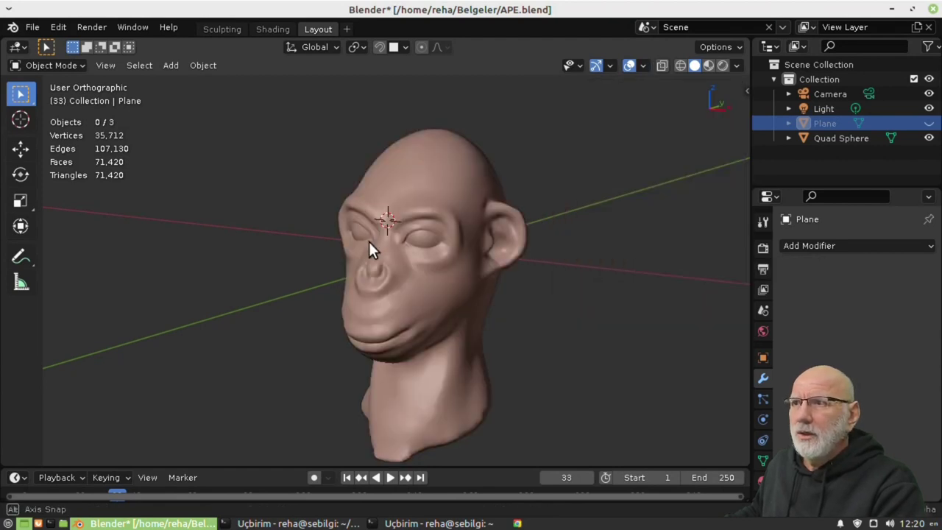
mouse_move(369, 242)
middle_down()
mouse_move(461, 211)
mouse_move(413, 240)
mouse_move(363, 205)
middle_up()
scroll(413, 240, up, 4)
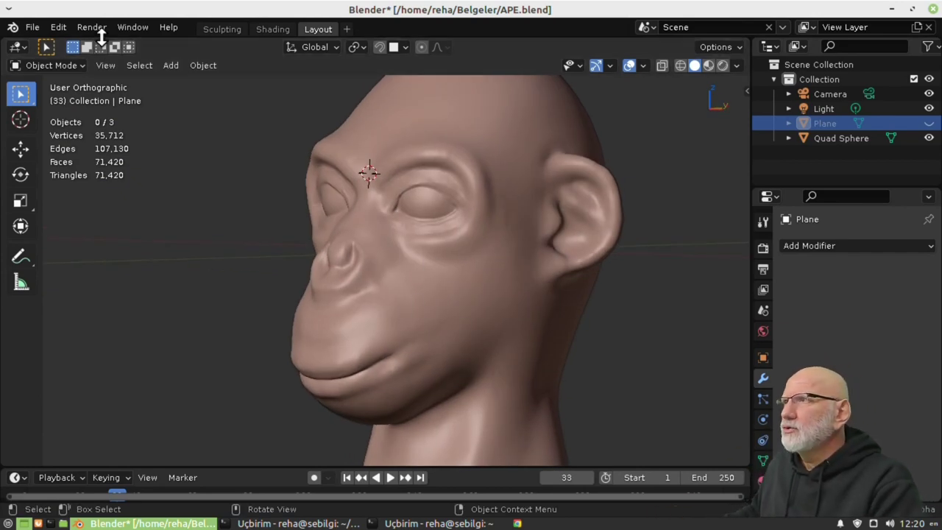
- Look through the Edit menu commands without undoing anything
click(58, 27)
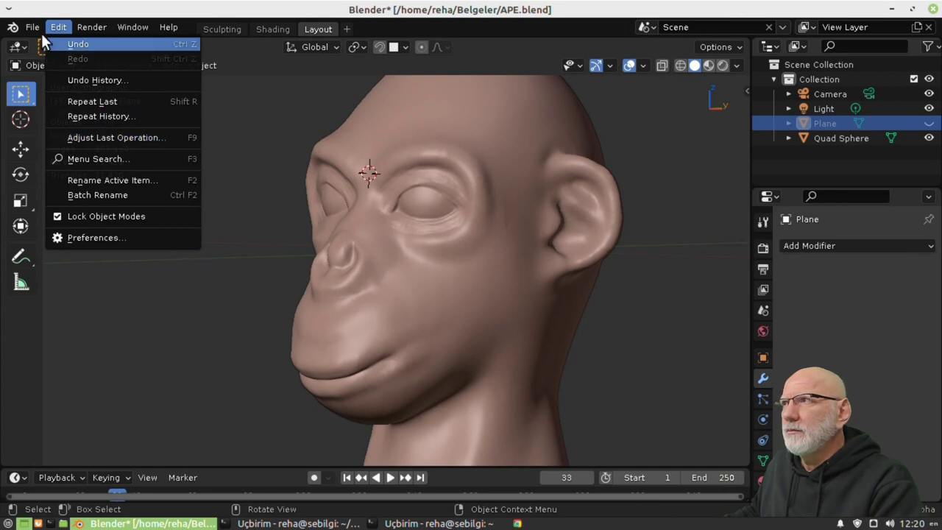
key(Escape)
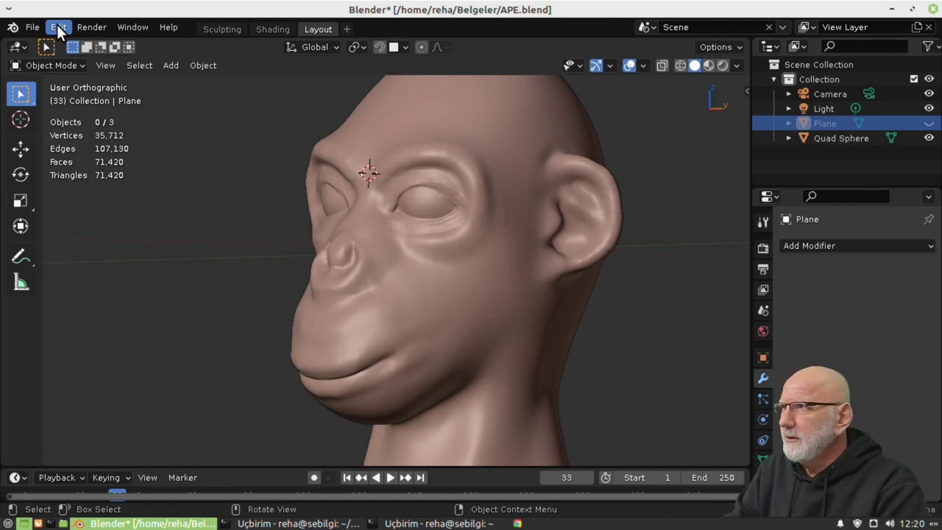
click(59, 29)
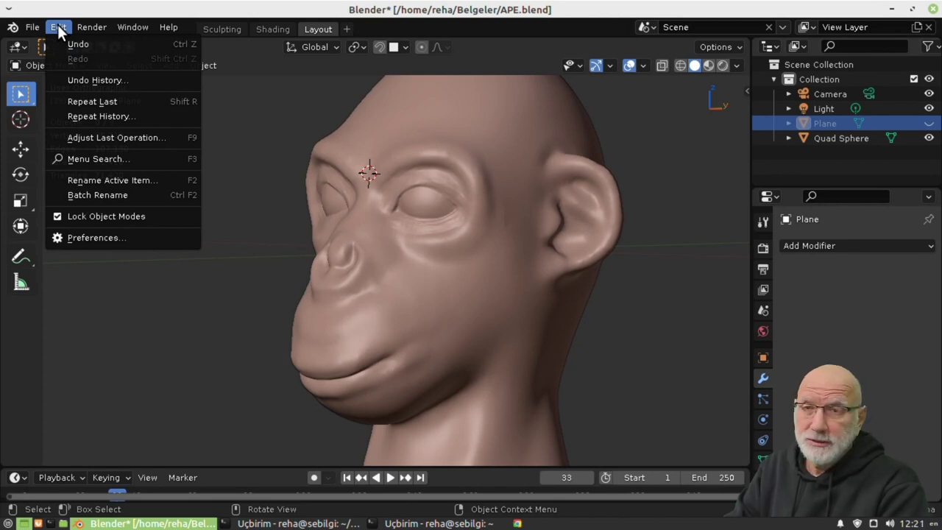
mouse_move(32, 28)
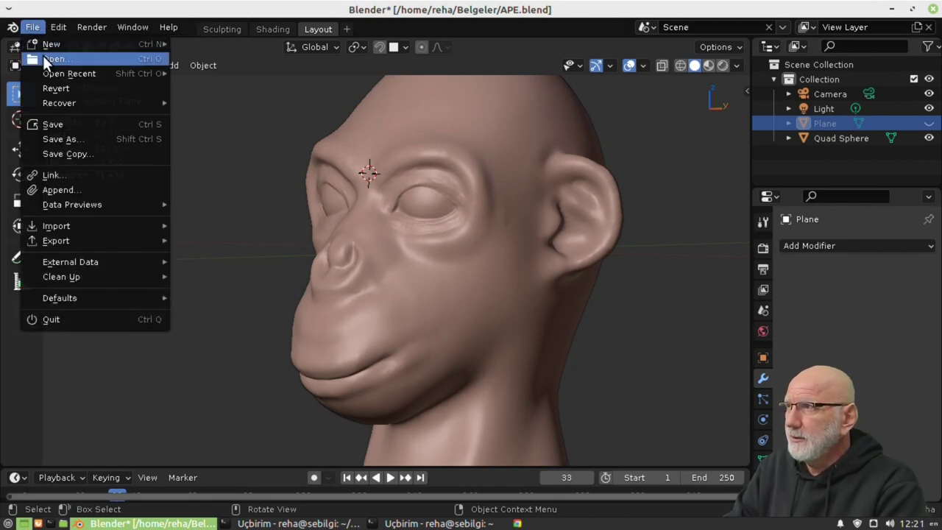
- Discard APE.blend changes, open APE2.blend, and orbit around its head
click(159, 87)
click(412, 292)
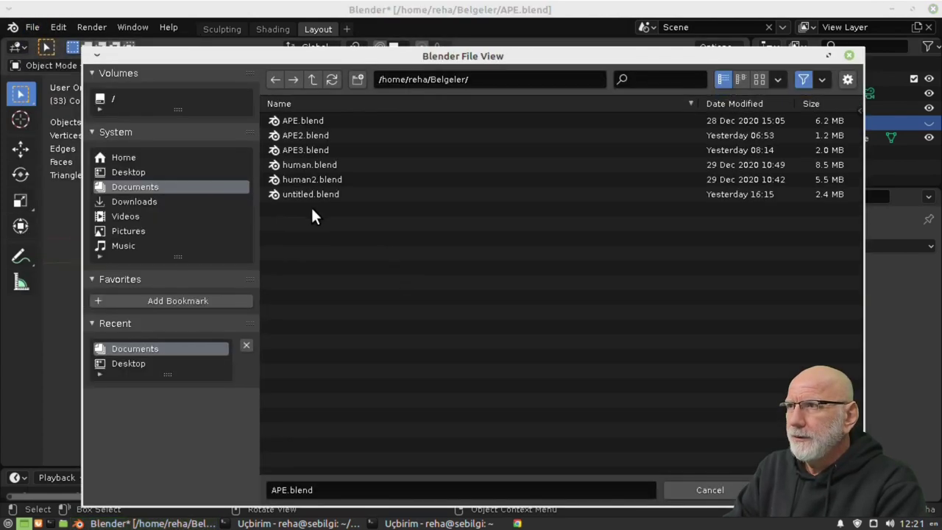
click(298, 136)
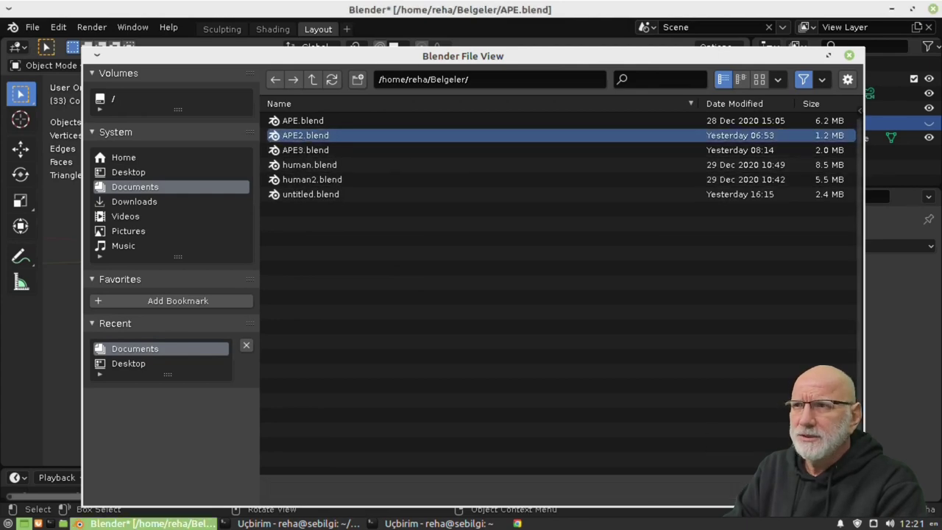
key(Return)
middle_drag(508, 301, 439, 326)
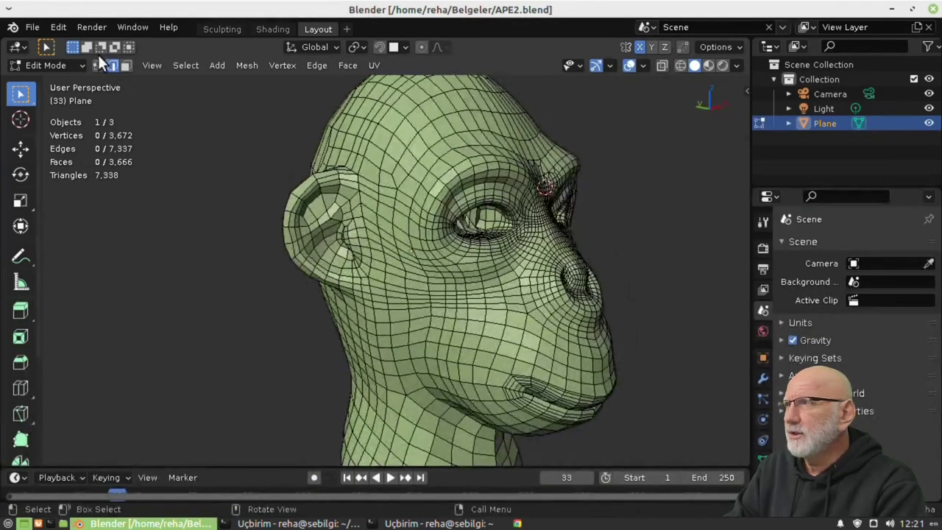
- Open APE3.blend from the Belgeler folder and orbit around its normal-mapped head
click(55, 30)
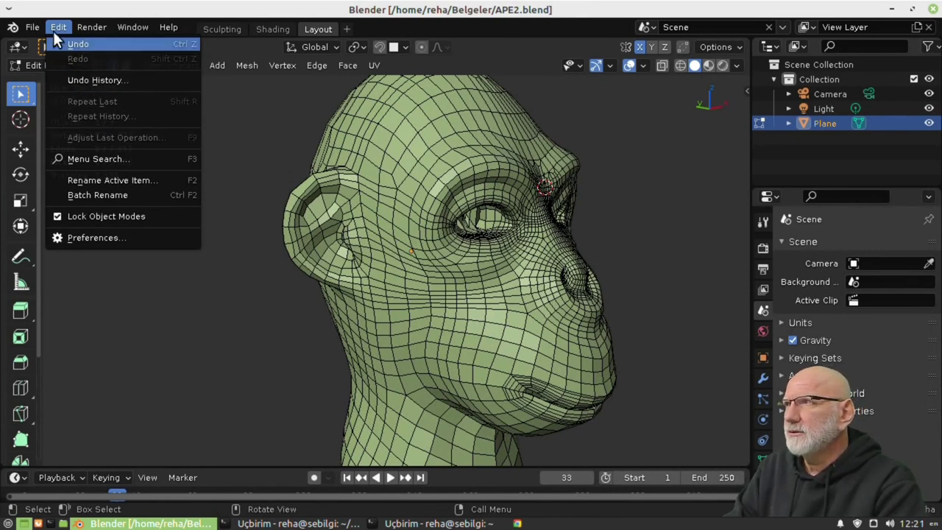
click(31, 30)
click(29, 26)
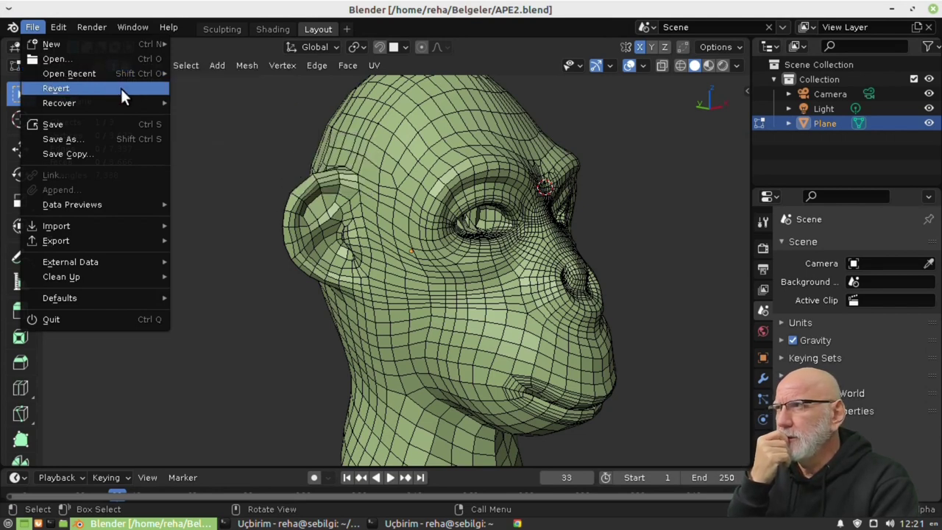
click(63, 58)
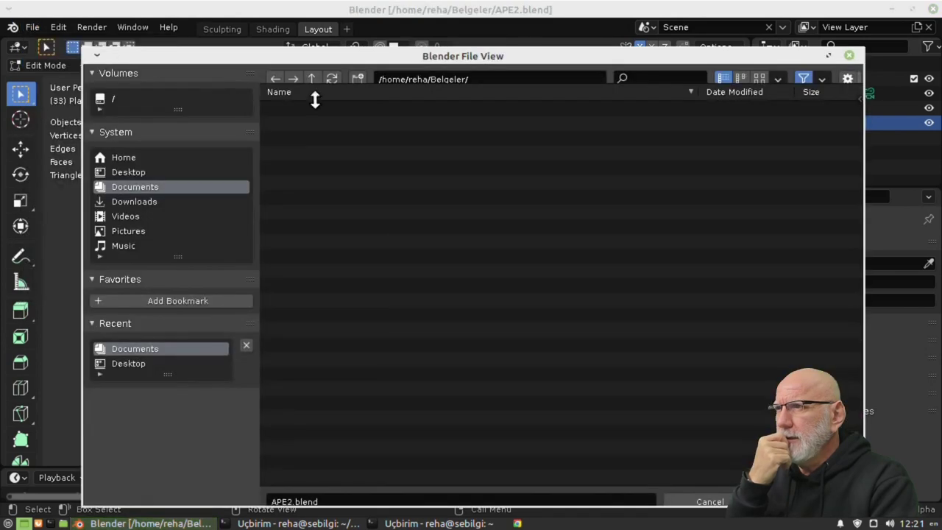
click(305, 148)
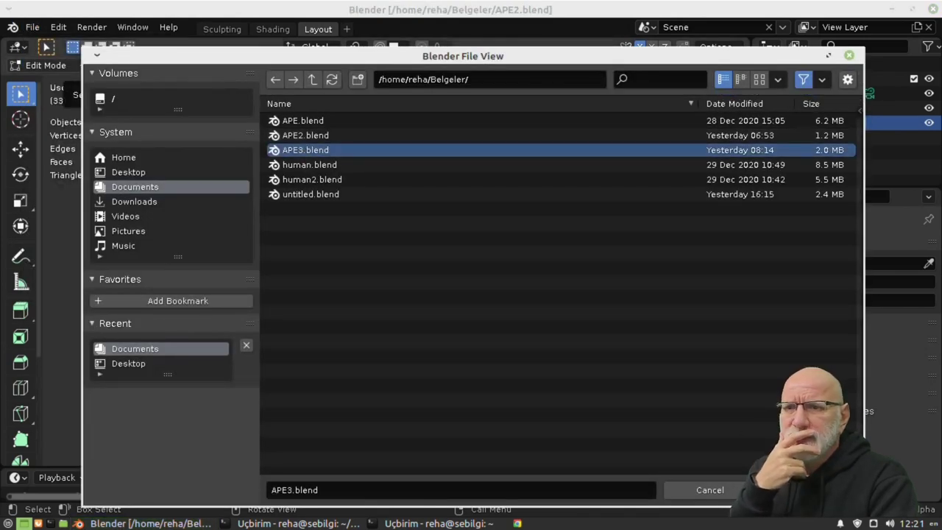
click(795, 490)
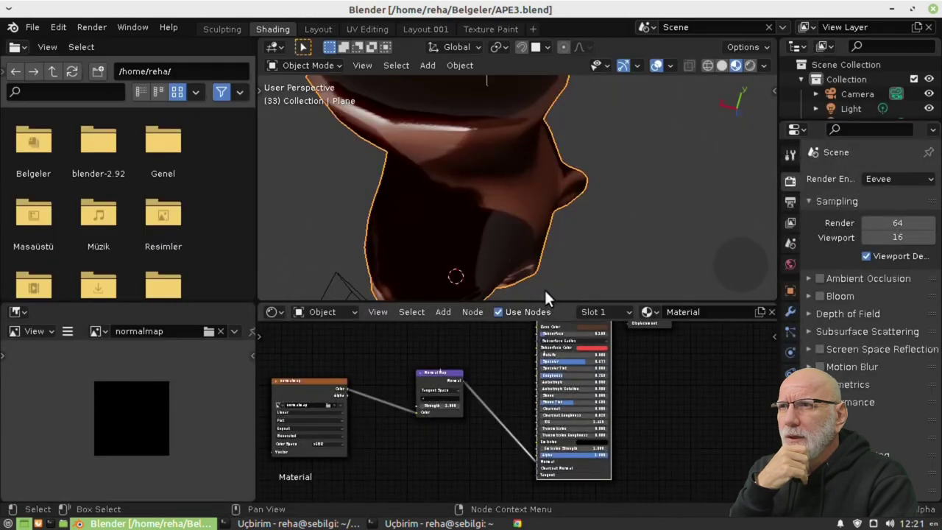
mouse_move(544, 288)
middle_down()
mouse_move(578, 280)
mouse_move(538, 225)
mouse_move(439, 202)
mouse_move(661, 173)
mouse_move(558, 216)
mouse_move(622, 210)
mouse_move(561, 179)
mouse_move(593, 197)
middle_up()
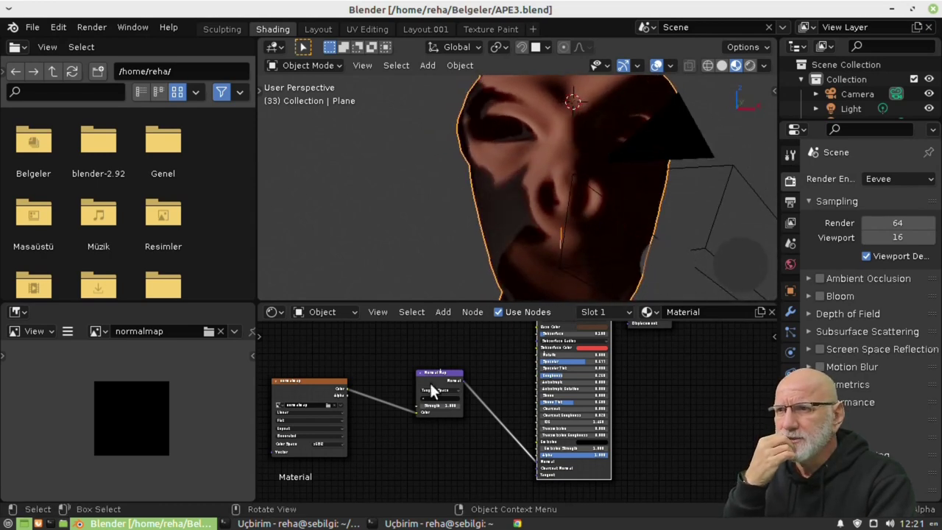
scroll(436, 406, down, 2)
middle_drag(595, 239, 490, 184)
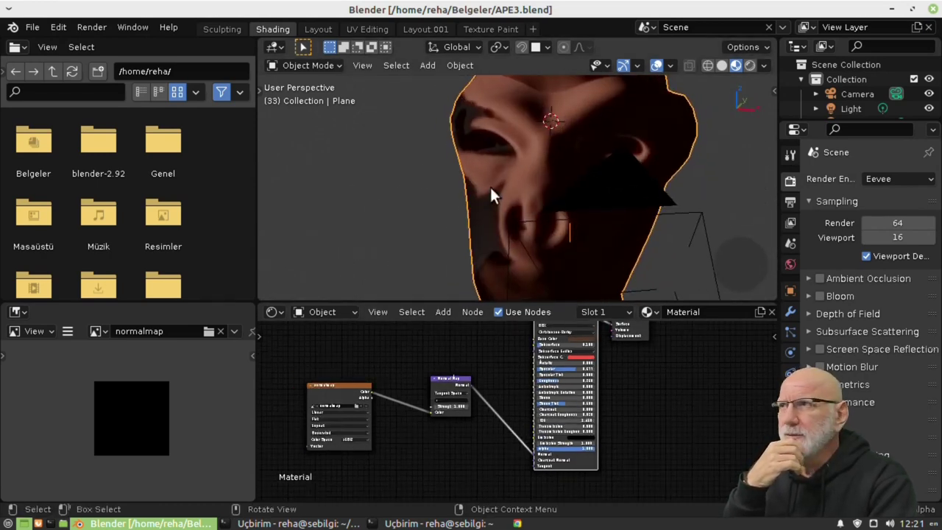
- Open the human.blend head sculpt
click(37, 28)
click(51, 59)
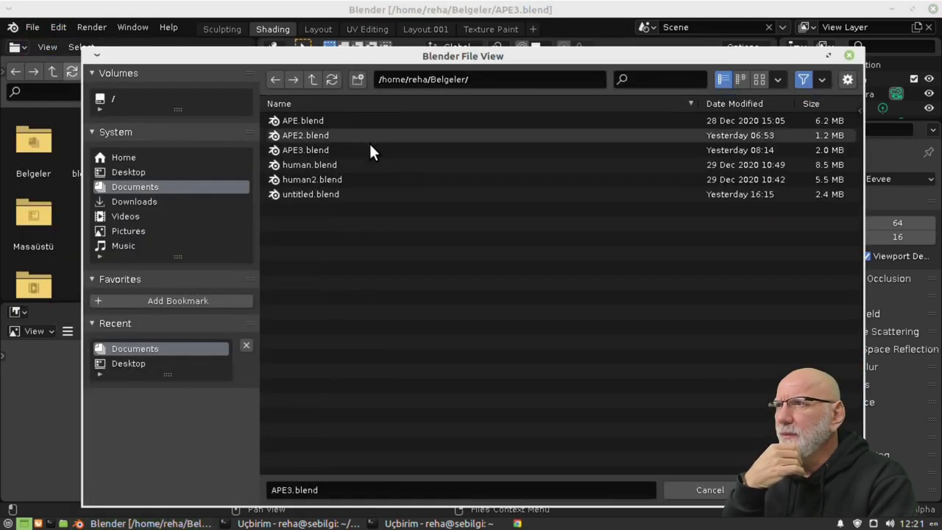
click(298, 163)
click(773, 490)
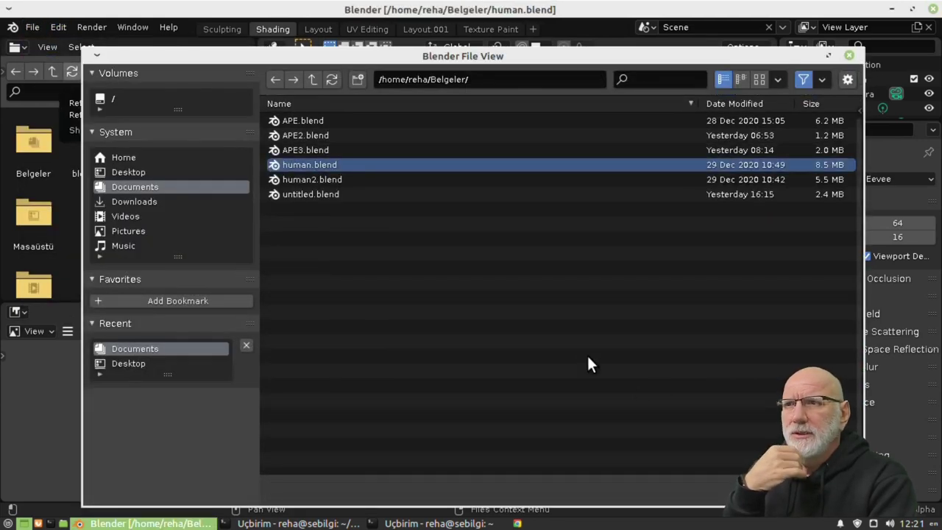
- Orbit the head through profile, front and back views to inspect it
mouse_move(473, 336)
middle_down()
mouse_move(617, 330)
mouse_move(358, 327)
mouse_move(557, 345)
mouse_move(414, 331)
middle_up()
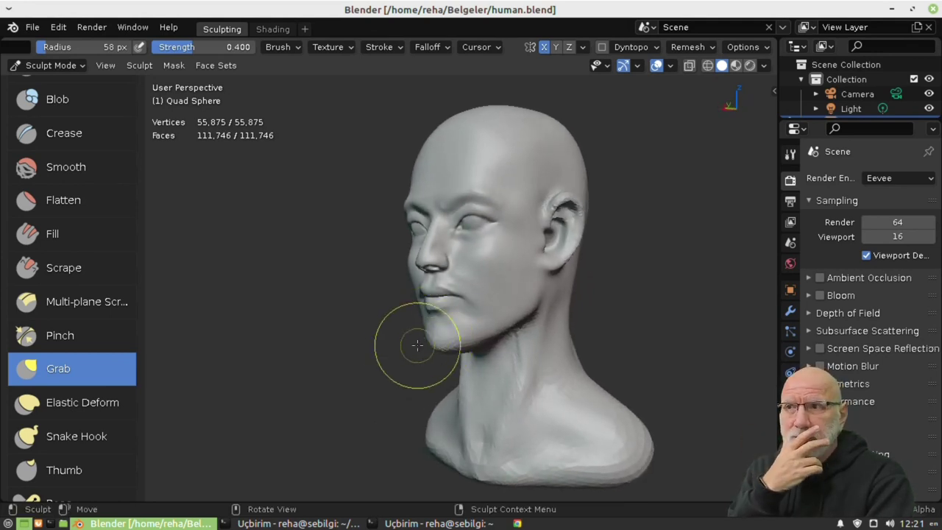
mouse_move(414, 343)
middle_down()
mouse_move(439, 361)
mouse_move(471, 353)
middle_up()
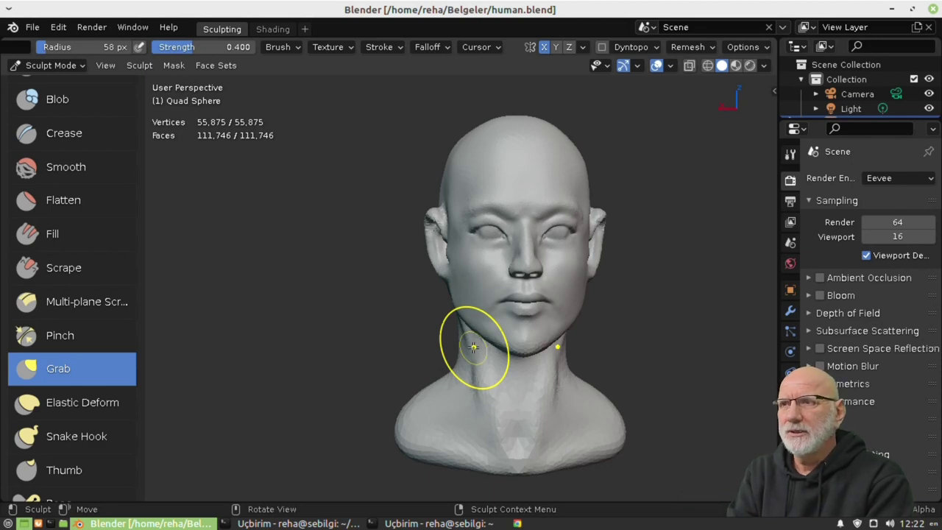
scroll(488, 334, up, 1)
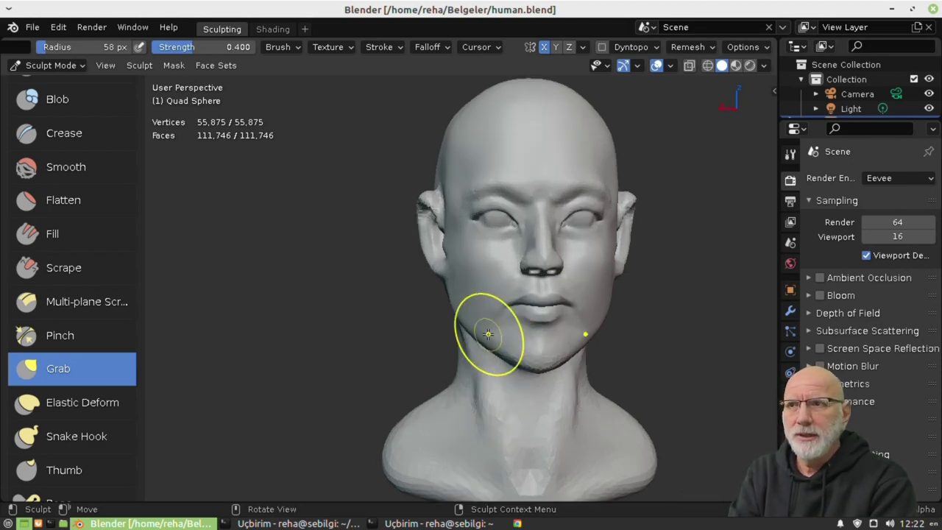
scroll(501, 311, down, 2)
middle_drag(530, 391, 483, 333)
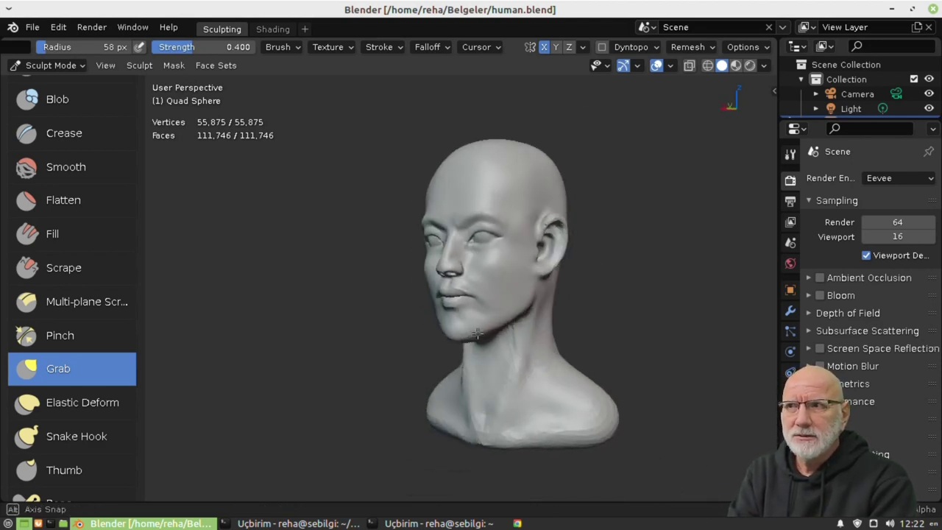
middle_drag(412, 343, 557, 343)
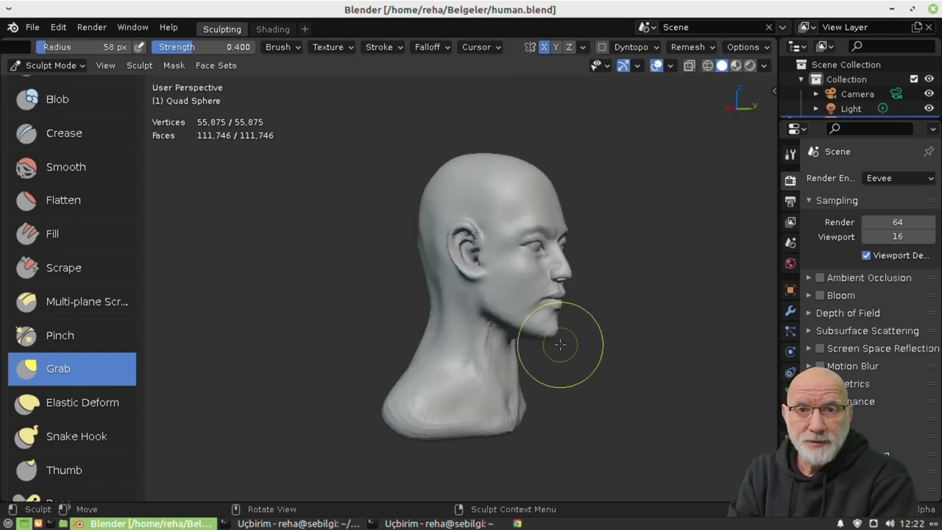
mouse_move(501, 361)
middle_down()
mouse_move(417, 384)
mouse_move(589, 397)
middle_up()
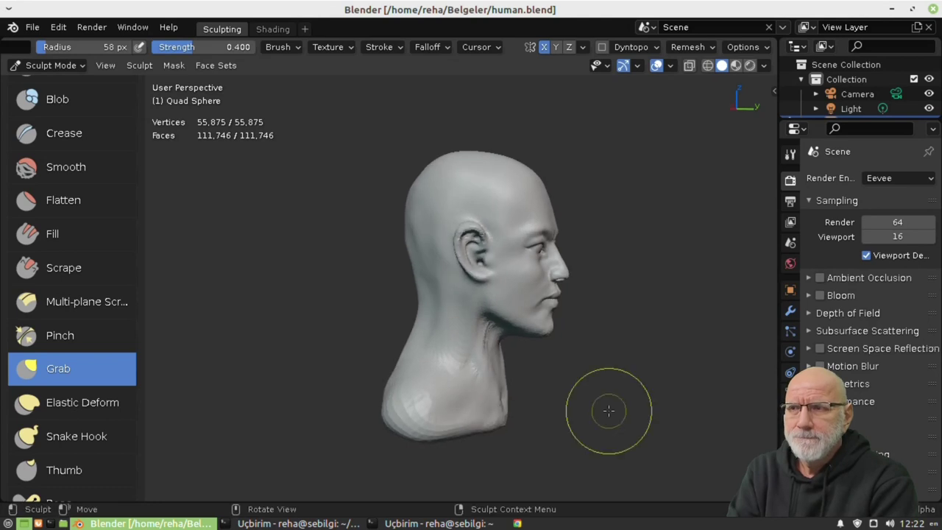
mouse_move(579, 384)
middle_down()
mouse_move(631, 388)
mouse_move(602, 406)
mouse_move(516, 398)
mouse_move(422, 362)
mouse_move(373, 380)
mouse_move(372, 392)
mouse_move(663, 395)
mouse_move(437, 370)
mouse_move(430, 382)
middle_up()
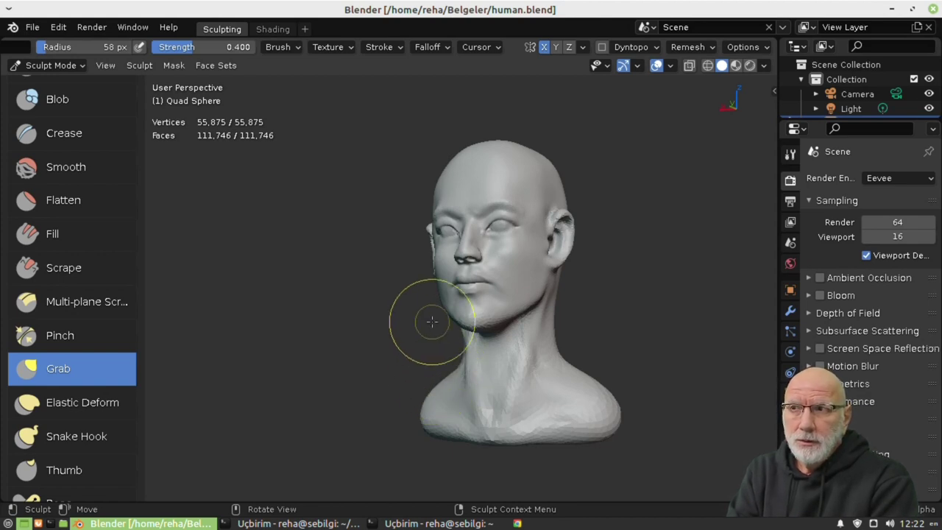
- Pull the lower face and chin upward with the Grab brush, then check the mode list
middle_drag(427, 320, 498, 322)
drag(498, 324, 508, 274)
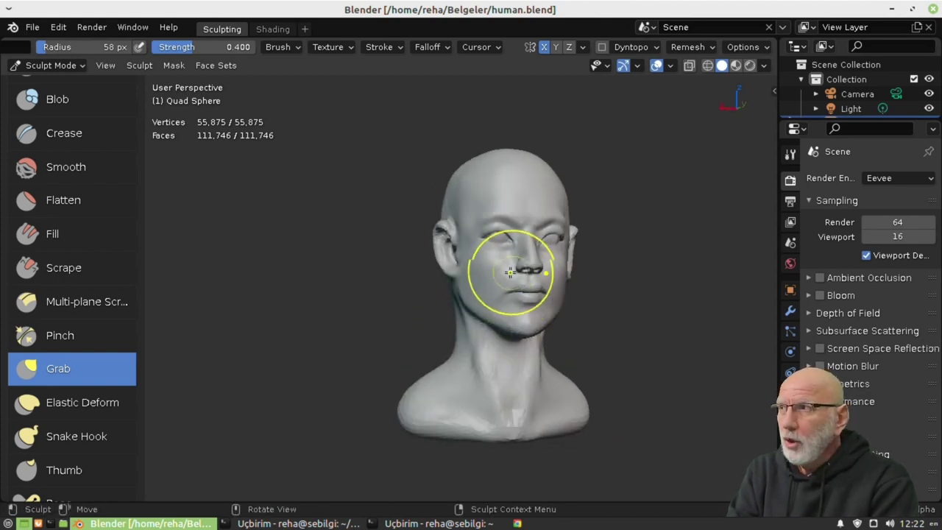
click(71, 64)
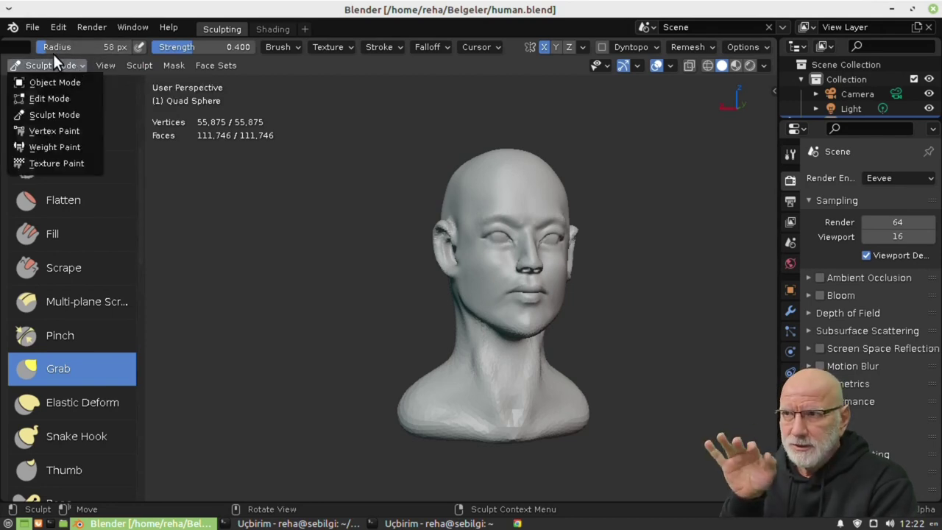
click(43, 67)
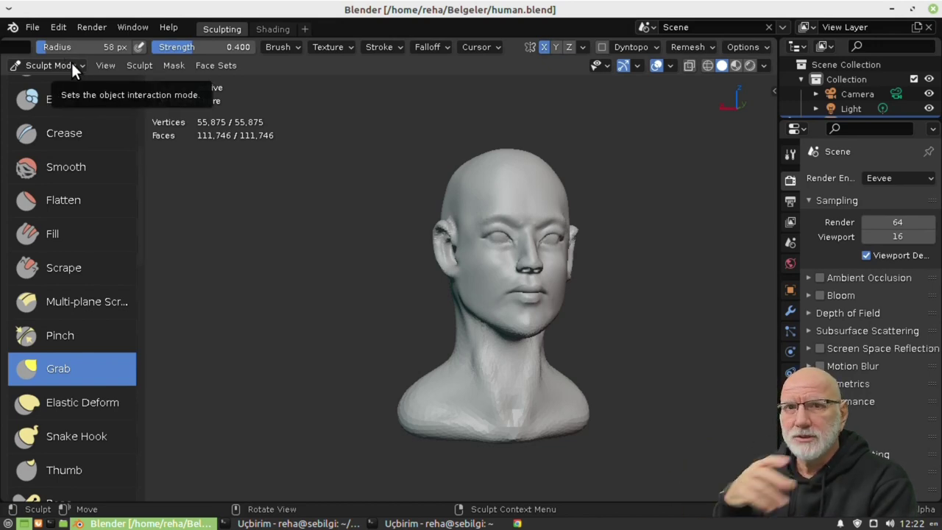
click(71, 62)
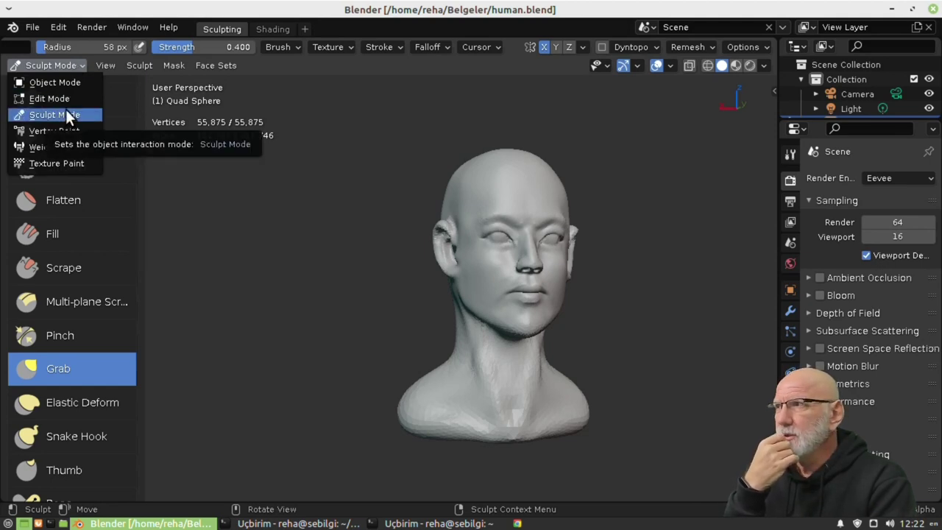
- Open human2.blend, the smiling face with closed eyes
click(26, 26)
click(47, 56)
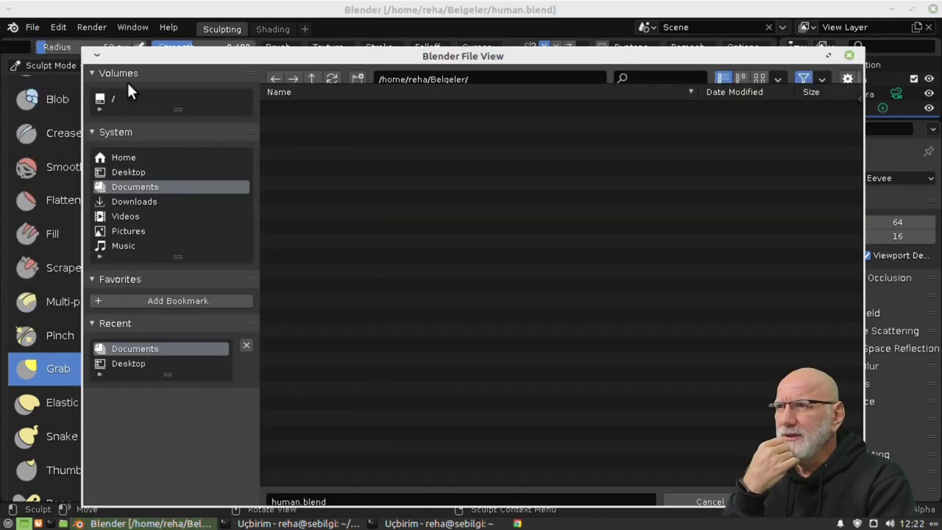
click(293, 182)
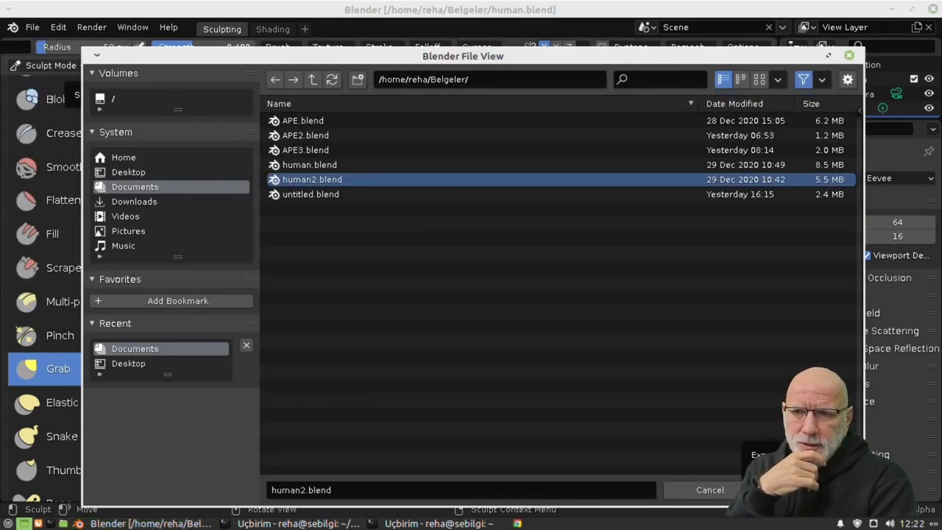
key(Return)
- Orbit the face to profile and back, then browse the File import commands
mouse_move(374, 294)
middle_down()
mouse_move(354, 321)
mouse_move(280, 315)
middle_up()
mouse_move(361, 242)
middle_down()
mouse_move(469, 277)
mouse_move(543, 275)
mouse_move(407, 287)
middle_up()
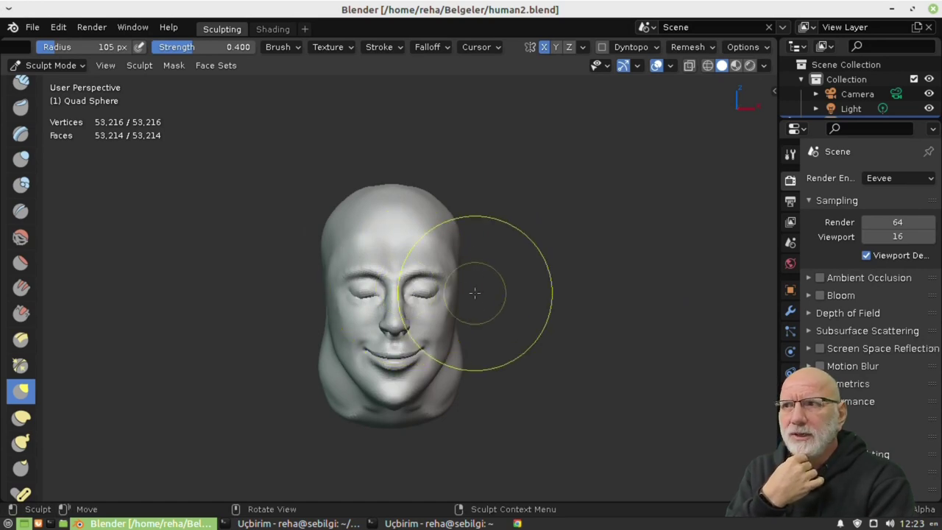
mouse_move(475, 293)
middle_down()
mouse_move(305, 278)
mouse_move(479, 301)
mouse_move(473, 280)
mouse_move(435, 288)
mouse_move(420, 358)
mouse_move(326, 351)
mouse_move(312, 294)
middle_up()
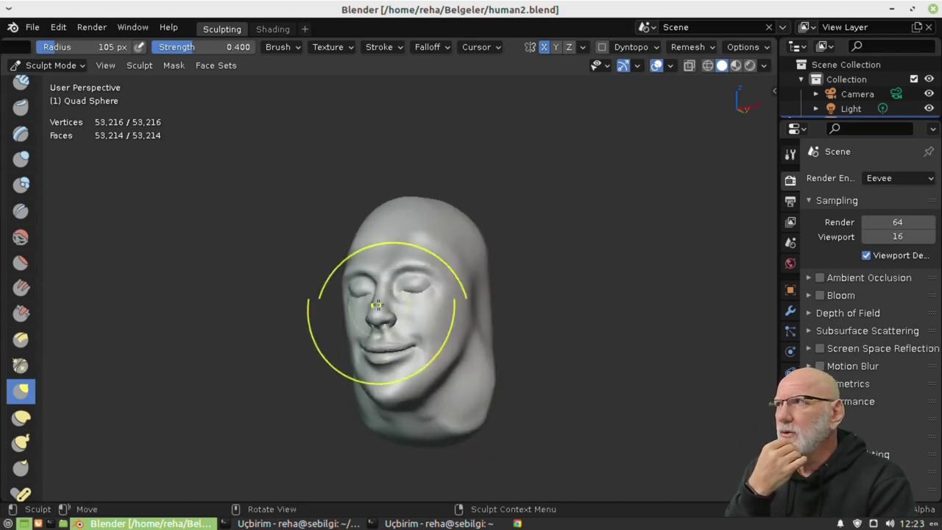
click(30, 31)
mouse_move(56, 226)
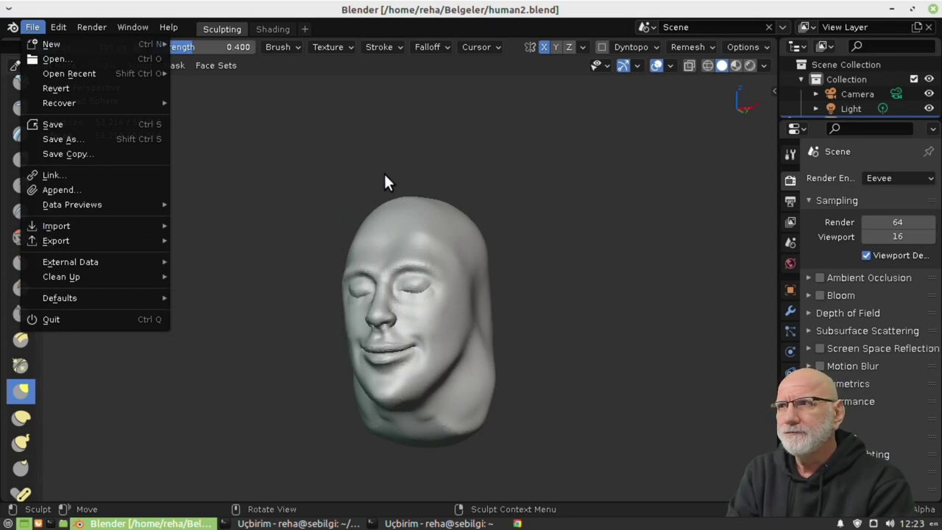
middle_drag(284, 259, 294, 262)
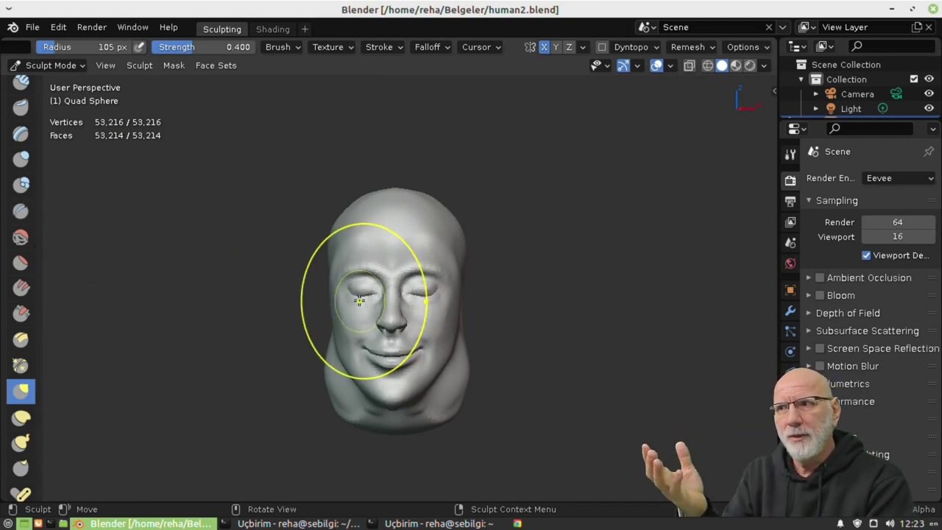
mouse_move(451, 362)
middle_down()
mouse_move(438, 351)
mouse_move(408, 352)
middle_up()
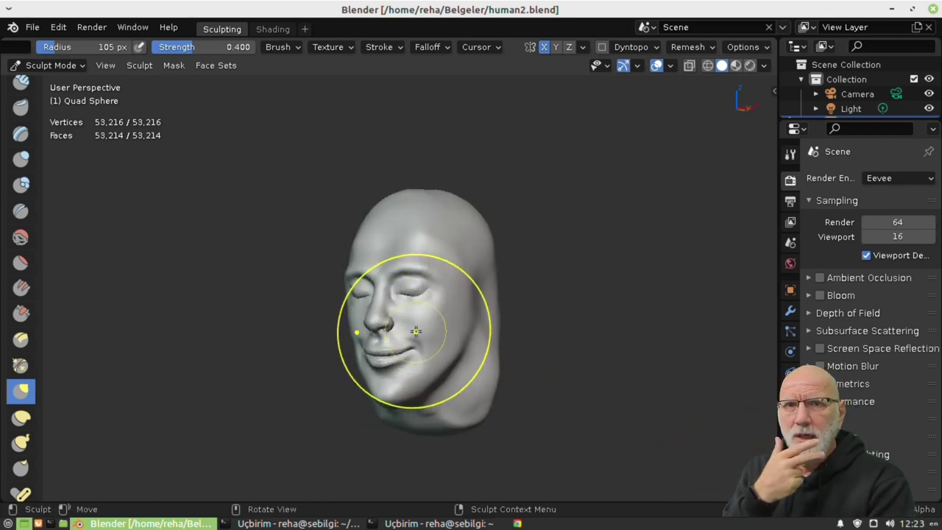
mouse_move(431, 316)
middle_down()
mouse_move(448, 315)
mouse_move(352, 302)
middle_up()
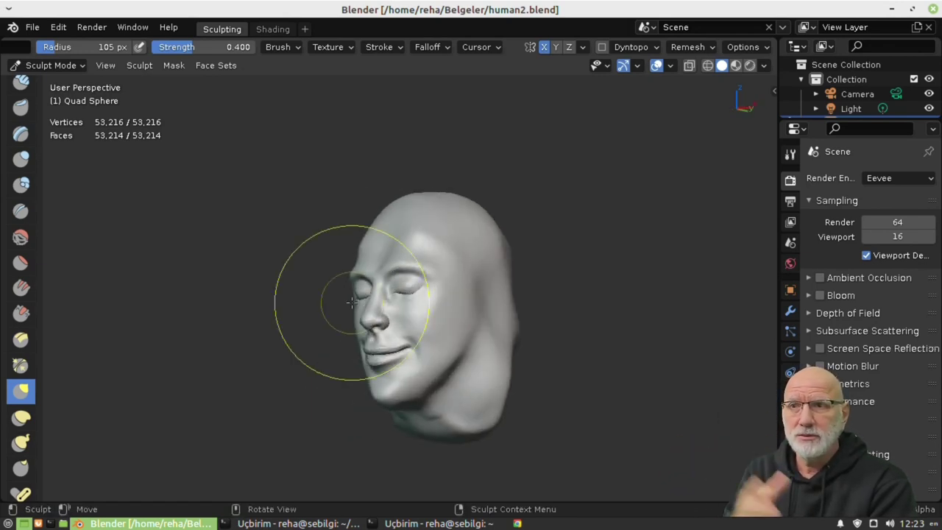
middle_drag(162, 263, 317, 265)
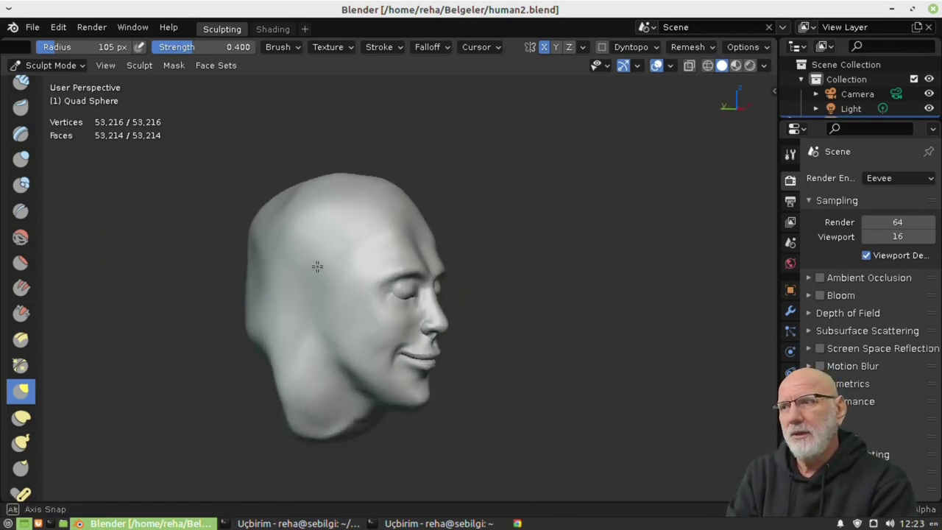
mouse_move(456, 315)
middle_down()
mouse_move(347, 341)
mouse_move(617, 371)
mouse_move(539, 368)
middle_up()
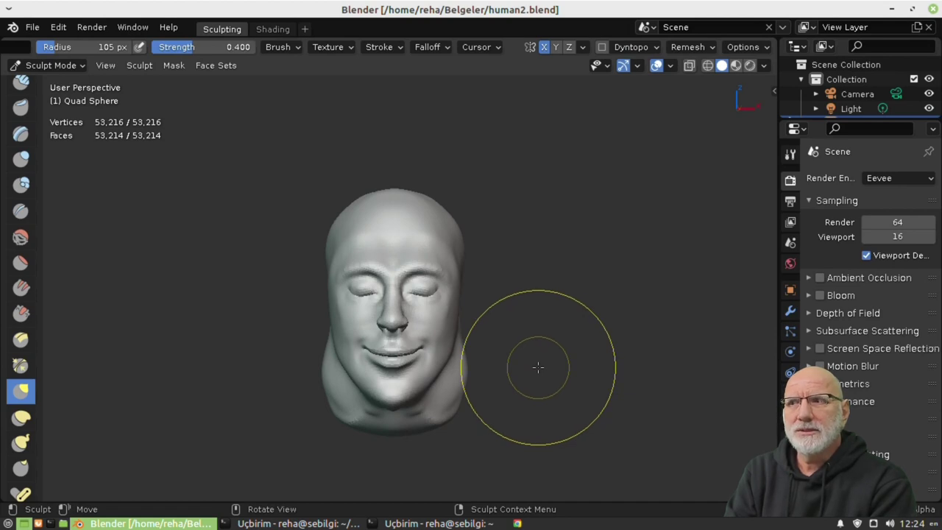
mouse_move(480, 361)
middle_down()
mouse_move(400, 358)
mouse_move(496, 368)
mouse_move(474, 368)
mouse_move(363, 291)
middle_up()
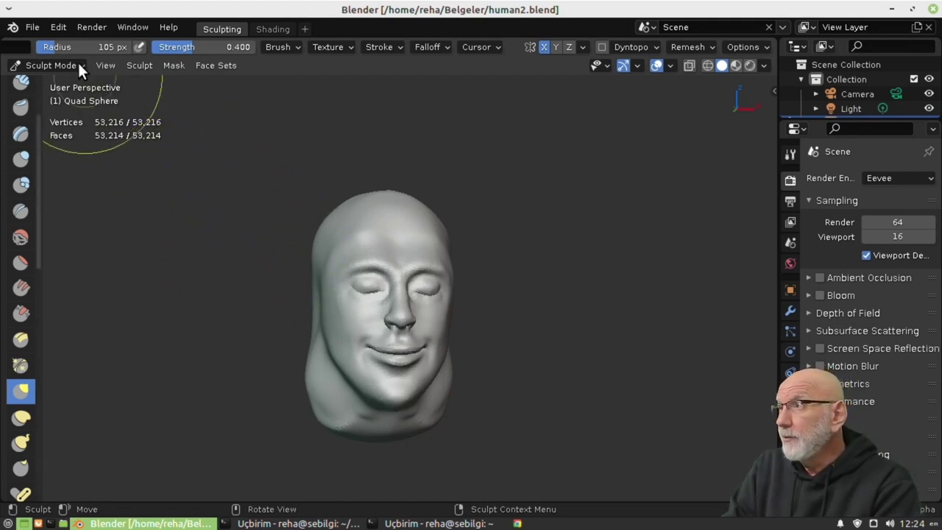
- Open the saved head model untitled.blend
click(36, 28)
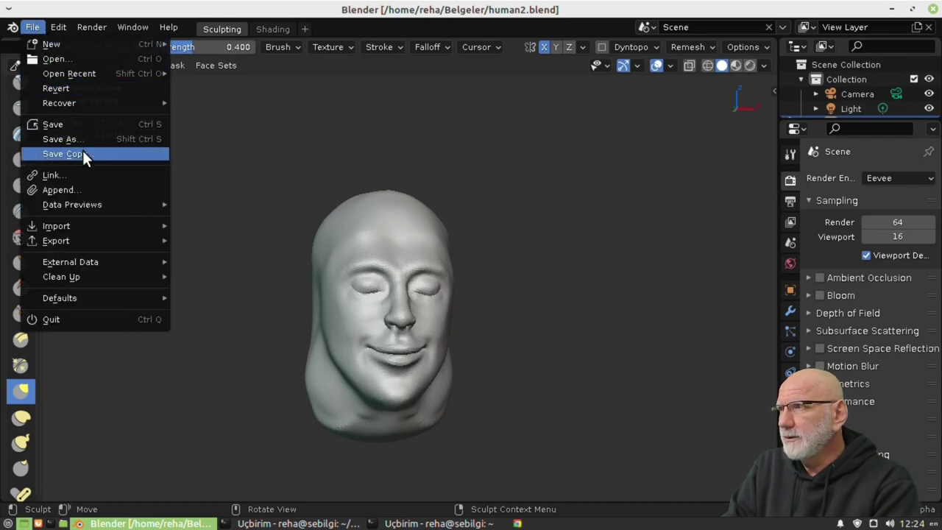
click(45, 59)
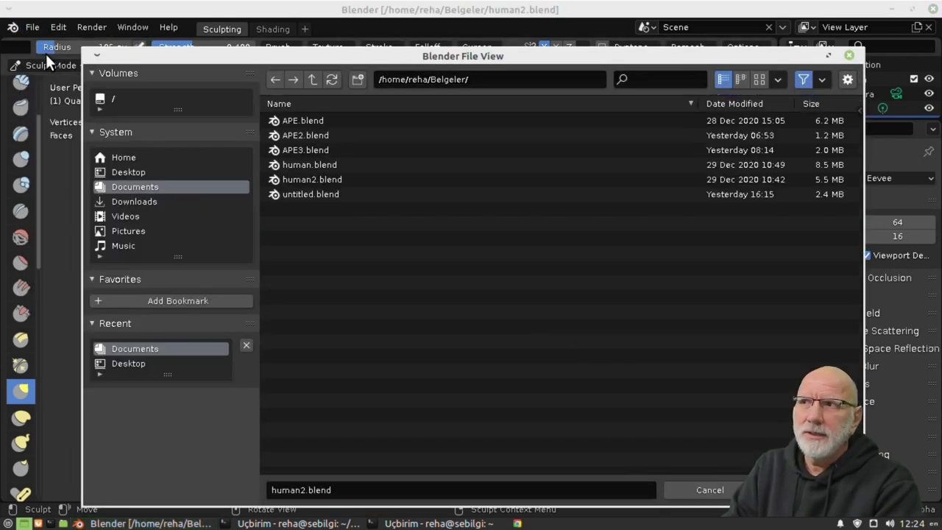
click(302, 196)
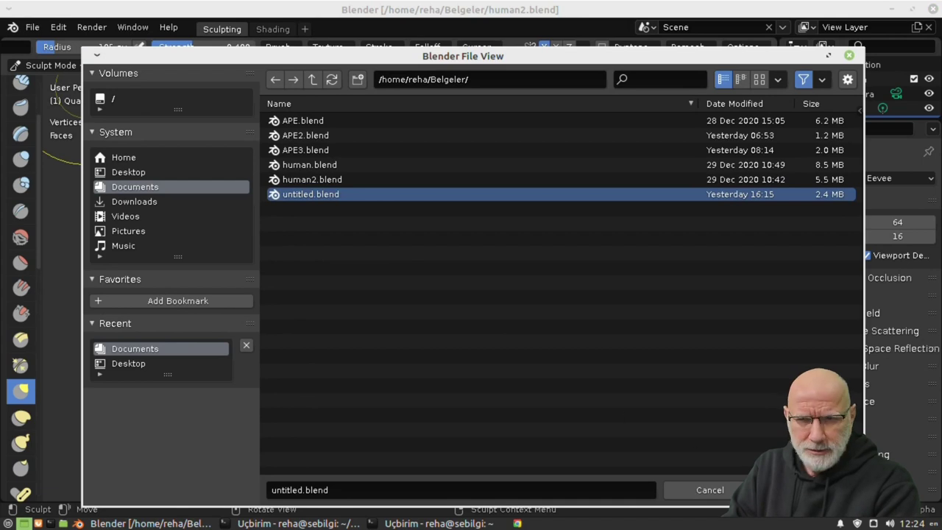
click(766, 489)
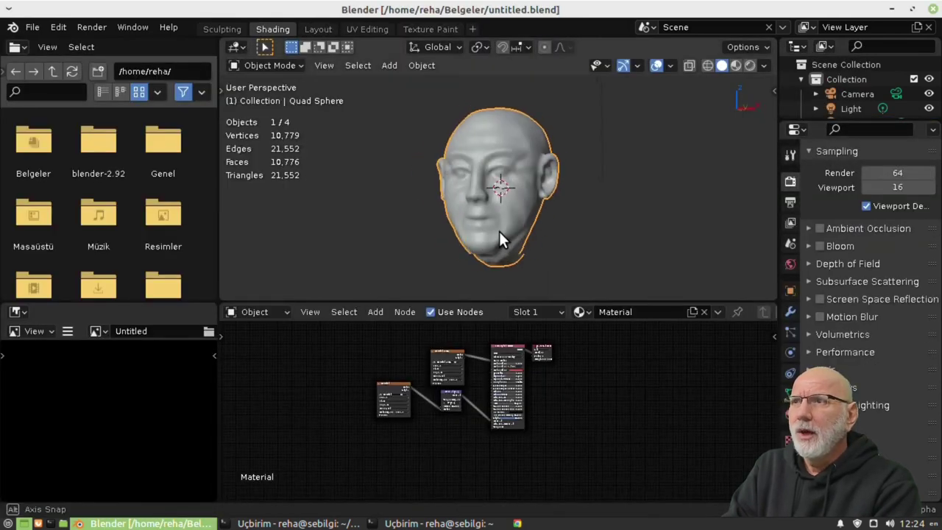
- Switch viewport shading to Rendered and orbit around the head's side and back
middle_drag(500, 233, 521, 243)
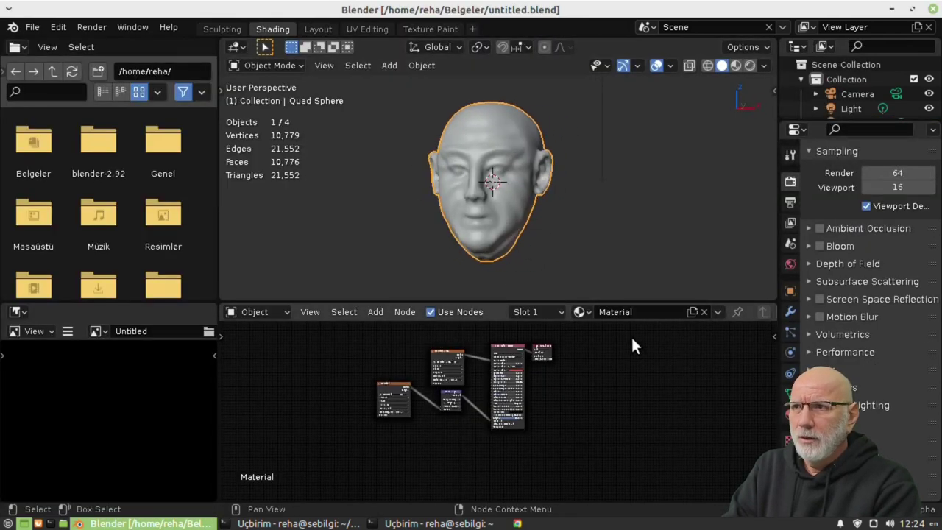
scroll(542, 177, up, 2)
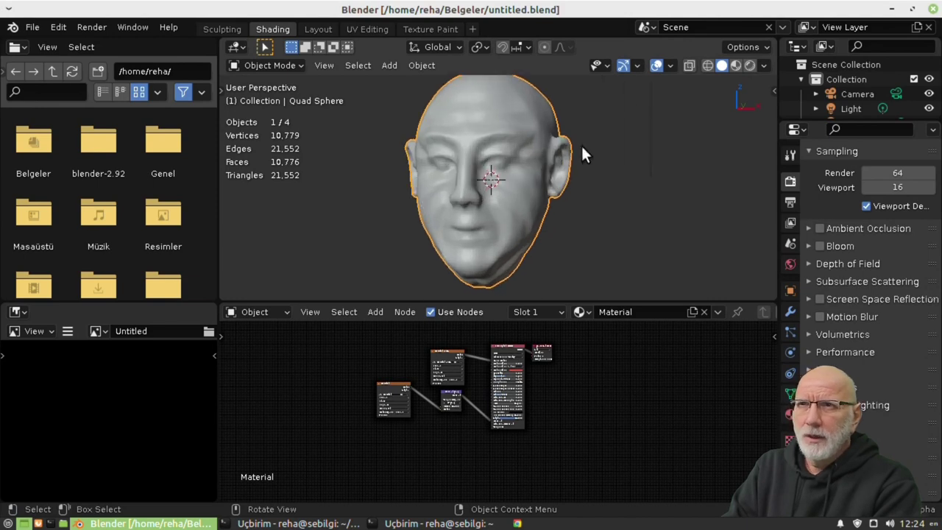
click(749, 65)
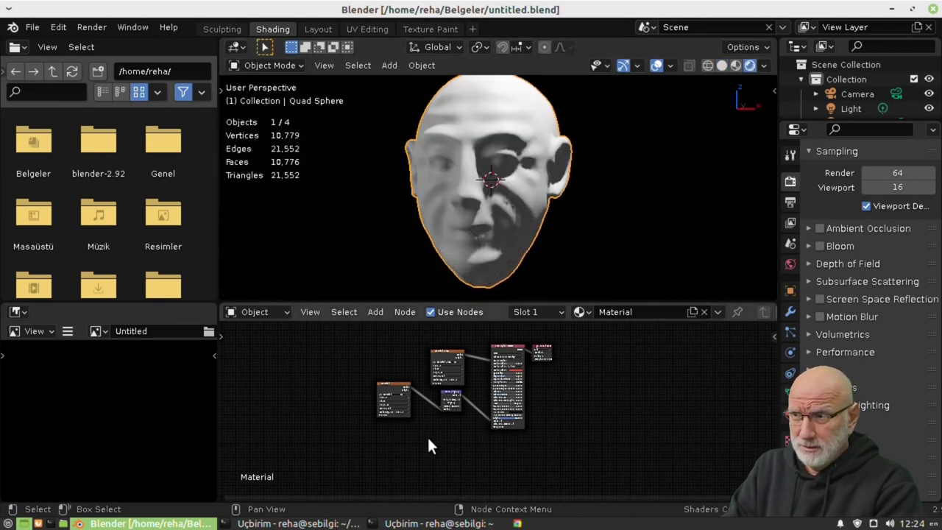
middle_drag(552, 159, 656, 154)
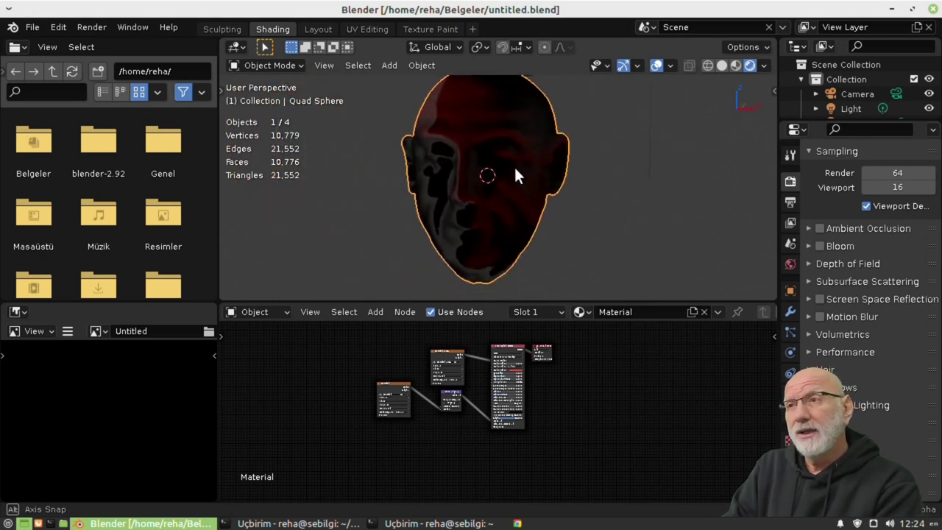
mouse_move(658, 158)
middle_down()
mouse_move(493, 177)
mouse_move(564, 188)
mouse_move(442, 181)
middle_up()
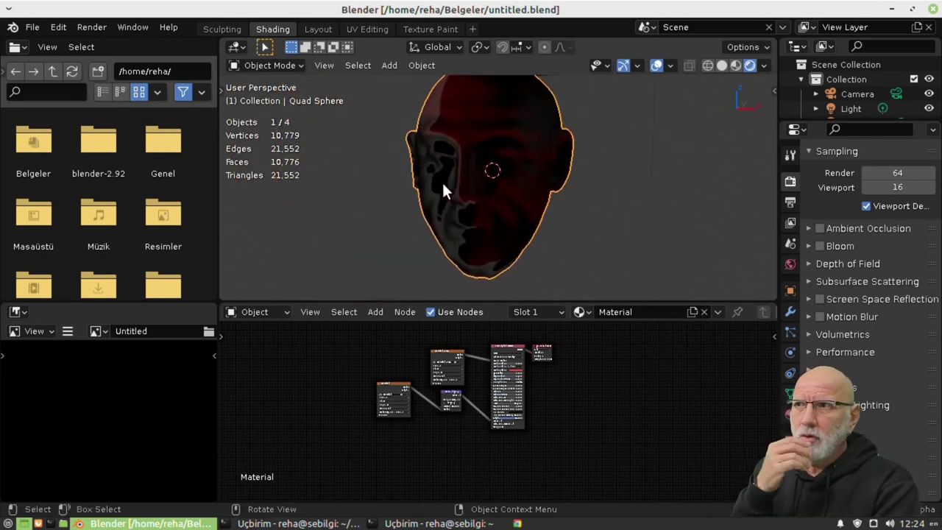
- Browse the File > New templates for a fresh file
click(35, 25)
mouse_move(58, 27)
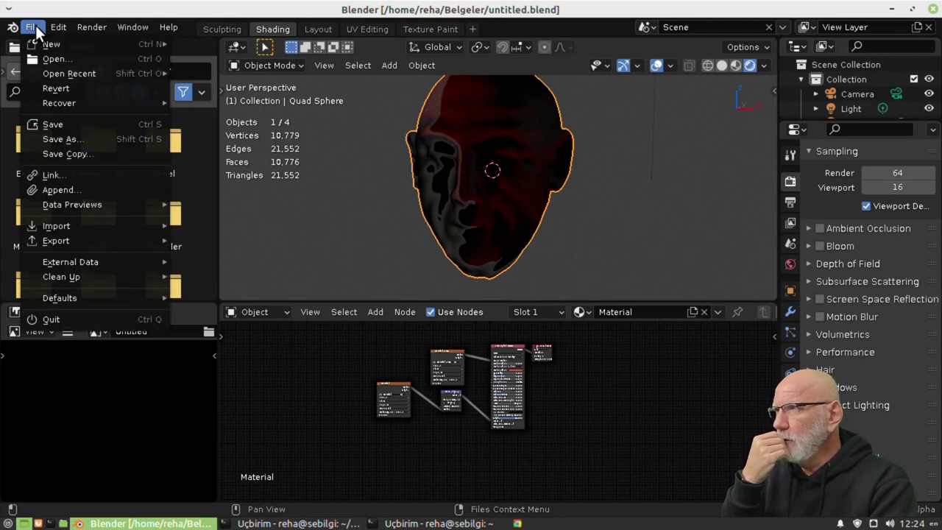
click(30, 24)
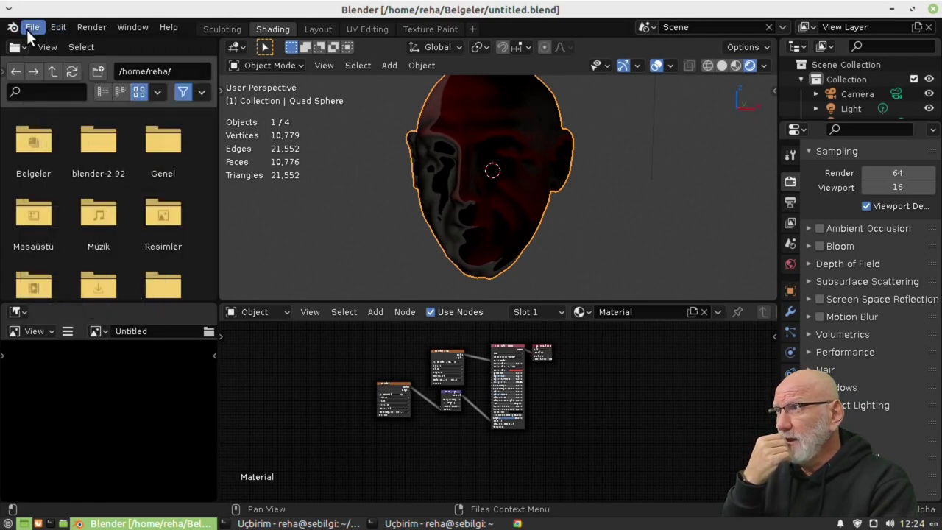
click(26, 29)
- Start a new Sculpting file, try one Draw stroke on the Quad Sphere, and undo it
click(241, 73)
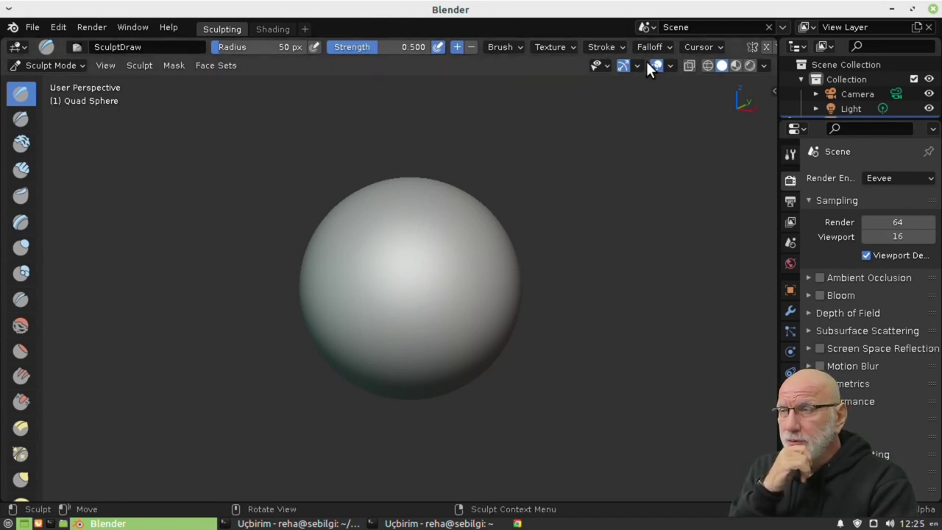
drag(459, 273, 416, 276)
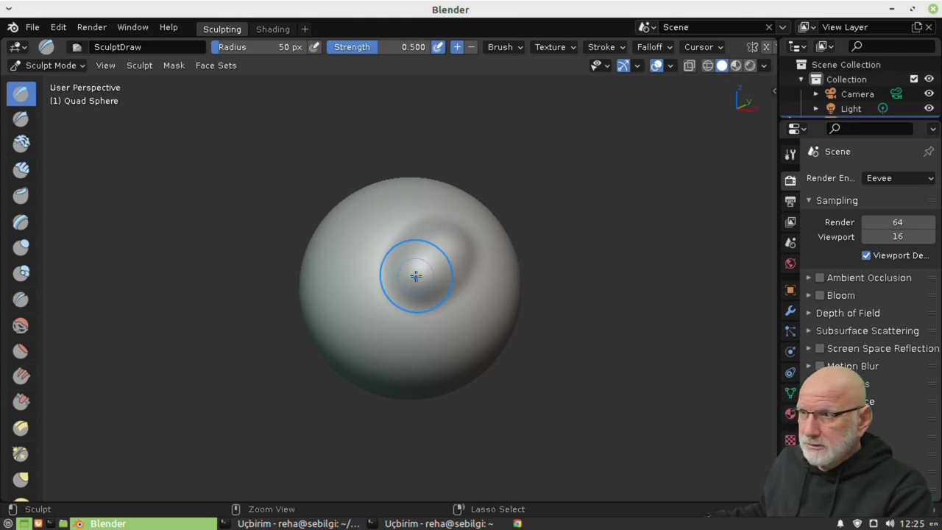
key(ctrl+z)
scroll(626, 46, down, 4)
scroll(613, 45, down, 3)
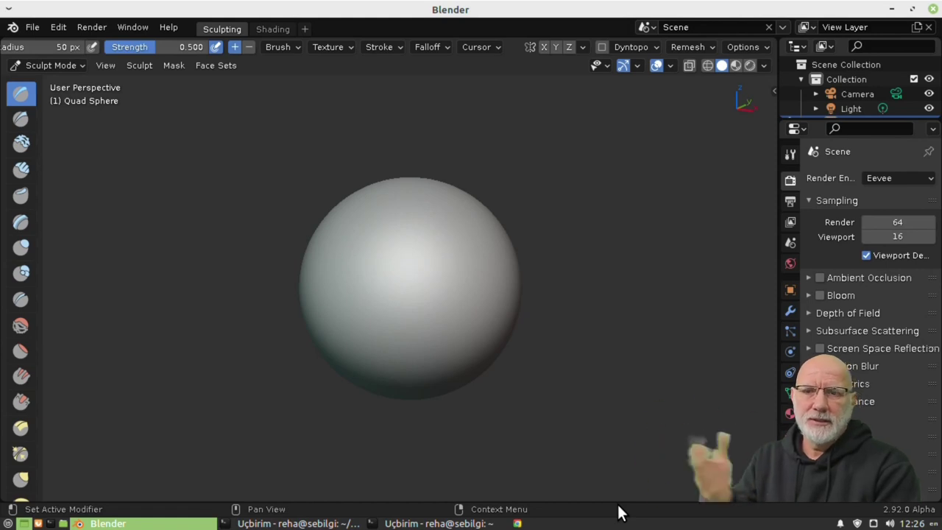
- Enable System Memory in the status bar's right-click display options
right_click(775, 512)
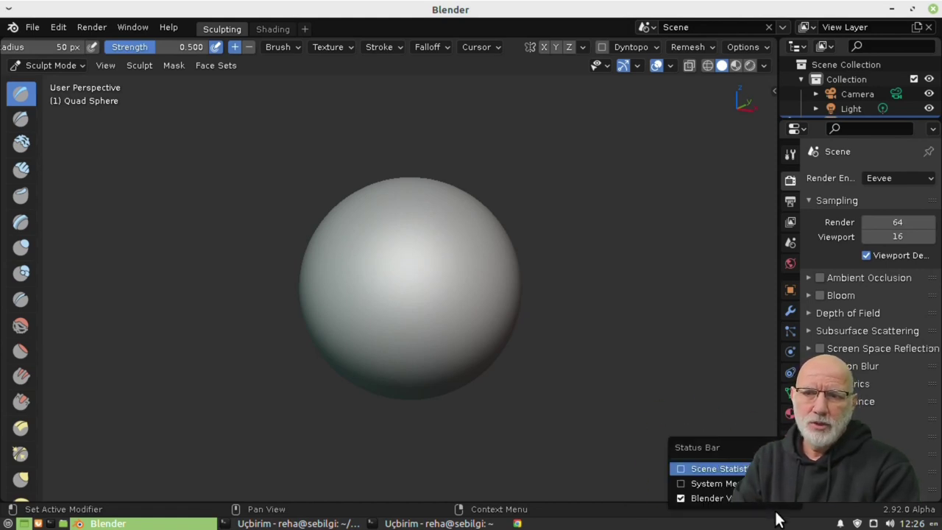
click(716, 483)
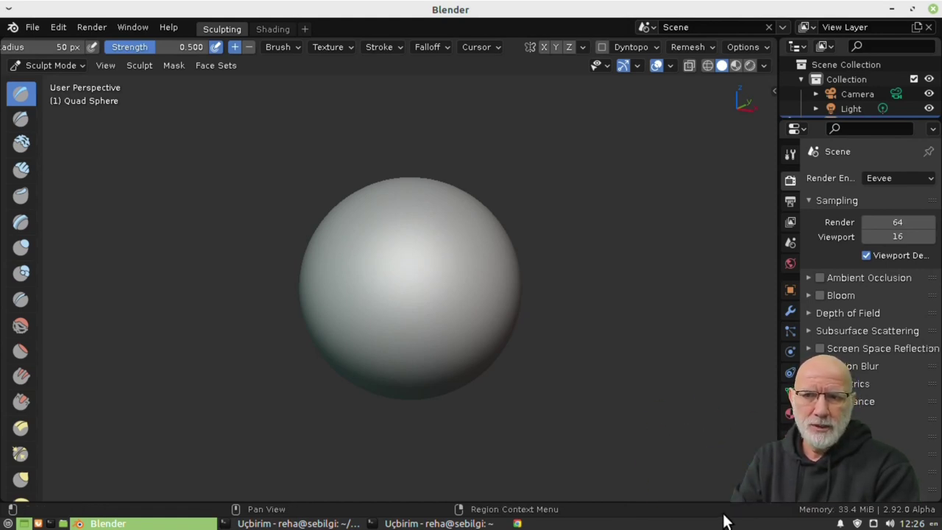
right_click(713, 514)
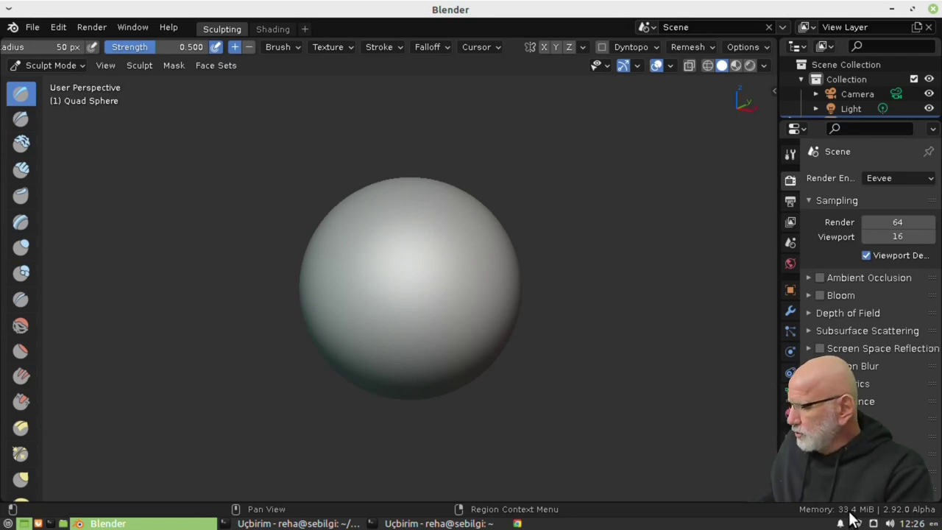
key(alt+Tab)
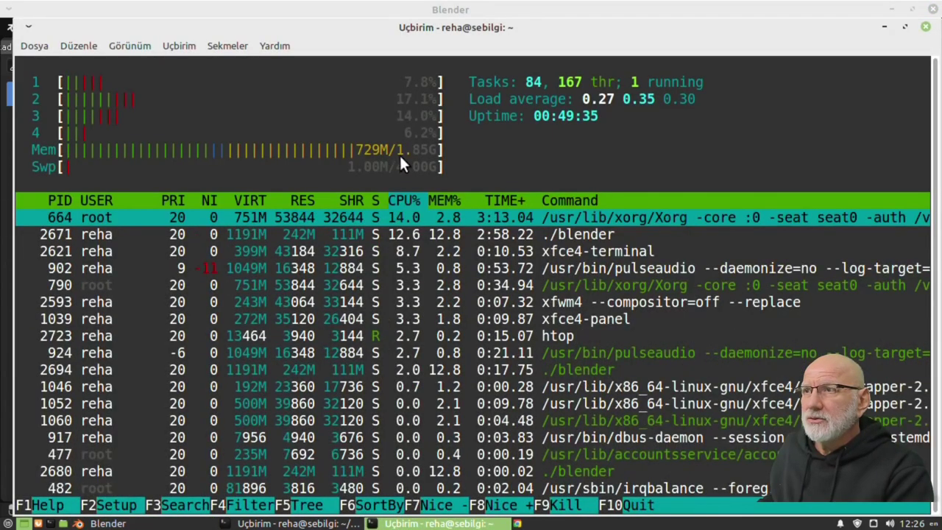
key(alt+Tab)
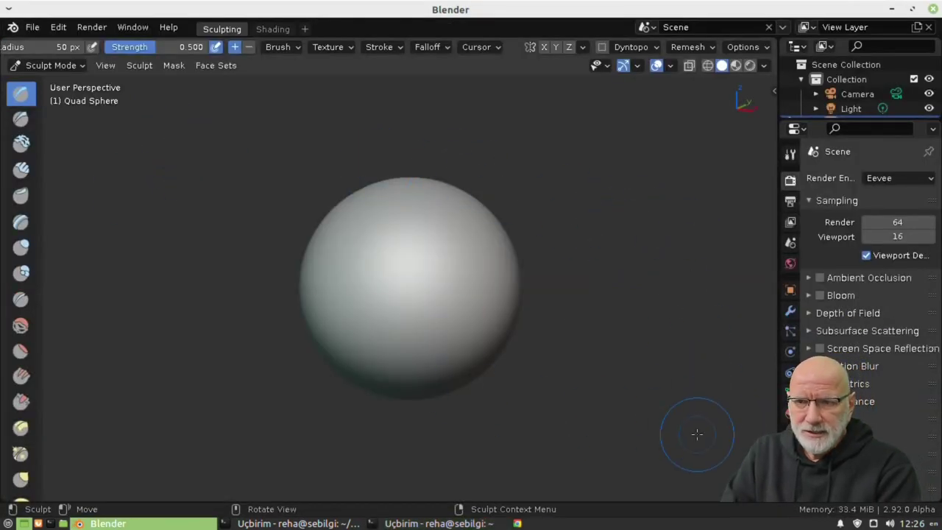
- Turn on scene statistics in the status bar, then remove them again
right_click(758, 511)
click(723, 471)
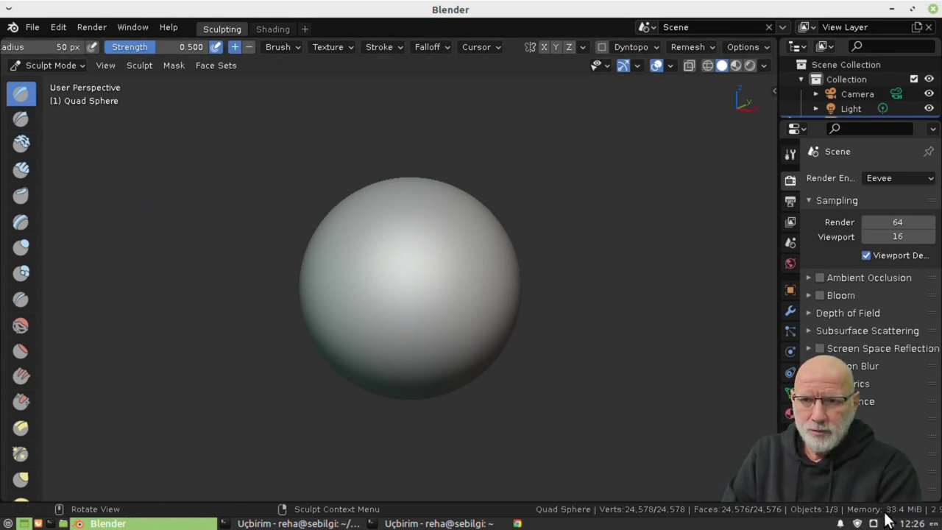
right_click(470, 509)
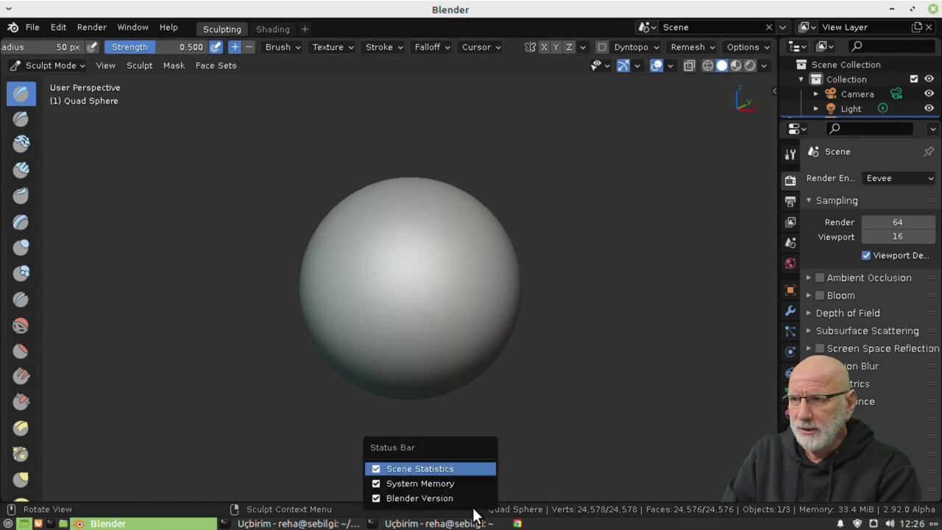
click(400, 466)
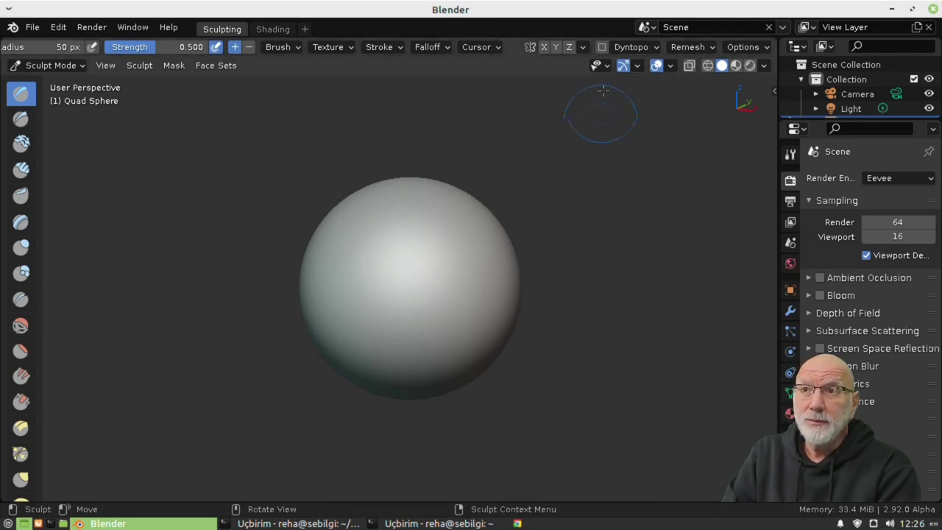
- Enable the Statistics and Wireframe viewport overlays, showing 24,578 vertices and 24,576 faces
click(667, 65)
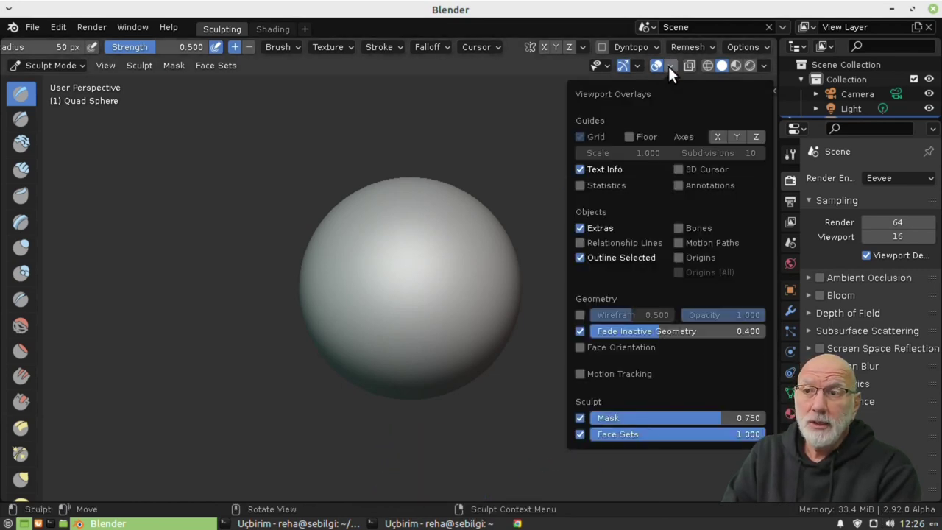
click(583, 186)
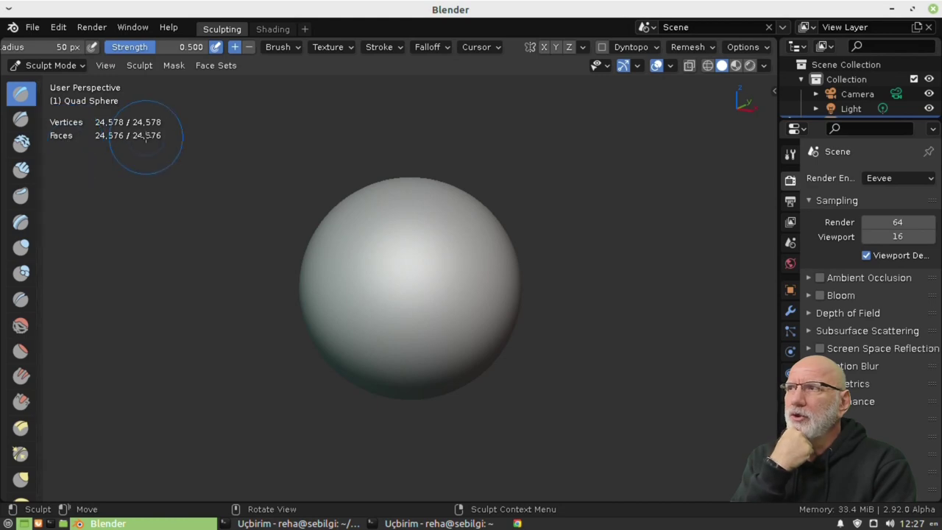
click(667, 65)
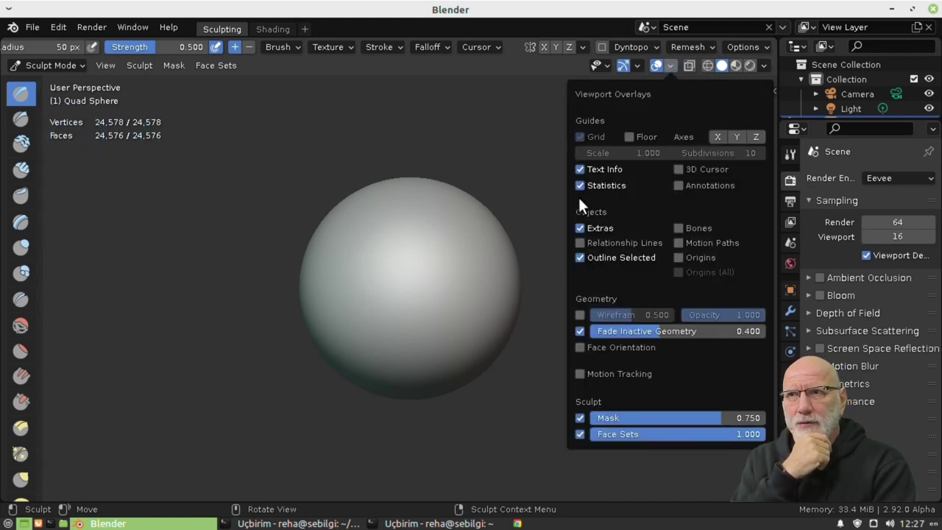
click(580, 315)
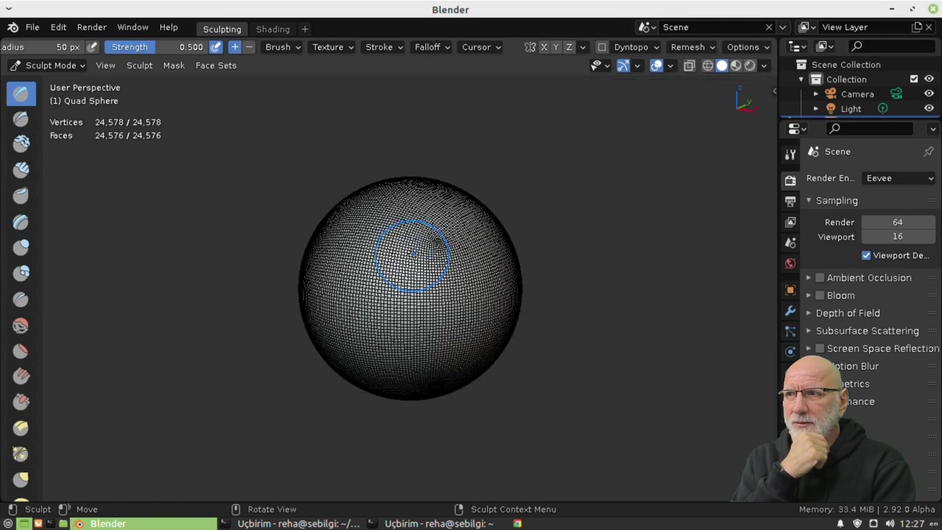
scroll(365, 259, up, 5)
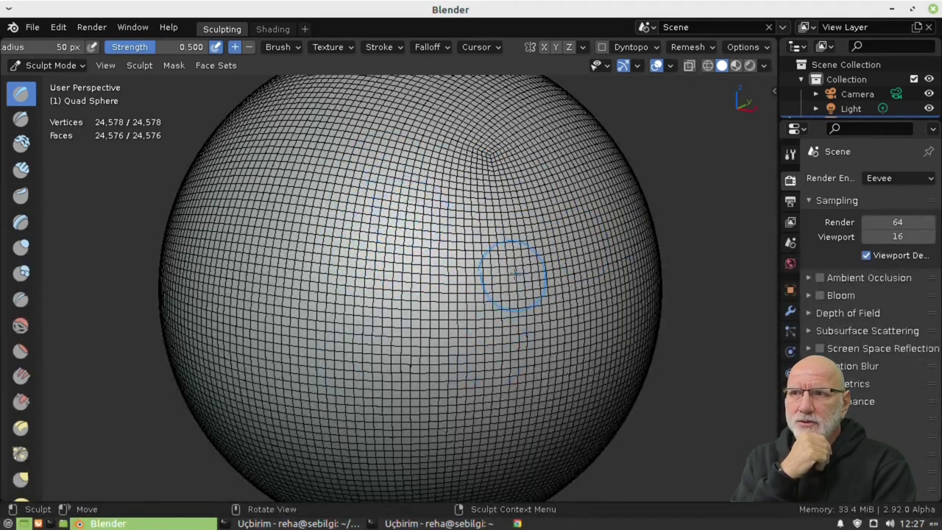
scroll(517, 270, down, 4)
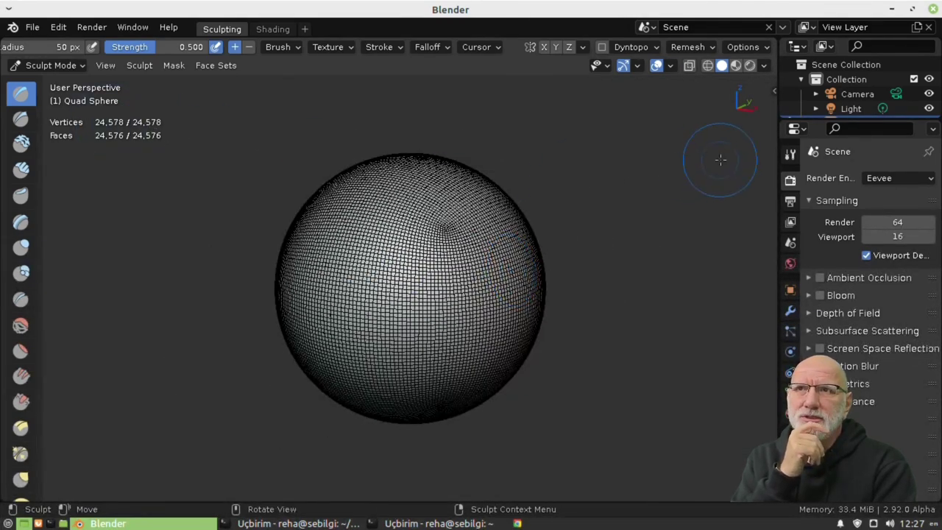
- Uncheck the Wireframe overlay so the Quad Sphere returns to plain smooth shading
click(670, 66)
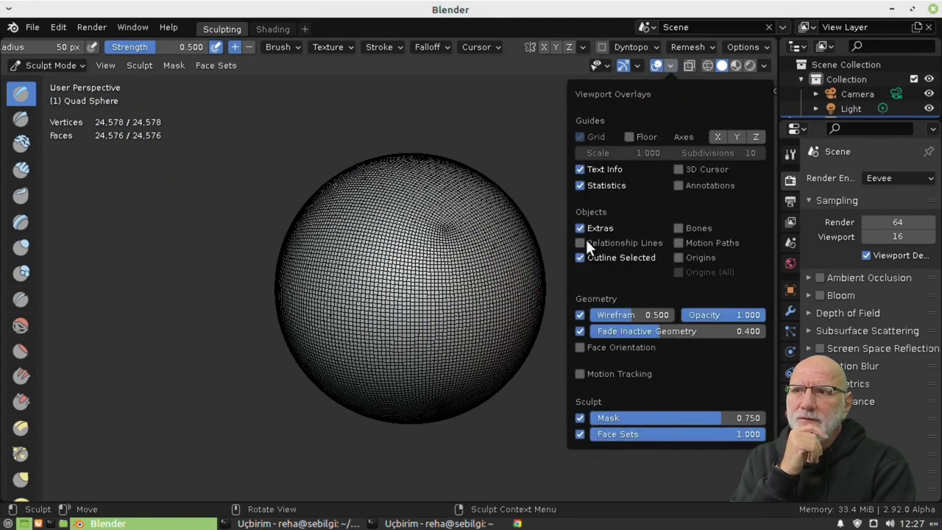
click(581, 314)
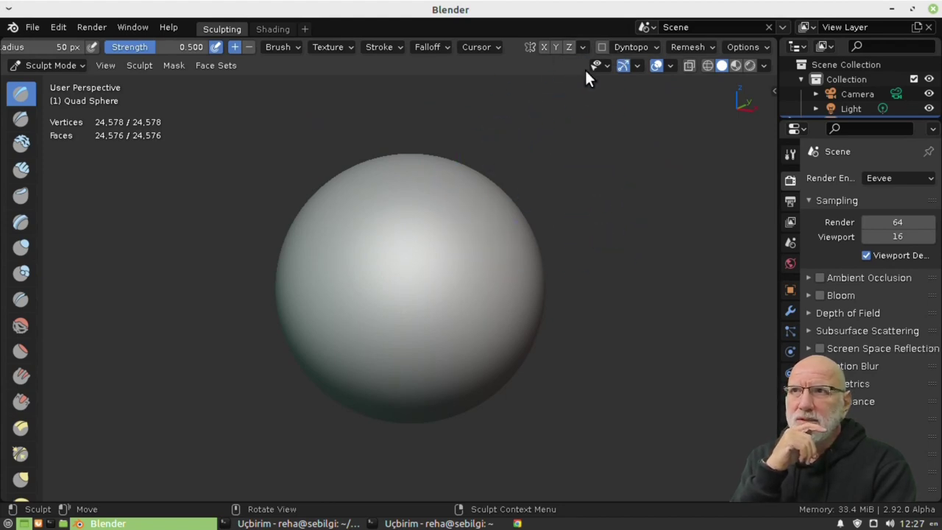
- Enable X-axis symmetry and sculpt mirrored bumps onto the sphere with the Draw brush
click(544, 47)
middle_drag(332, 179, 372, 249)
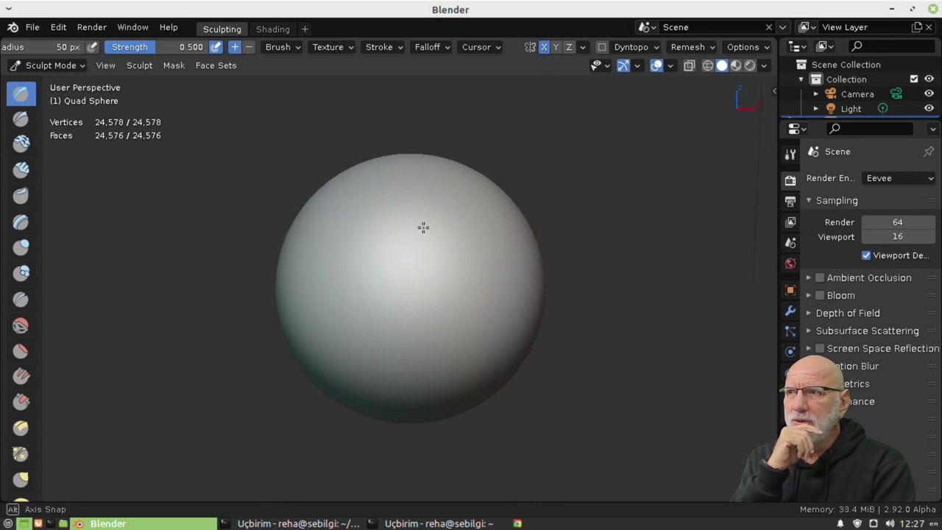
mouse_move(438, 282)
mouse_down()
mouse_move(470, 269)
mouse_move(442, 280)
mouse_move(464, 290)
mouse_move(465, 269)
mouse_move(419, 216)
mouse_up()
scroll(456, 254, up, 2)
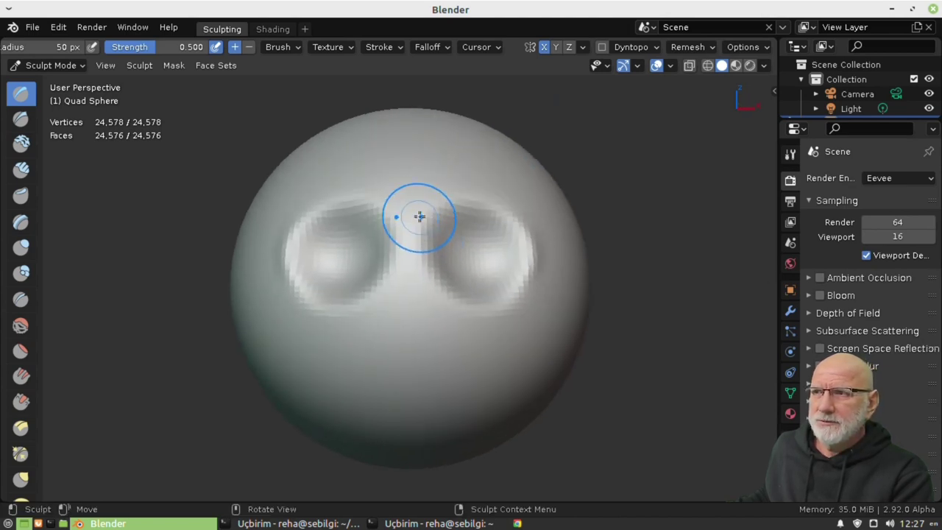
scroll(428, 256, down, 3)
middle_drag(432, 254, 420, 270)
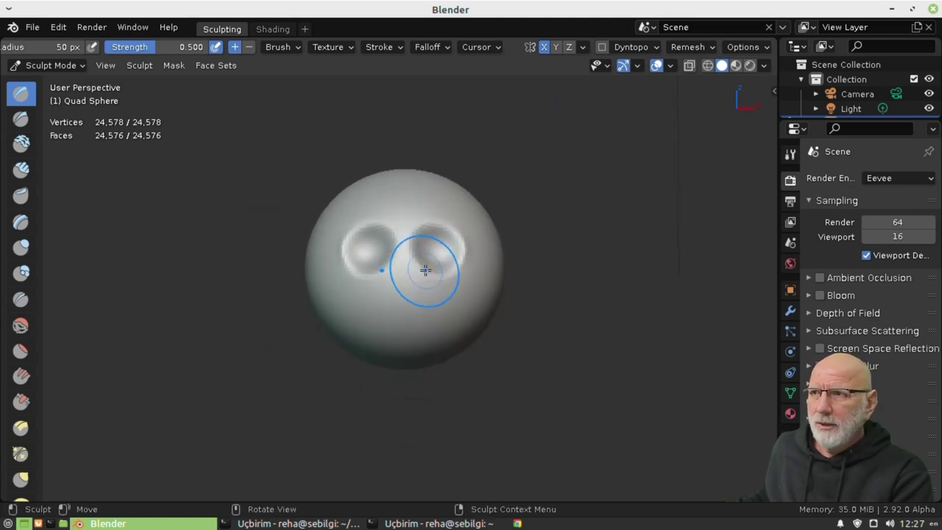
scroll(421, 269, up, 2)
- Raise a nose bulge and carve a smiling mouth groove below it
mouse_move(406, 278)
mouse_down()
mouse_move(387, 278)
mouse_move(398, 278)
mouse_up()
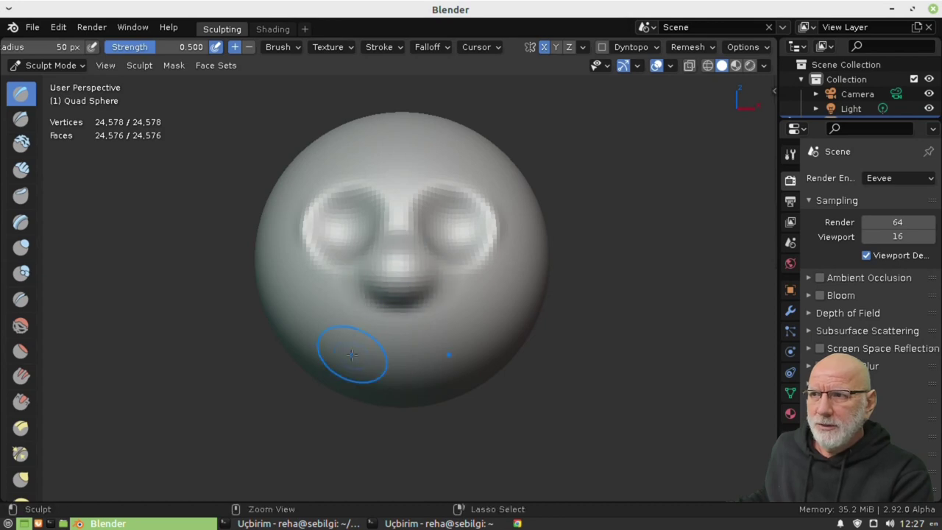
drag(449, 333, 359, 339)
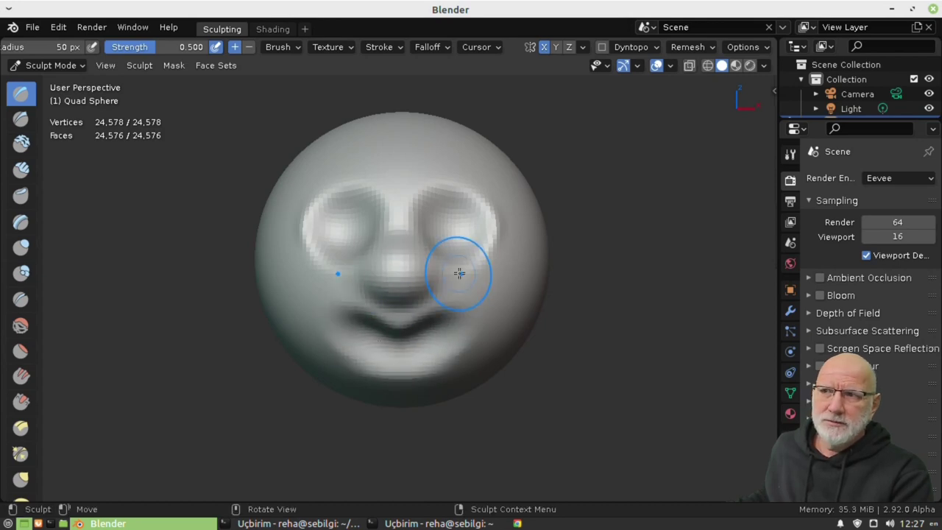
mouse_move(458, 273)
middle_down()
mouse_move(421, 248)
mouse_move(436, 230)
middle_up()
scroll(436, 230, up, 1)
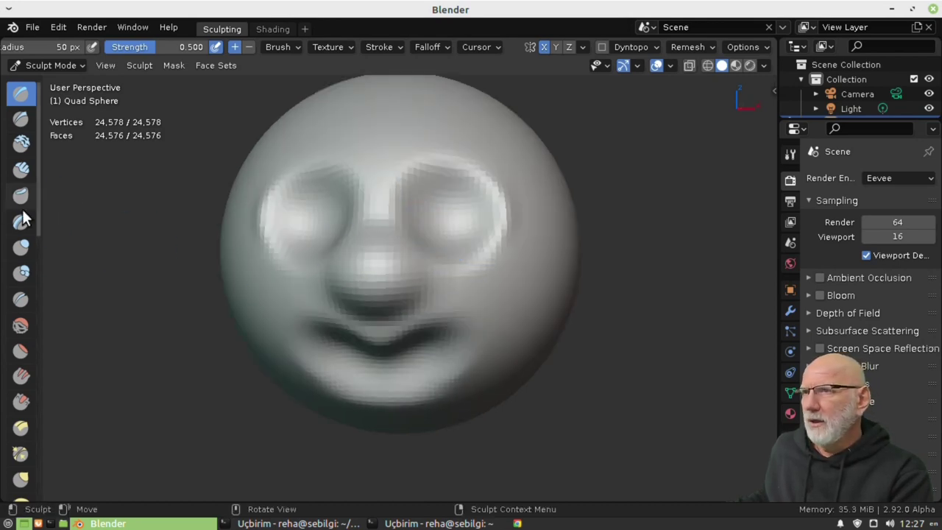
- Build raised rings with swirled detail around both eye sockets, and deepen the mouth groove
mouse_move(440, 209)
mouse_down()
mouse_move(449, 206)
mouse_move(431, 223)
mouse_up()
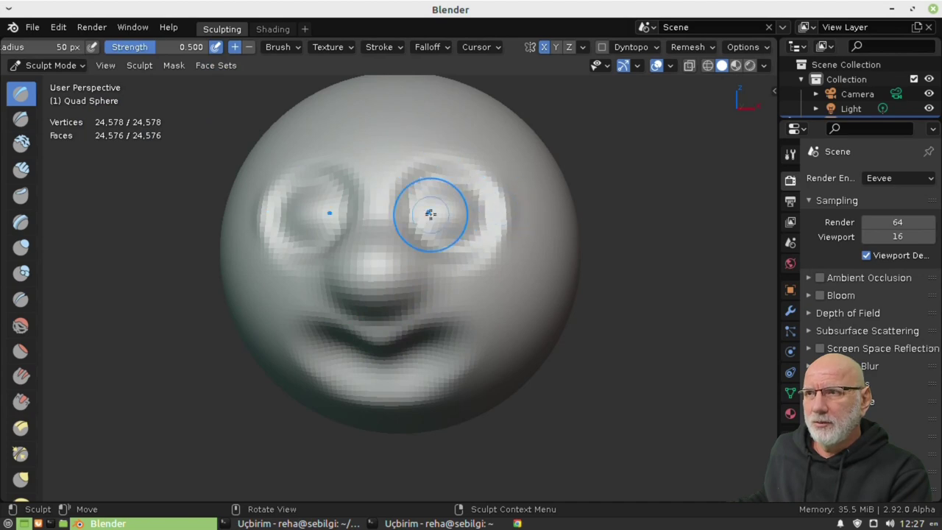
mouse_move(431, 213)
mouse_down()
mouse_move(431, 284)
mouse_move(394, 272)
mouse_move(446, 283)
mouse_up()
scroll(432, 284, up, 2)
scroll(401, 319, down, 2)
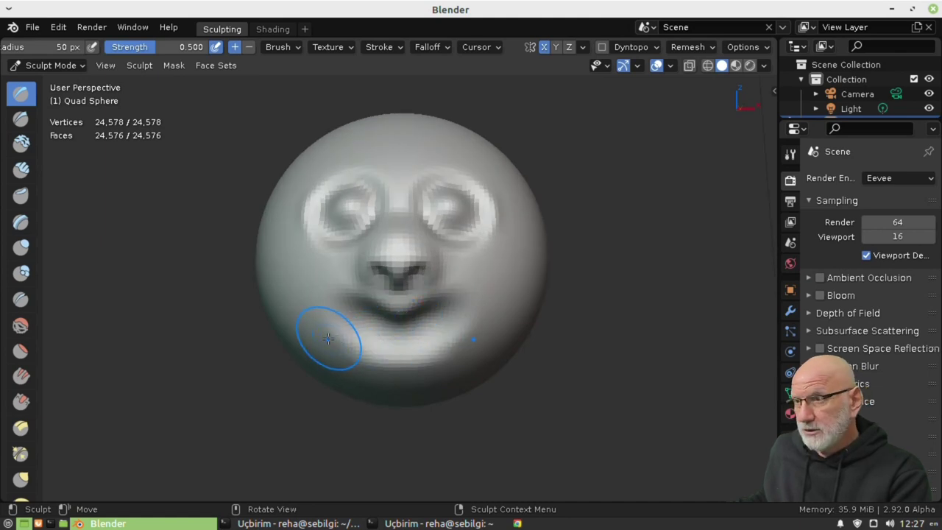
mouse_move(315, 385)
middle_down()
mouse_move(410, 358)
mouse_move(388, 326)
middle_up()
scroll(389, 326, up, 2)
drag(389, 326, 354, 305)
- With the Crease brush, cut a sharper upper lip line and a line along the cheek
click(22, 298)
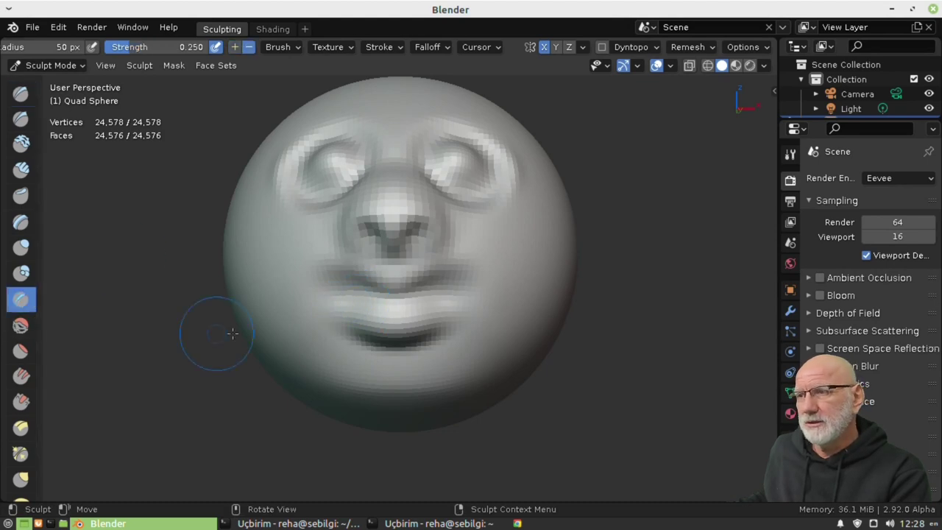
drag(363, 294, 365, 295)
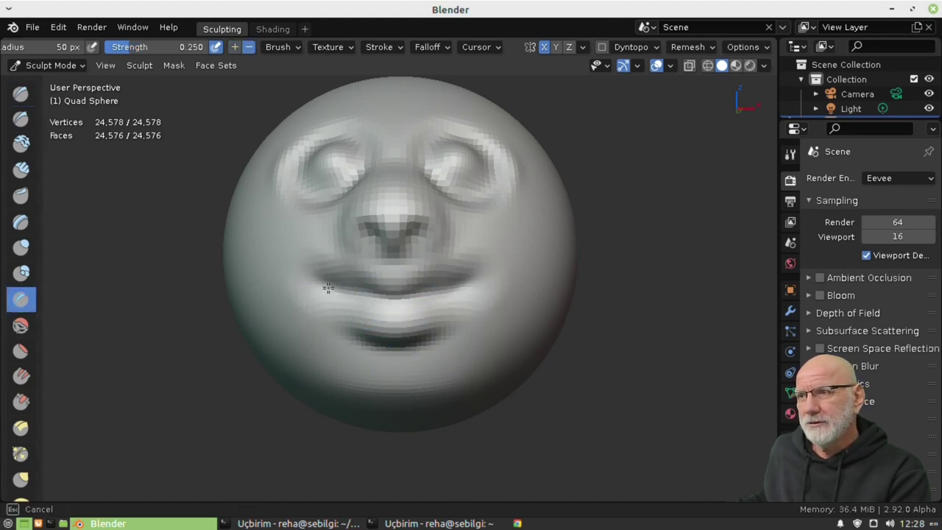
middle_drag(391, 280, 349, 287)
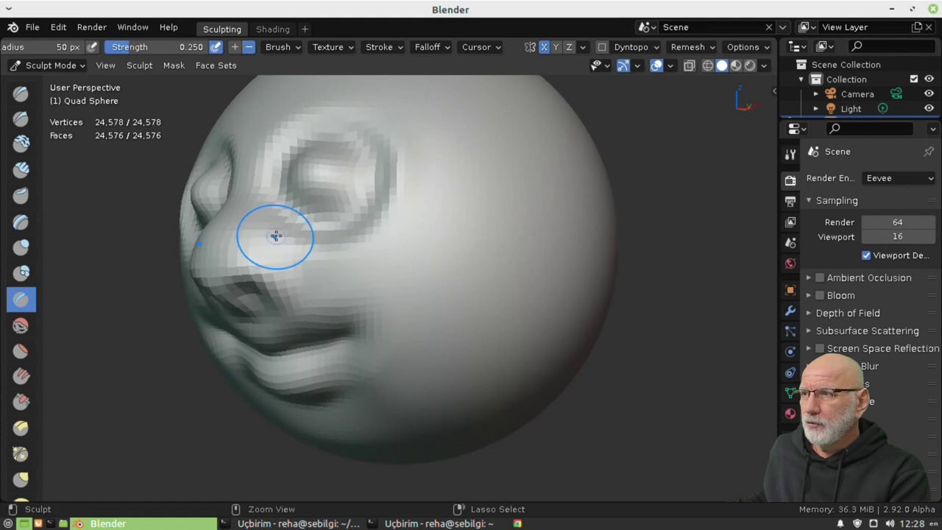
mouse_move(276, 235)
mouse_down()
mouse_move(291, 296)
mouse_move(289, 283)
mouse_move(271, 280)
mouse_move(273, 253)
mouse_move(262, 280)
mouse_move(305, 295)
mouse_up()
- Return to the Draw brush with X and sculpt a raised brow ridge above the eyes
key(x)
mouse_move(305, 295)
middle_down()
mouse_move(336, 288)
mouse_move(399, 157)
mouse_move(399, 246)
middle_up()
scroll(387, 250, up, 2)
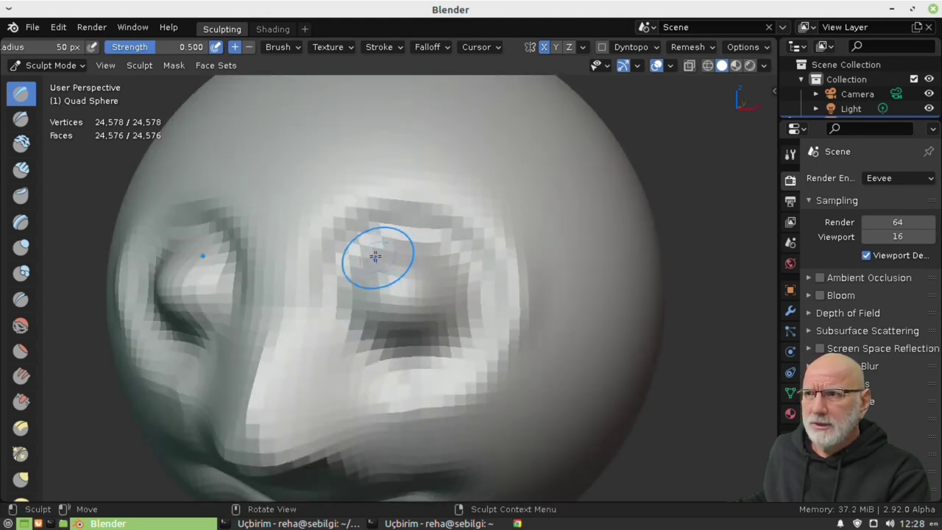
mouse_move(374, 257)
mouse_down()
mouse_move(378, 248)
mouse_move(448, 260)
mouse_move(368, 248)
mouse_move(372, 223)
mouse_move(484, 238)
mouse_up()
scroll(471, 269, down, 5)
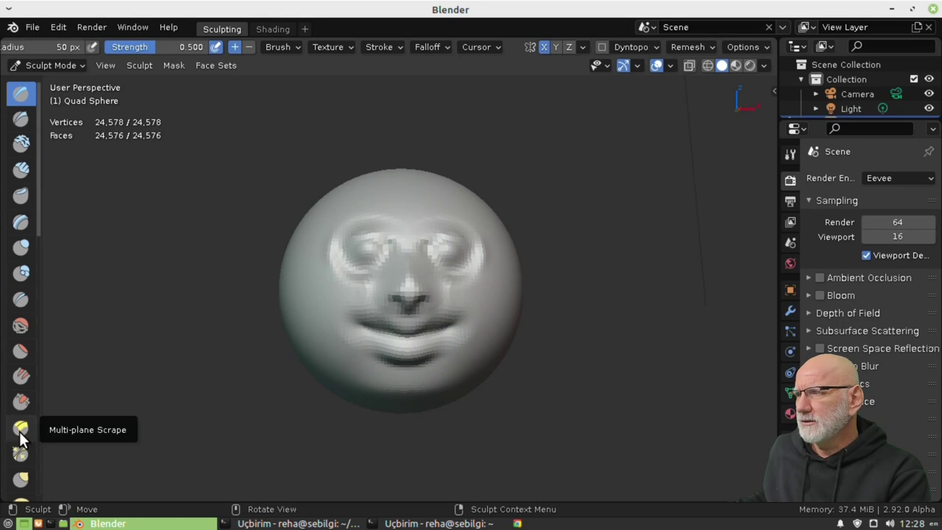
- Use the Grab brush at 164 px radius to pull the sphere down into an elongated head
scroll(29, 443, down, 3)
click(26, 391)
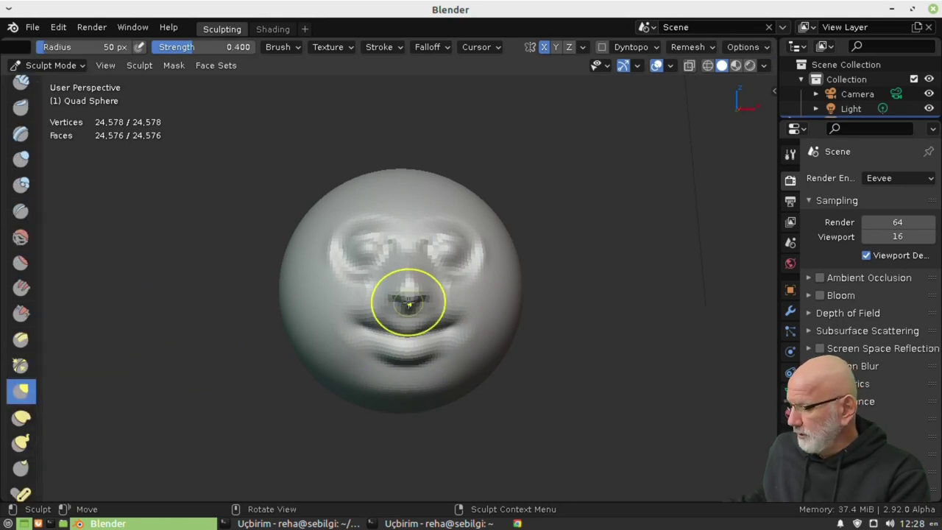
key(f)
click(308, 337)
scroll(308, 337, down, 3)
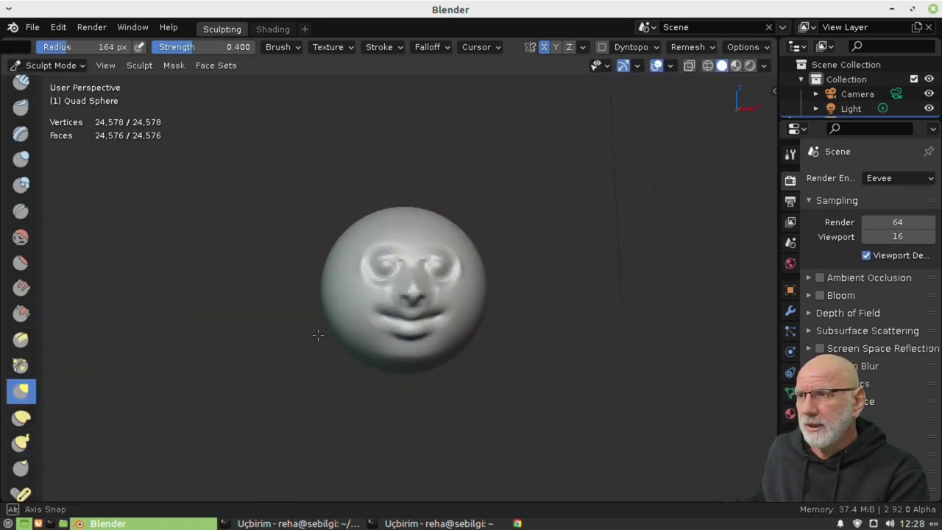
scroll(316, 323, up, 2)
middle_drag(304, 284, 353, 284)
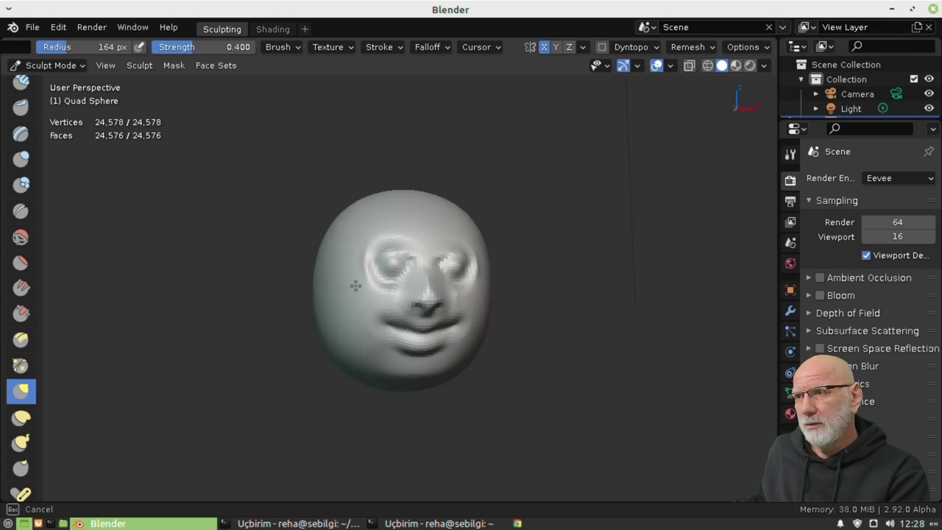
drag(358, 286, 326, 336)
drag(314, 370, 366, 238)
- Shrink the Grab brush radius to 76 px and inspect the fuller chin from the side and below
middle_drag(366, 238, 368, 246)
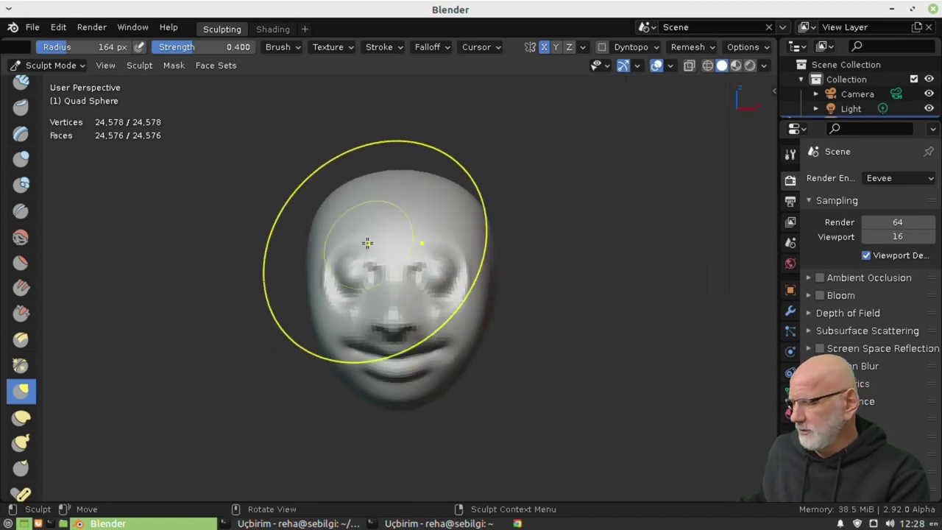
key(f)
click(439, 256)
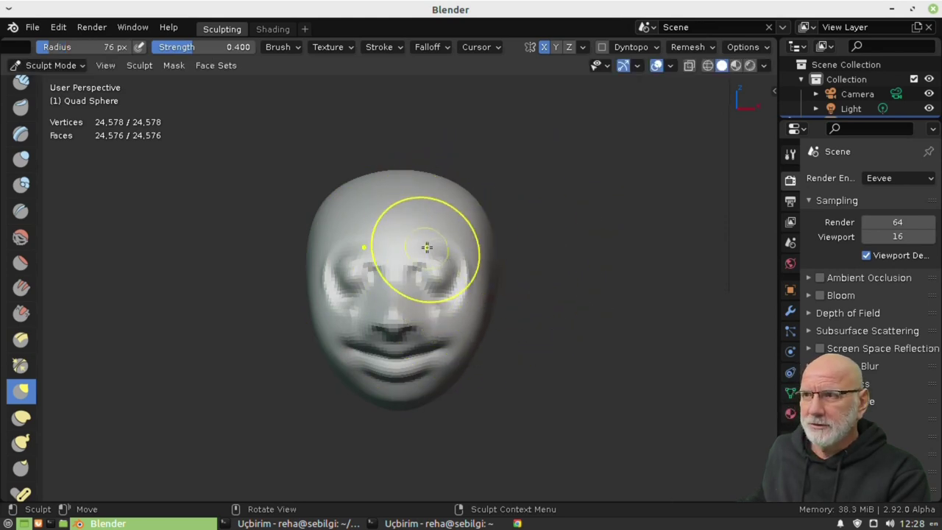
scroll(438, 248, up, 2)
middle_drag(452, 251, 435, 276)
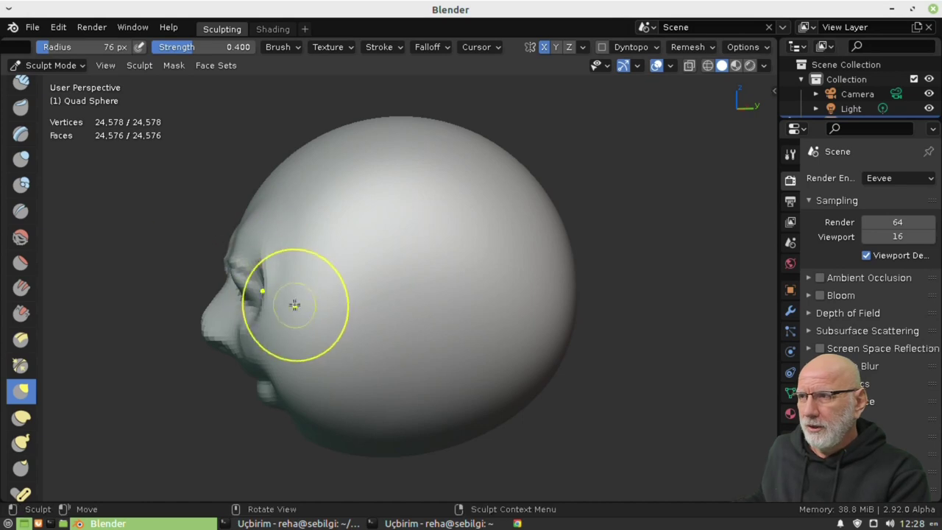
mouse_move(360, 349)
middle_down()
mouse_move(493, 373)
mouse_move(382, 434)
mouse_move(414, 323)
mouse_move(466, 266)
mouse_move(452, 238)
middle_up()
scroll(435, 335, up, 3)
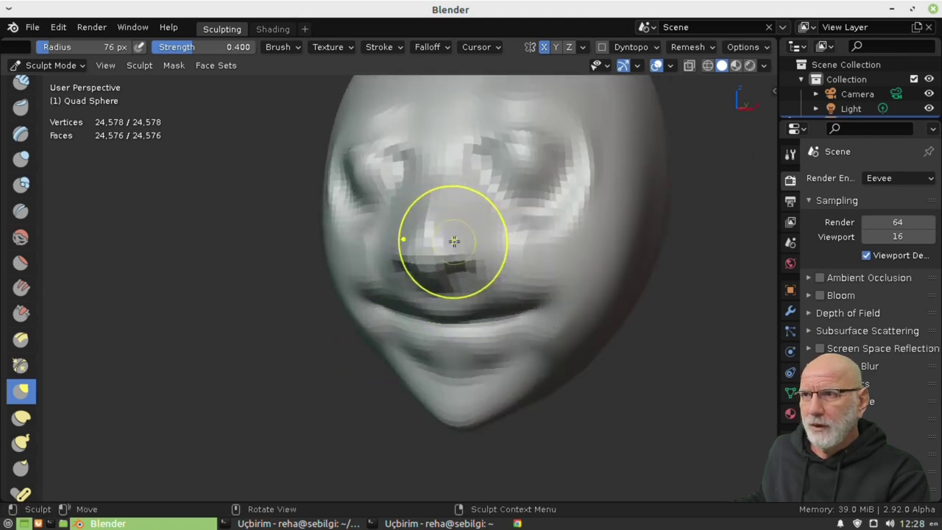
- Cancel the radius adjustment and orbit around the elongated head, checking both profiles and the underside
scroll(479, 228, up, 2)
key(Escape)
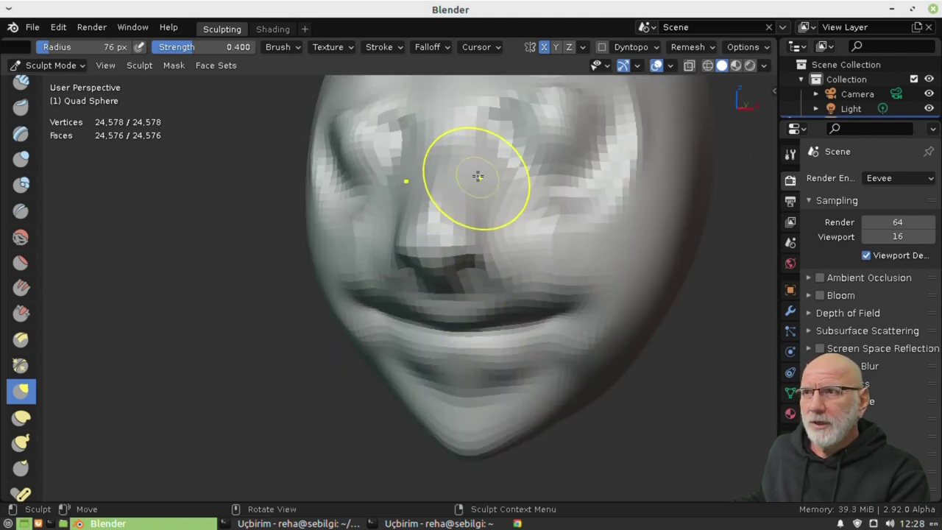
mouse_move(463, 174)
middle_down()
mouse_move(444, 237)
mouse_move(350, 245)
mouse_move(295, 210)
mouse_move(380, 234)
mouse_move(543, 246)
mouse_move(479, 223)
mouse_move(518, 185)
mouse_move(467, 221)
mouse_move(401, 215)
middle_up()
scroll(537, 246, down, 3)
scroll(400, 215, up, 1)
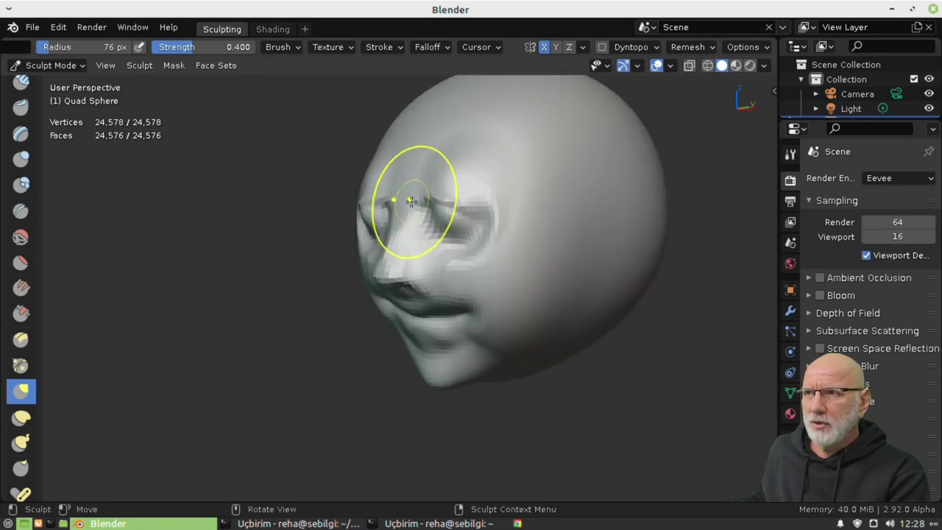
middle_drag(496, 229, 488, 220)
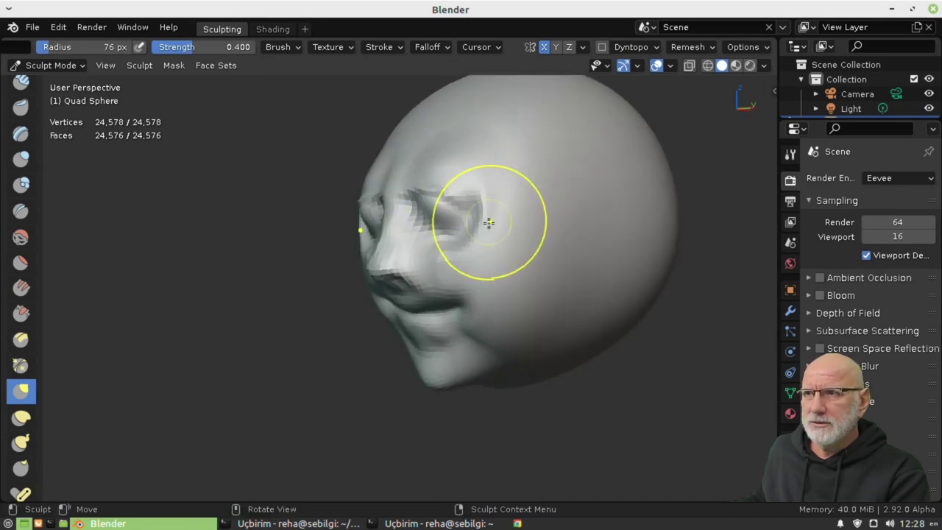
scroll(511, 164, up, 2)
scroll(403, 254, up, 1)
scroll(402, 254, up, 1)
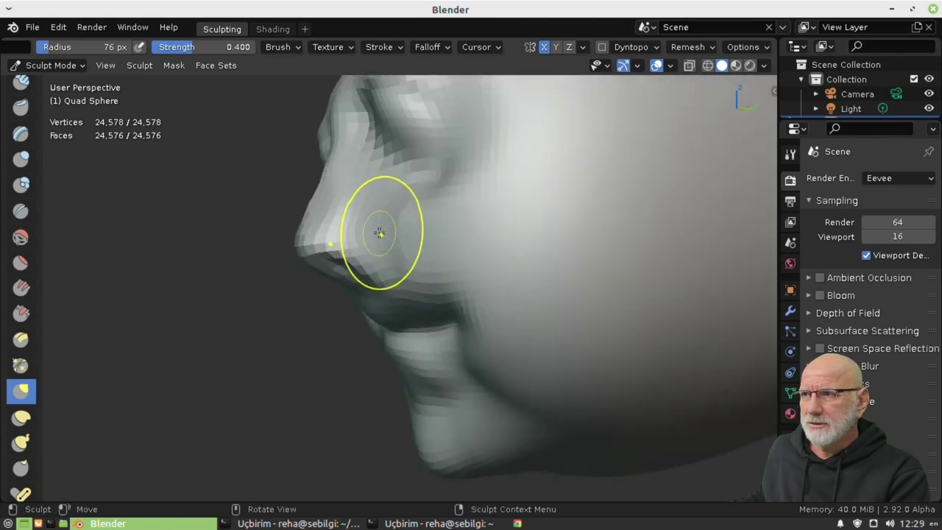
middle_drag(453, 252, 552, 343)
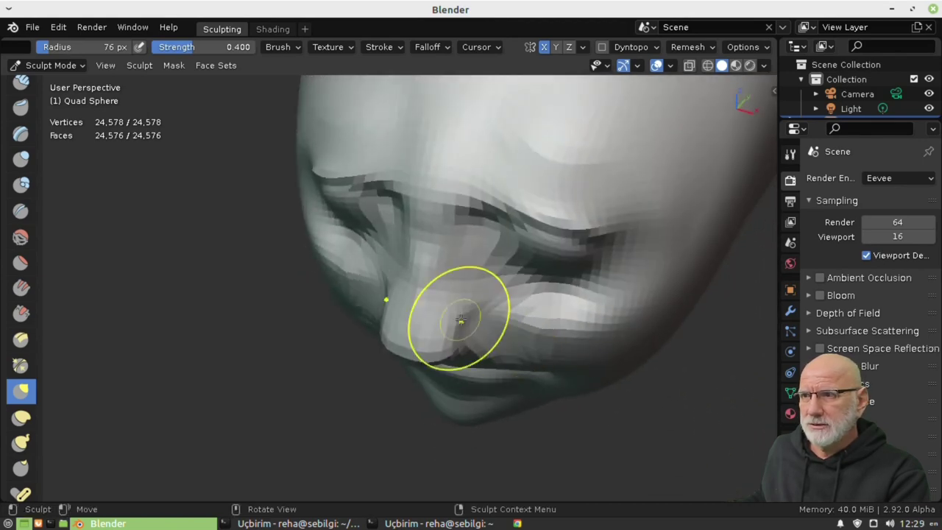
mouse_move(448, 359)
middle_down()
mouse_move(446, 385)
mouse_move(513, 243)
middle_up()
scroll(415, 249, down, 5)
scroll(385, 383, up, 1)
scroll(386, 331, up, 1)
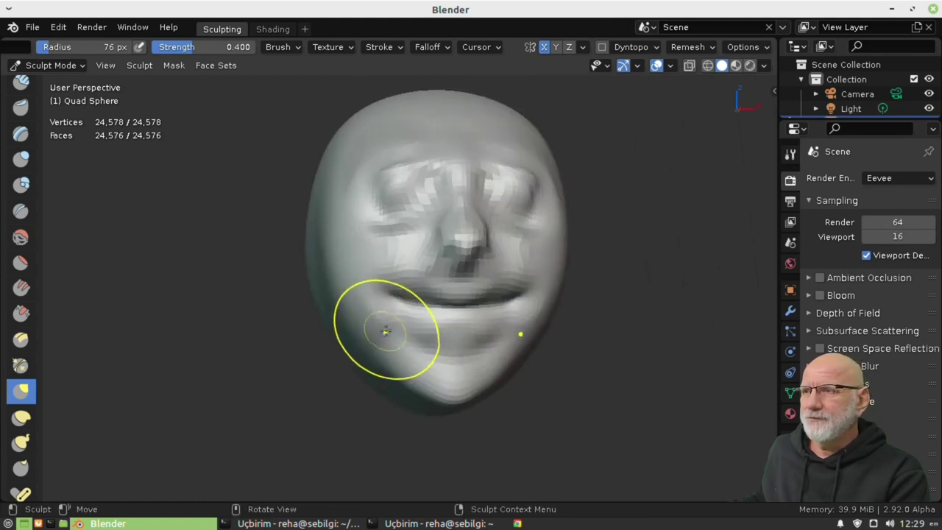
scroll(385, 331, down, 2)
mouse_move(385, 351)
middle_down()
mouse_move(380, 338)
mouse_move(522, 343)
middle_up()
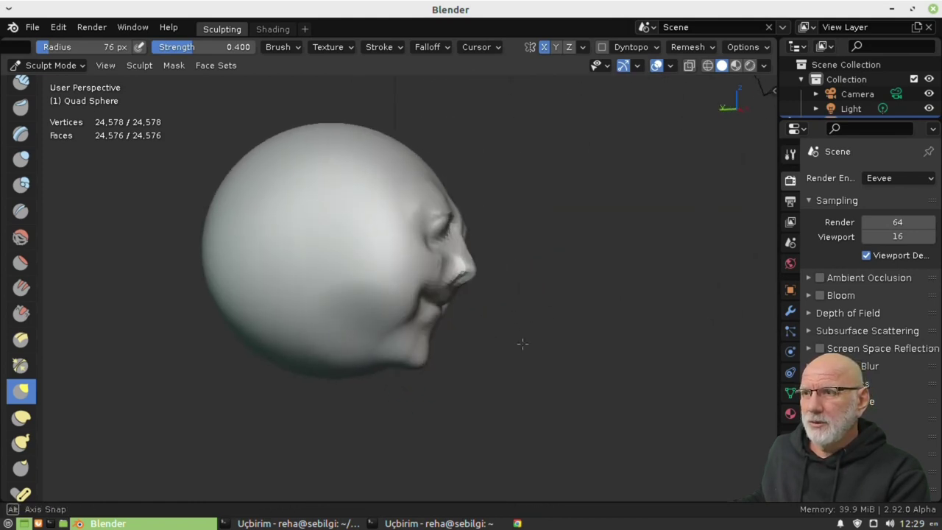
mouse_move(400, 400)
middle_down()
mouse_move(402, 363)
mouse_move(383, 394)
mouse_move(320, 395)
middle_up()
scroll(383, 393, down, 3)
scroll(339, 332, up, 2)
middle_drag(361, 274, 364, 286)
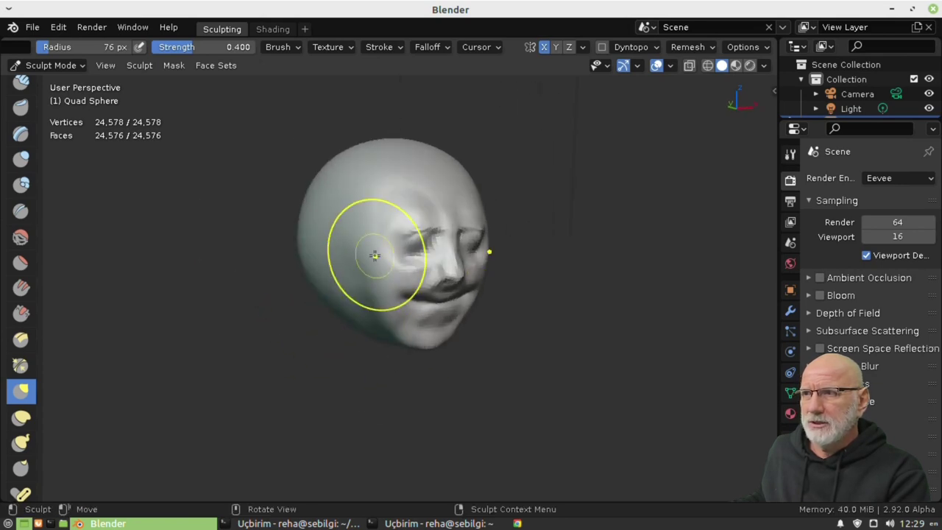
middle_drag(375, 255, 321, 217)
scroll(331, 240, up, 2)
mouse_move(421, 223)
middle_down()
mouse_move(330, 240)
mouse_move(457, 213)
middle_up()
- Pull the eye socket area with the Grab brush, then check the nose and mouth in profile
drag(475, 192, 424, 186)
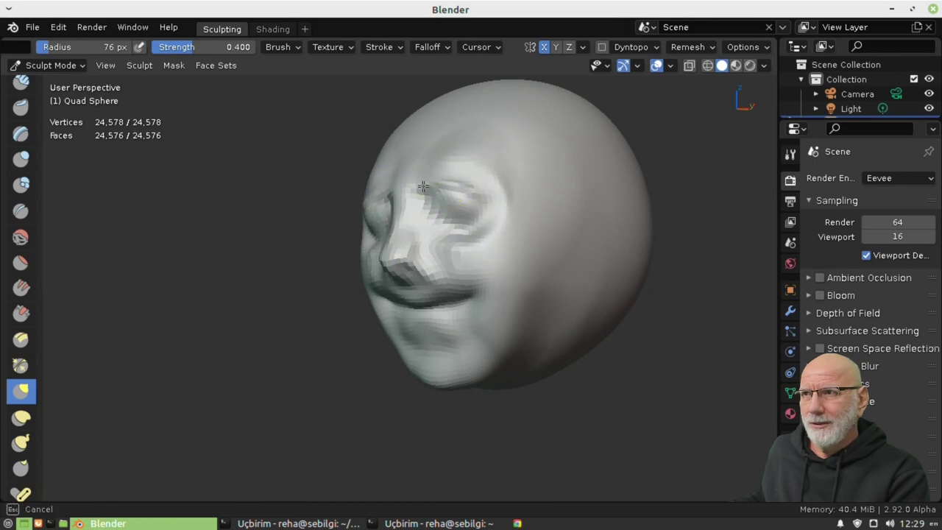
mouse_move(422, 228)
middle_down()
mouse_move(383, 237)
mouse_move(397, 280)
mouse_move(431, 279)
middle_up()
scroll(399, 285, up, 2)
scroll(441, 272, up, 1)
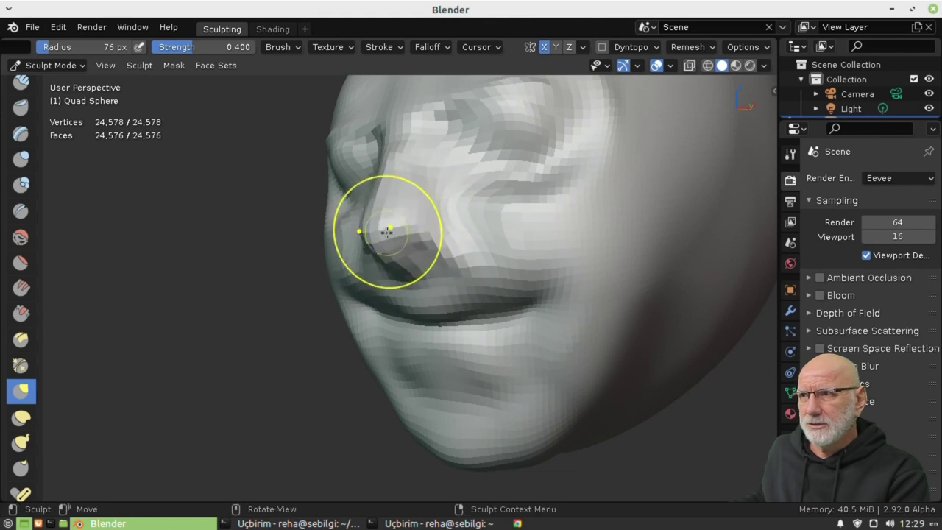
mouse_move(455, 312)
middle_down()
mouse_move(372, 294)
mouse_move(410, 316)
mouse_move(432, 294)
mouse_move(464, 332)
mouse_move(407, 335)
mouse_move(523, 332)
mouse_move(438, 336)
middle_up()
scroll(410, 316, down, 3)
scroll(395, 290, up, 3)
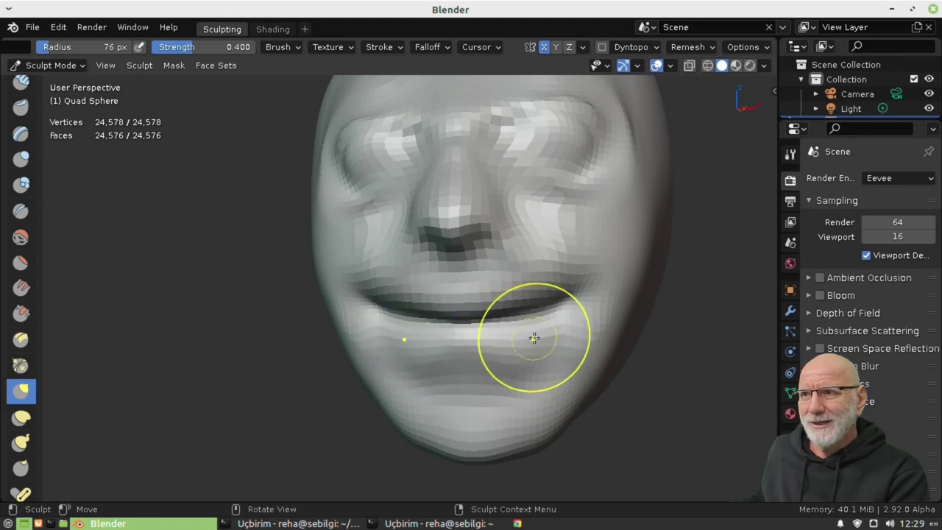
middle_drag(536, 341, 416, 347)
mouse_move(444, 339)
middle_down()
mouse_move(463, 312)
mouse_move(433, 314)
mouse_move(432, 206)
mouse_move(400, 242)
mouse_move(368, 212)
mouse_move(457, 267)
mouse_move(390, 316)
middle_up()
scroll(400, 231, up, 3)
scroll(363, 252, up, 2)
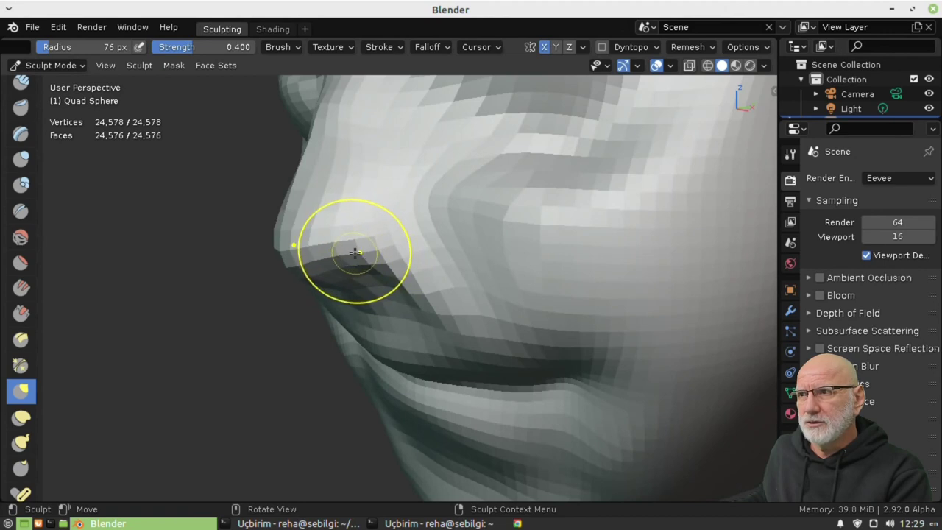
scroll(364, 262, down, 3)
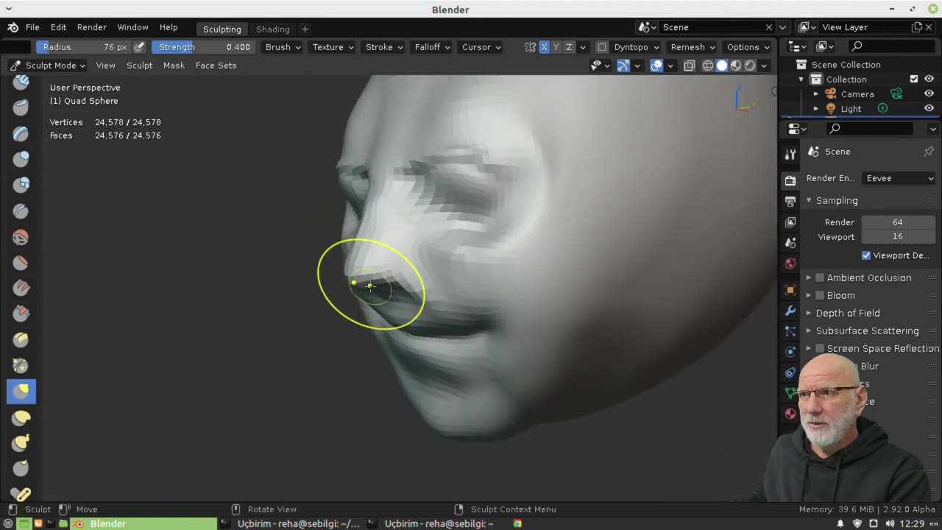
scroll(370, 286, up, 3)
middle_drag(366, 287, 362, 290)
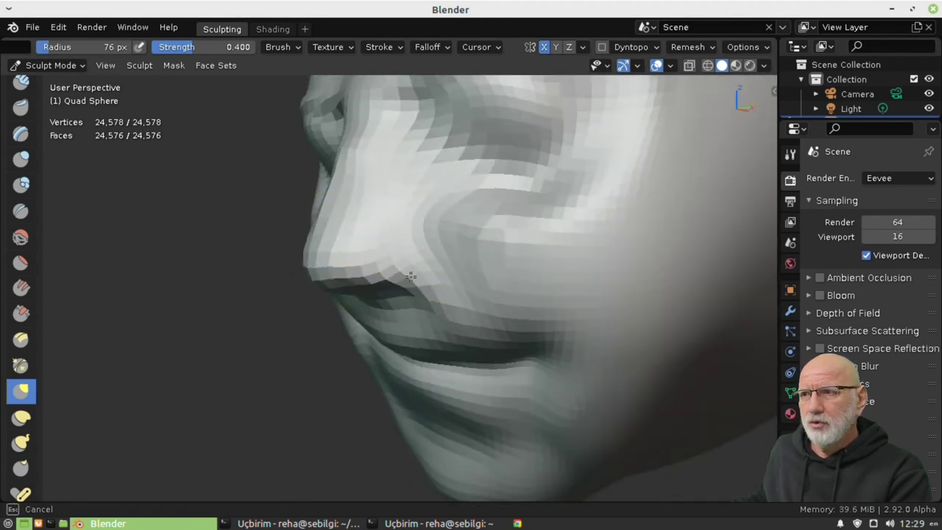
scroll(395, 263, down, 3)
middle_drag(444, 197, 488, 236)
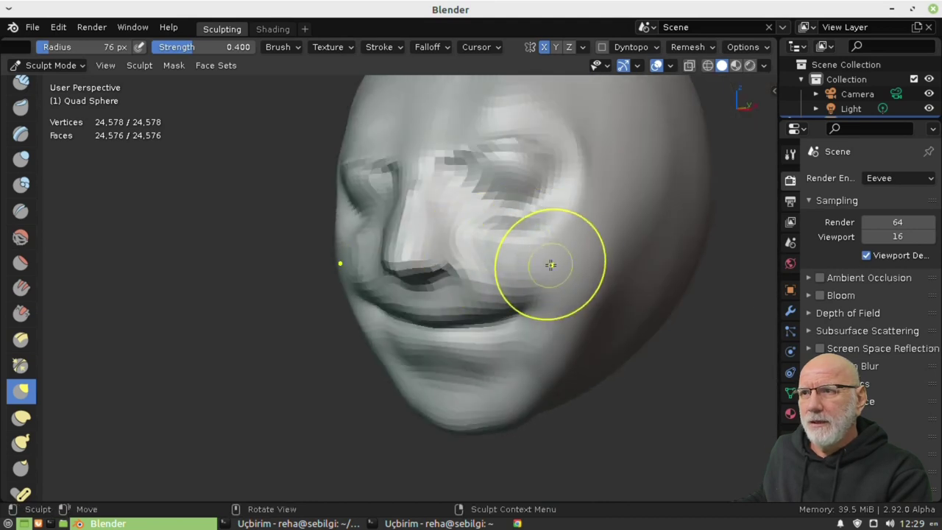
middle_drag(552, 269, 562, 309)
scroll(562, 309, down, 2)
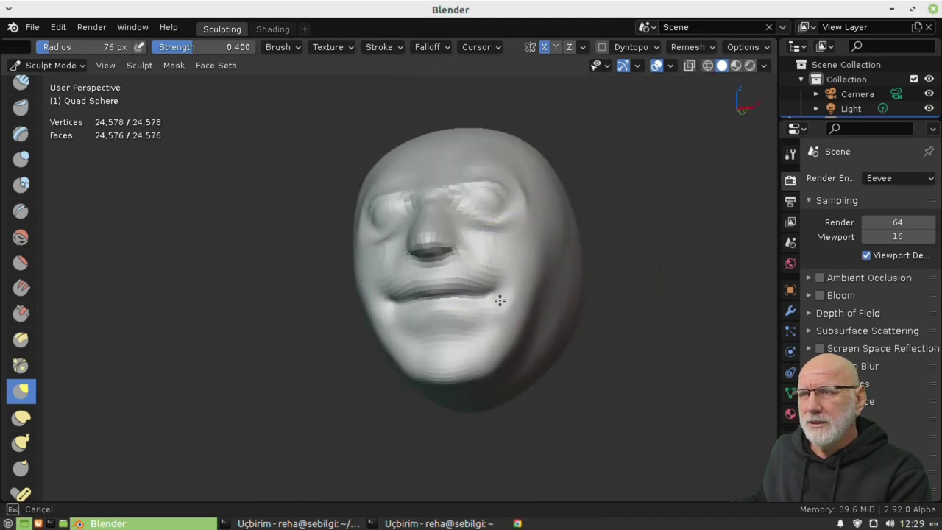
mouse_move(429, 302)
middle_down()
mouse_move(379, 364)
mouse_move(505, 368)
mouse_move(573, 346)
mouse_move(547, 361)
mouse_move(452, 354)
middle_up()
scroll(379, 364, up, 2)
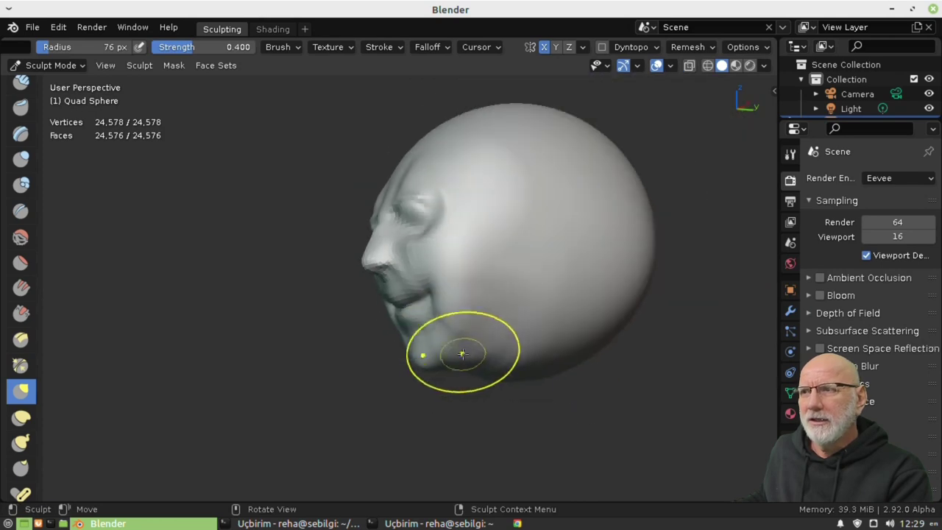
- Zoom out to the whole head and set the sculpt brush radius to 101 px
scroll(401, 184, down, 2)
scroll(400, 188, down, 1)
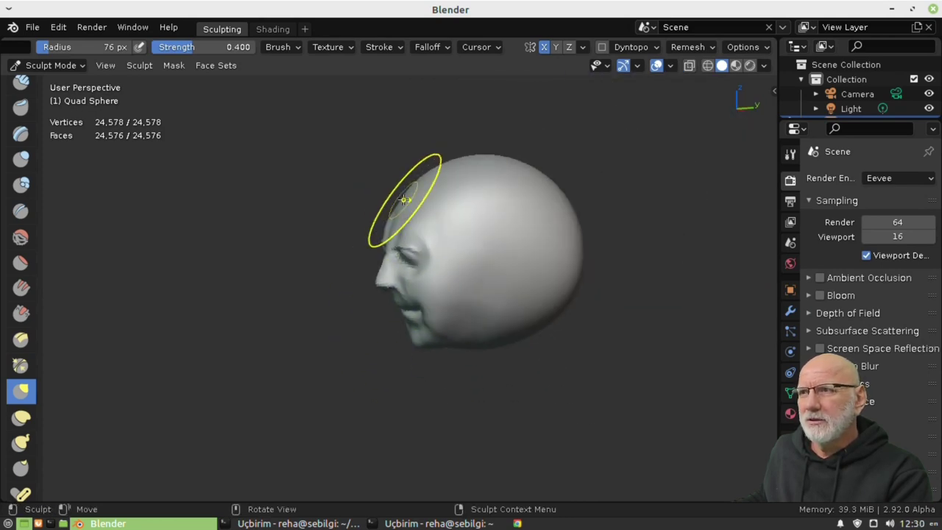
middle_drag(400, 199, 375, 203)
middle_drag(436, 191, 578, 174)
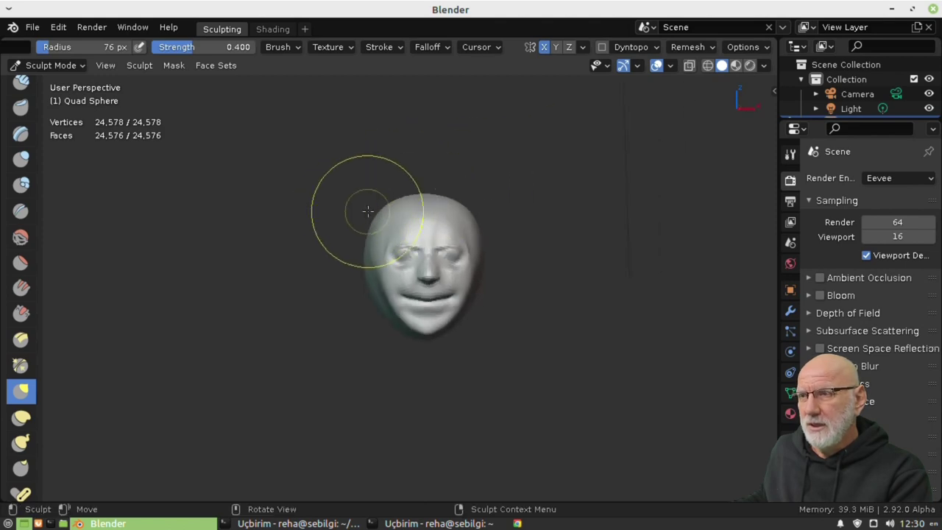
mouse_move(363, 211)
middle_down()
mouse_move(506, 221)
mouse_move(435, 213)
mouse_move(389, 231)
mouse_move(378, 284)
mouse_move(413, 282)
mouse_move(420, 295)
mouse_move(416, 246)
mouse_move(358, 231)
mouse_move(367, 292)
mouse_move(402, 324)
mouse_move(397, 302)
middle_up()
key(f)
click(459, 274)
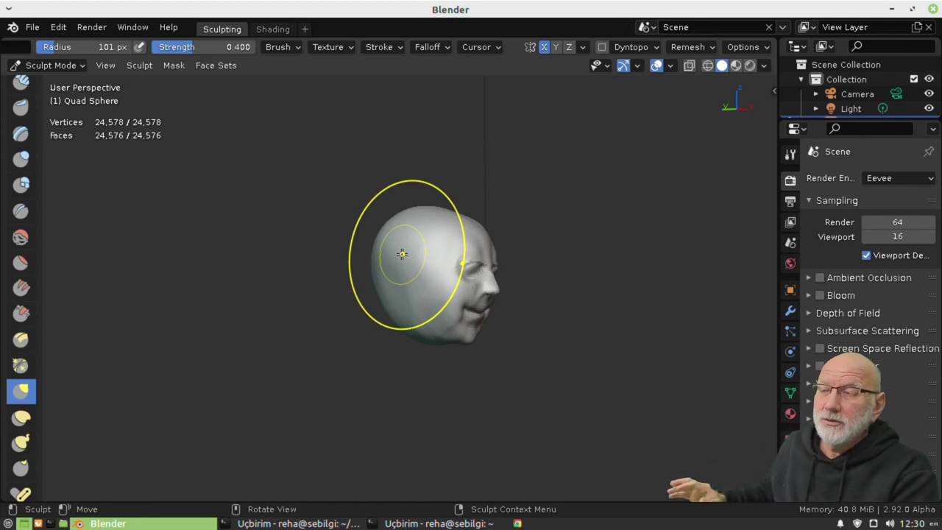
- Uncheck the Extras overlay to hide the camera, then turn the head to face front
middle_drag(402, 254, 388, 242)
scroll(380, 231, up, 2)
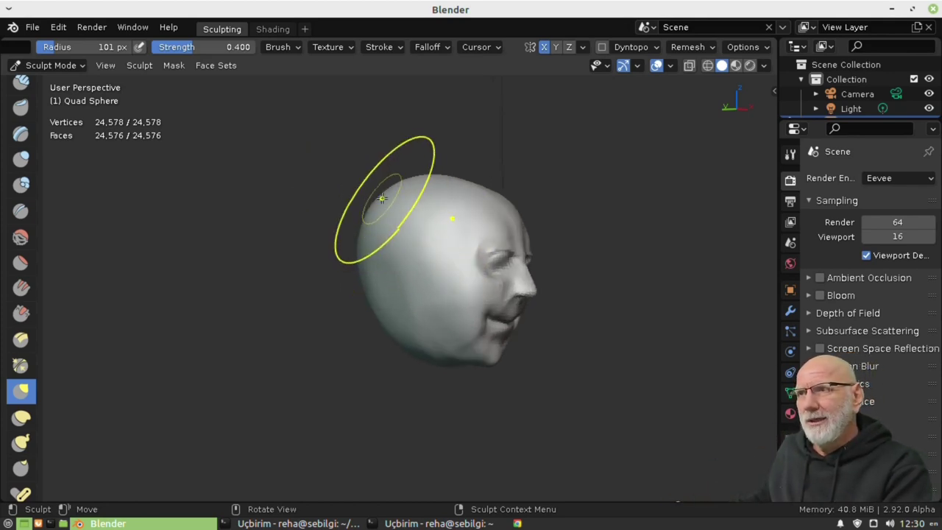
middle_drag(390, 194, 389, 191)
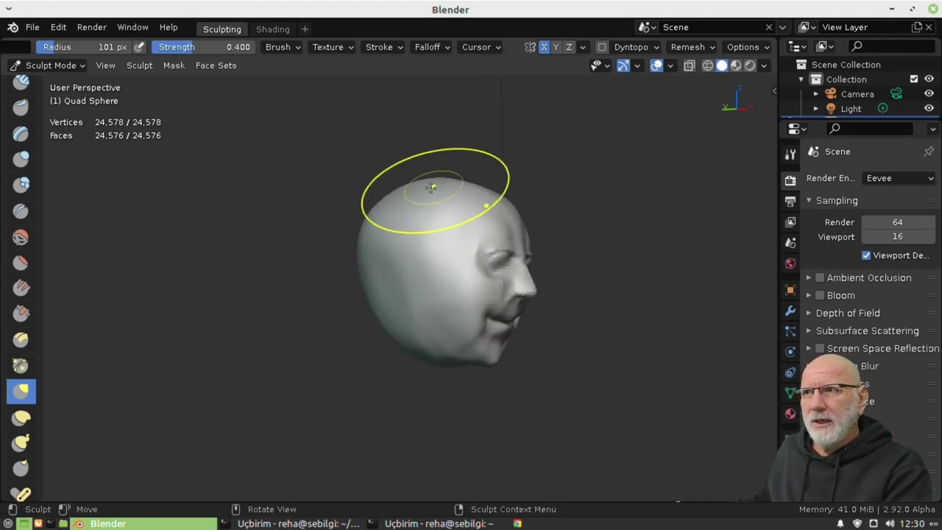
middle_drag(379, 231, 387, 225)
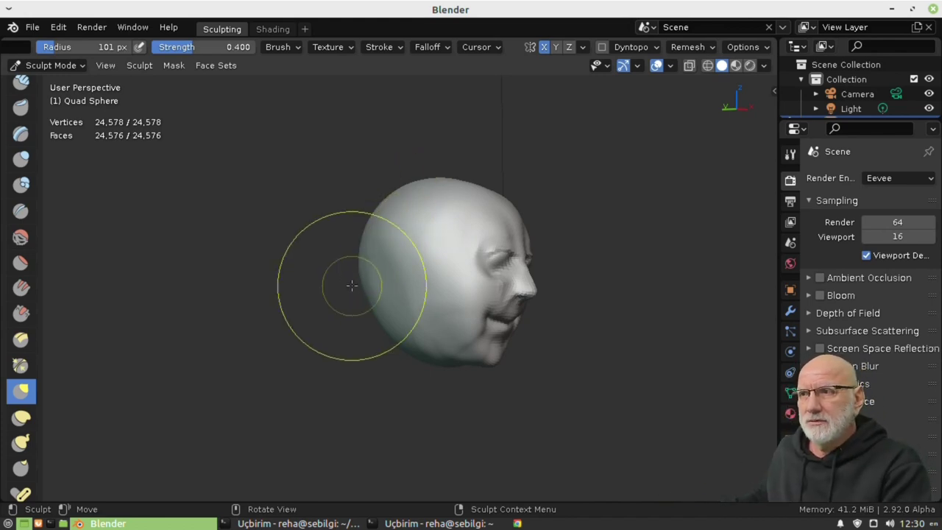
middle_drag(347, 284, 366, 341)
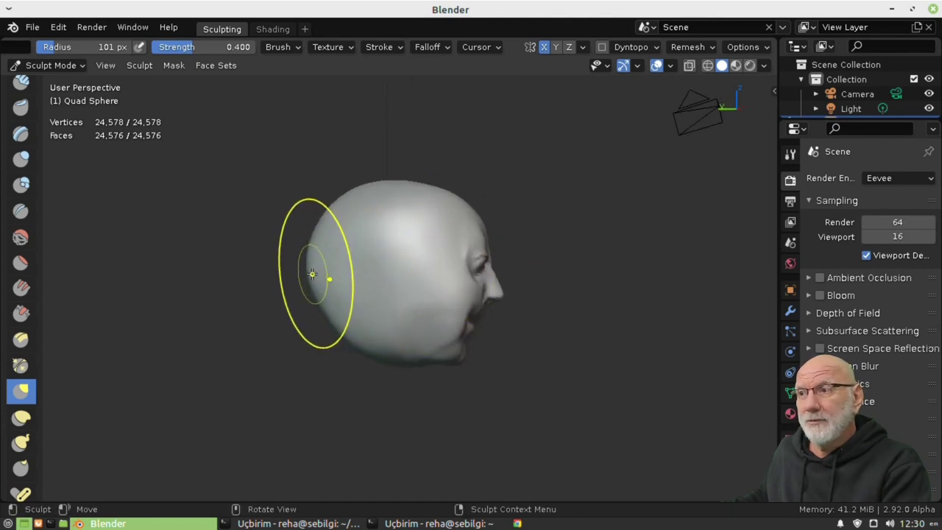
mouse_move(320, 277)
middle_down()
mouse_move(349, 273)
mouse_move(362, 236)
mouse_move(347, 237)
middle_up()
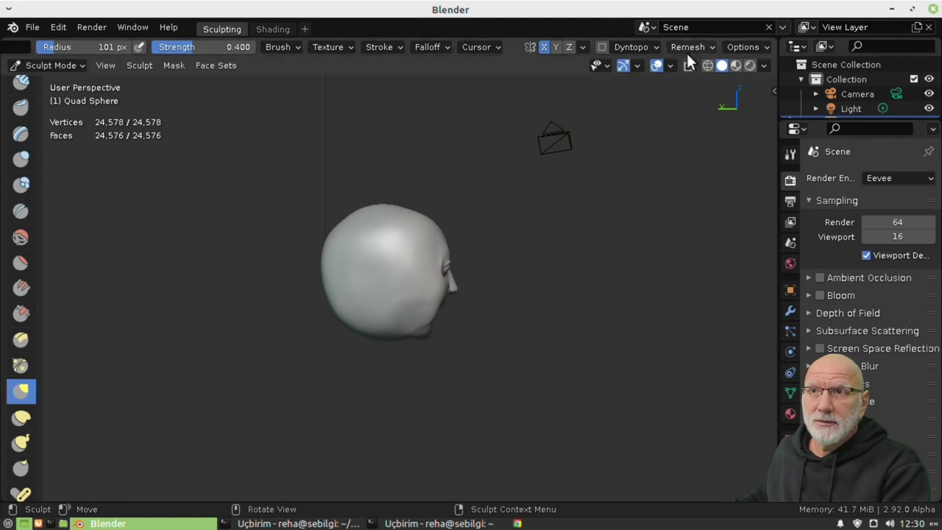
click(671, 65)
click(580, 229)
mouse_move(578, 226)
middle_down()
mouse_move(357, 273)
mouse_move(332, 259)
middle_up()
mouse_move(564, 222)
middle_down()
mouse_move(564, 250)
mouse_move(479, 228)
mouse_move(452, 210)
mouse_move(494, 179)
mouse_move(498, 216)
mouse_move(514, 238)
mouse_move(589, 257)
mouse_move(604, 320)
mouse_move(505, 285)
mouse_move(132, 210)
mouse_move(599, 284)
mouse_move(510, 279)
middle_up()
scroll(526, 221, up, 1)
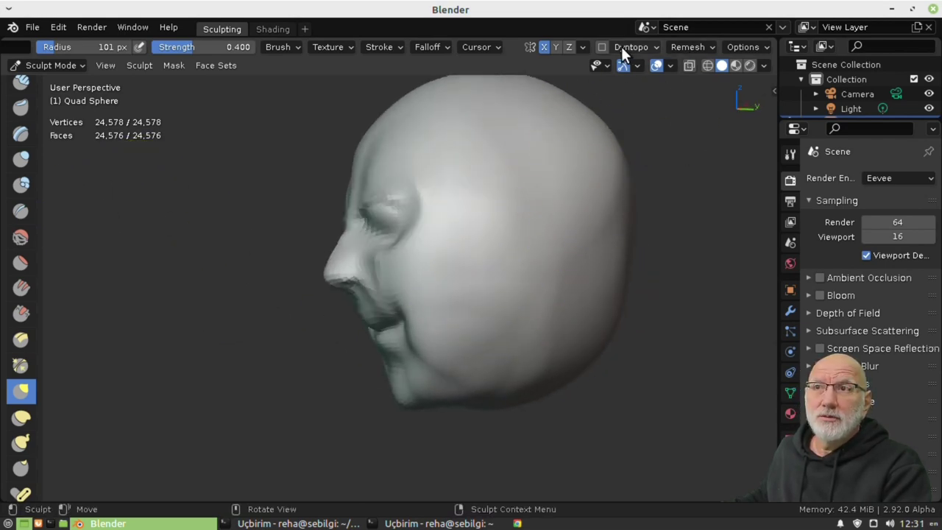
- Turn on Dyntopo and shrink the brush radius to 45 px
click(601, 47)
mouse_move(467, 243)
middle_down()
mouse_move(522, 242)
mouse_move(547, 221)
middle_up()
scroll(547, 220, up, 1)
key(f)
click(579, 234)
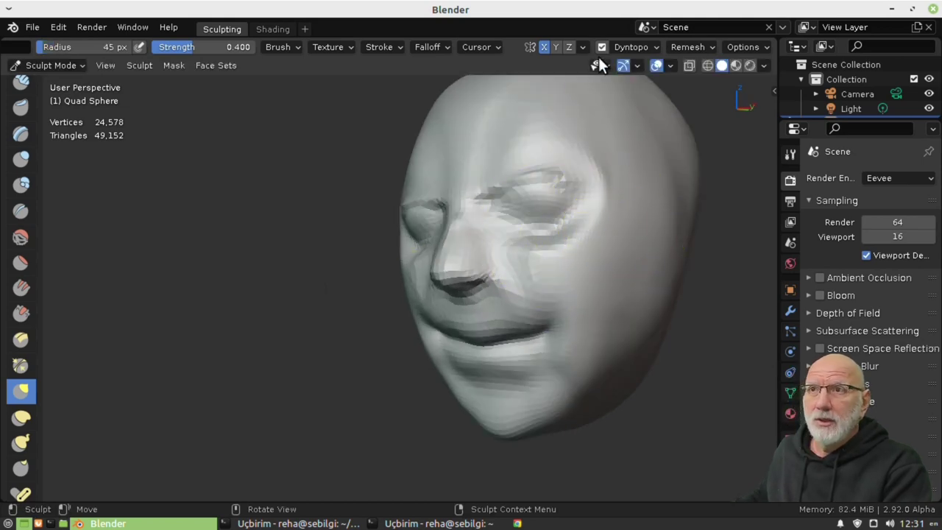
click(655, 46)
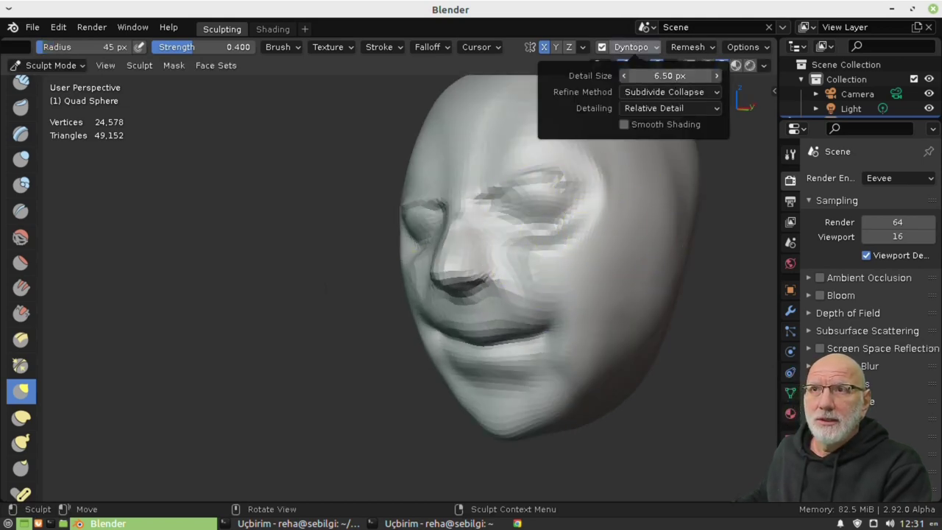
- Sculpt frown wrinkles between the brows, then raise the brow with the Draw brush
drag(480, 164, 442, 184)
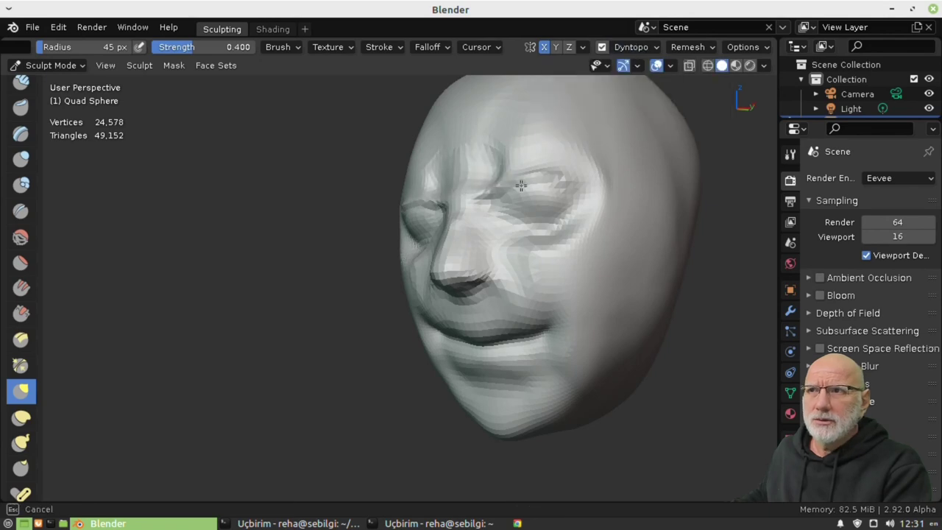
scroll(24, 89, up, 1)
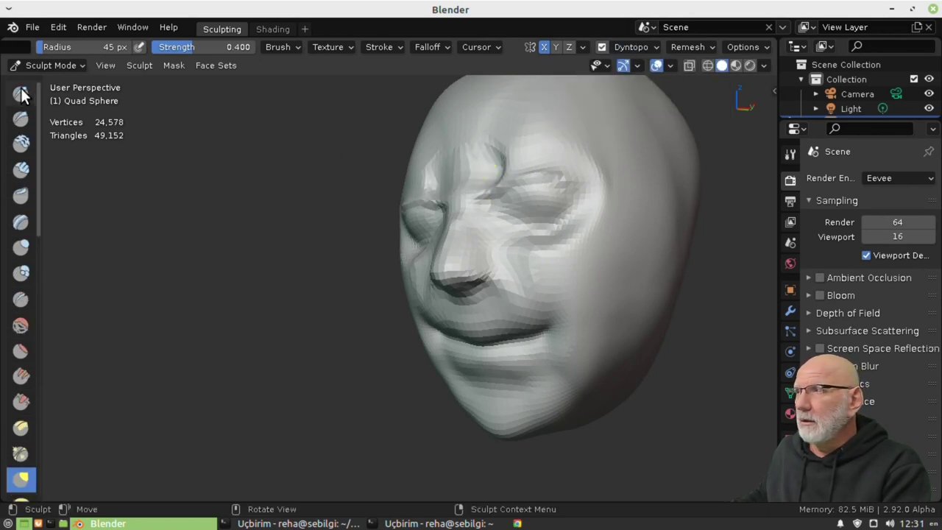
click(22, 93)
drag(479, 169, 498, 168)
middle_drag(498, 168, 494, 223)
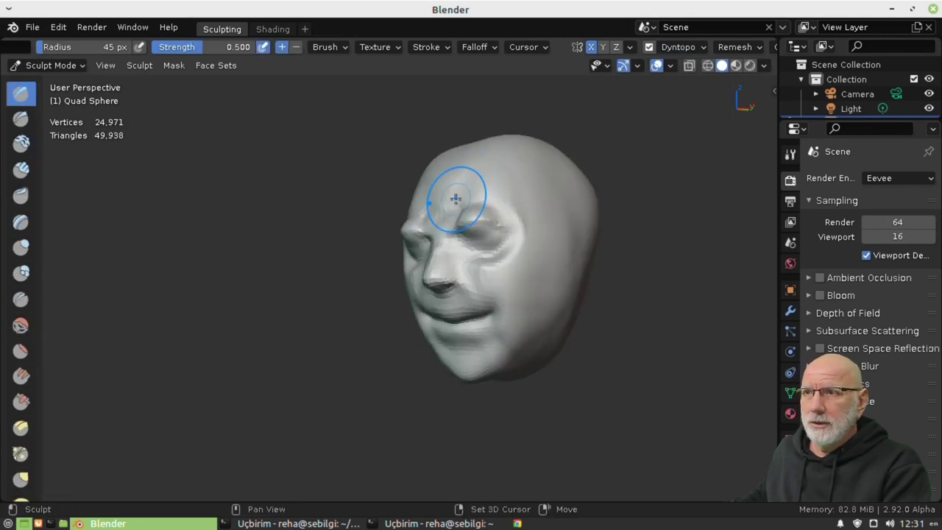
middle_drag(449, 274, 479, 358)
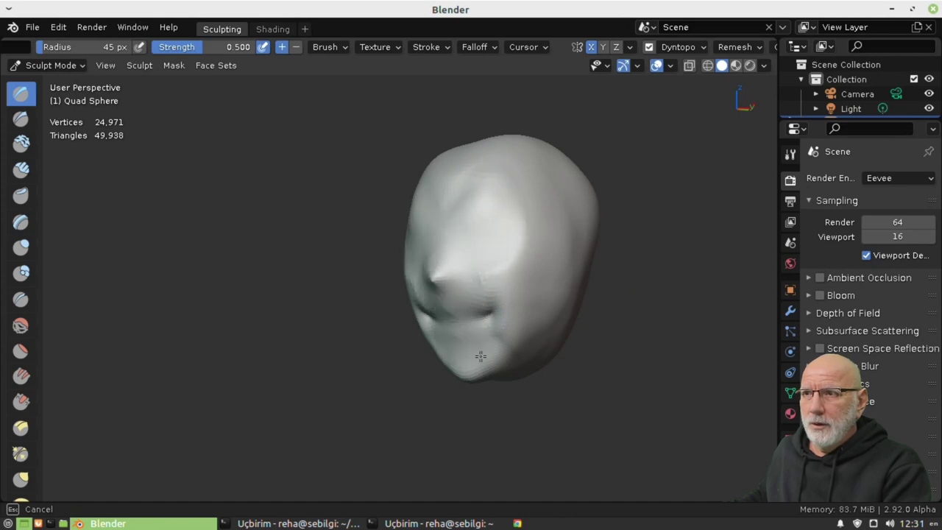
drag(431, 242, 448, 252)
mouse_move(449, 253)
middle_down()
mouse_move(450, 293)
mouse_move(478, 311)
middle_up()
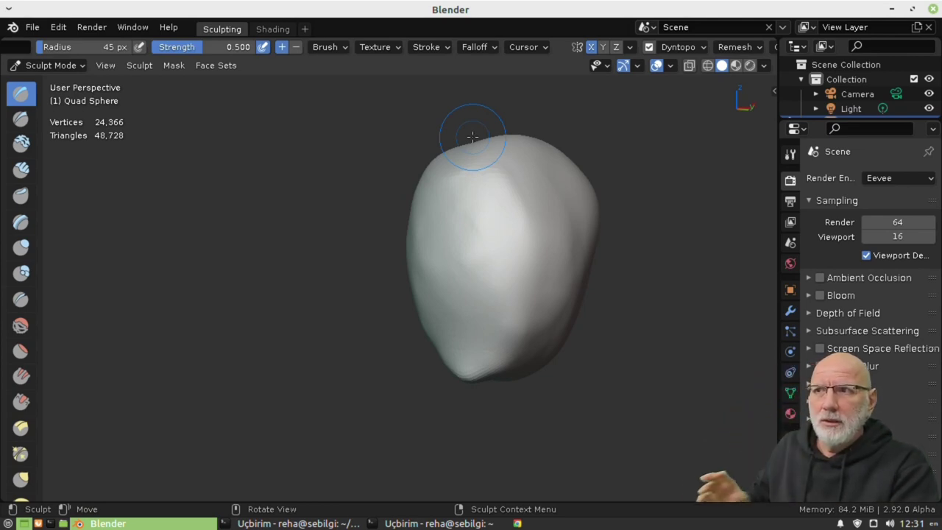
- Deepen and reshape both eye sockets with mirrored strokes
mouse_move(434, 232)
middle_down()
mouse_move(463, 273)
mouse_move(567, 210)
middle_up()
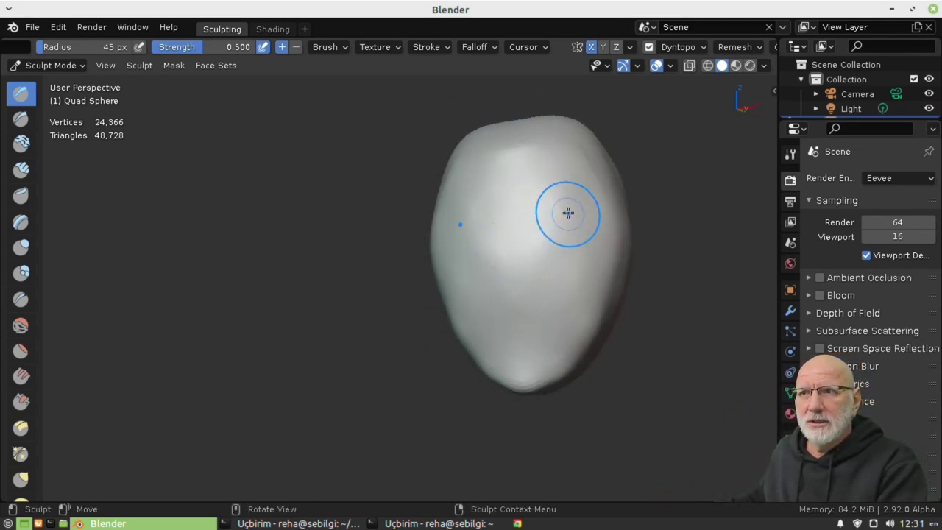
scroll(568, 210, up, 2)
mouse_move(568, 210)
mouse_down()
mouse_move(642, 187)
mouse_move(595, 213)
mouse_move(594, 232)
mouse_move(625, 201)
mouse_move(587, 249)
mouse_move(559, 259)
mouse_move(555, 275)
mouse_move(587, 178)
mouse_move(564, 270)
mouse_up()
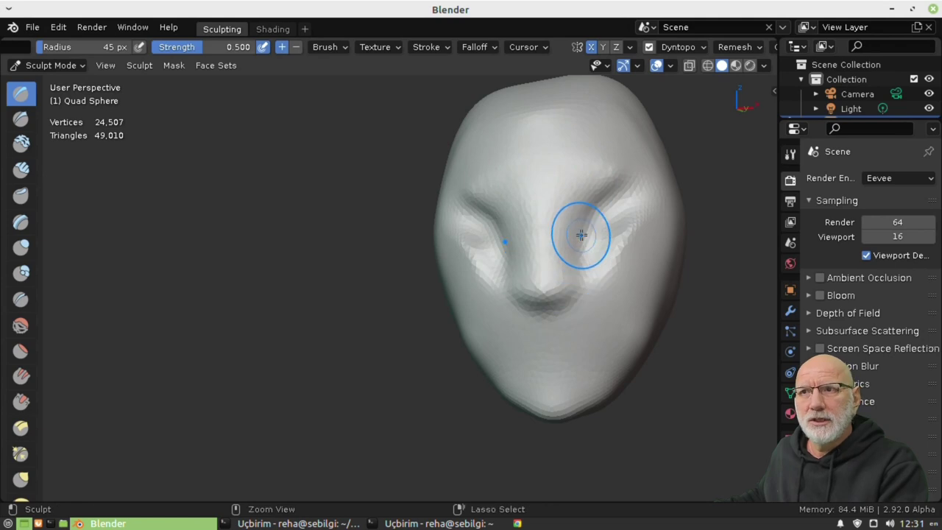
mouse_move(581, 238)
mouse_down()
mouse_move(582, 216)
mouse_move(598, 235)
mouse_move(568, 206)
mouse_up()
mouse_move(567, 206)
middle_down()
mouse_move(572, 212)
mouse_move(471, 198)
middle_up()
mouse_move(471, 197)
mouse_down()
mouse_move(458, 204)
mouse_move(528, 236)
mouse_up()
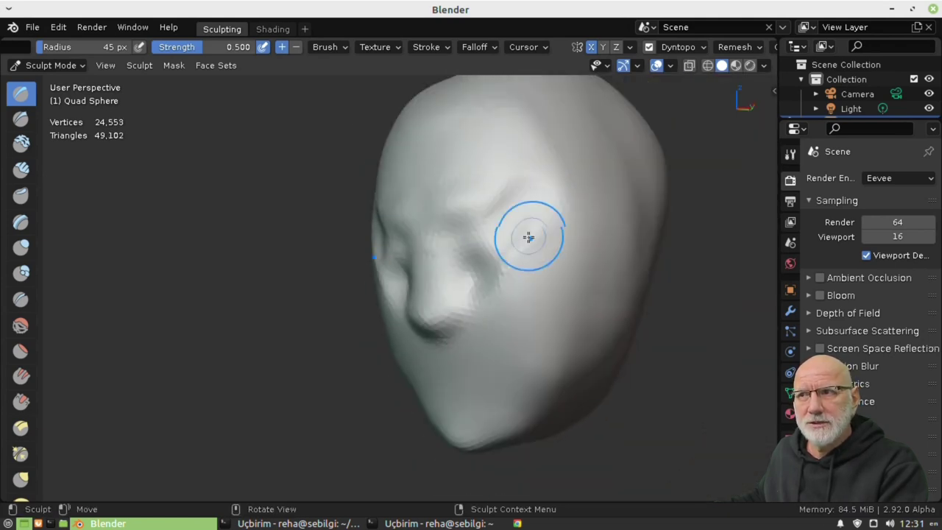
middle_drag(528, 235, 539, 352)
- Carve a deep crease across the lips and sculpt more lip detail
mouse_move(539, 352)
ctrl+mouse_down()
mouse_move(600, 343)
mouse_move(522, 378)
mouse_move(572, 385)
mouse_move(507, 386)
ctrl+mouse_up()
scroll(507, 386, up, 2)
middle_drag(507, 387, 579, 341)
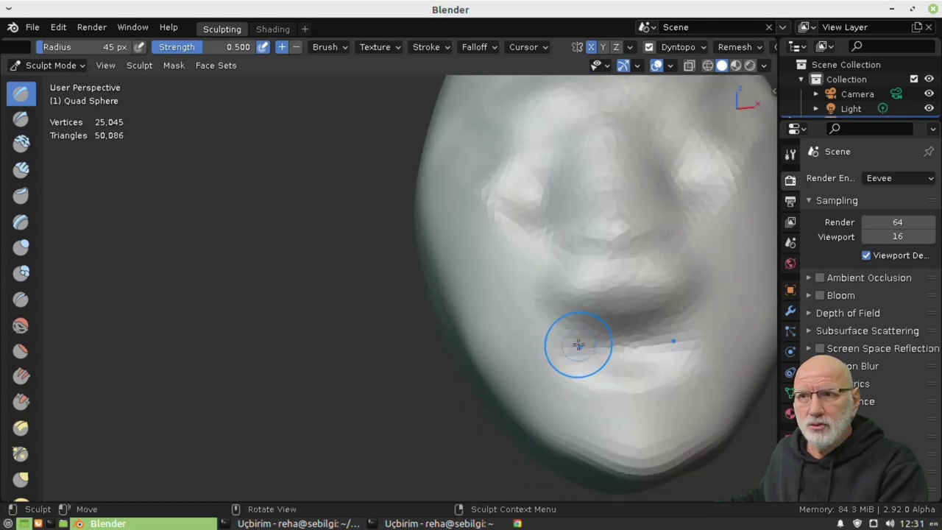
mouse_move(579, 341)
ctrl+mouse_down()
mouse_move(663, 332)
mouse_move(581, 283)
mouse_move(532, 312)
ctrl+mouse_up()
scroll(522, 326, down, 3)
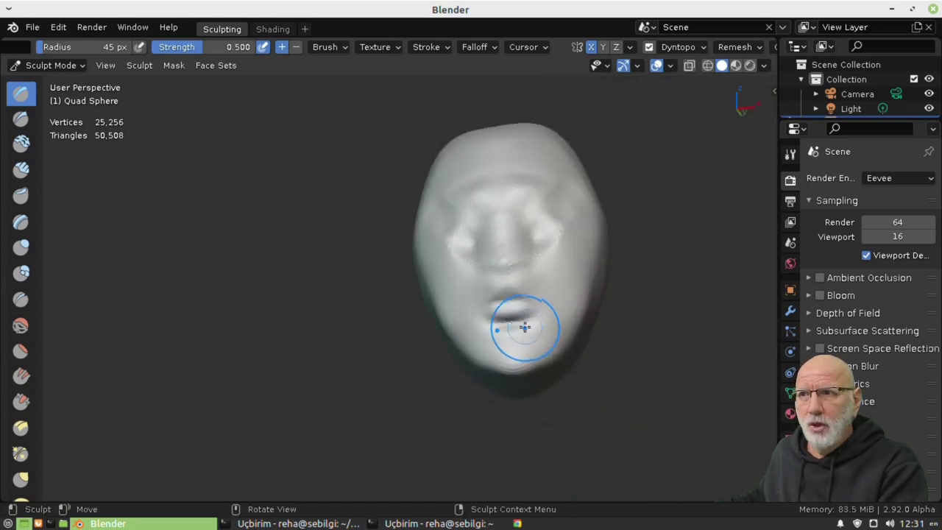
mouse_move(522, 326)
middle_down()
mouse_move(427, 336)
mouse_move(464, 330)
middle_up()
scroll(460, 258, up, 3)
- Carve a crease running beside the nose down to the mouth corner
mouse_move(459, 209)
ctrl+mouse_down()
mouse_move(505, 327)
mouse_move(511, 407)
ctrl+mouse_up()
ctrl+drag(488, 334, 485, 328)
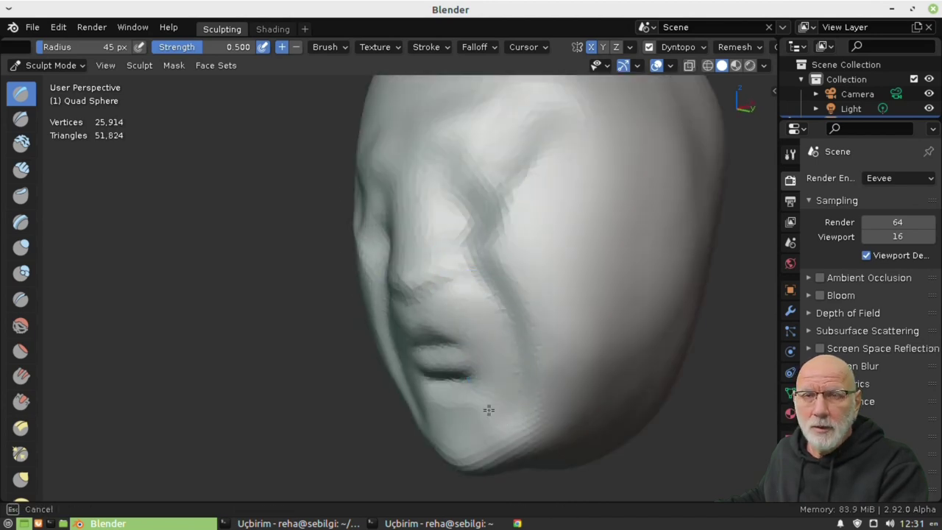
mouse_move(489, 411)
ctrl+mouse_down()
mouse_move(471, 420)
mouse_move(428, 396)
ctrl+mouse_up()
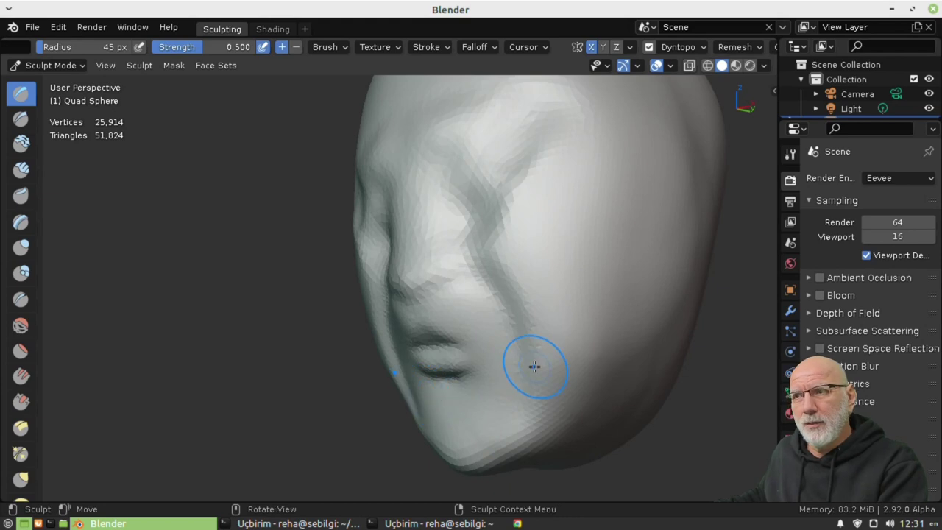
middle_drag(534, 366, 547, 343)
scroll(473, 228, up, 3)
scroll(530, 311, up, 2)
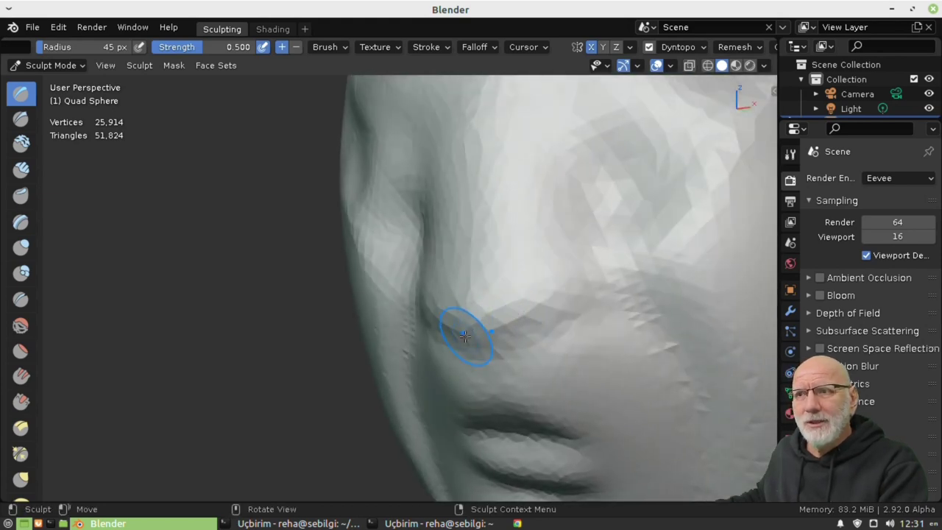
- Add a rounded nostril wing, smooth its bulge, and raise the cheek surface
drag(465, 336, 515, 326)
middle_drag(516, 326, 468, 319)
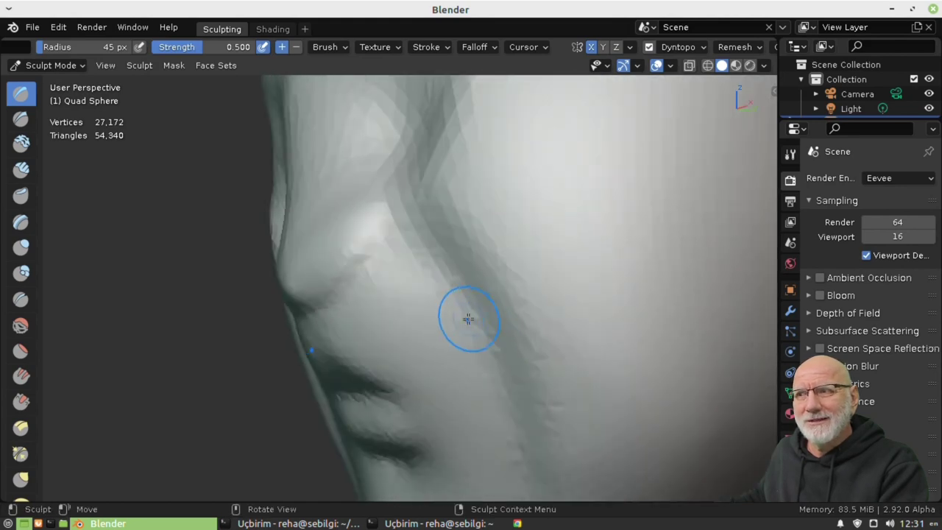
drag(312, 301, 411, 232)
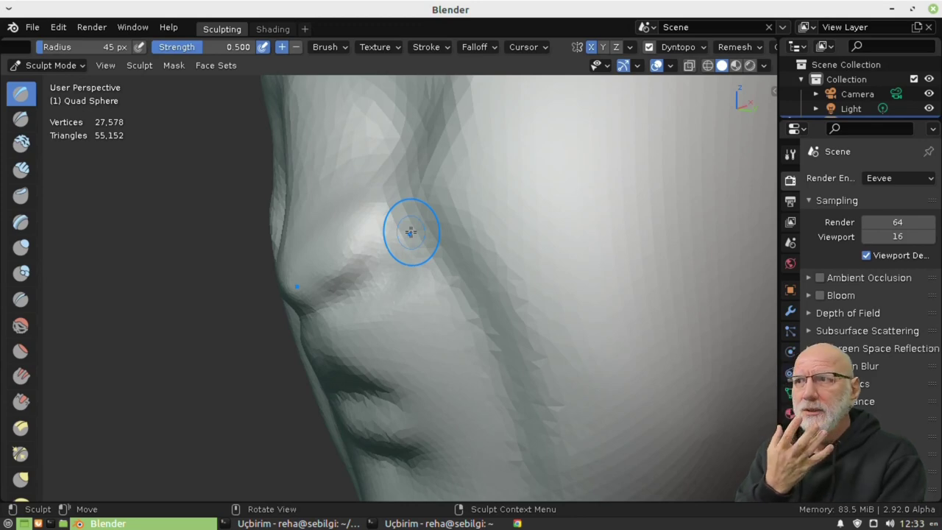
- Frame the face in a near-frontal view and deepen the eye sockets
mouse_move(304, 273)
middle_down()
mouse_move(508, 265)
mouse_move(446, 273)
middle_up()
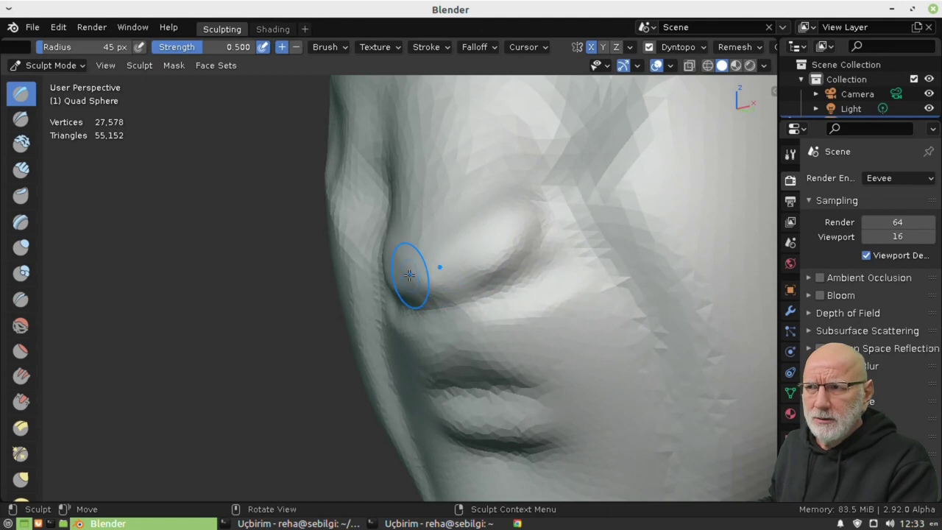
scroll(412, 272, down, 4)
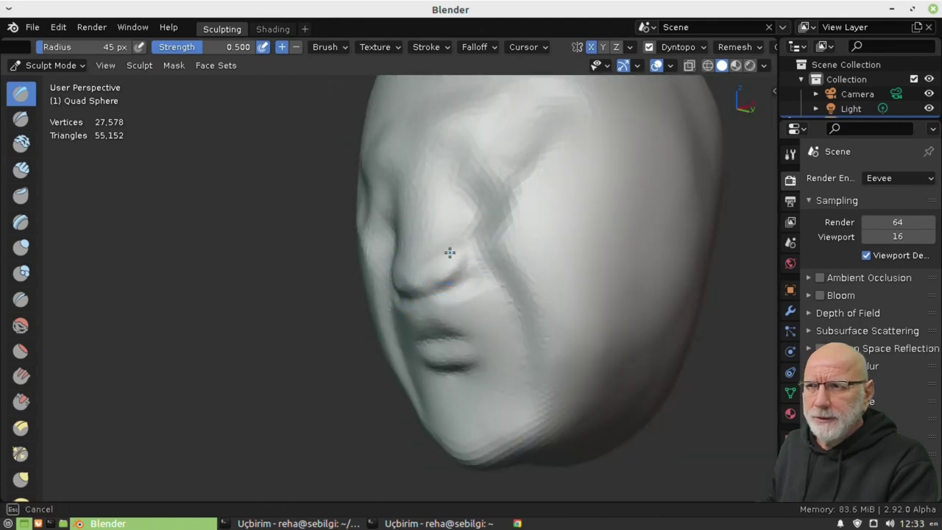
middle_drag(453, 271, 442, 279)
scroll(435, 217, down, 3)
mouse_move(435, 217)
middle_down()
mouse_move(449, 287)
mouse_move(394, 253)
middle_up()
scroll(395, 252, up, 1)
mouse_move(385, 263)
mouse_down()
mouse_move(442, 227)
mouse_move(389, 253)
mouse_move(375, 211)
mouse_move(465, 231)
mouse_move(375, 219)
mouse_move(437, 210)
mouse_move(360, 213)
mouse_move(454, 231)
mouse_move(381, 236)
mouse_move(441, 236)
mouse_move(421, 310)
mouse_move(437, 370)
mouse_move(405, 307)
mouse_move(357, 397)
mouse_move(368, 337)
mouse_move(429, 290)
mouse_up()
scroll(403, 248, up, 1)
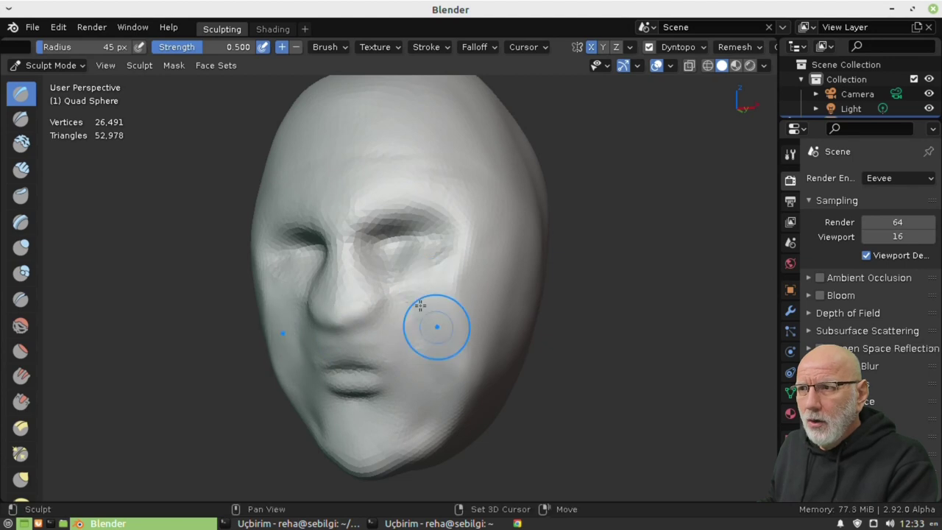
- From a side angle, smooth down the nose, cheek and brow area
middle_drag(387, 290, 358, 293)
scroll(275, 320, up, 2)
scroll(386, 271, up, 2)
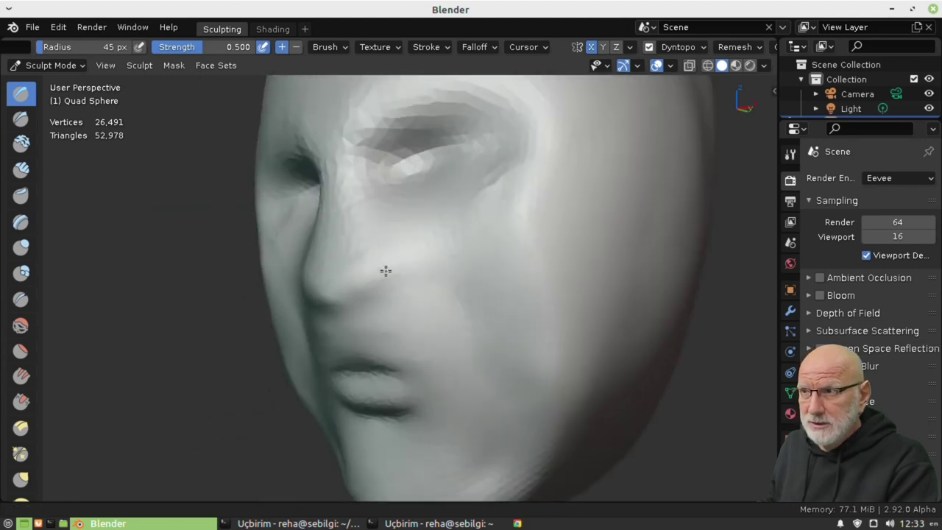
mouse_move(386, 271)
mouse_down()
mouse_move(331, 264)
mouse_move(395, 266)
mouse_move(353, 265)
mouse_move(348, 290)
mouse_move(382, 224)
mouse_move(358, 223)
mouse_move(391, 202)
mouse_up()
mouse_move(391, 202)
middle_down()
mouse_move(453, 240)
mouse_move(484, 285)
middle_up()
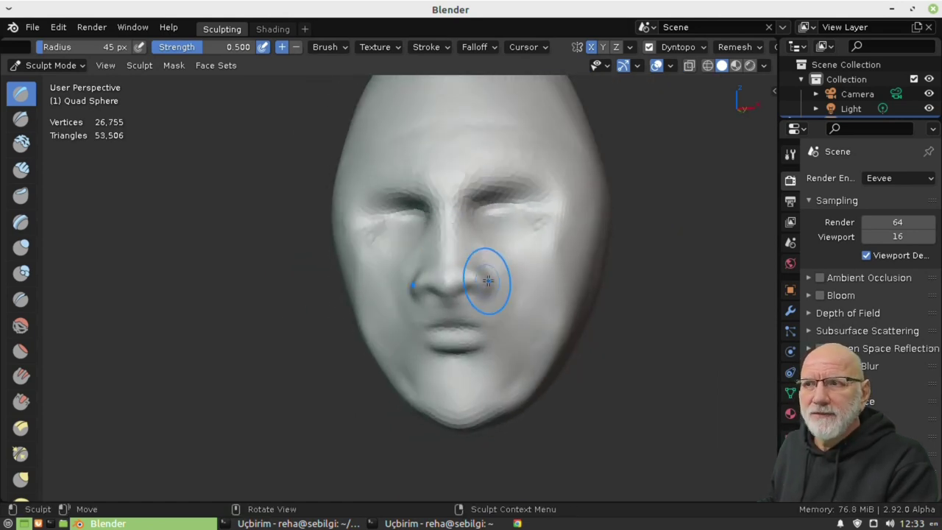
scroll(484, 272, down, 2)
middle_drag(515, 253, 490, 260)
scroll(490, 260, up, 2)
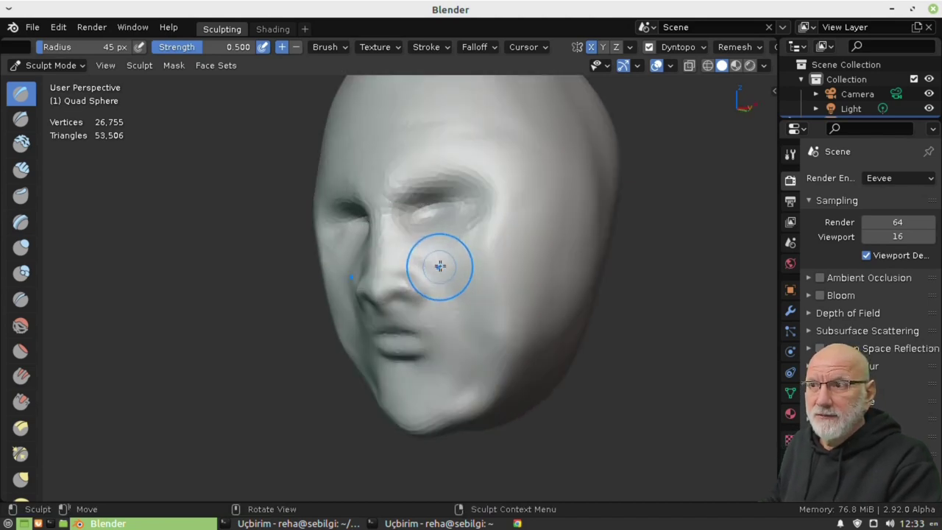
- Smooth the eye, cheek, chin, jaw and lips, then the nose and brow
drag(438, 265, 496, 336)
drag(467, 392, 505, 307)
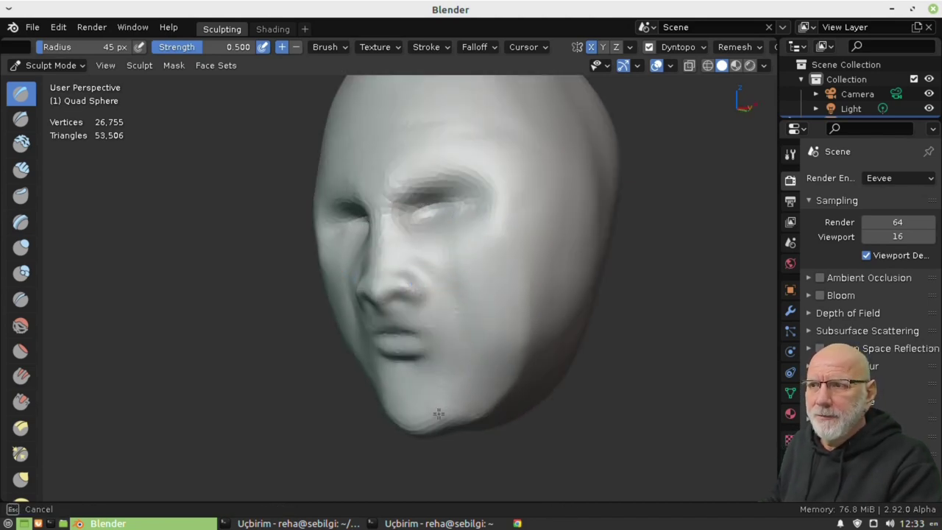
drag(438, 414, 468, 359)
middle_drag(405, 359, 452, 331)
scroll(459, 385, up, 2)
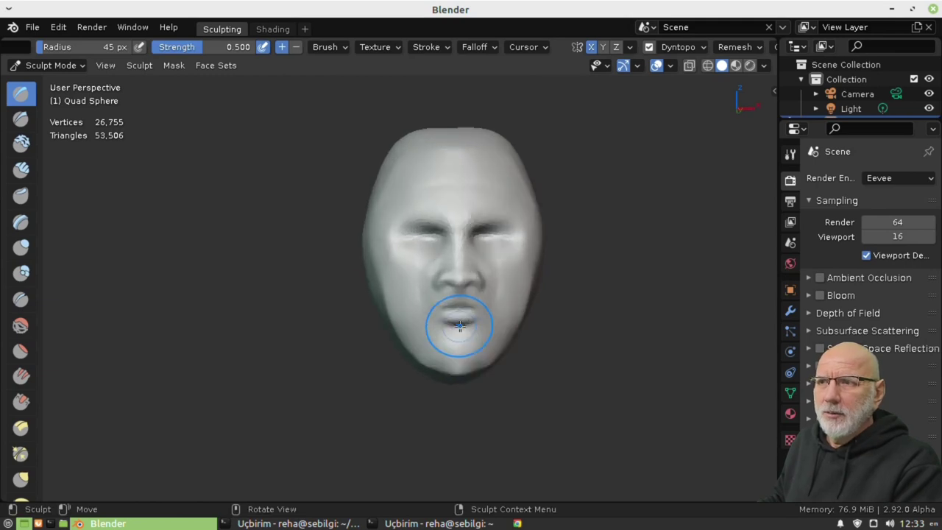
mouse_move(526, 401)
mouse_down()
mouse_move(443, 381)
mouse_move(505, 368)
mouse_up()
mouse_move(505, 368)
middle_down()
mouse_move(442, 357)
mouse_move(451, 360)
middle_up()
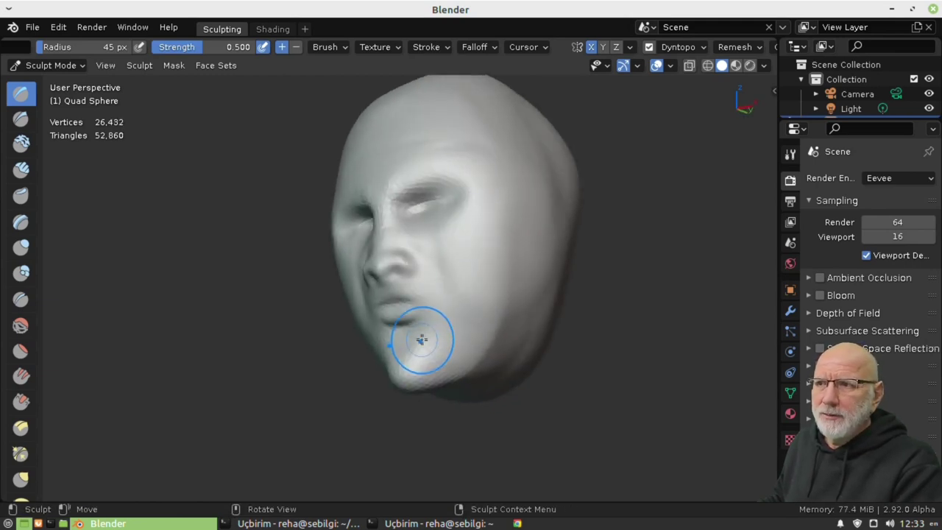
drag(420, 343, 424, 340)
middle_drag(424, 340, 454, 383)
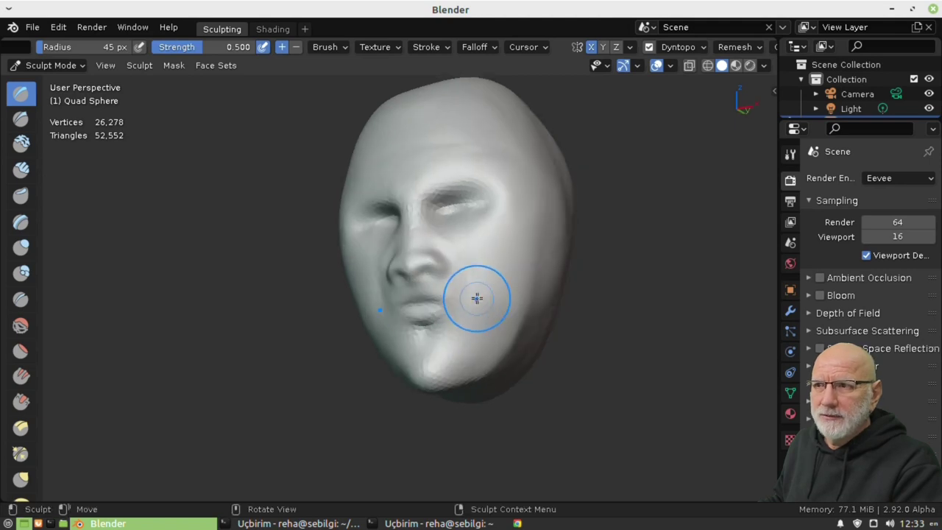
drag(425, 385, 425, 309)
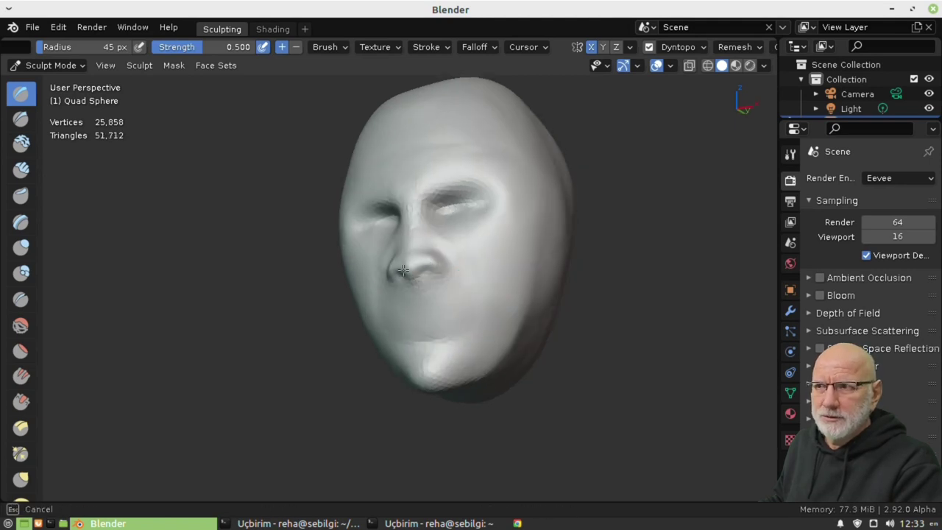
mouse_move(412, 211)
mouse_down()
mouse_move(418, 301)
mouse_move(396, 185)
mouse_move(422, 305)
mouse_move(437, 211)
mouse_move(422, 223)
mouse_move(417, 128)
mouse_up()
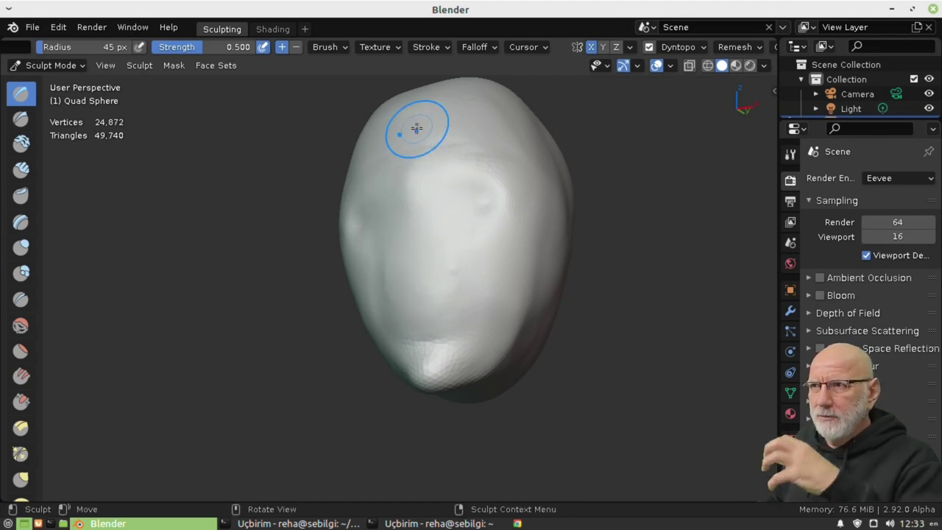
- With the fourth brush, carve a forehead crease and two rectangular eye sockets
click(21, 170)
scroll(422, 175, up, 2)
mouse_move(423, 175)
mouse_down()
mouse_move(427, 162)
mouse_move(461, 238)
mouse_move(501, 290)
mouse_up()
scroll(451, 188, up, 2)
shift+middle_drag(501, 291, 417, 287)
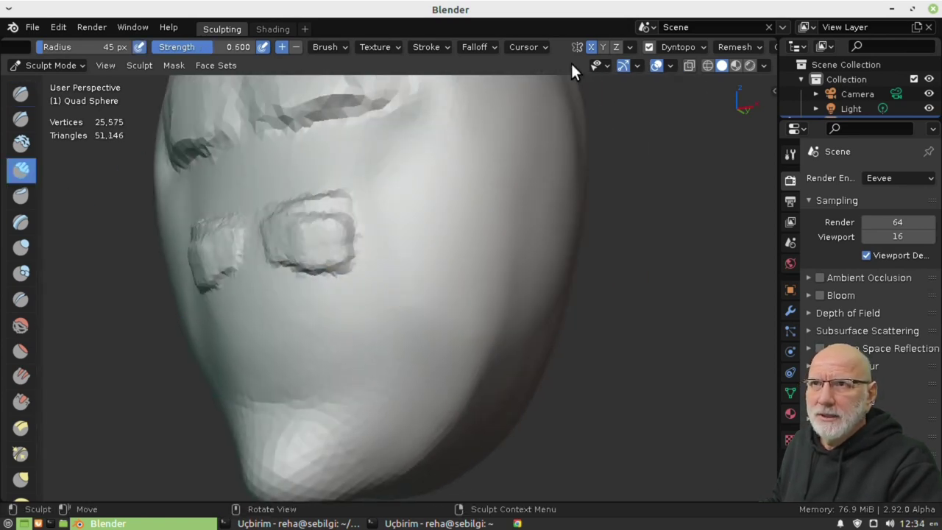
- Stamp a spiral of rotated rectangular strokes, then another stamp on a clean area
click(684, 47)
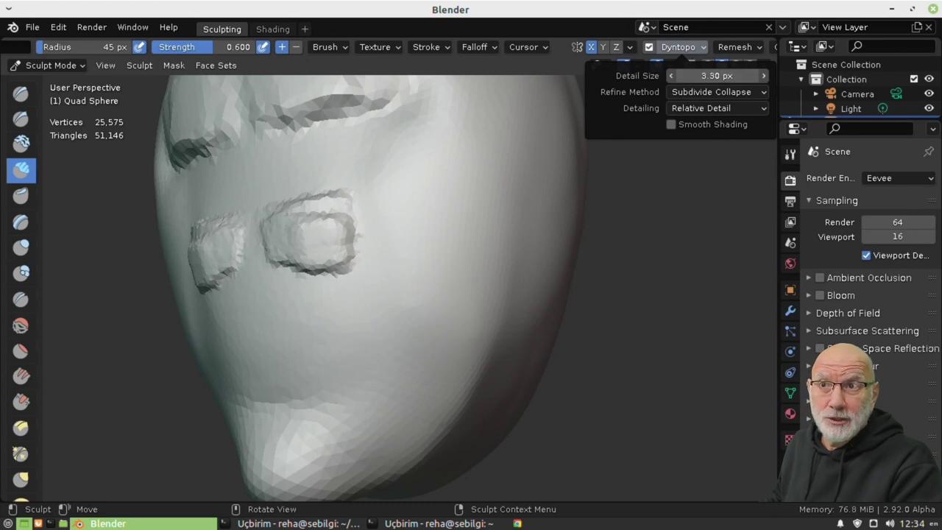
scroll(439, 213, up, 4)
middle_drag(439, 213, 427, 208)
drag(427, 208, 432, 303)
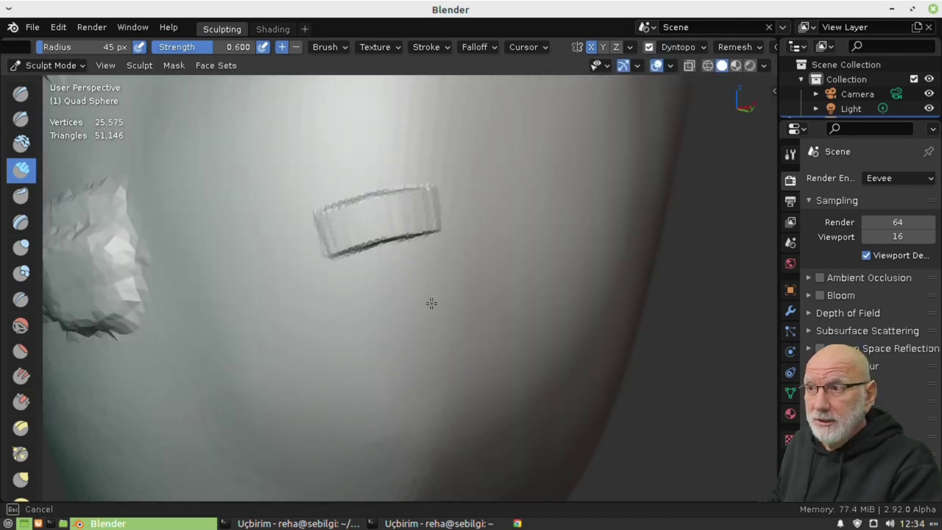
drag(414, 395, 412, 419)
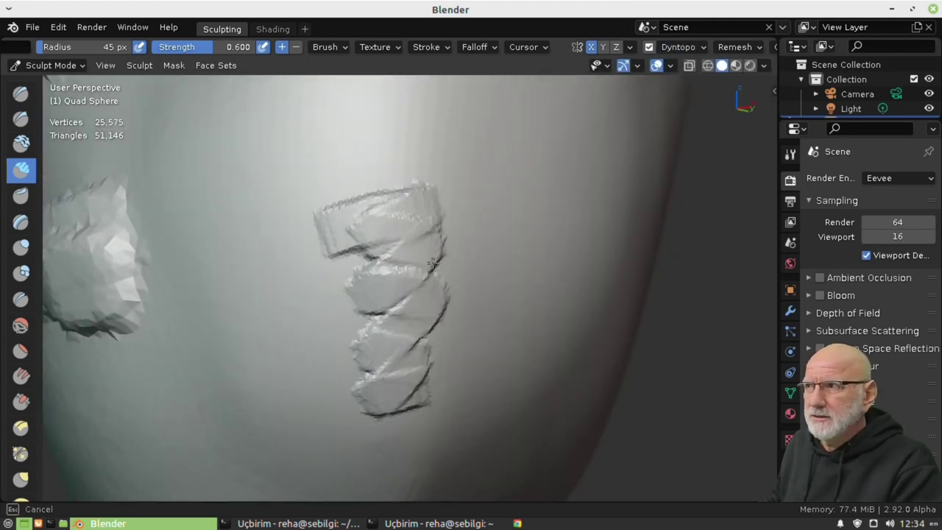
drag(468, 174, 403, 427)
middle_drag(521, 251, 400, 204)
scroll(369, 174, up, 3)
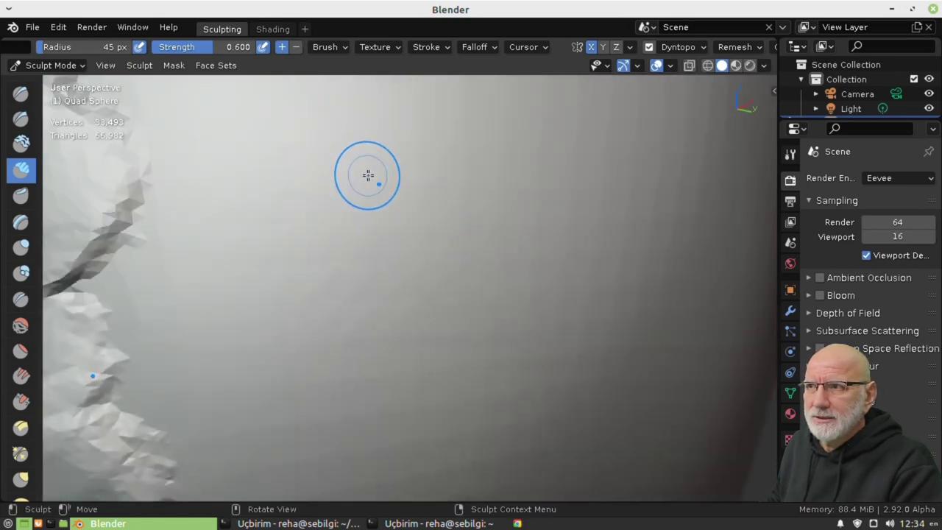
mouse_move(368, 175)
mouse_down()
mouse_move(400, 204)
mouse_move(412, 282)
mouse_move(421, 253)
mouse_move(444, 257)
mouse_up()
scroll(494, 244, down, 4)
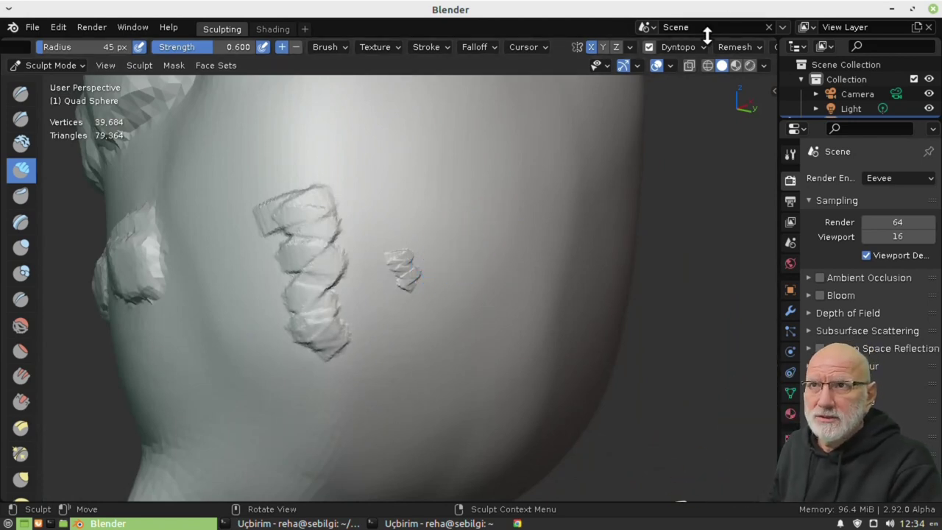
- Raise the Dyntopo Detail Size to 6.90 px, carve coarser strokes and smooth the stamped lobes
click(684, 48)
drag(695, 70, 705, 70)
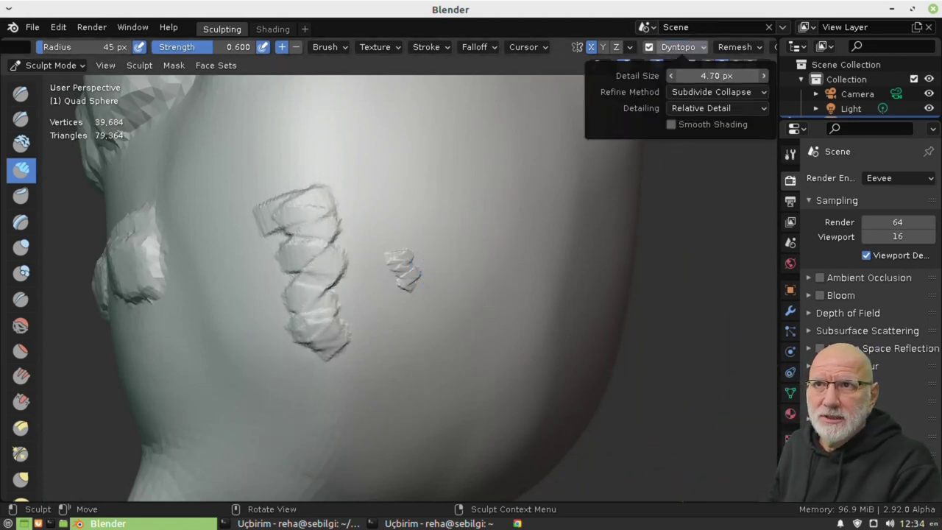
mouse_move(343, 187)
mouse_down()
mouse_move(466, 273)
mouse_move(446, 309)
mouse_up()
click(674, 44)
drag(685, 76, 710, 76)
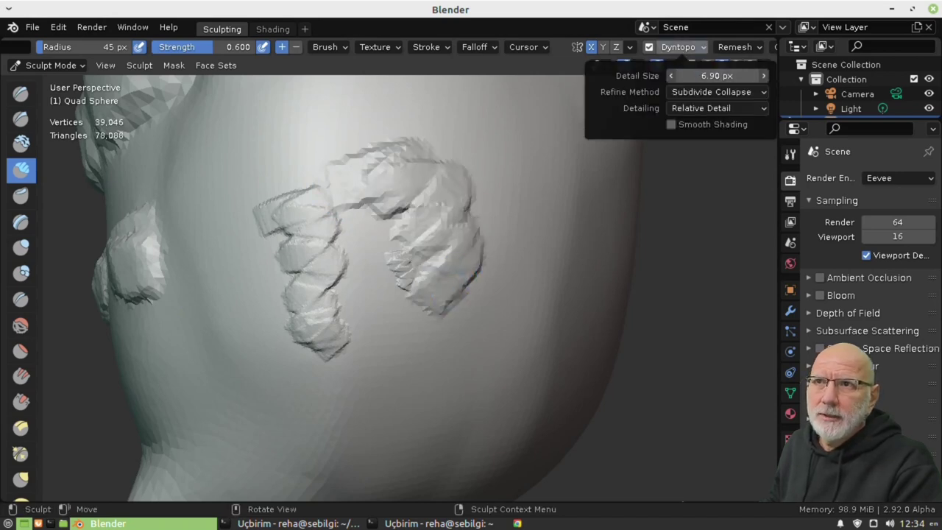
mouse_move(273, 120)
mouse_down()
mouse_move(403, 289)
mouse_move(484, 242)
mouse_up()
mouse_move(288, 195)
mouse_down()
mouse_move(333, 351)
mouse_move(356, 295)
mouse_move(315, 240)
mouse_up()
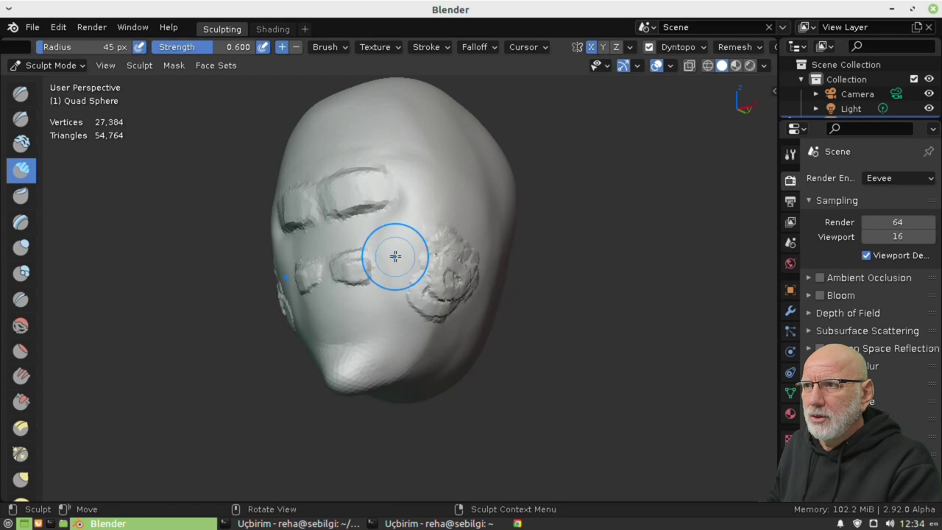
mouse_move(396, 252)
mouse_down()
mouse_move(353, 295)
mouse_move(248, 174)
mouse_up()
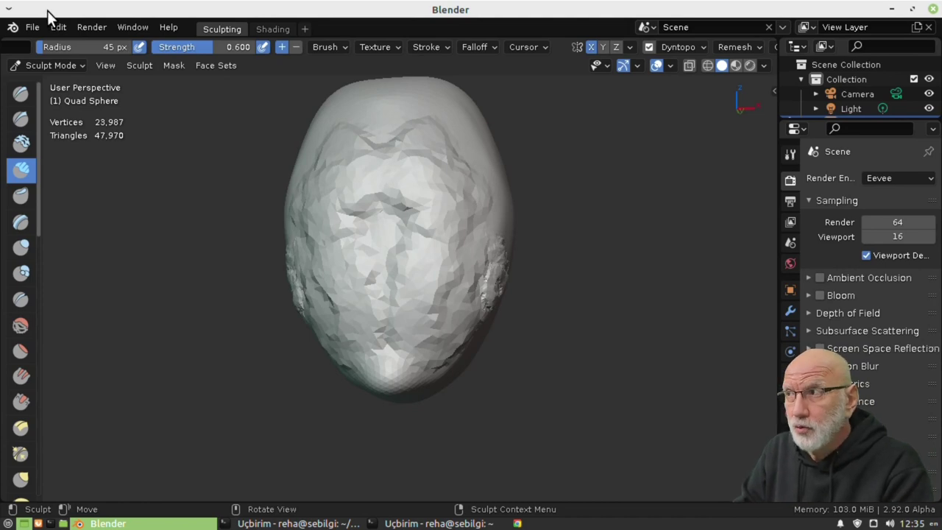
- Rework the face, chin bump and side of the head from several angles
middle_drag(355, 169, 400, 253)
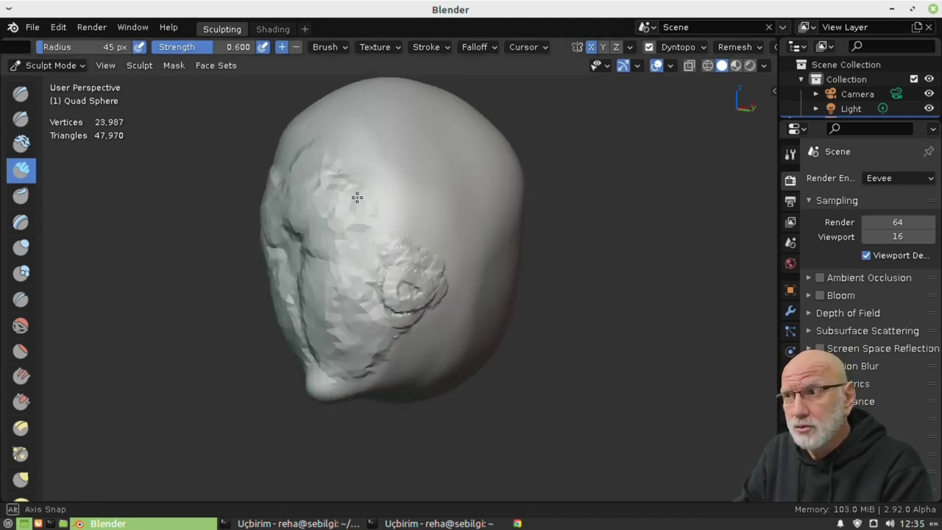
drag(400, 253, 410, 299)
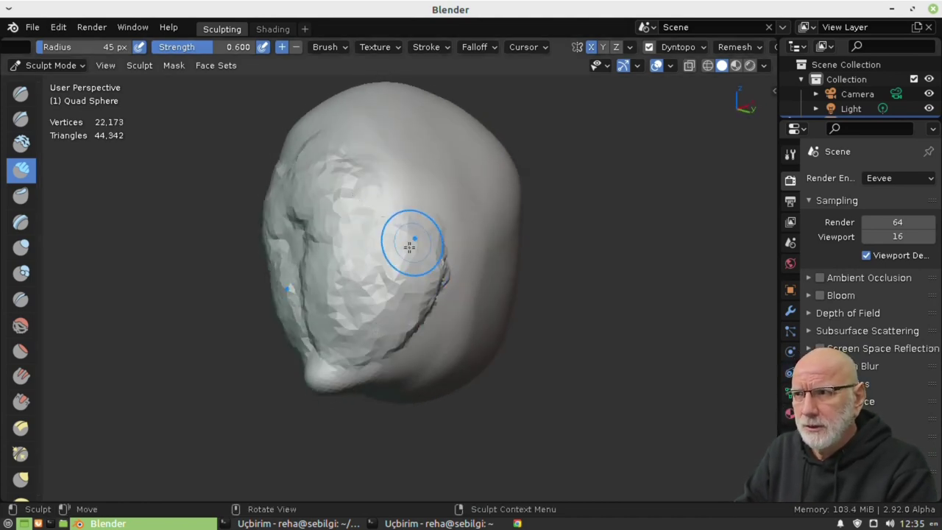
middle_drag(410, 246, 324, 349)
drag(324, 350, 316, 368)
mouse_move(316, 368)
middle_down()
mouse_move(416, 227)
mouse_move(346, 331)
middle_up()
drag(346, 331, 321, 379)
mouse_move(337, 229)
middle_down()
mouse_move(353, 165)
mouse_move(339, 294)
middle_up()
drag(339, 294, 346, 324)
middle_drag(346, 324, 404, 160)
mouse_move(404, 160)
mouse_down()
mouse_move(357, 389)
mouse_move(421, 118)
mouse_up()
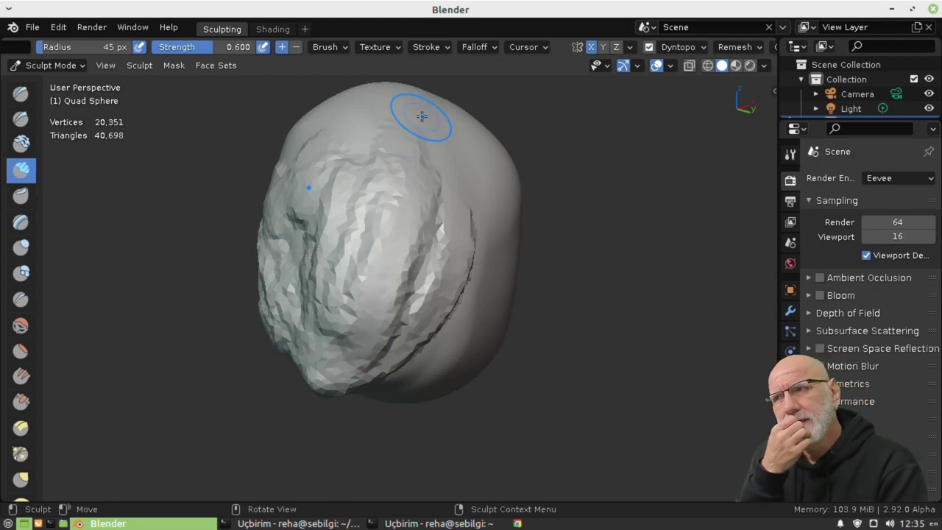
middle_drag(374, 200, 410, 211)
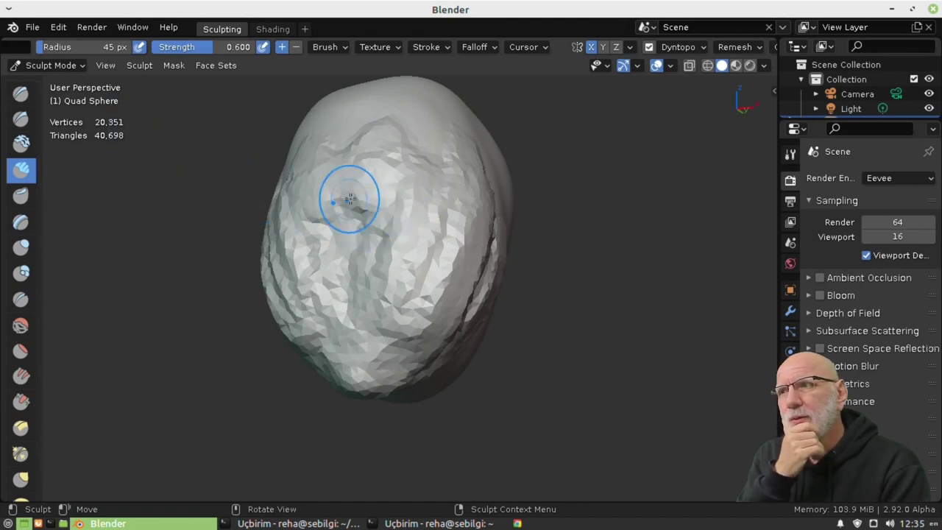
mouse_move(350, 199)
middle_down()
mouse_move(408, 211)
mouse_move(393, 211)
mouse_move(415, 194)
mouse_move(404, 219)
middle_up()
scroll(400, 213, up, 2)
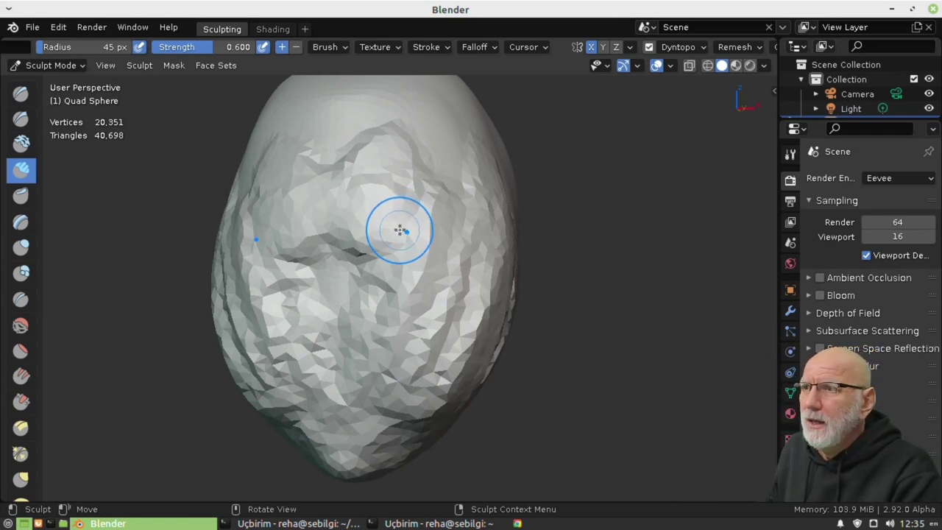
- Roughen the sphere's upper-right surface and carve a V-shaped groove down its front
mouse_move(448, 368)
middle_down()
mouse_move(245, 364)
mouse_move(442, 347)
middle_up()
scroll(438, 296, up, 3)
scroll(440, 298, up, 2)
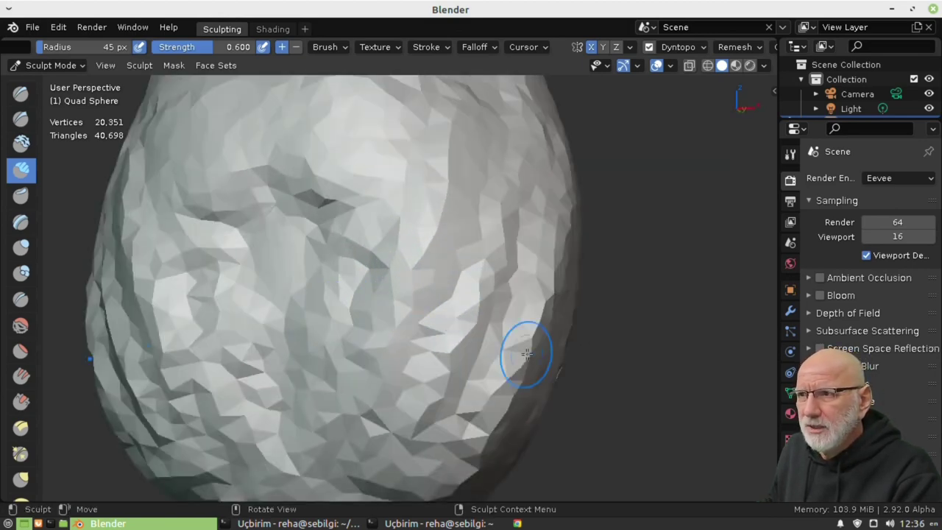
scroll(337, 410, down, 5)
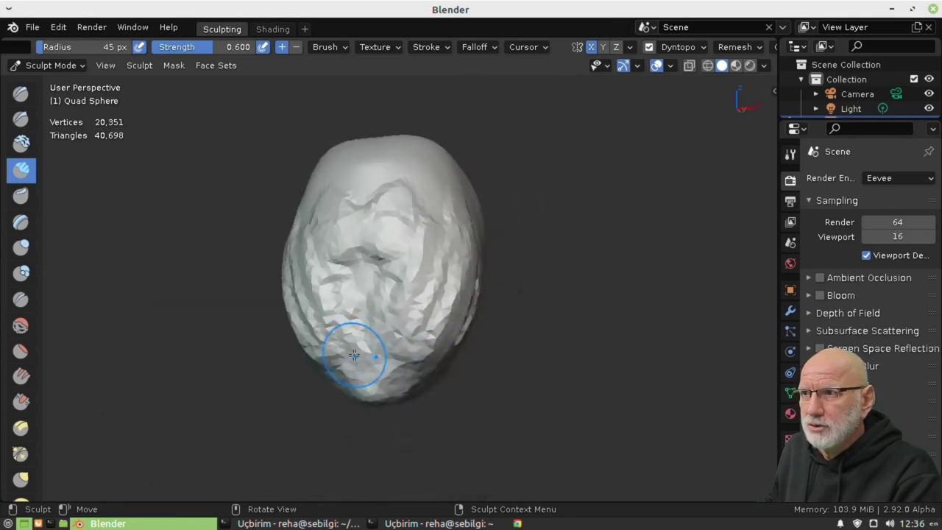
mouse_move(336, 410)
middle_down()
mouse_move(447, 354)
mouse_move(431, 290)
mouse_move(454, 283)
middle_up()
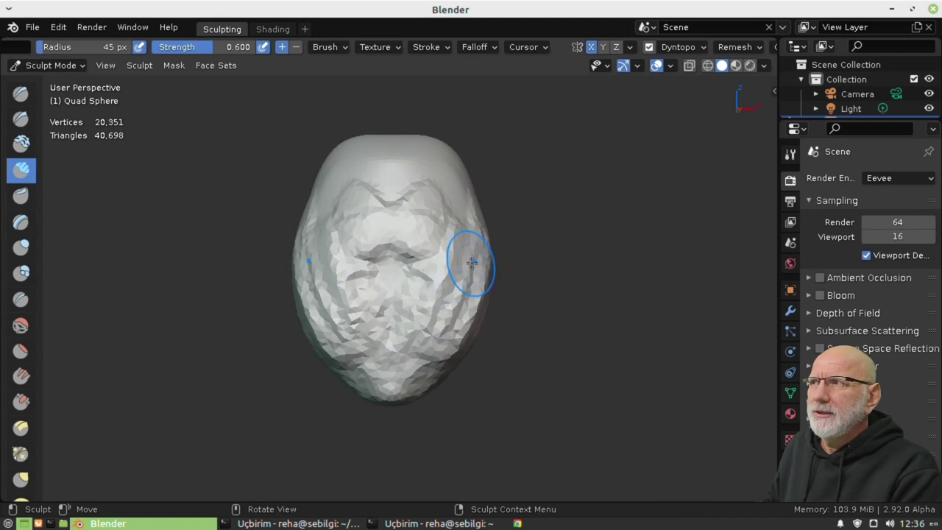
mouse_move(467, 205)
middle_down()
mouse_move(395, 270)
mouse_move(401, 265)
middle_up()
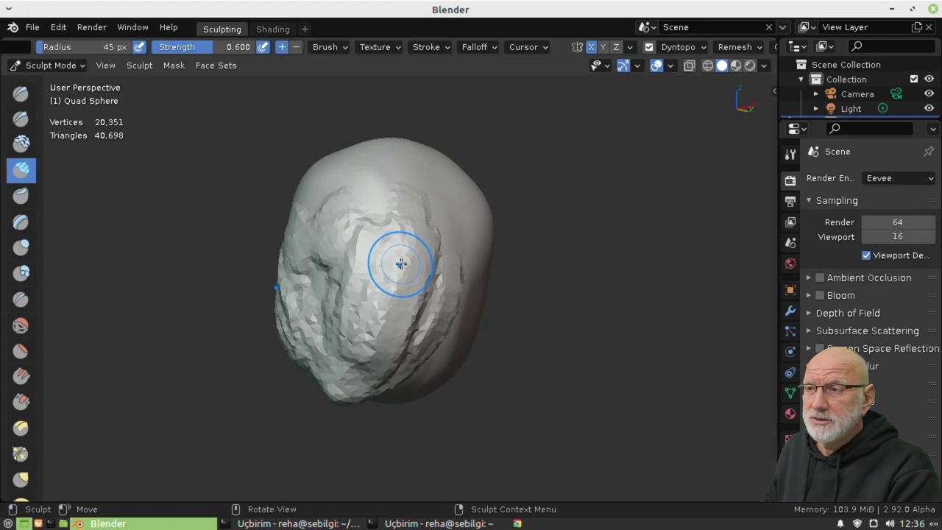
middle_drag(401, 264, 500, 266)
middle_drag(606, 267, 294, 267)
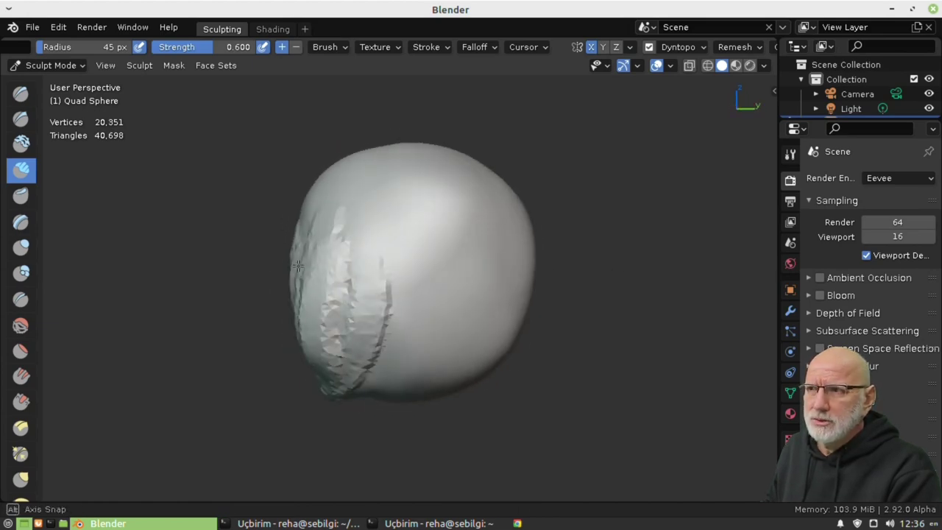
drag(375, 204, 486, 337)
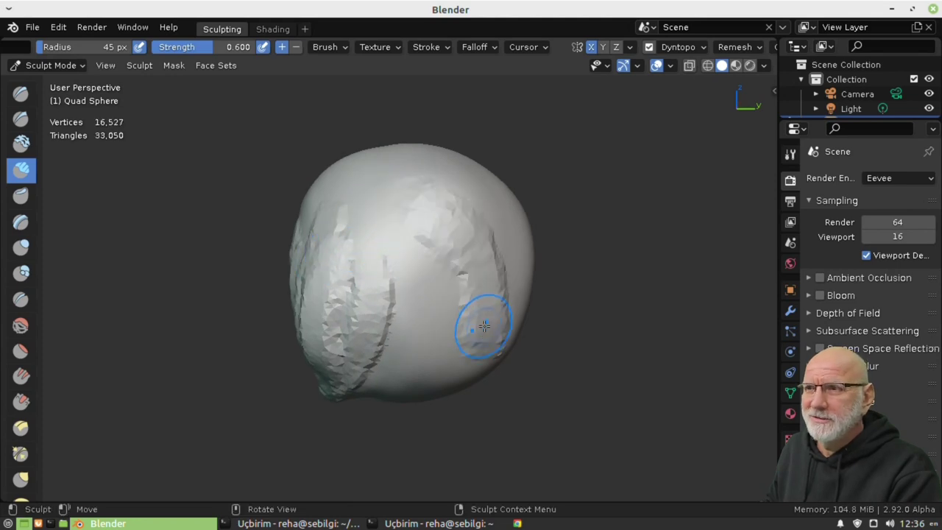
drag(448, 237, 449, 346)
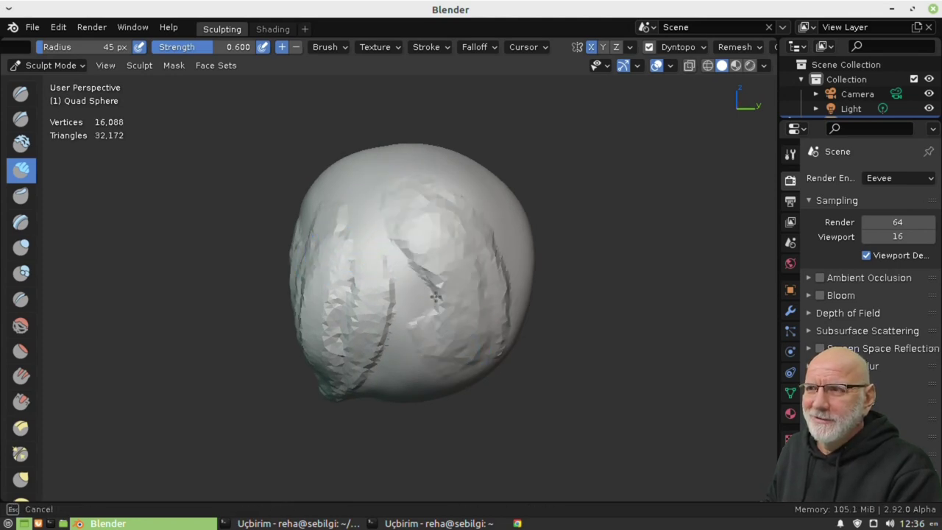
middle_drag(404, 238, 411, 252)
scroll(442, 265, up, 3)
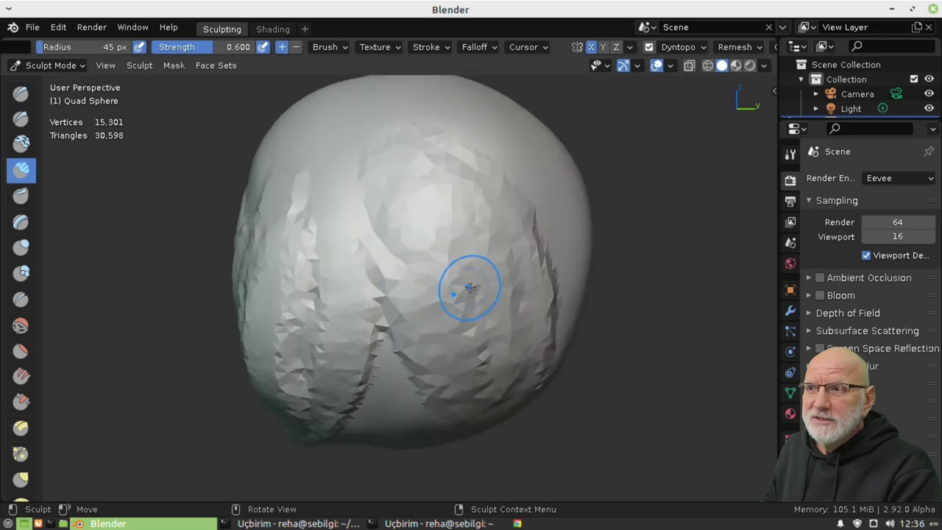
mouse_move(466, 280)
middle_down()
mouse_move(389, 282)
mouse_move(302, 358)
middle_up()
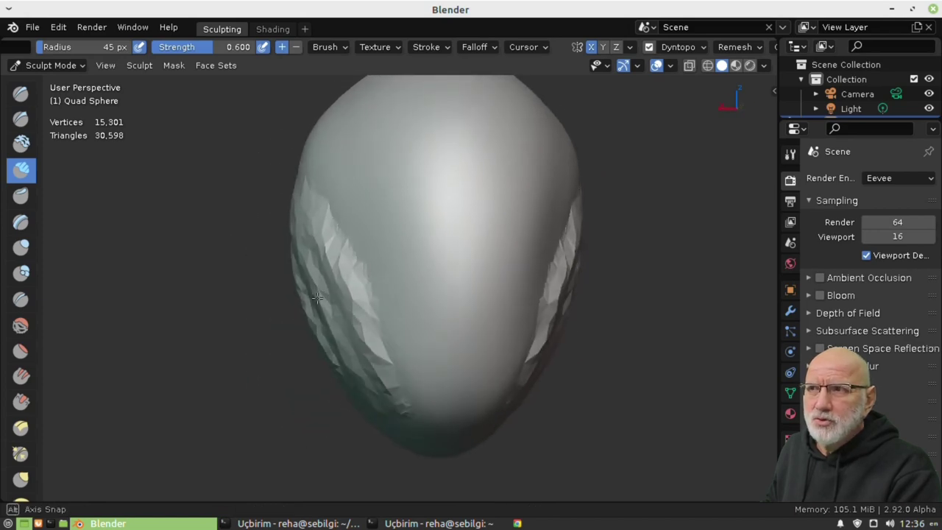
- Start a new Sculpting file without saving and zoom in on the fresh Quad Sphere
click(33, 30)
mouse_move(51, 45)
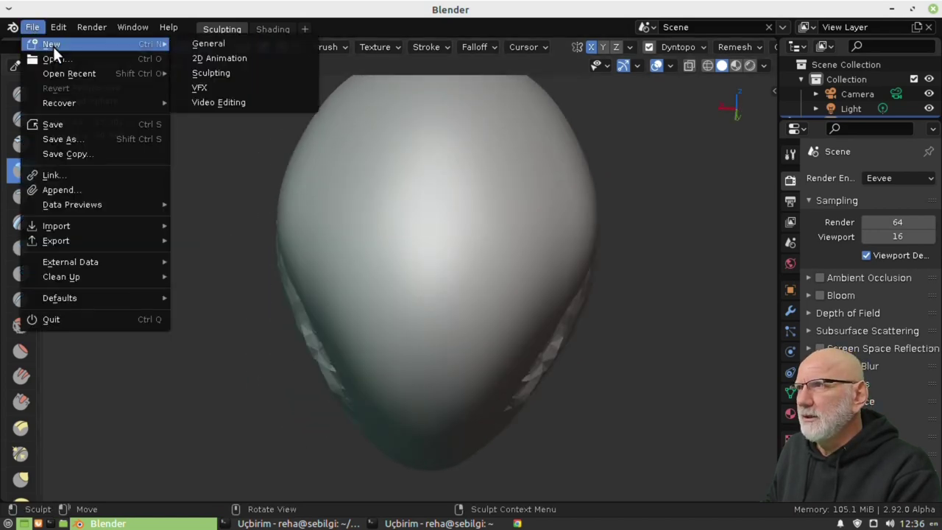
click(220, 71)
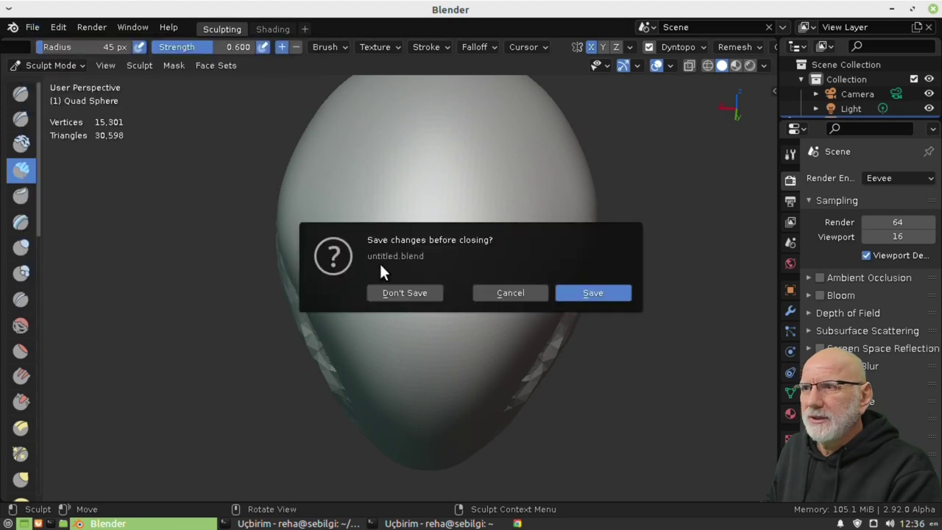
click(438, 294)
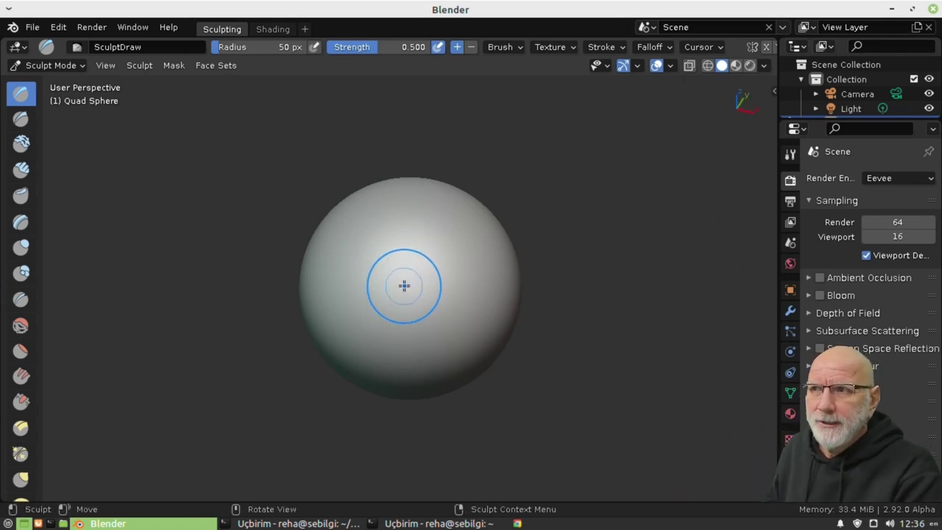
scroll(401, 285, up, 2)
middle_drag(401, 285, 460, 284)
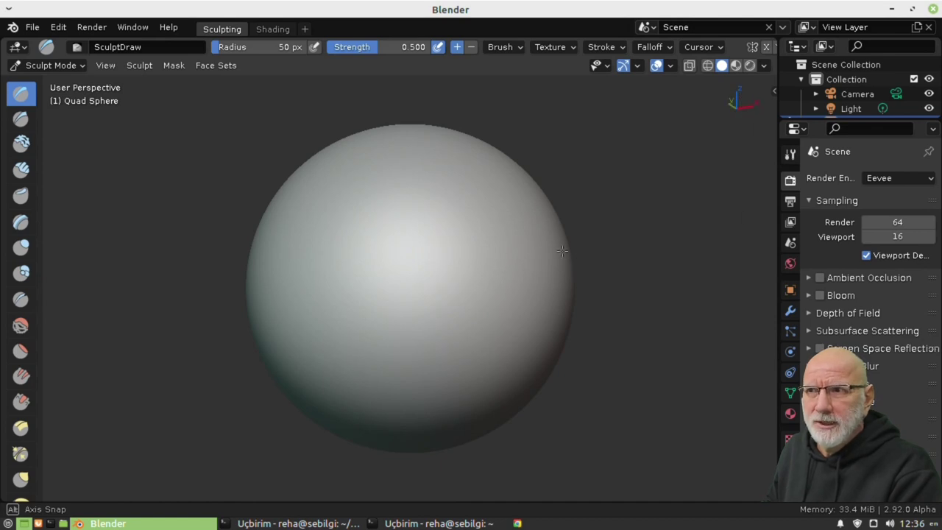
scroll(499, 286, up, 1)
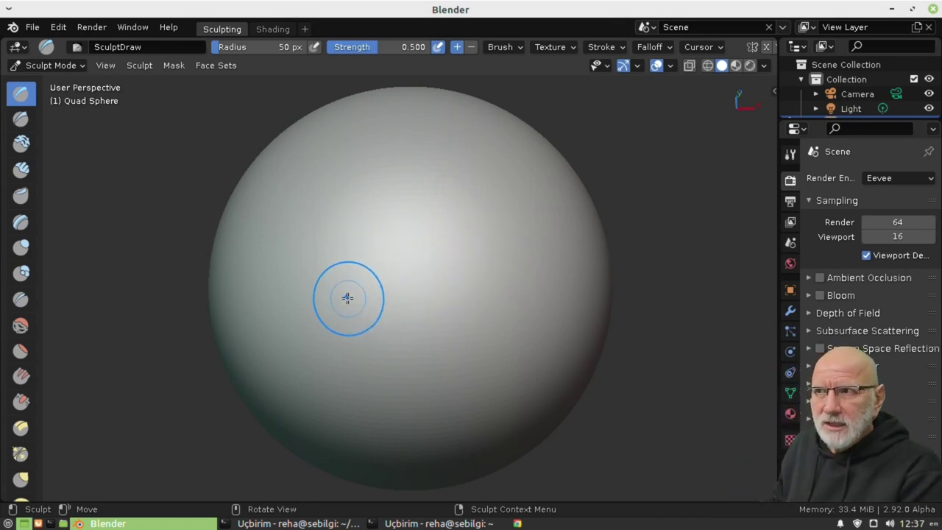
- Draw first raised strokes at centre-left, a dab below and a horizontal ridge at lower right
mouse_move(349, 297)
mouse_down()
mouse_move(414, 265)
mouse_move(461, 280)
mouse_up()
mouse_move(461, 280)
middle_down()
mouse_move(423, 282)
mouse_move(328, 231)
mouse_move(449, 295)
mouse_move(389, 225)
mouse_move(532, 267)
mouse_move(449, 296)
mouse_move(460, 255)
mouse_move(454, 193)
middle_up()
drag(454, 194, 373, 293)
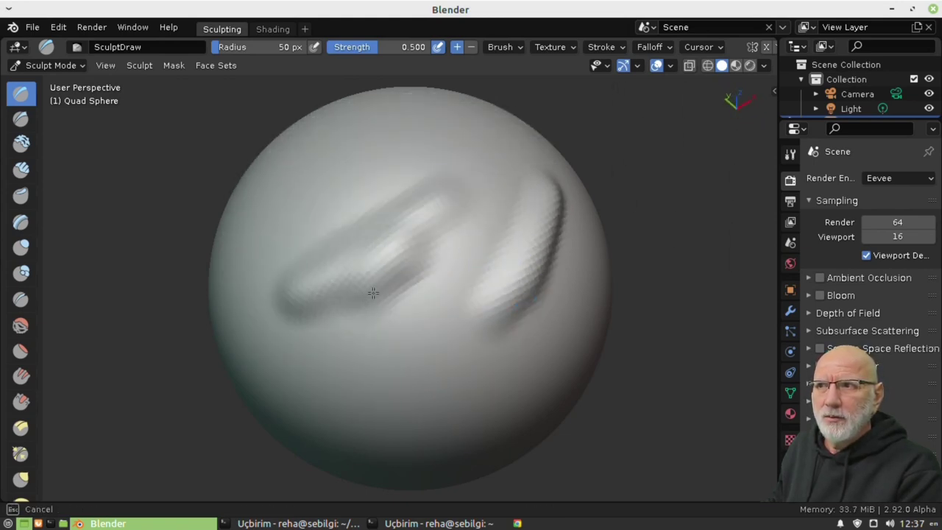
mouse_move(373, 293)
middle_down()
mouse_move(379, 320)
mouse_move(474, 337)
mouse_move(430, 318)
mouse_move(488, 319)
mouse_move(370, 358)
middle_up()
drag(370, 358, 389, 415)
mouse_move(390, 415)
middle_down()
mouse_move(562, 263)
mouse_move(340, 204)
middle_up()
drag(341, 204, 391, 269)
mouse_move(391, 269)
middle_down()
mouse_move(420, 305)
mouse_move(410, 322)
mouse_move(421, 290)
middle_up()
mouse_move(421, 290)
mouse_down()
mouse_move(437, 332)
mouse_move(453, 333)
mouse_move(406, 257)
mouse_move(452, 316)
mouse_up()
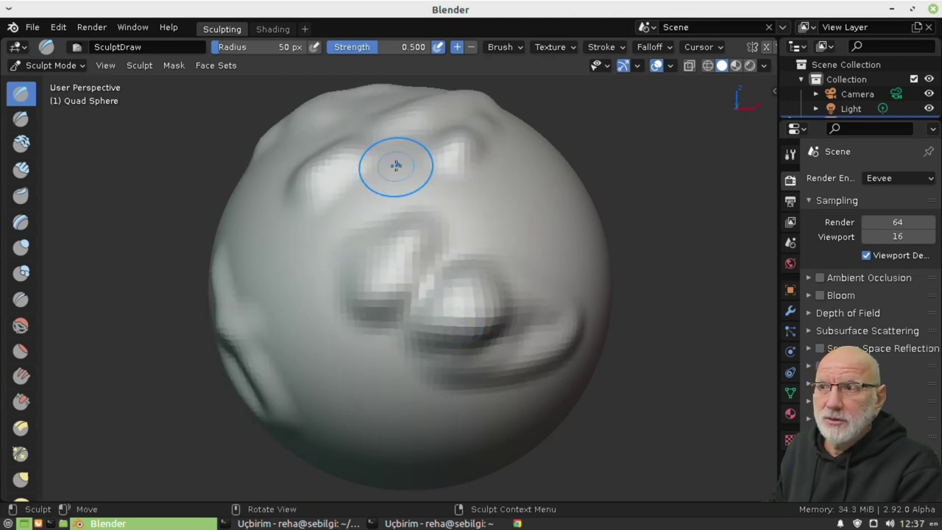
- Add a stroke across the mouth area of the sphere
mouse_move(396, 165)
middle_down()
mouse_move(440, 286)
mouse_move(353, 319)
mouse_move(407, 276)
mouse_move(400, 265)
mouse_move(593, 286)
middle_up()
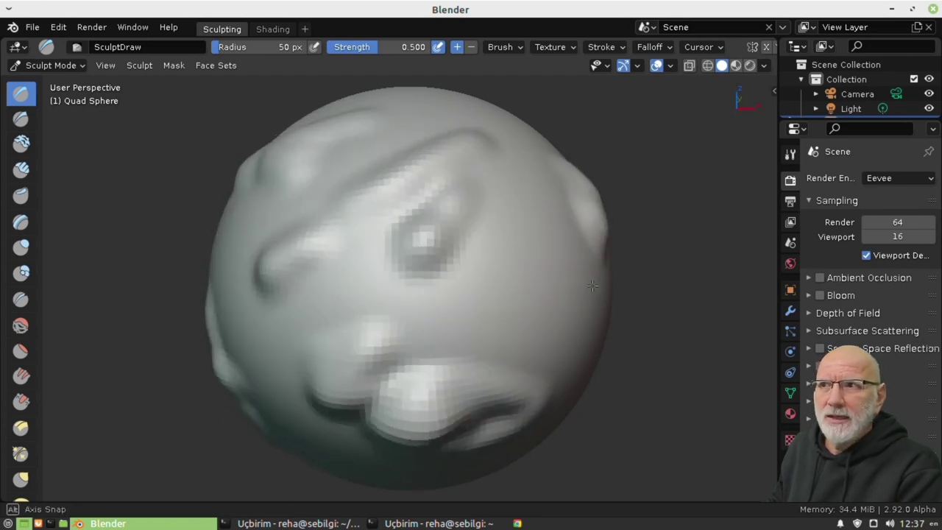
scroll(448, 301, up, 3)
scroll(449, 301, up, 2)
mouse_move(448, 301)
mouse_down()
mouse_move(439, 295)
mouse_move(351, 328)
mouse_up()
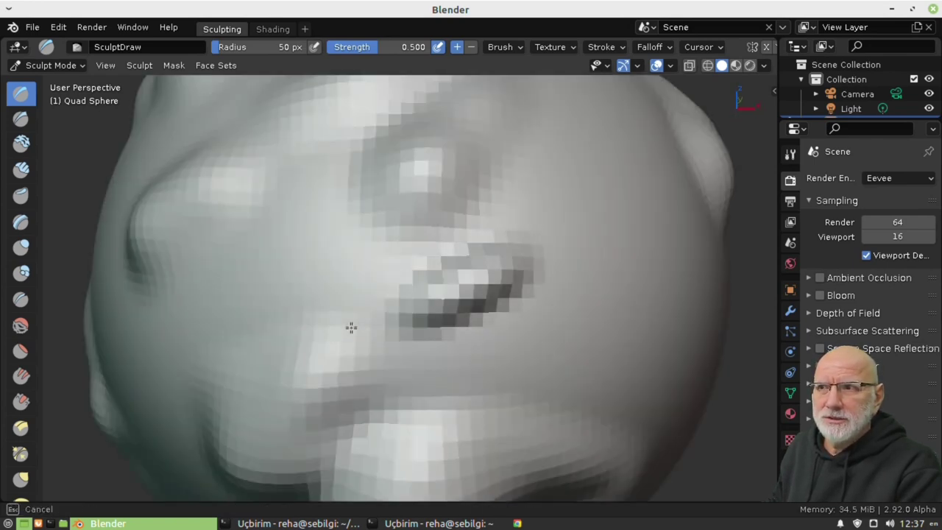
scroll(352, 327, down, 5)
mouse_move(427, 267)
middle_down()
mouse_move(362, 217)
mouse_move(473, 289)
mouse_move(406, 295)
mouse_move(423, 248)
mouse_move(349, 280)
mouse_move(417, 273)
middle_up()
scroll(403, 273, up, 2)
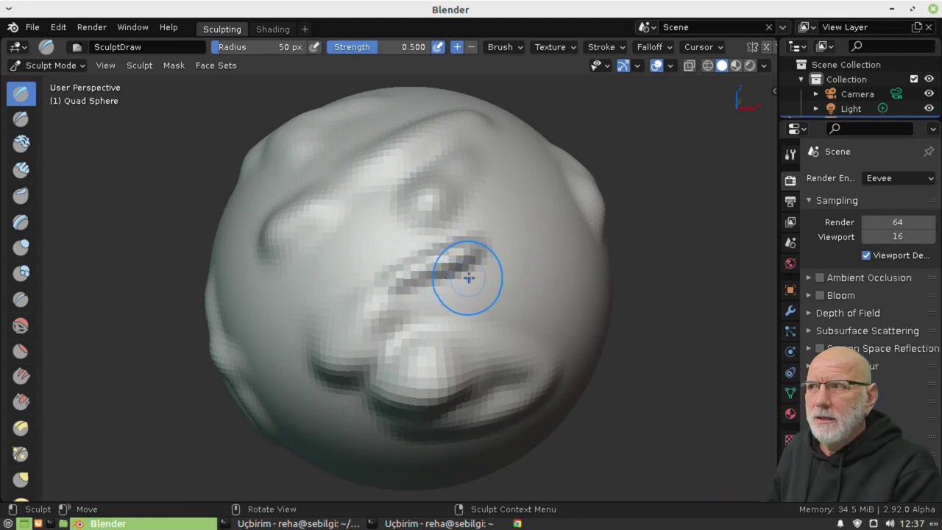
mouse_move(485, 276)
middle_down()
mouse_move(450, 273)
mouse_move(473, 269)
mouse_move(410, 290)
mouse_move(361, 286)
mouse_move(363, 251)
middle_up()
- Build a bulge down from the eye socket and press small dents into the face
drag(362, 251, 395, 315)
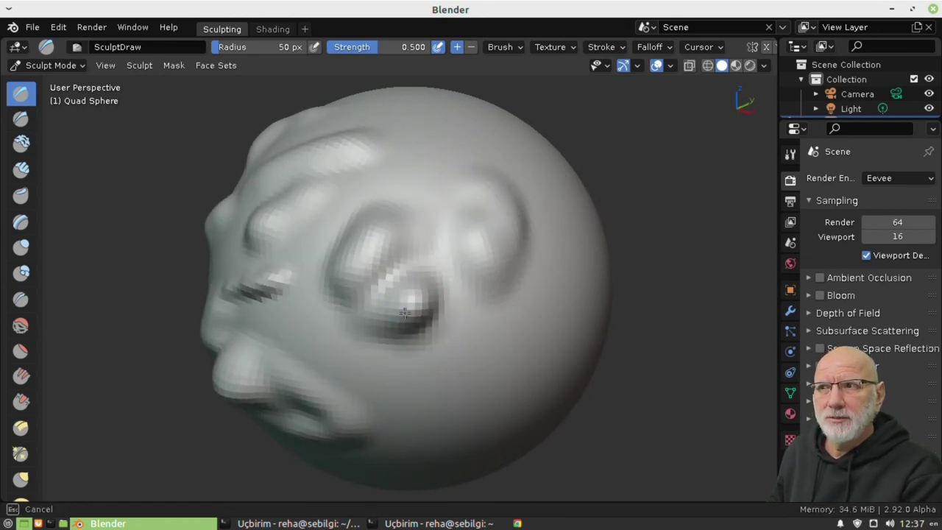
drag(415, 310, 383, 332)
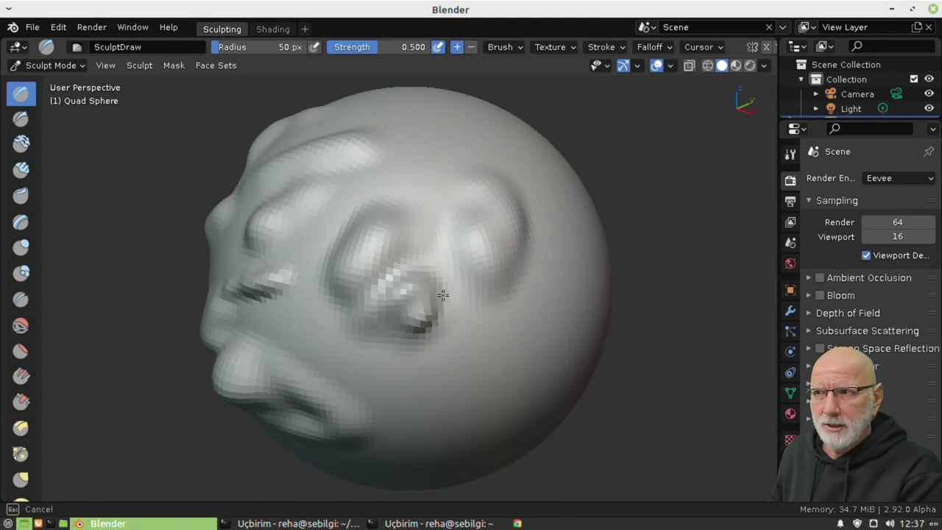
drag(443, 295, 400, 316)
mouse_move(399, 316)
middle_down()
mouse_move(473, 316)
mouse_move(370, 213)
middle_up()
drag(370, 213, 378, 235)
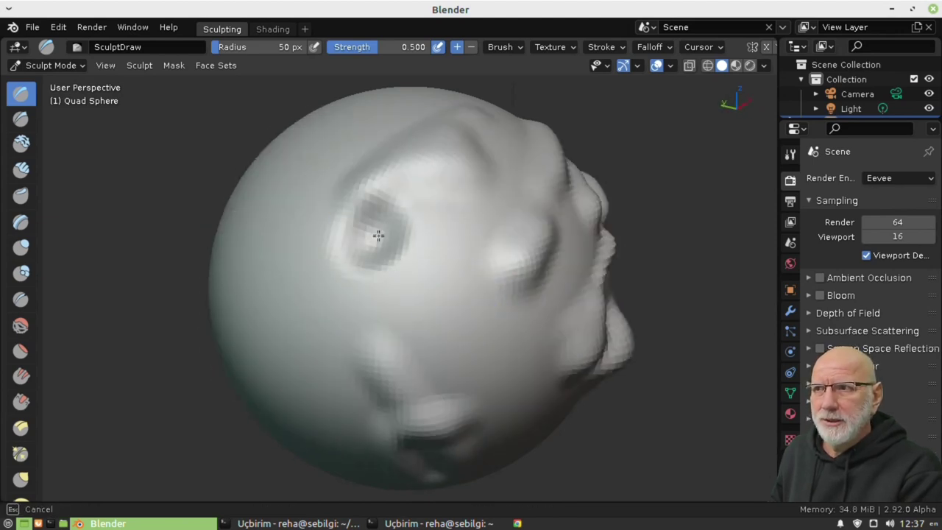
middle_drag(378, 236, 442, 305)
drag(441, 304, 432, 316)
mouse_move(431, 316)
middle_down()
mouse_move(410, 346)
mouse_move(463, 348)
middle_up()
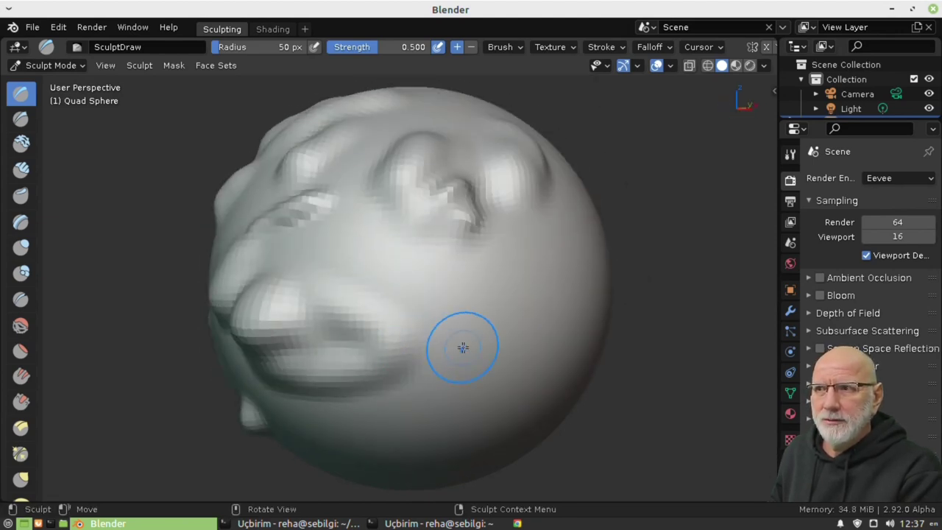
drag(464, 348, 486, 358)
middle_drag(294, 346, 415, 357)
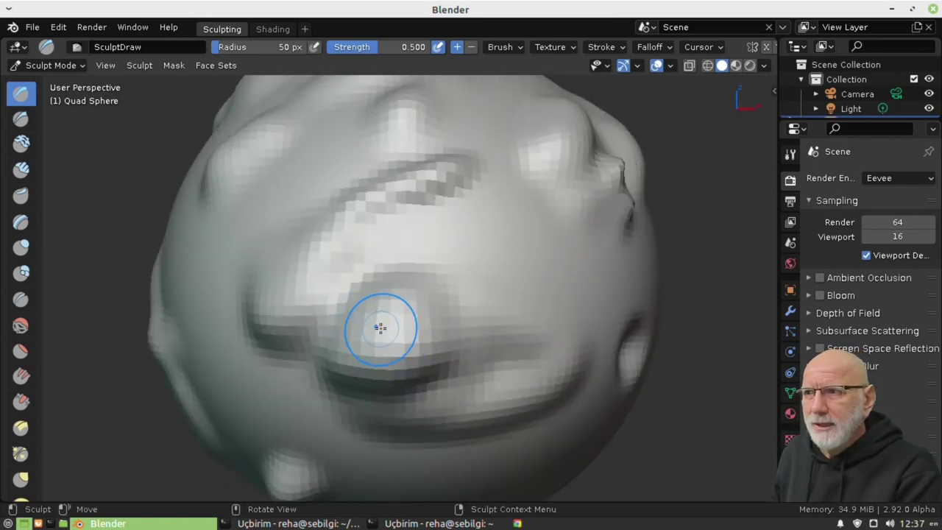
middle_drag(414, 328, 423, 338)
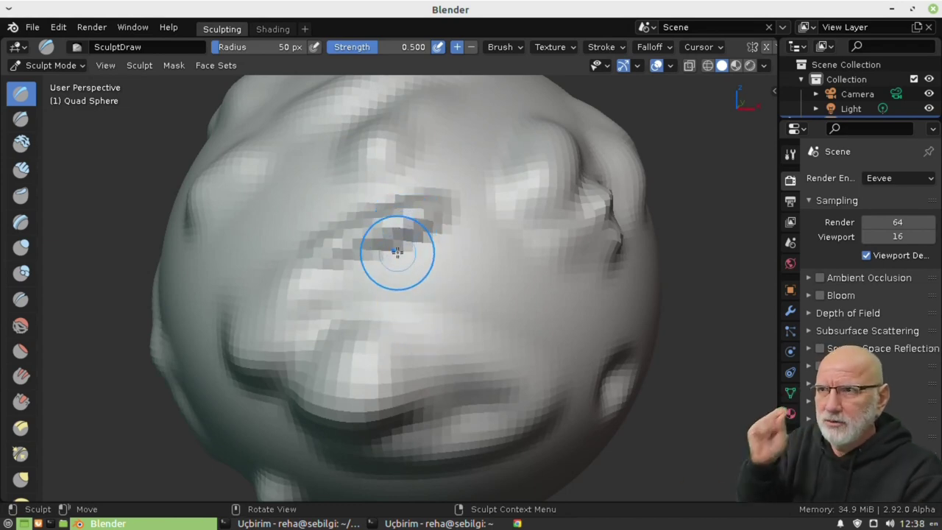
scroll(397, 246, up, 2)
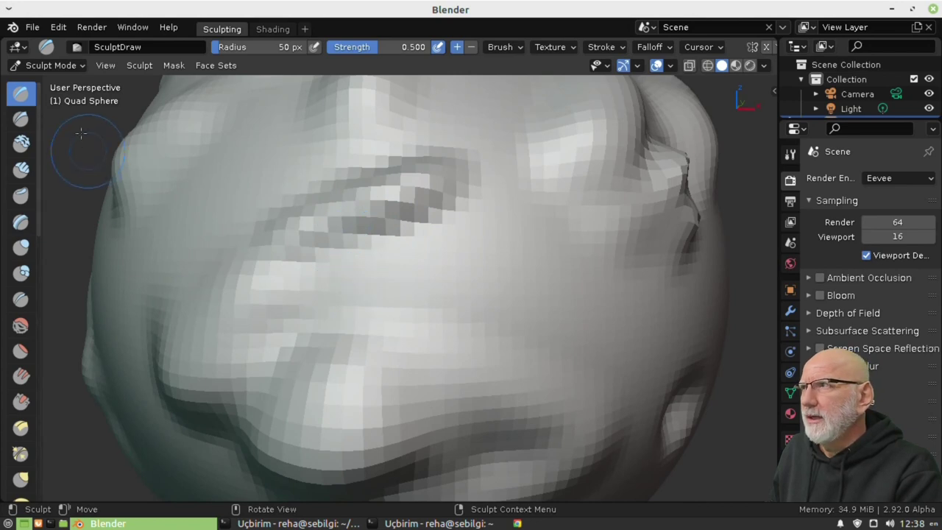
- Apply Shade Smooth to the sphere in Object Mode, then return to Sculpt Mode
click(68, 66)
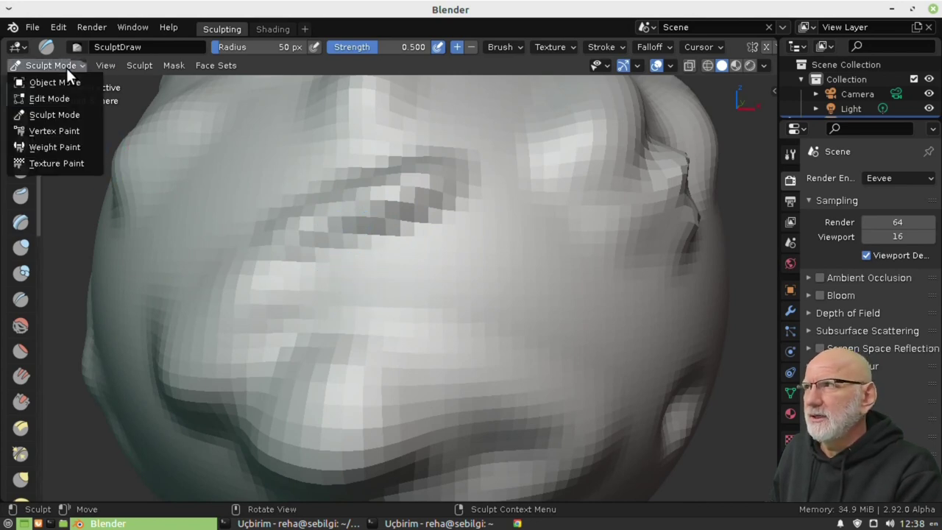
click(71, 79)
right_click(83, 144)
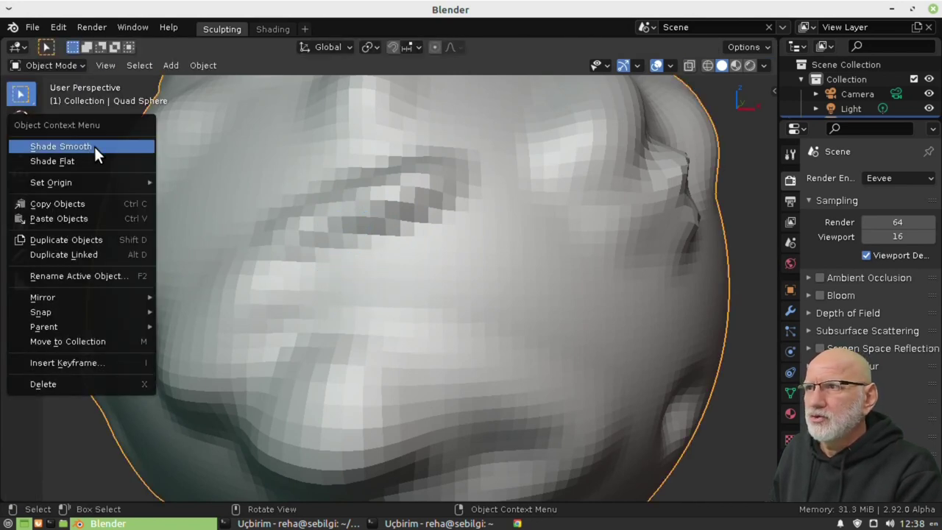
click(94, 146)
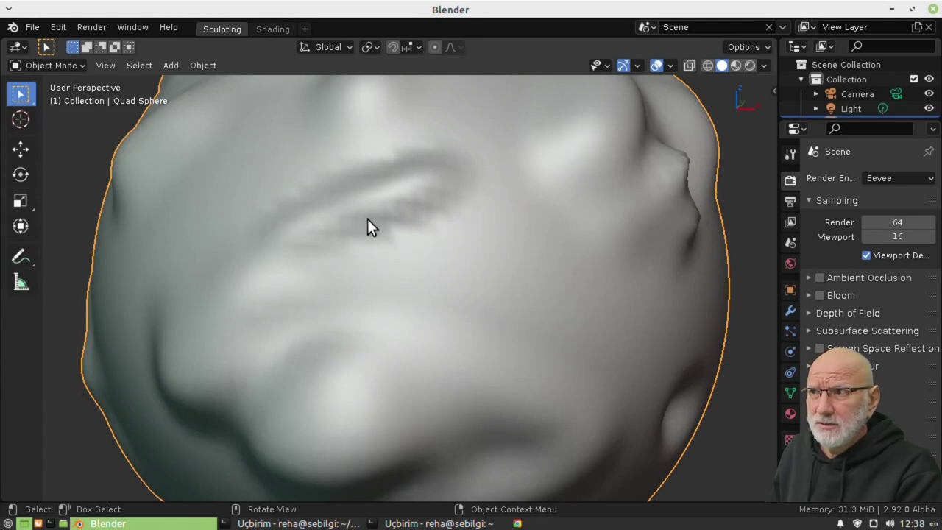
click(57, 65)
click(57, 117)
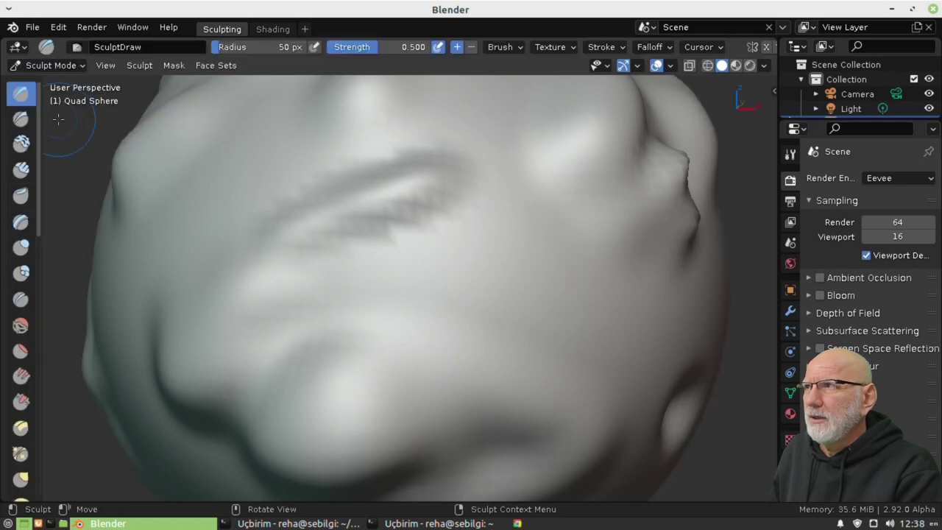
- Switch the sphere back to flat shading and return to Sculpt Mode
click(69, 65)
click(67, 79)
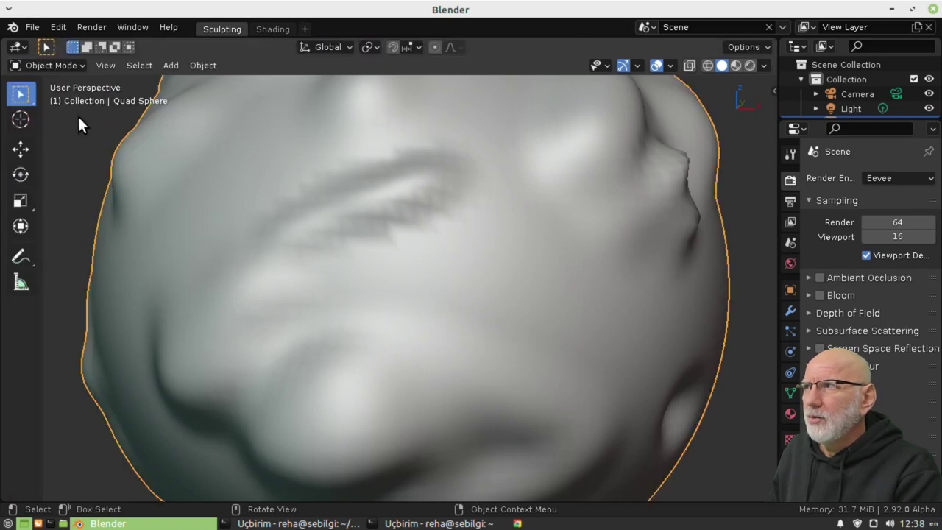
right_click(90, 128)
click(83, 144)
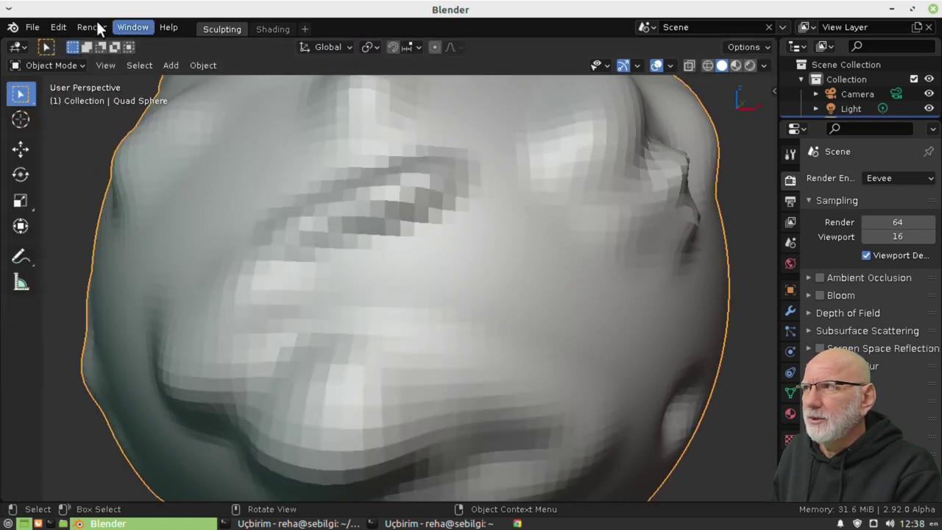
click(79, 67)
click(55, 115)
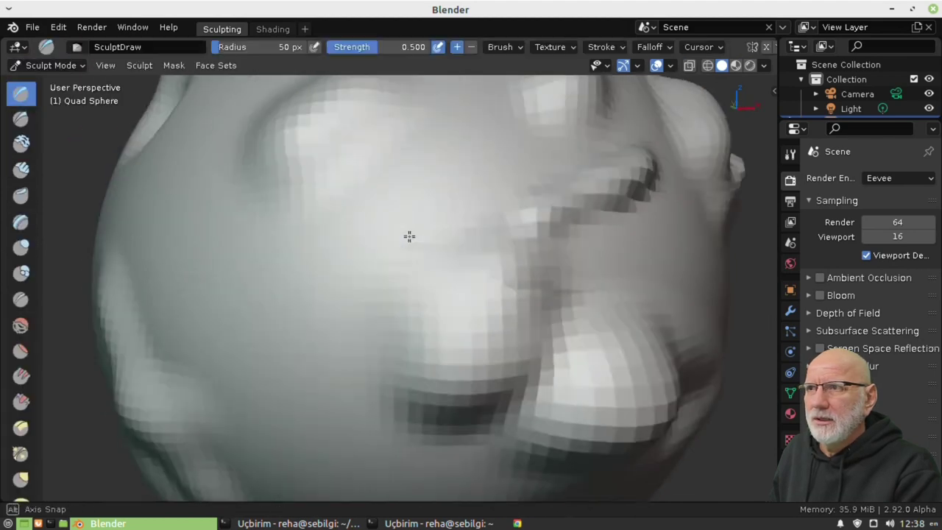
- Sculpt a deep dent and a groove near the sphere's centre
scroll(390, 229, down, 5)
middle_drag(475, 292, 458, 275)
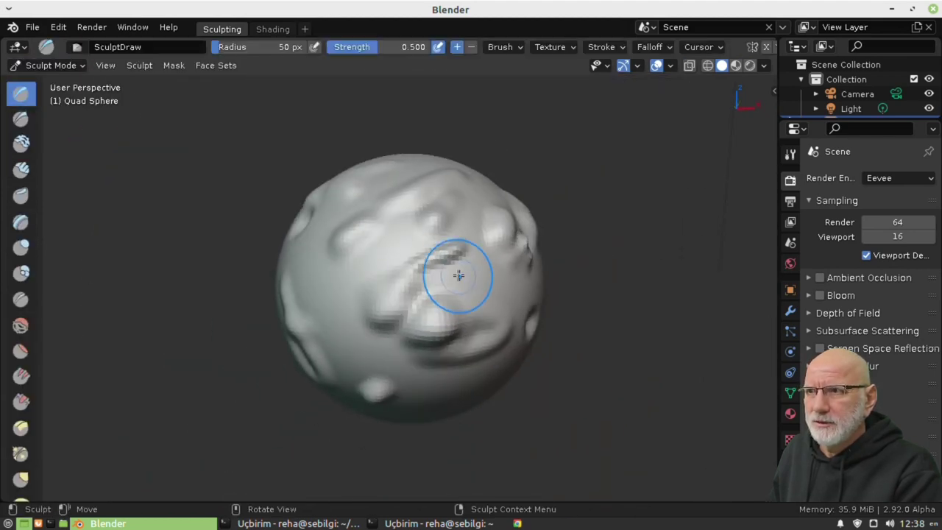
mouse_move(452, 228)
middle_down()
mouse_move(431, 248)
mouse_move(435, 205)
middle_up()
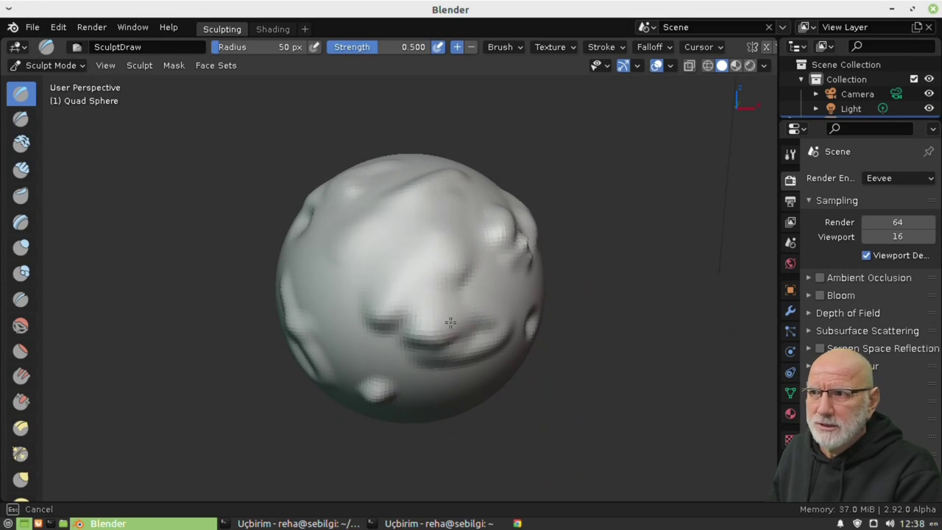
mouse_move(450, 321)
middle_down()
mouse_move(429, 290)
mouse_move(393, 288)
mouse_move(427, 237)
middle_up()
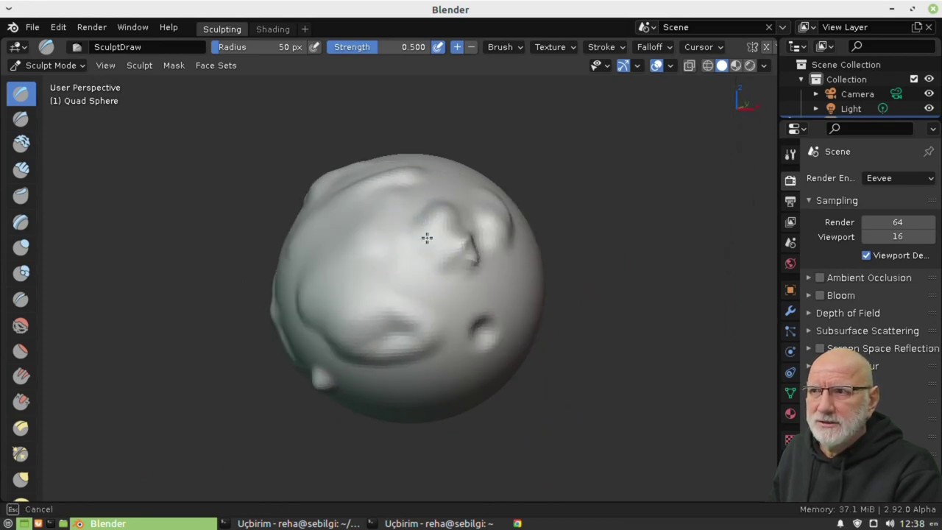
middle_drag(390, 322, 410, 290)
drag(410, 290, 406, 284)
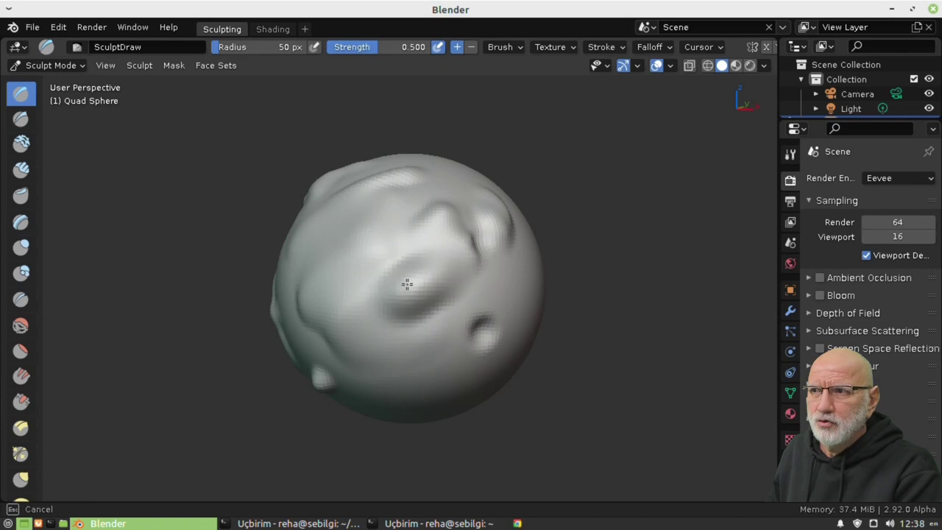
middle_drag(406, 284, 390, 301)
mouse_move(390, 301)
mouse_down()
mouse_move(431, 288)
mouse_move(388, 295)
mouse_move(421, 262)
mouse_move(456, 272)
mouse_move(429, 263)
mouse_up()
scroll(412, 265, down, 5)
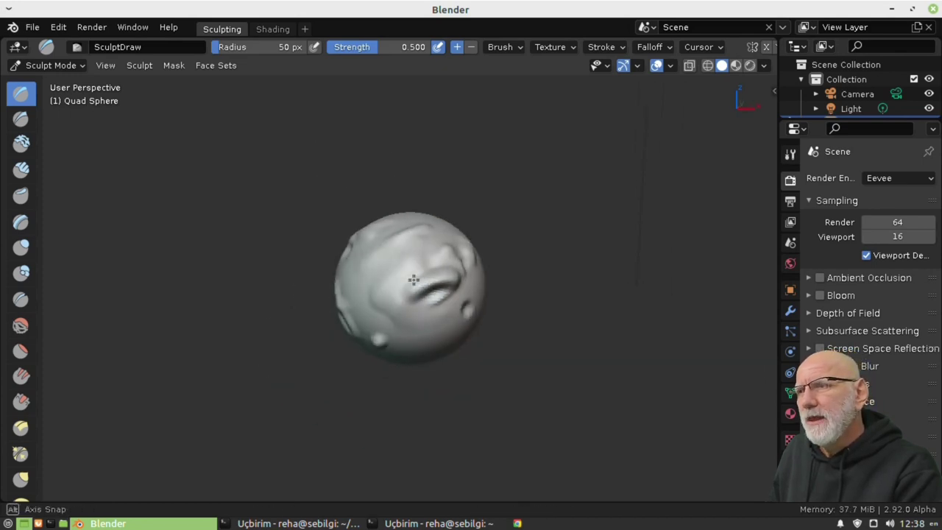
scroll(338, 303, up, 3)
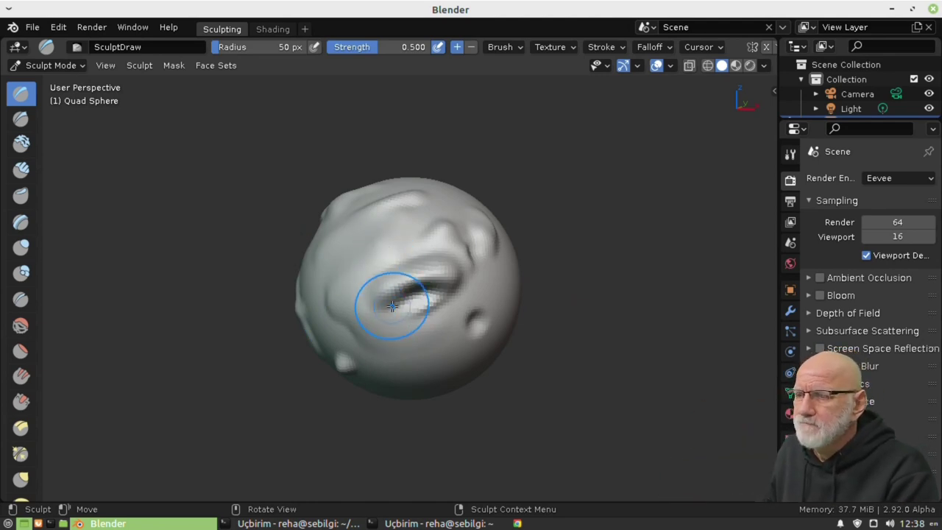
middle_drag(392, 306, 385, 300)
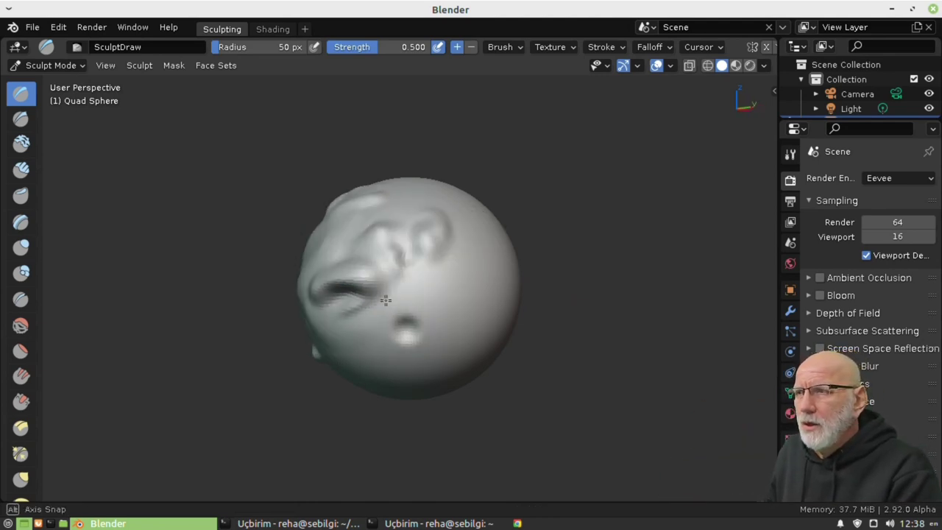
- Discard the unsaved sphere and open APE3.blend
click(36, 25)
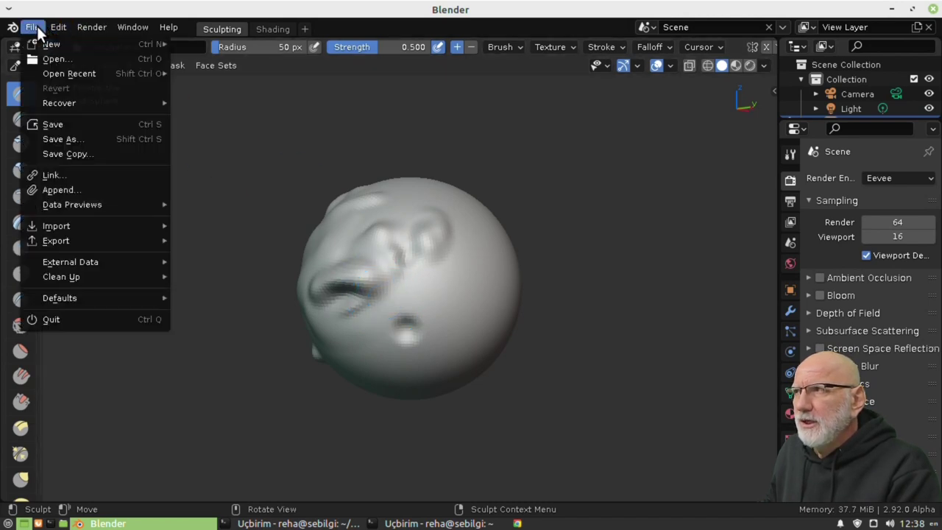
click(126, 54)
click(424, 297)
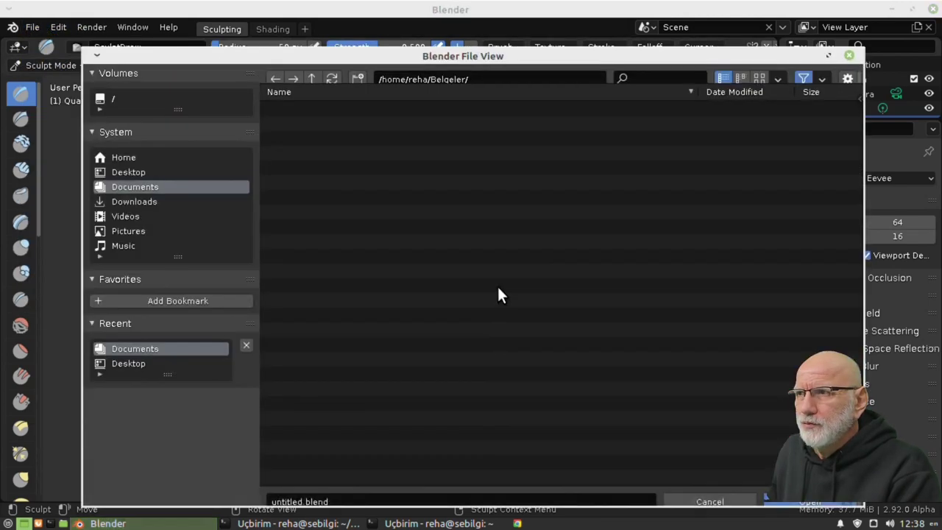
key(alt+Tab)
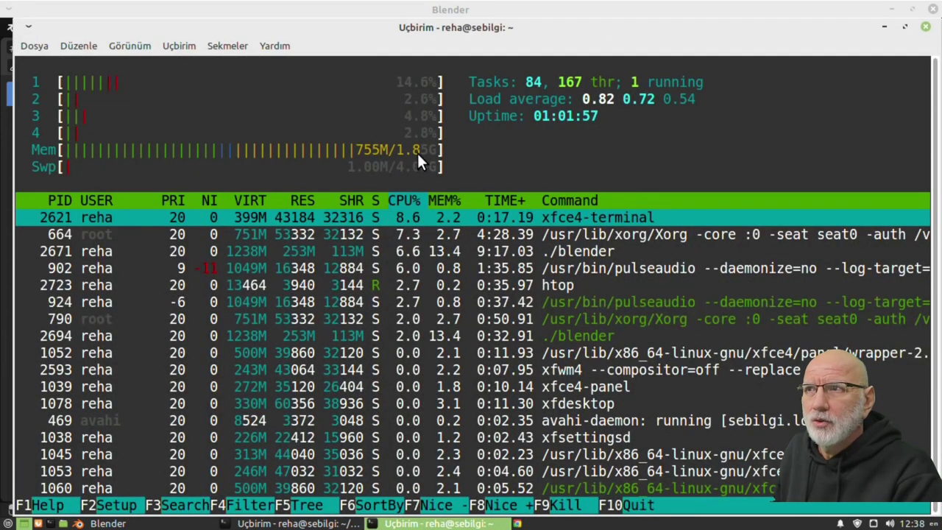
key(alt+Tab)
click(298, 149)
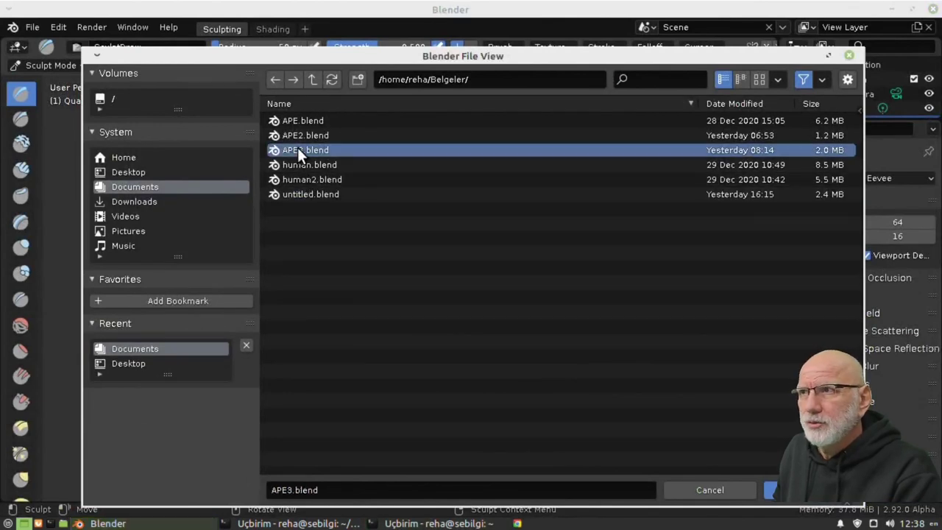
key(Return)
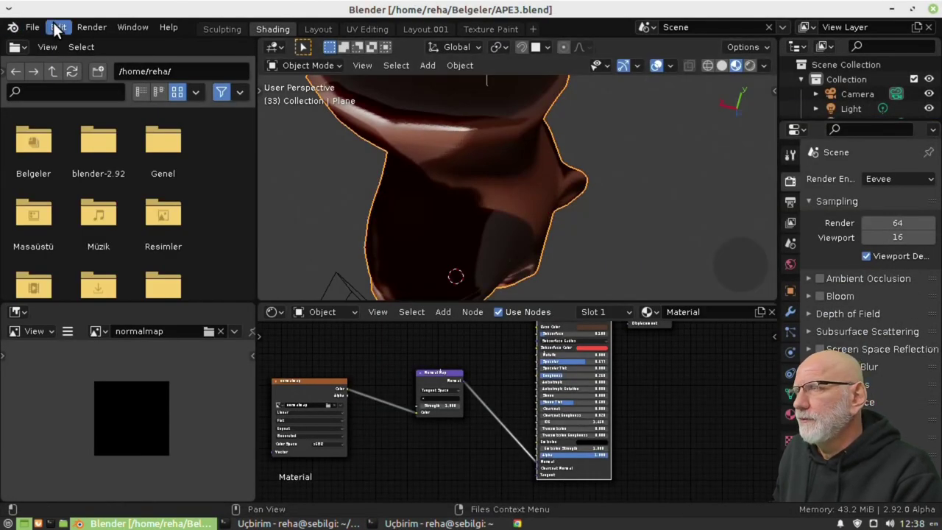
- Open APE2.blend and orbit around the loaded ape head mesh
click(33, 28)
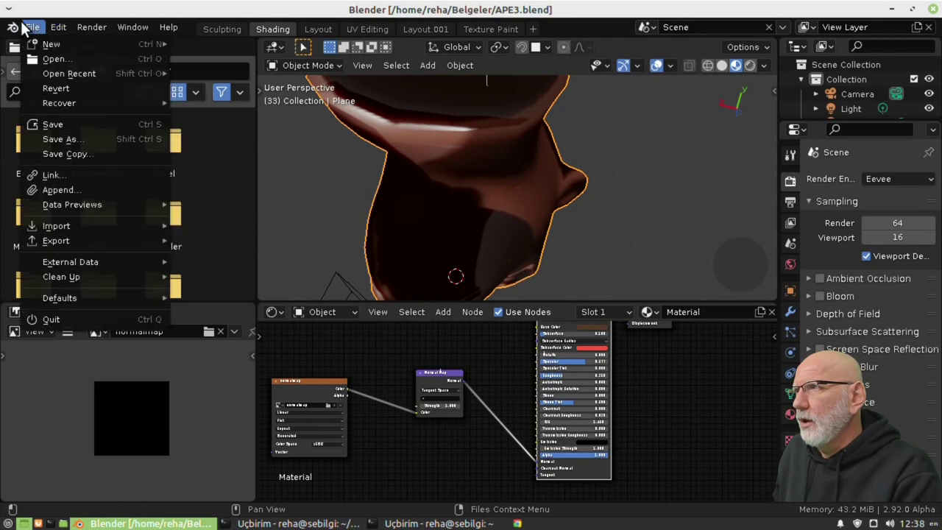
click(56, 60)
click(294, 136)
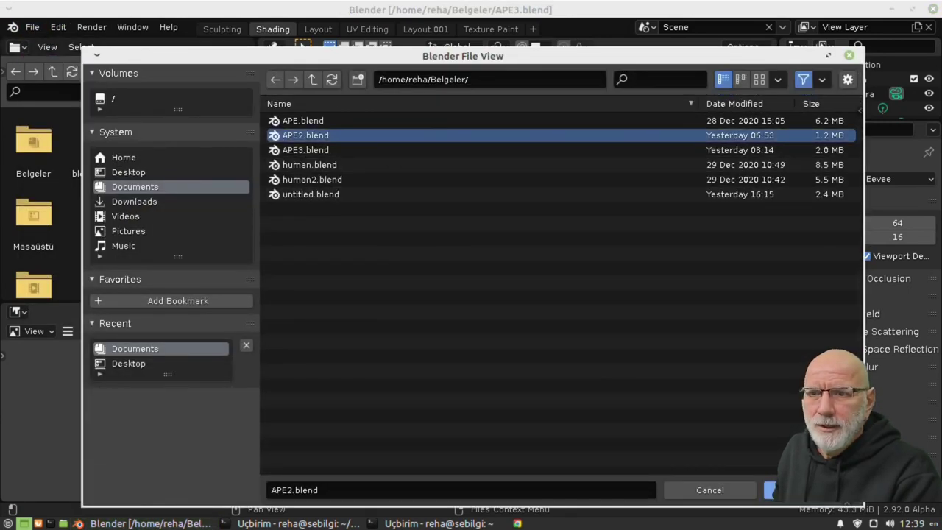
click(774, 489)
middle_drag(359, 247, 416, 249)
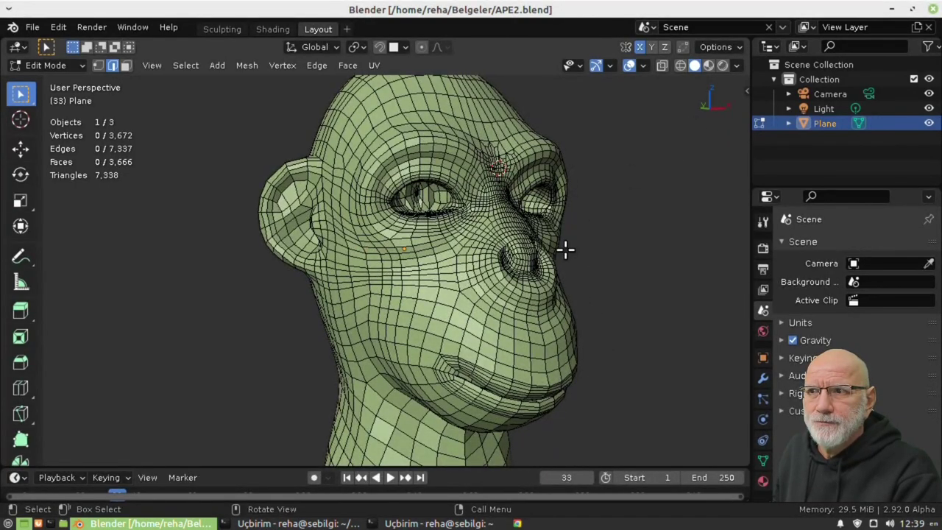
mouse_move(539, 334)
middle_down()
mouse_move(280, 352)
mouse_move(308, 349)
middle_up()
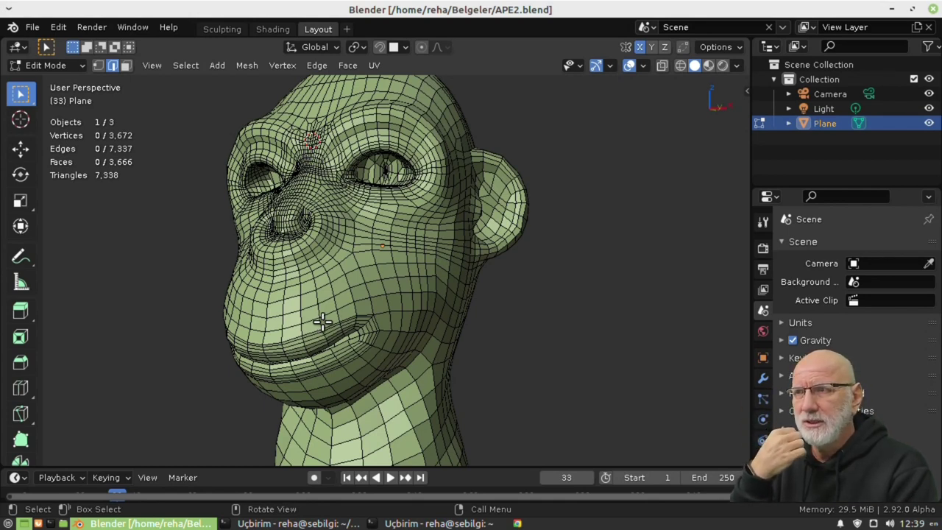
middle_drag(313, 281, 344, 288)
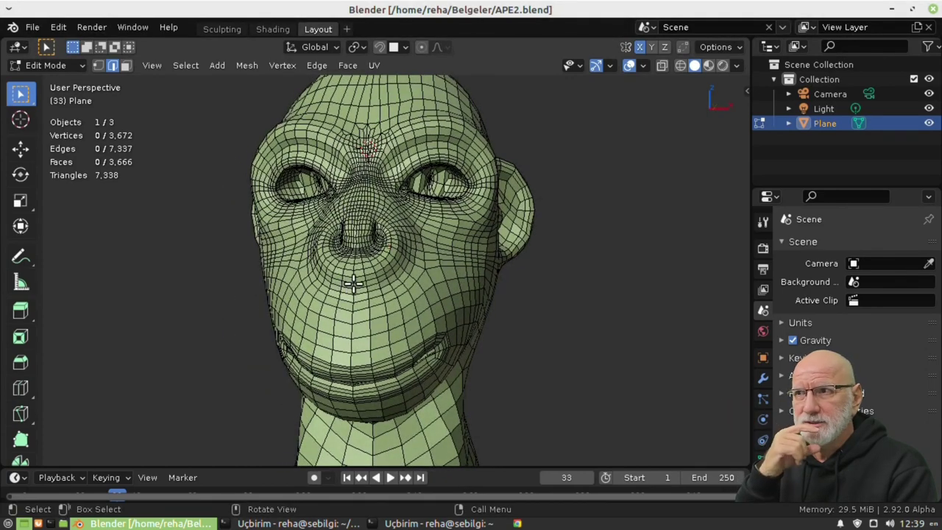
mouse_move(355, 283)
middle_down()
mouse_move(377, 274)
mouse_move(288, 280)
mouse_move(498, 278)
mouse_move(419, 336)
mouse_move(377, 267)
mouse_move(353, 269)
mouse_move(361, 278)
middle_up()
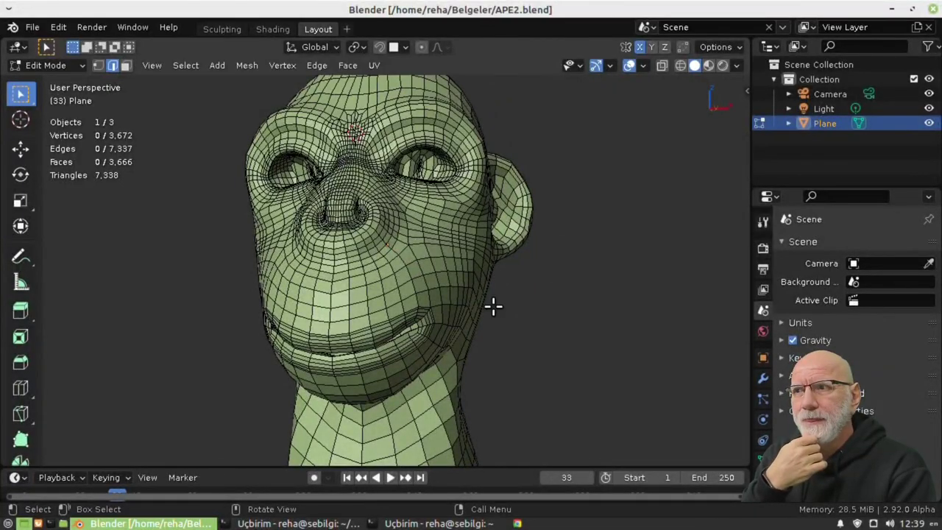
mouse_move(493, 306)
middle_down()
mouse_move(432, 316)
mouse_move(433, 346)
mouse_move(473, 341)
mouse_move(448, 309)
mouse_move(388, 276)
middle_up()
middle_drag(363, 274, 418, 263)
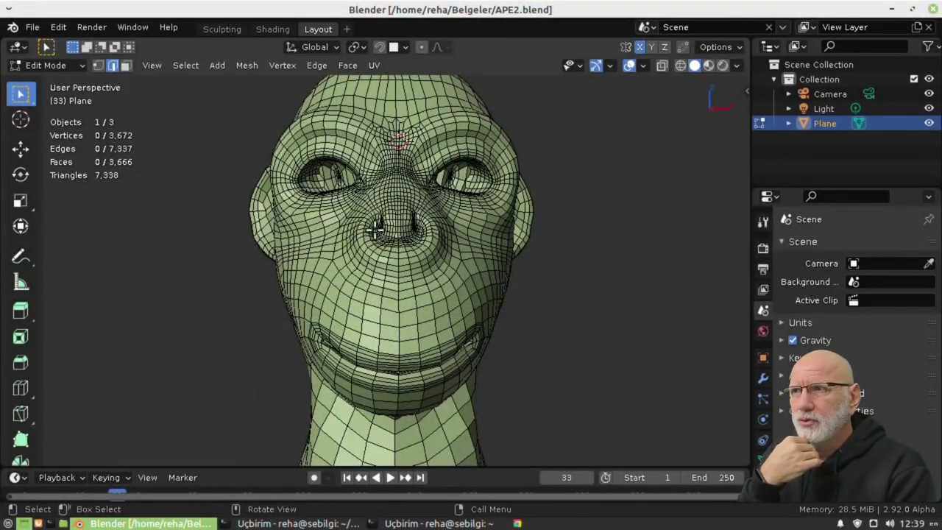
middle_drag(547, 261, 490, 261)
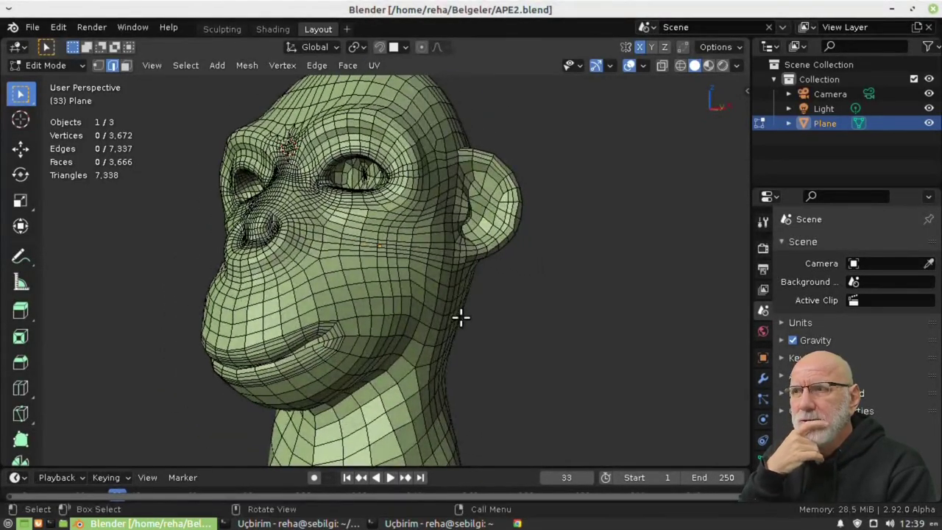
mouse_move(439, 301)
middle_down()
mouse_move(399, 311)
mouse_move(420, 304)
middle_up()
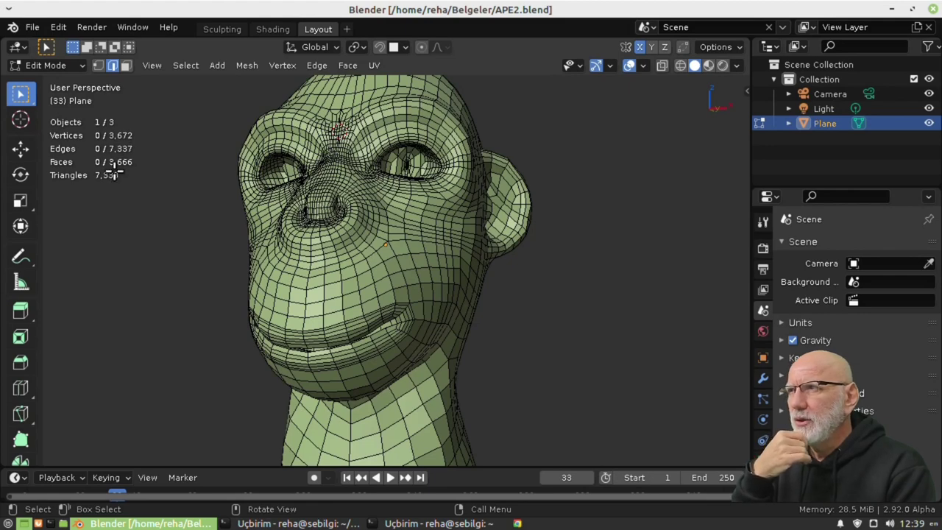
middle_drag(463, 284, 506, 275)
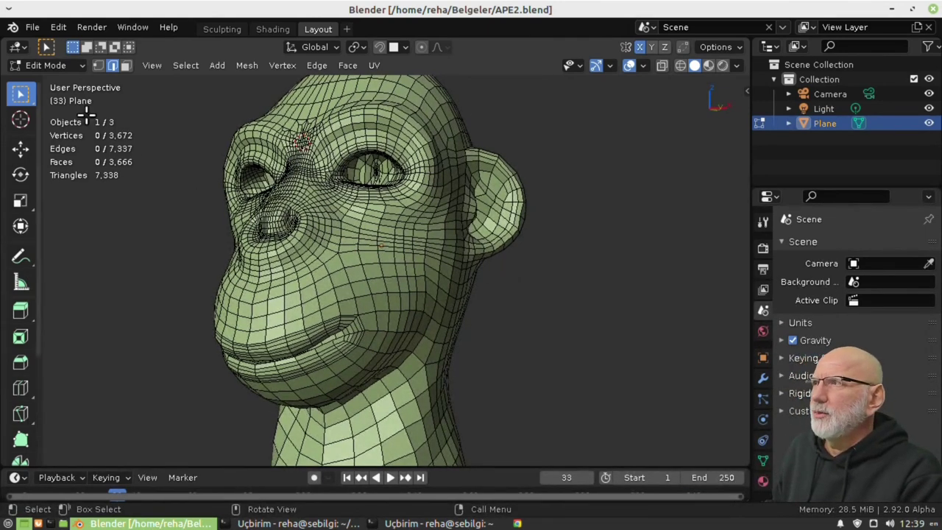
click(49, 64)
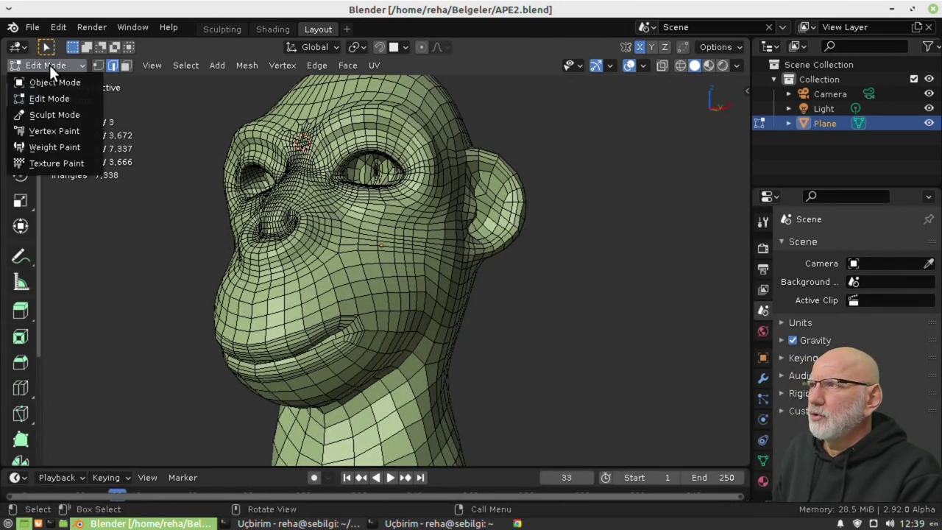
- Put the ape head in Sculpt Mode, collapse the timeline, and add a Multiresolution modifier
click(64, 114)
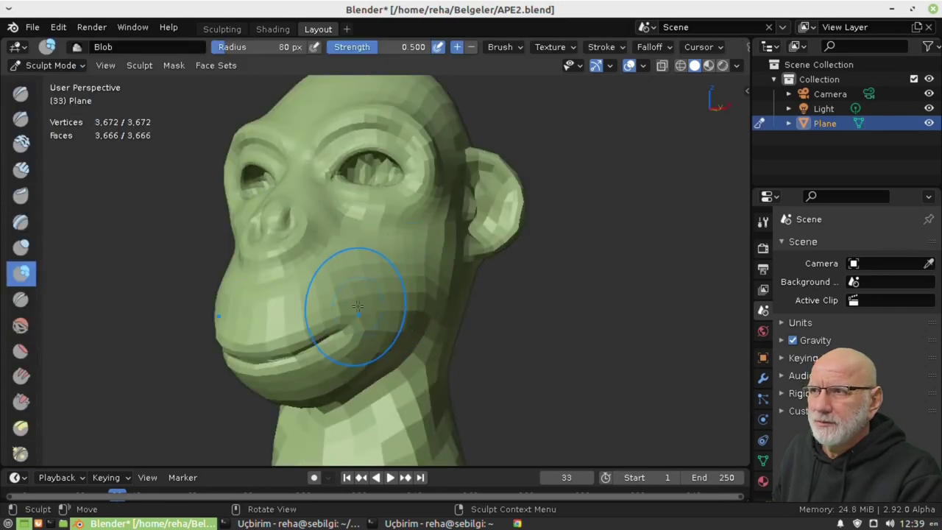
middle_drag(357, 307, 410, 288)
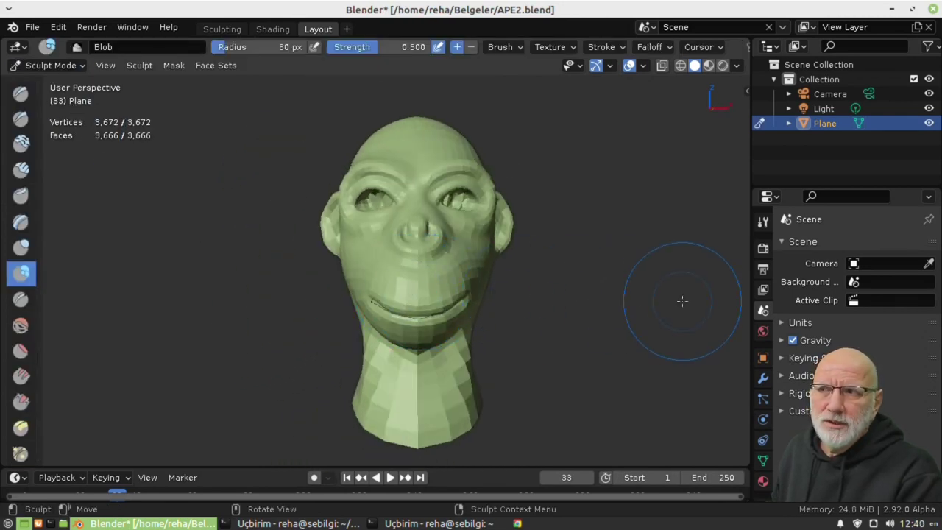
click(762, 379)
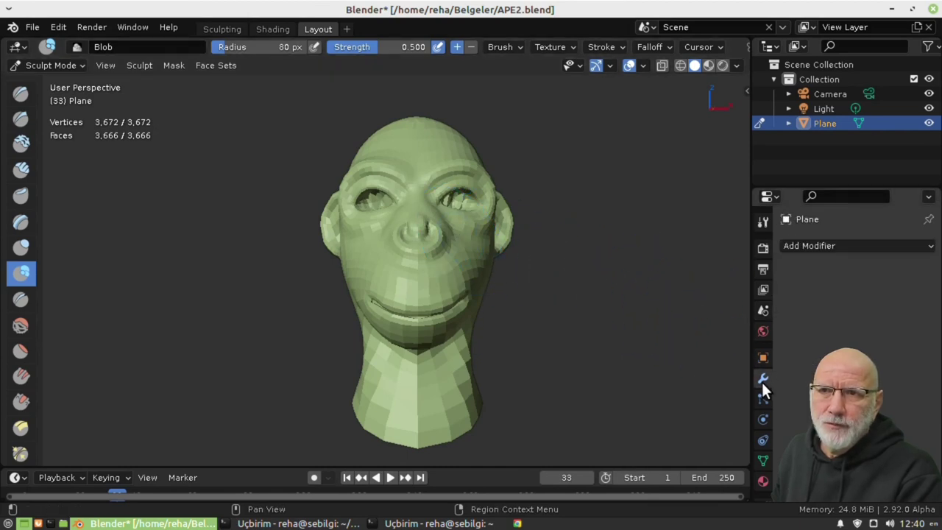
click(833, 245)
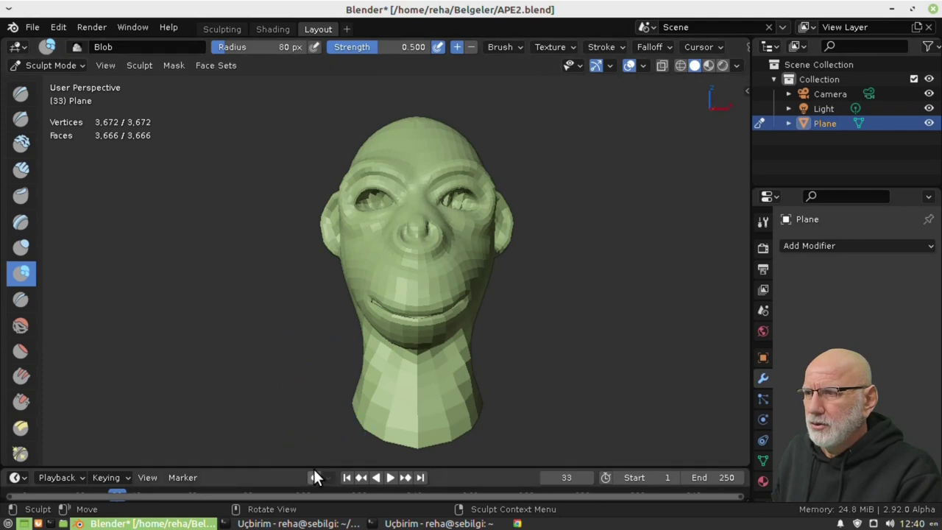
drag(318, 470, 319, 436)
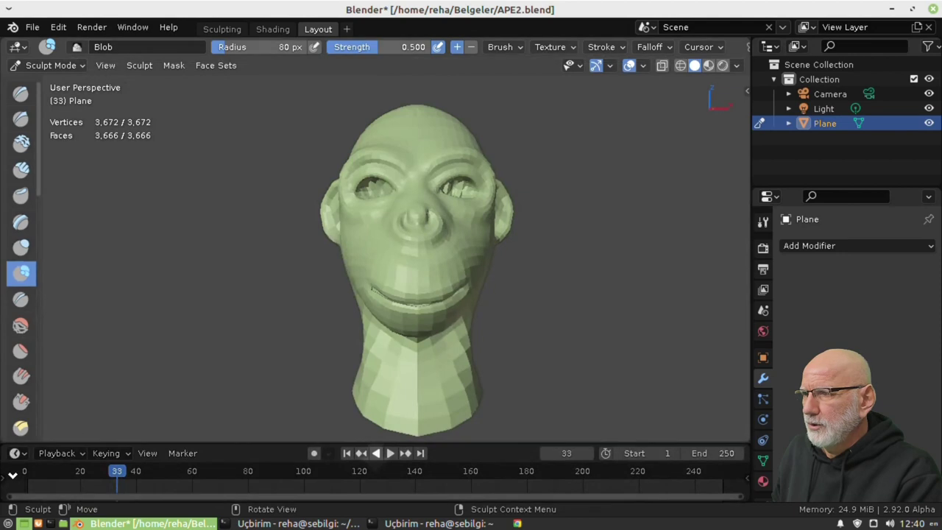
drag(11, 445, 376, 523)
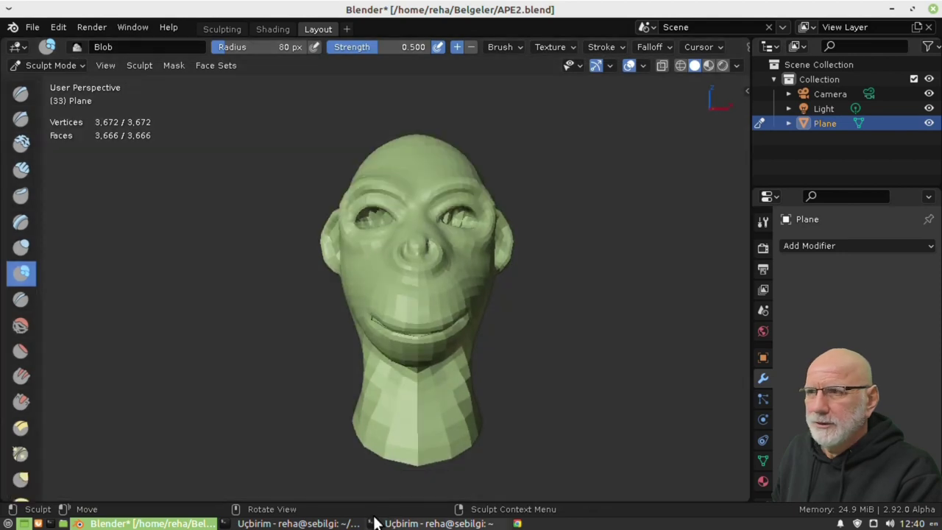
click(800, 249)
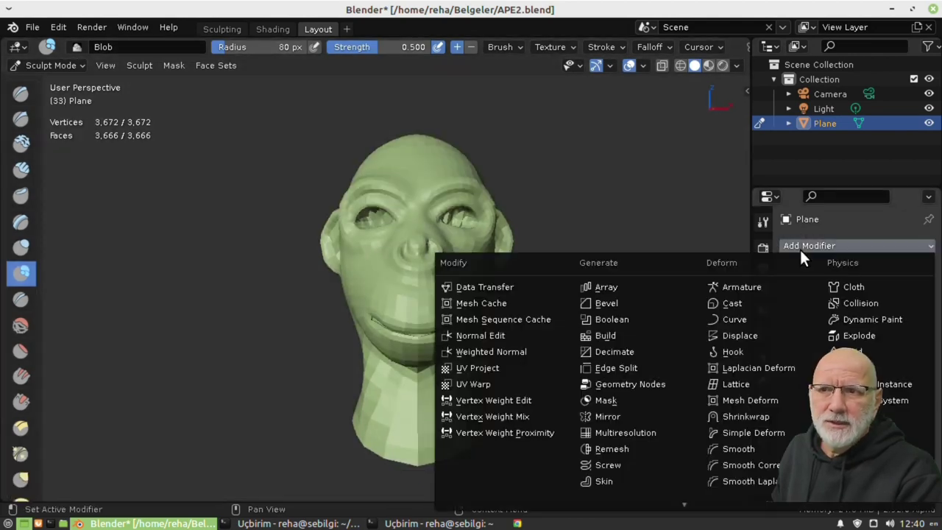
click(610, 435)
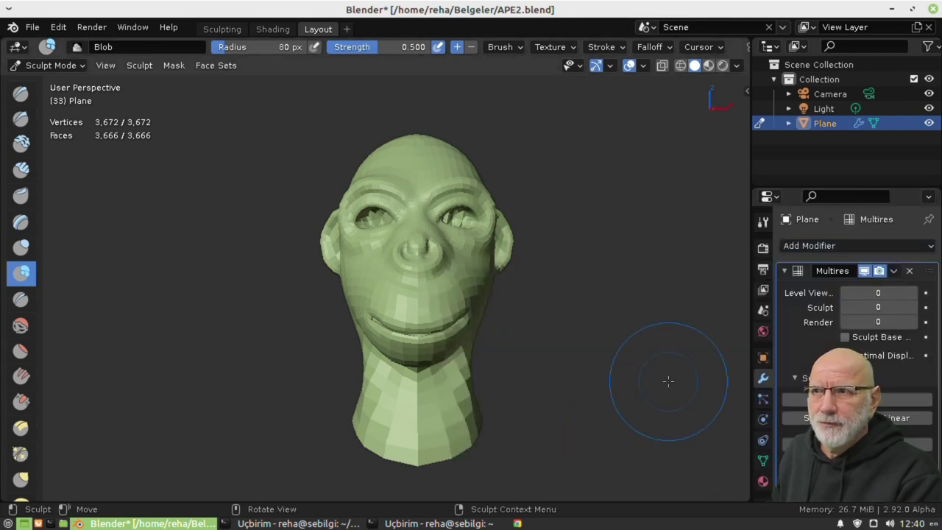
middle_drag(601, 345, 547, 351)
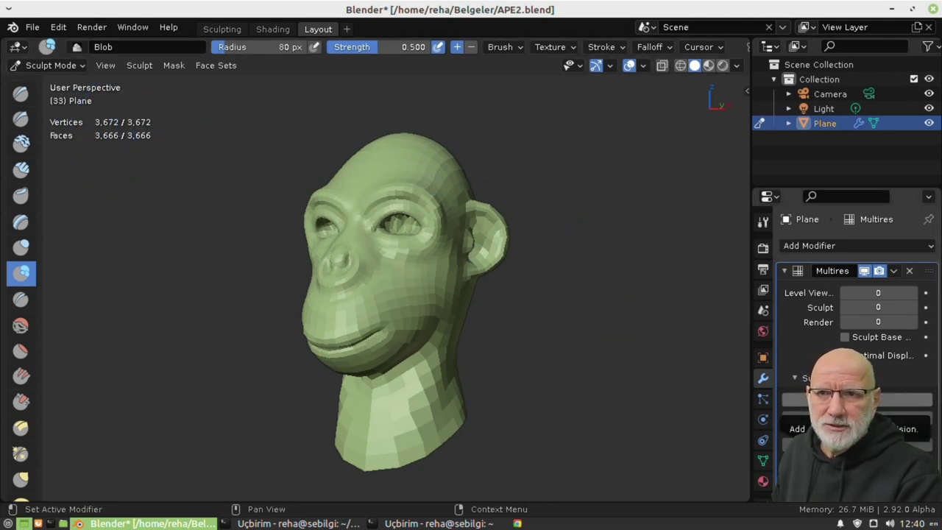
- Subdivide the head's Multires modifier up to level 2
click(857, 399)
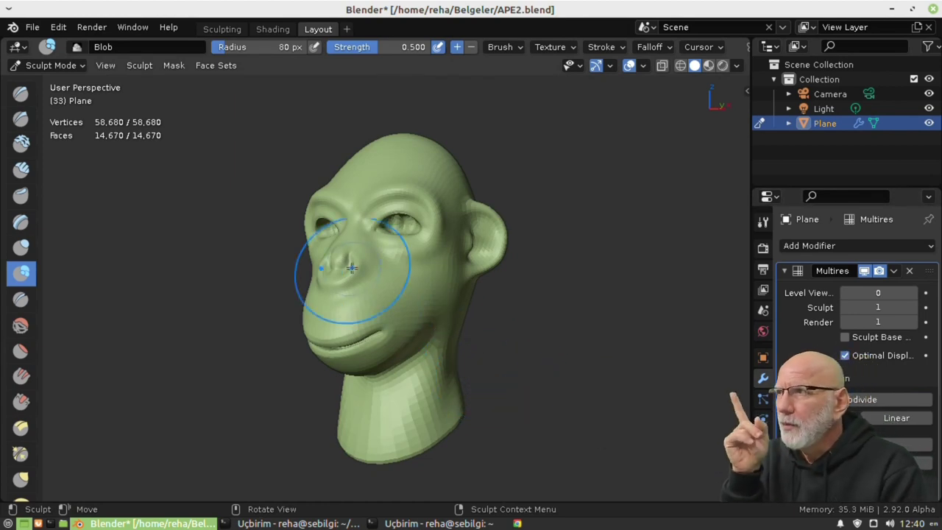
middle_drag(474, 316, 492, 322)
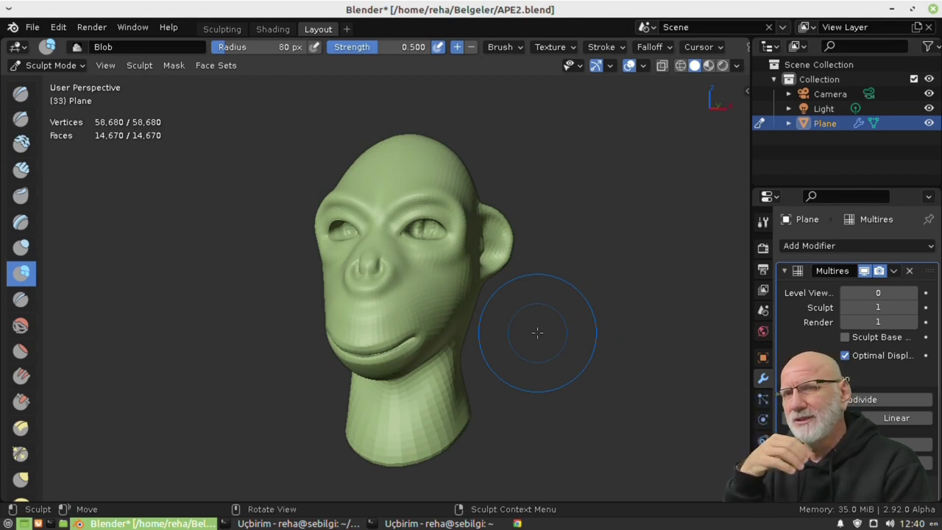
middle_drag(568, 332, 550, 339)
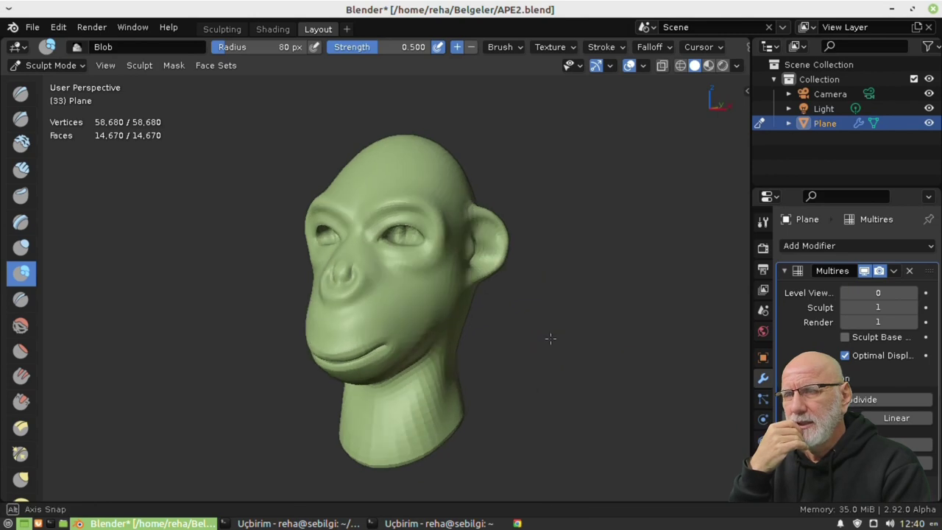
scroll(412, 275, up, 3)
scroll(412, 265, up, 2)
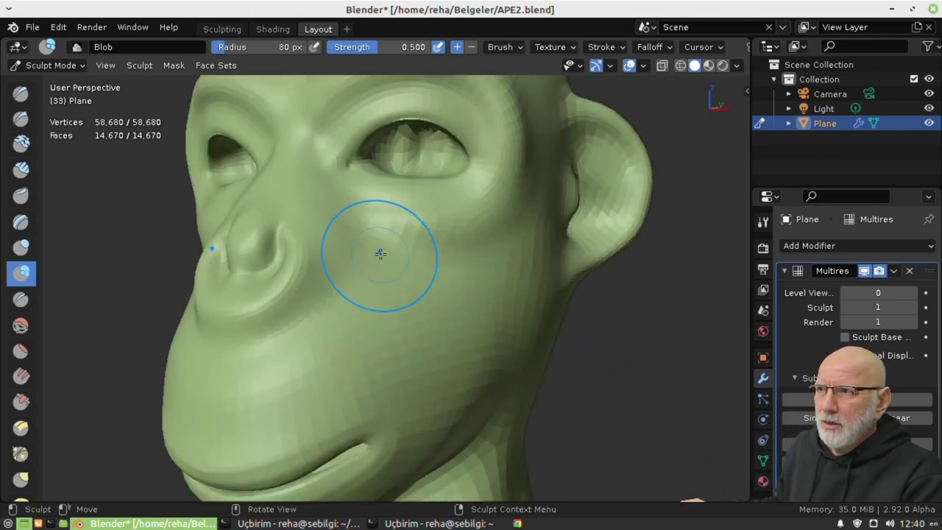
- Sculpt a fold across the cheek below the eye with a 35 px Draw brush
click(21, 95)
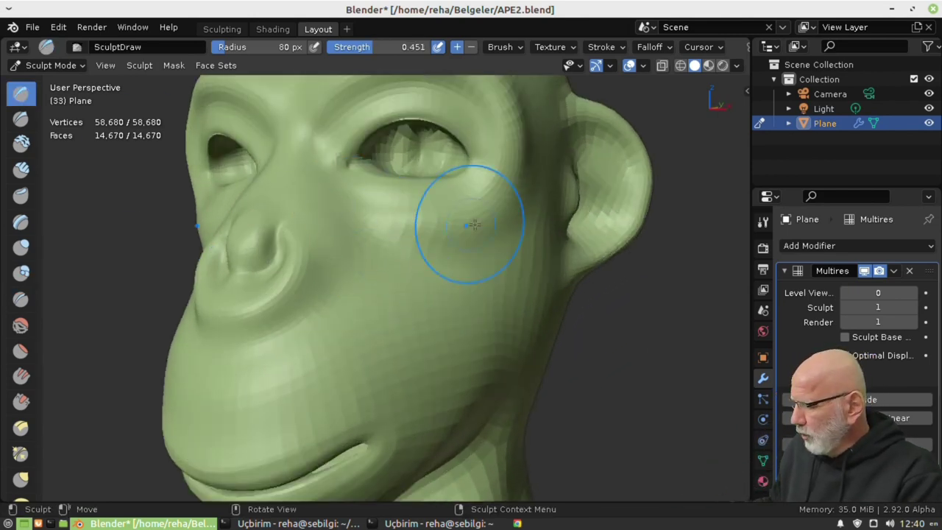
key(f)
click(515, 221)
scroll(383, 222, up, 2)
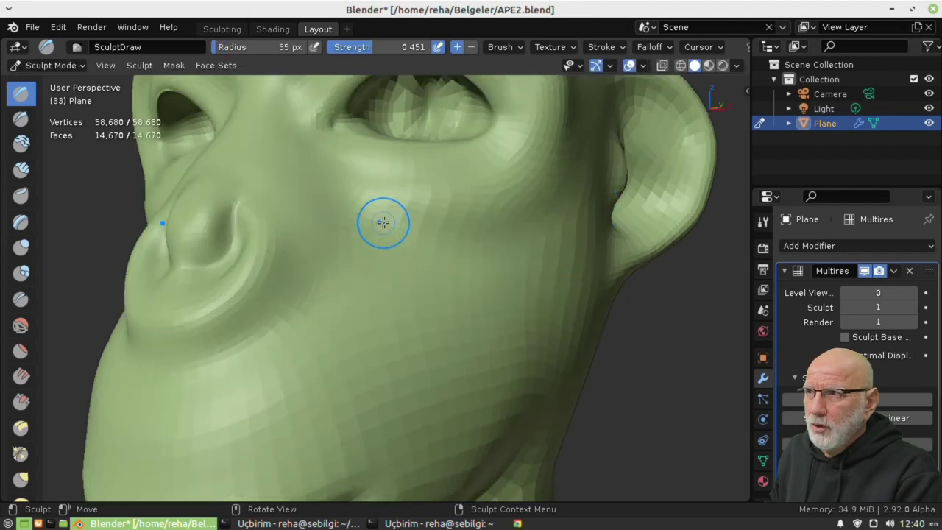
middle_drag(383, 223, 397, 236)
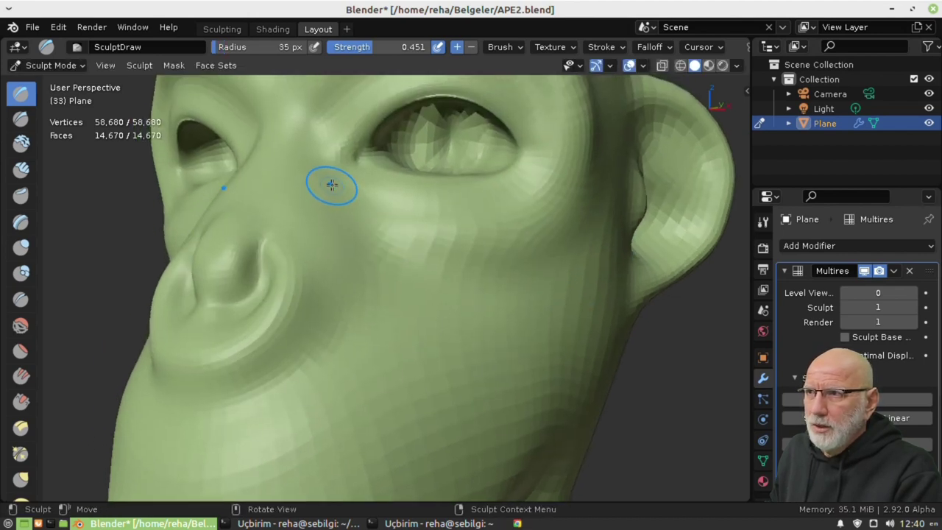
mouse_move(331, 183)
mouse_down()
mouse_move(427, 231)
mouse_move(490, 230)
mouse_up()
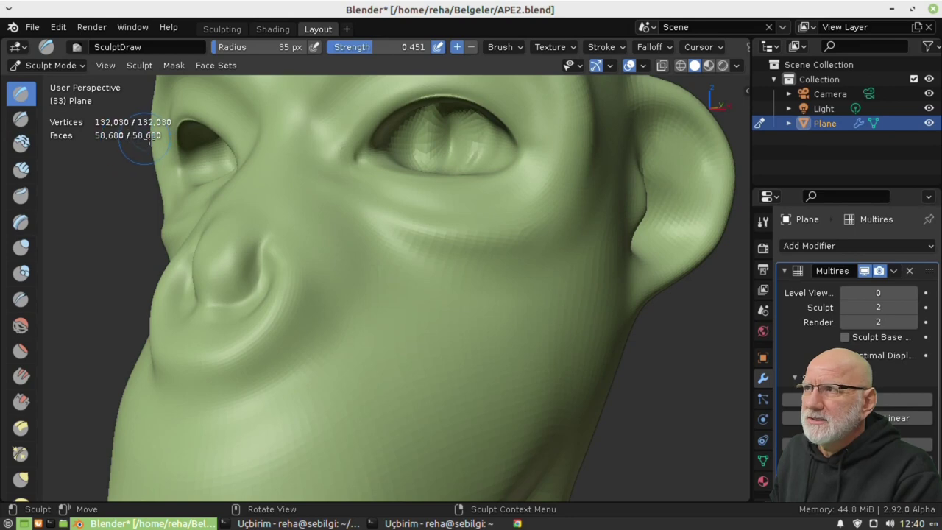
- Check memory in htop, then sculpt two more Draw-brush wrinkles across the cheek under the eye
key(alt+Tab)
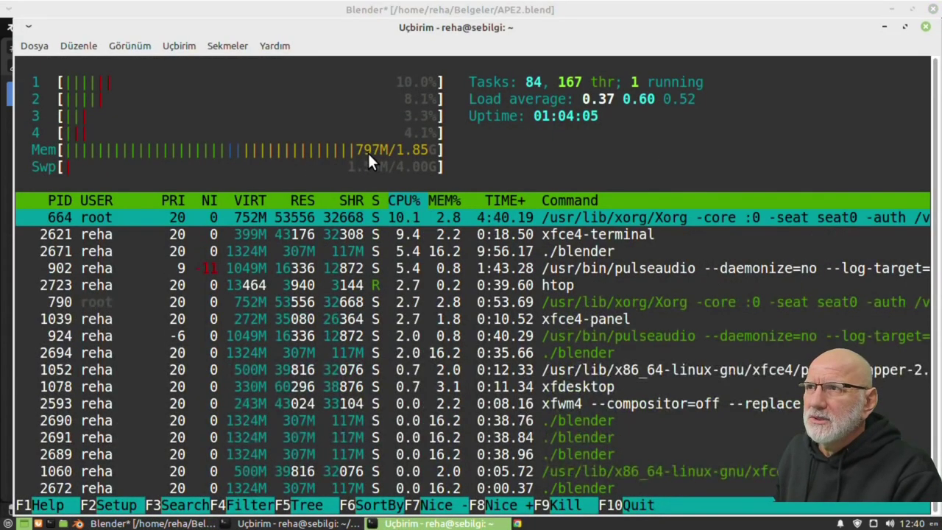
key(alt+Tab)
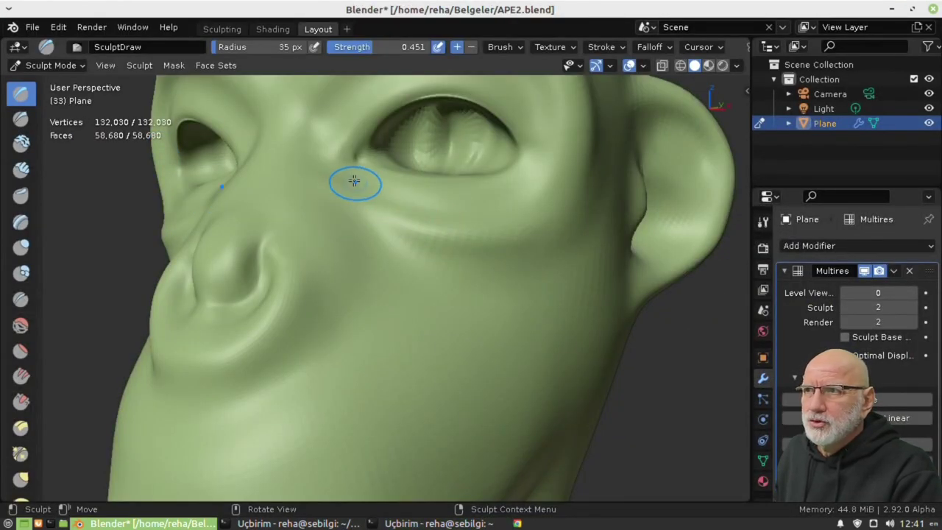
drag(355, 181, 388, 187)
mouse_move(528, 199)
middle_down()
mouse_move(391, 213)
mouse_move(410, 252)
mouse_move(449, 272)
middle_up()
scroll(396, 262, down, 5)
scroll(487, 233, up, 4)
middle_drag(487, 233, 379, 277)
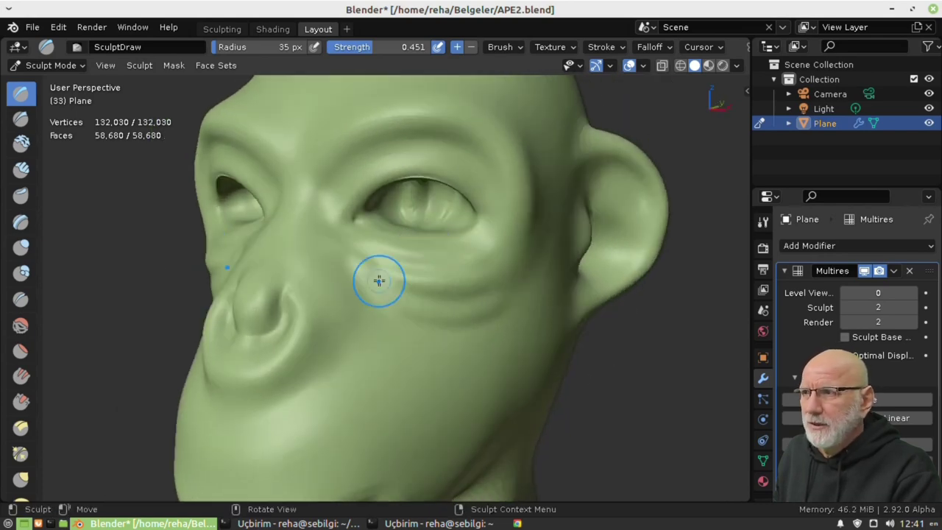
middle_drag(336, 307, 364, 290)
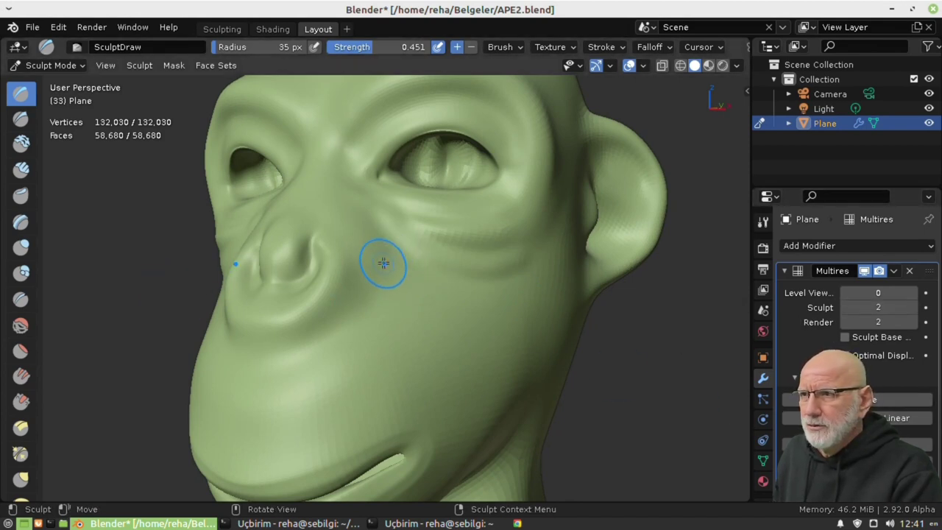
mouse_move(384, 263)
middle_down()
mouse_move(479, 305)
mouse_move(399, 221)
middle_up()
scroll(400, 221, up, 3)
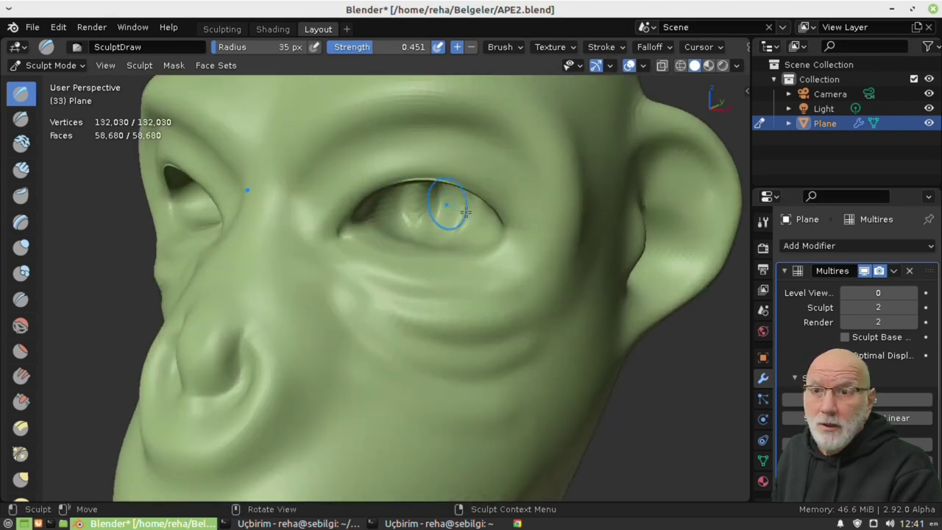
- Subdivide the Multires to level 3 (366,750 vertices) and check memory use in htop
click(880, 400)
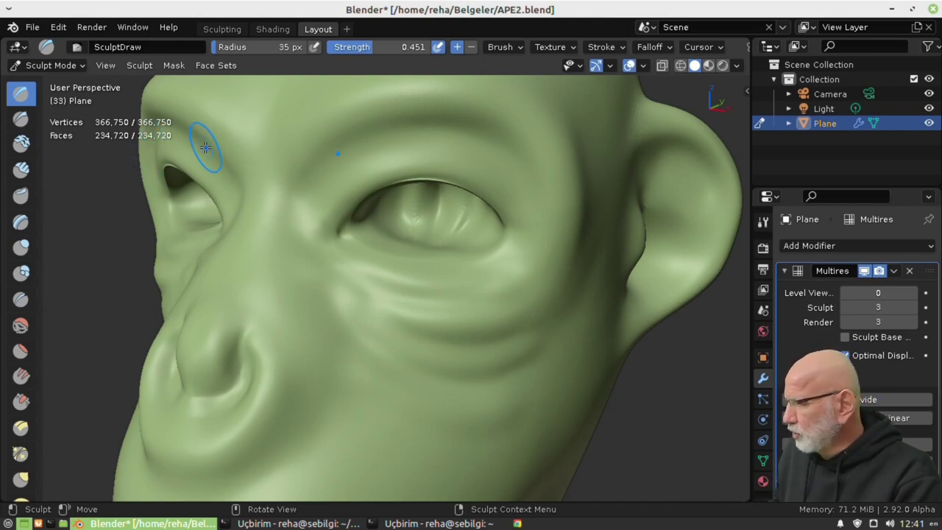
key(alt+Tab)
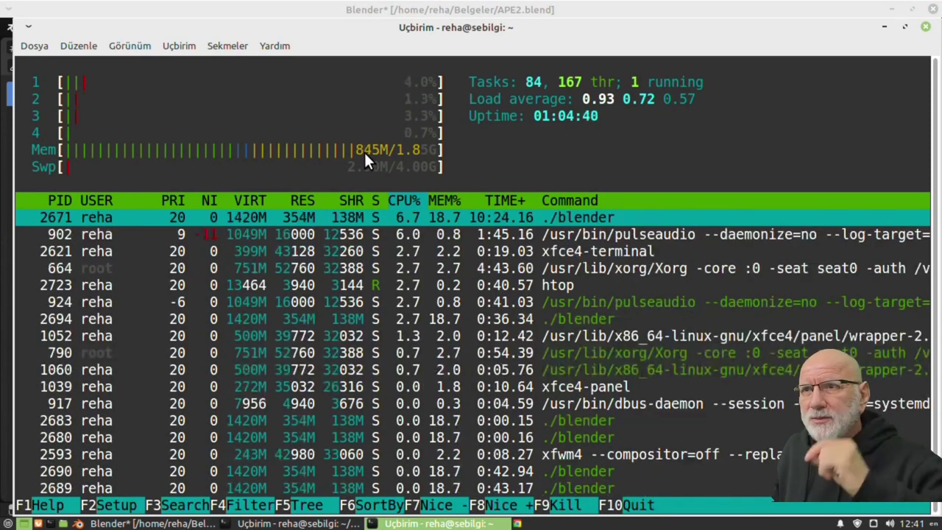
key(alt+Tab)
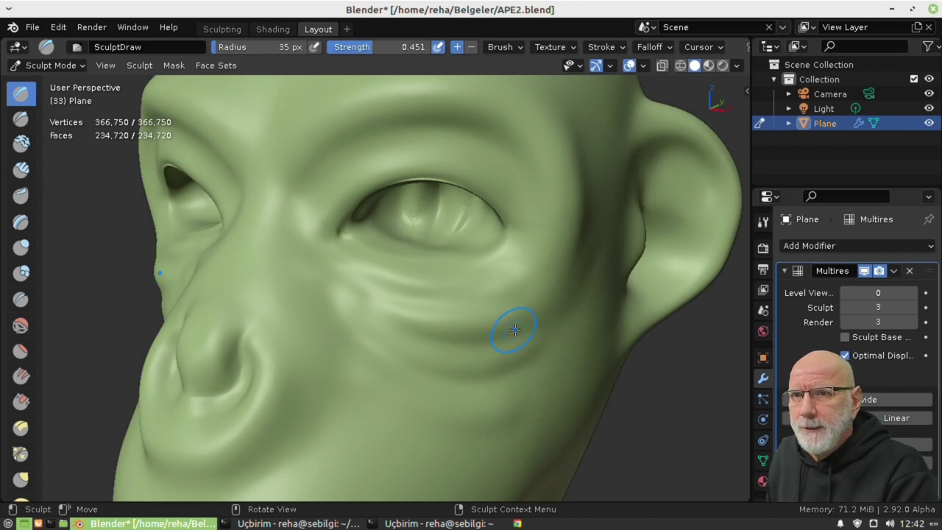
- Widen the properties panel, reframe the head, and start the next Multires subdivision
drag(751, 287, 705, 290)
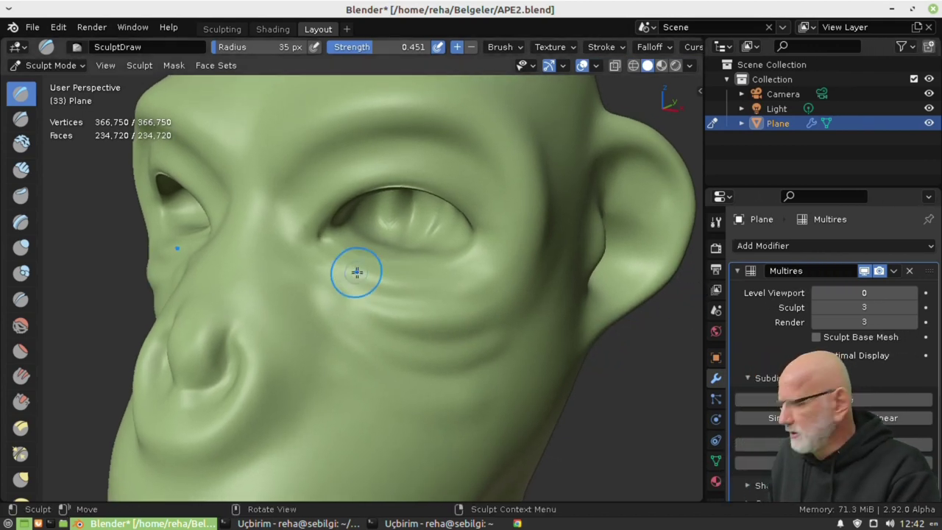
mouse_move(357, 273)
middle_down()
mouse_move(415, 272)
mouse_move(458, 250)
mouse_move(464, 256)
middle_up()
scroll(464, 256, down, 5)
scroll(464, 256, up, 1)
scroll(465, 259, up, 3)
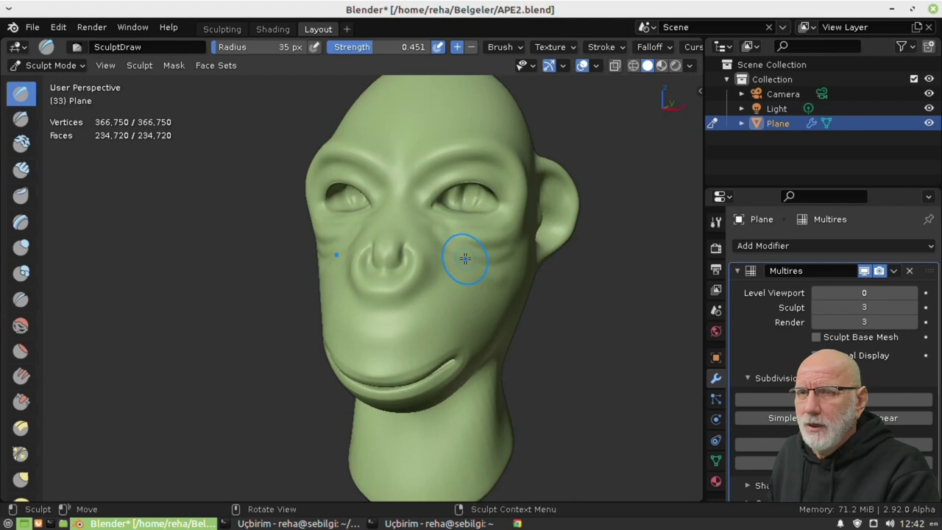
scroll(429, 258, up, 4)
scroll(416, 269, down, 3)
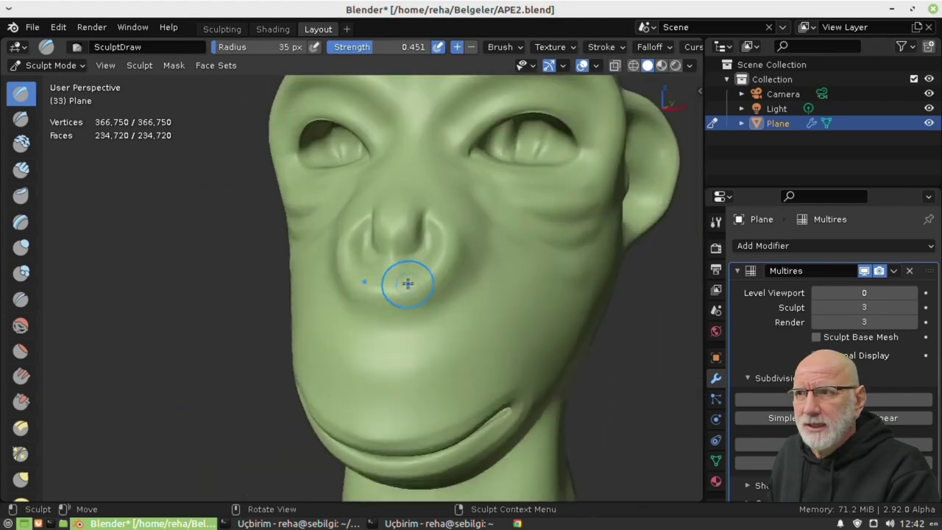
scroll(403, 284, down, 1)
scroll(442, 283, up, 2)
scroll(442, 283, up, 2)
scroll(420, 273, down, 3)
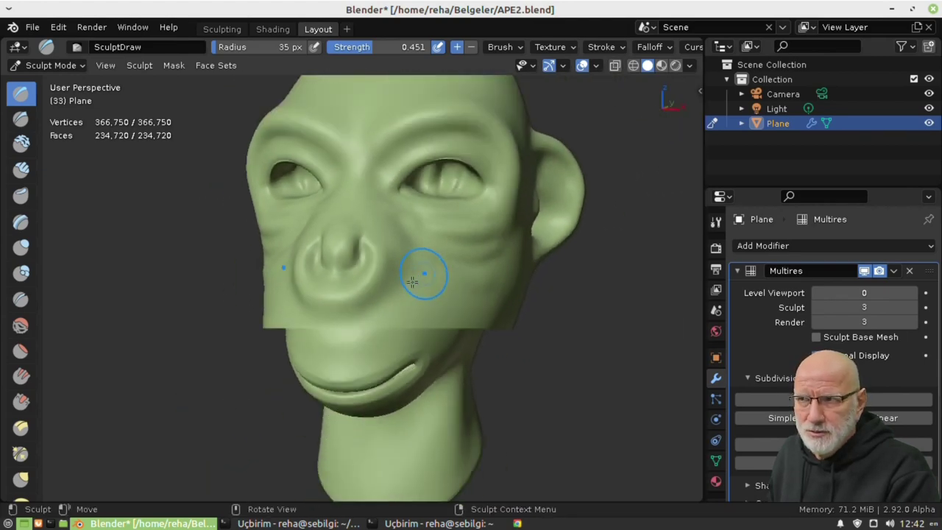
scroll(423, 275, up, 2)
scroll(404, 290, down, 3)
scroll(411, 287, up, 2)
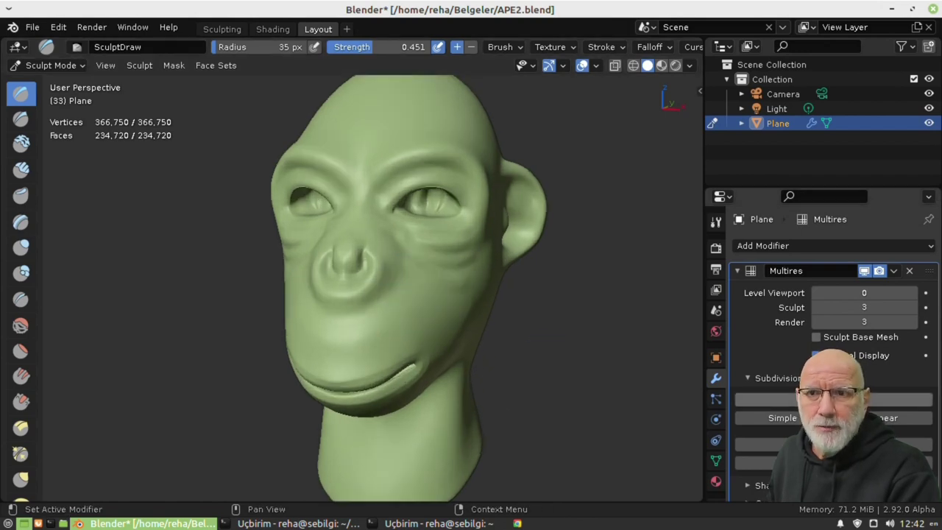
click(759, 400)
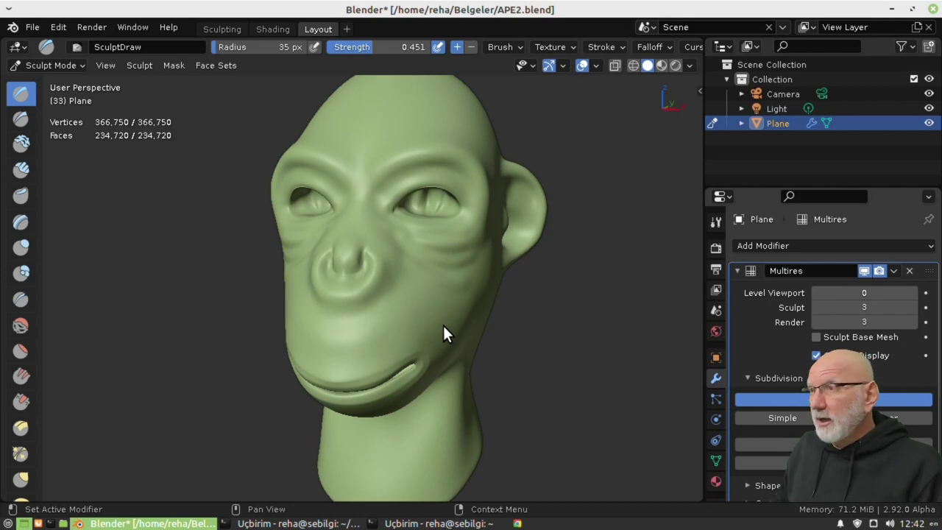
- Watch memory in htop while level 4 computes, then orbit the 1,188,270-vertex head
key(alt+Tab)
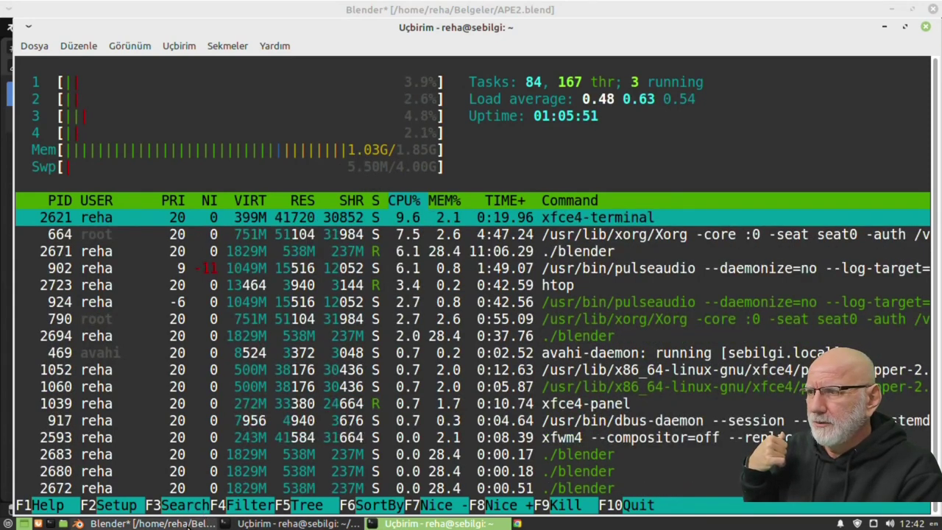
click(151, 523)
middle_drag(503, 296, 243, 173)
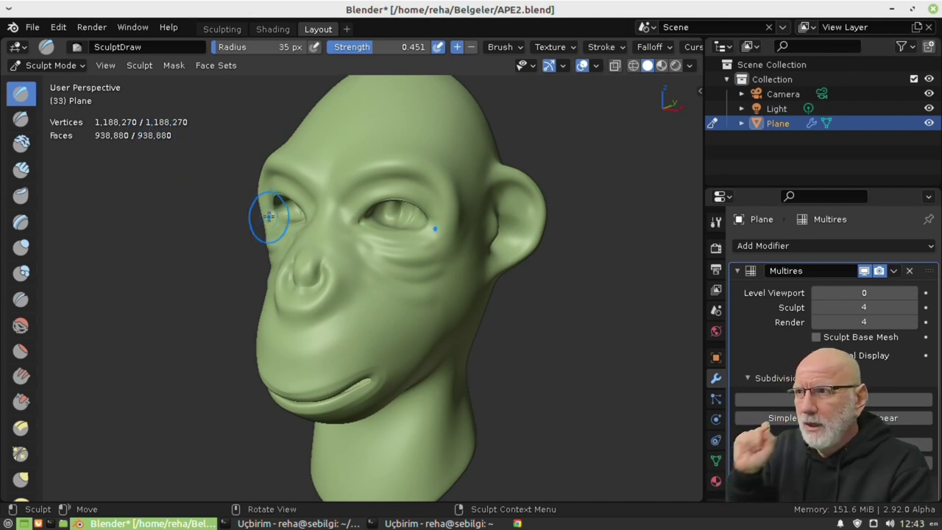
- Select the Crease brush and give it a Sharper falloff curve
click(21, 299)
scroll(395, 218, up, 4)
scroll(395, 219, up, 2)
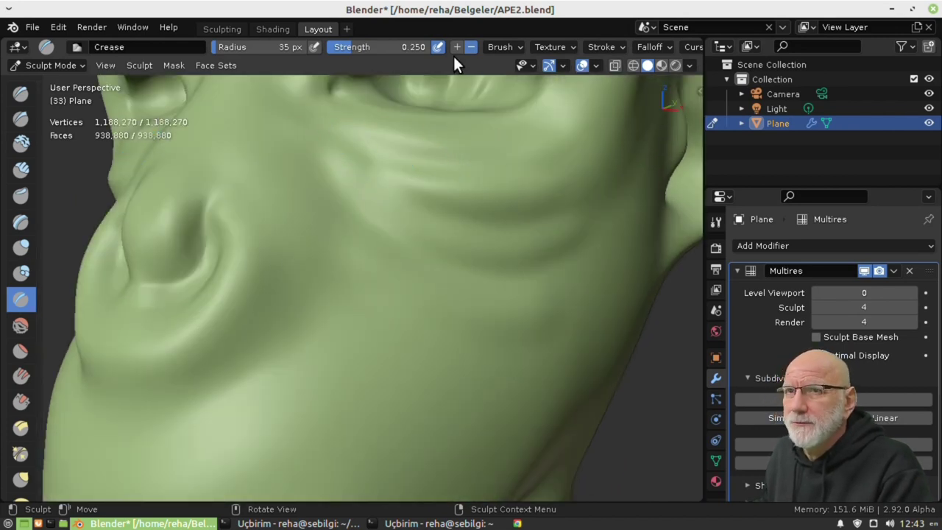
scroll(559, 47, down, 4)
click(507, 47)
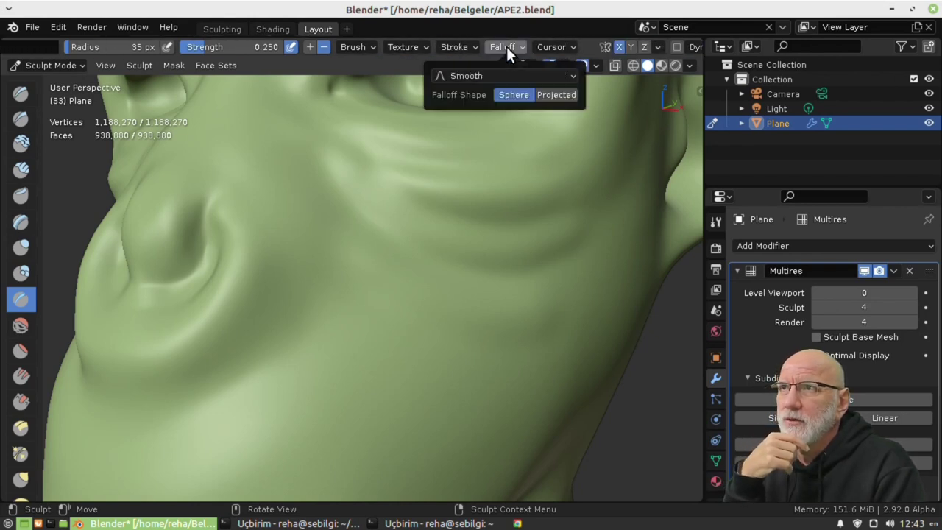
click(517, 77)
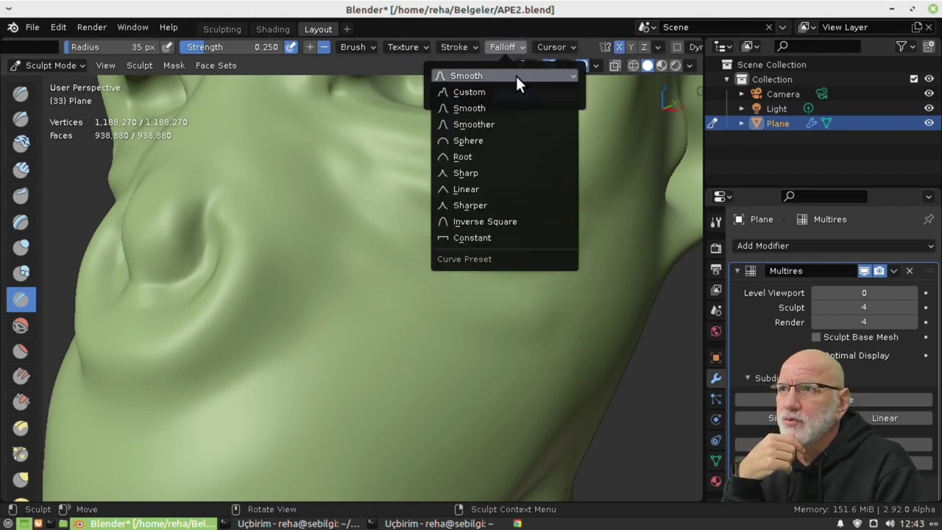
click(468, 208)
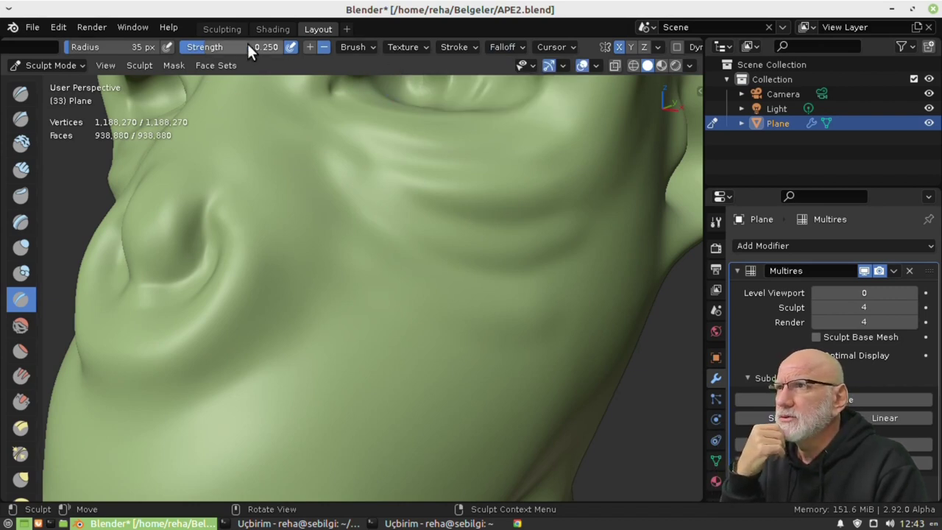
- Crease a fine wrinkle under the eye corner and shrink the brush radius to 25 px
middle_drag(448, 220, 366, 201)
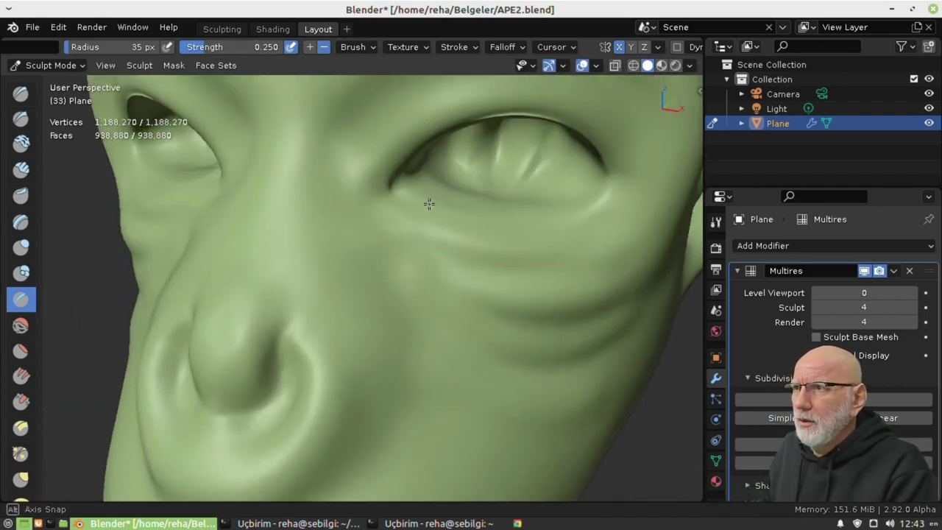
drag(366, 201, 372, 195)
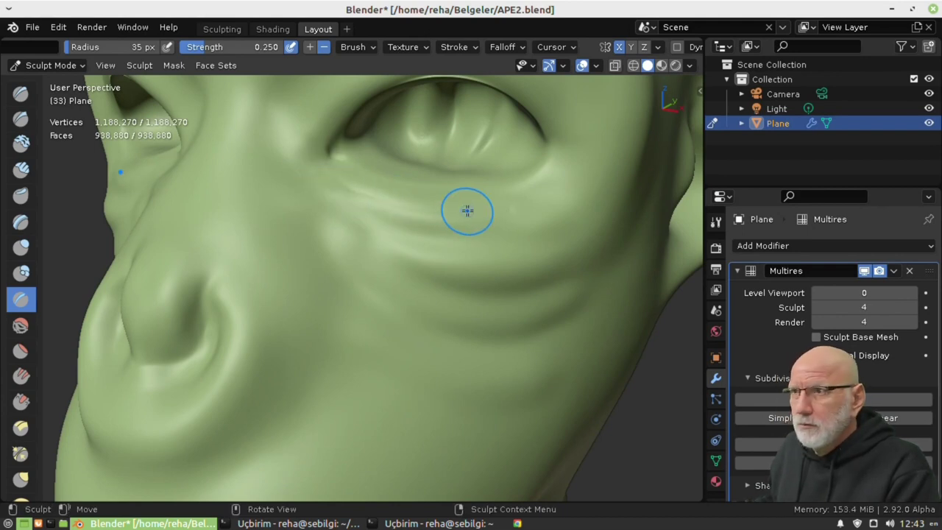
key(f)
click(441, 212)
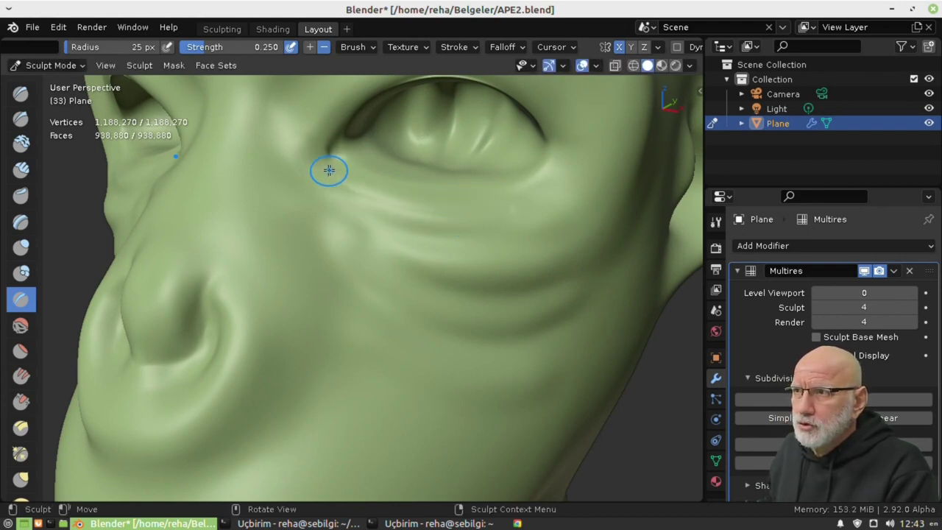
scroll(311, 177, up, 3)
scroll(325, 180, down, 5)
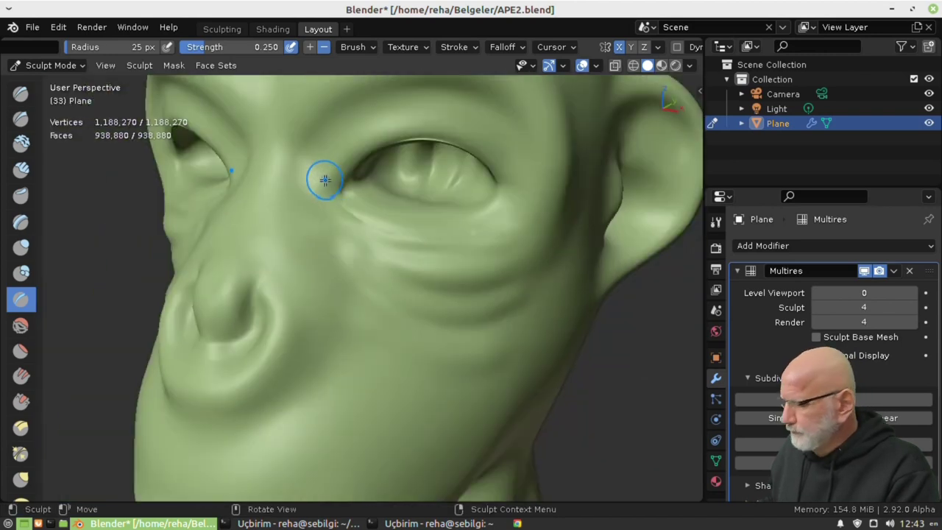
key(g)
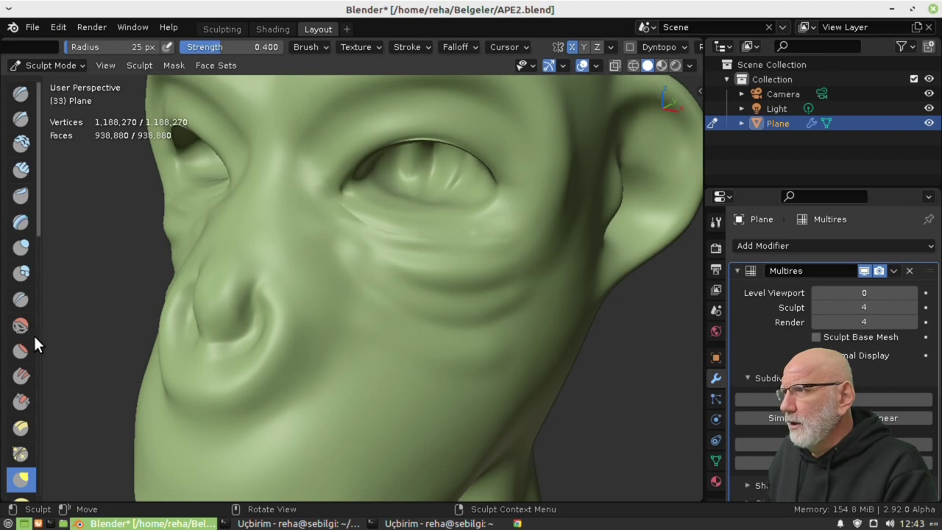
- Select the Crease brush and set its radius to 59 px
click(20, 300)
key(f)
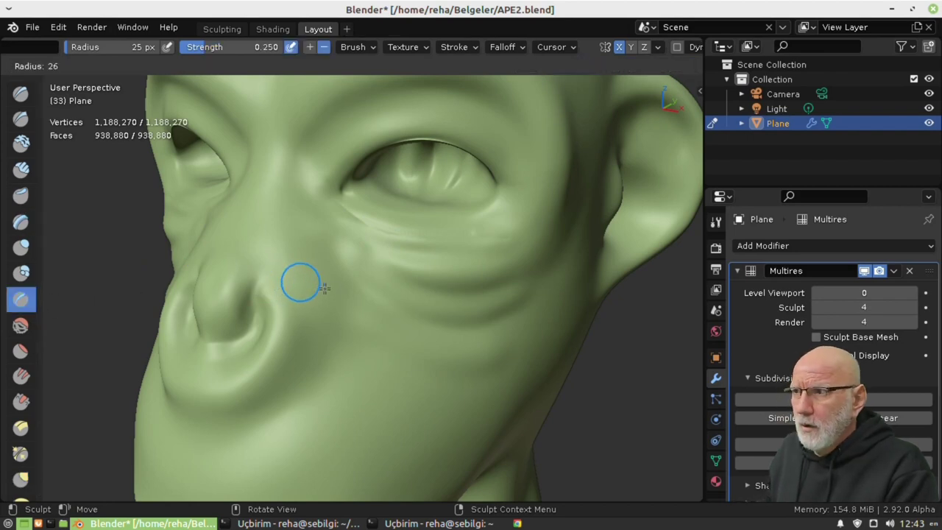
click(346, 239)
scroll(347, 238, up, 5)
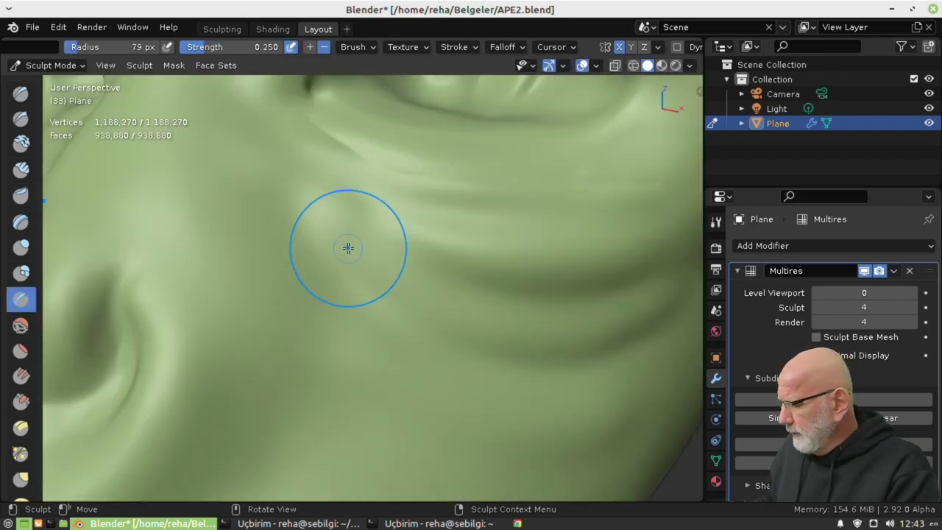
scroll(369, 246, down, 3)
key(f)
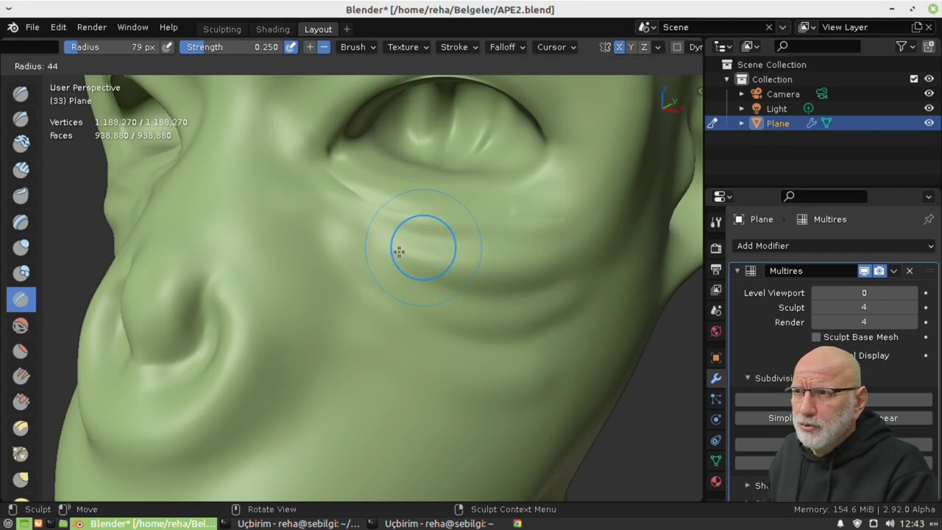
click(397, 245)
- Crease several wrinkles under the eye and a deepened line near the nose fold
drag(314, 187, 345, 208)
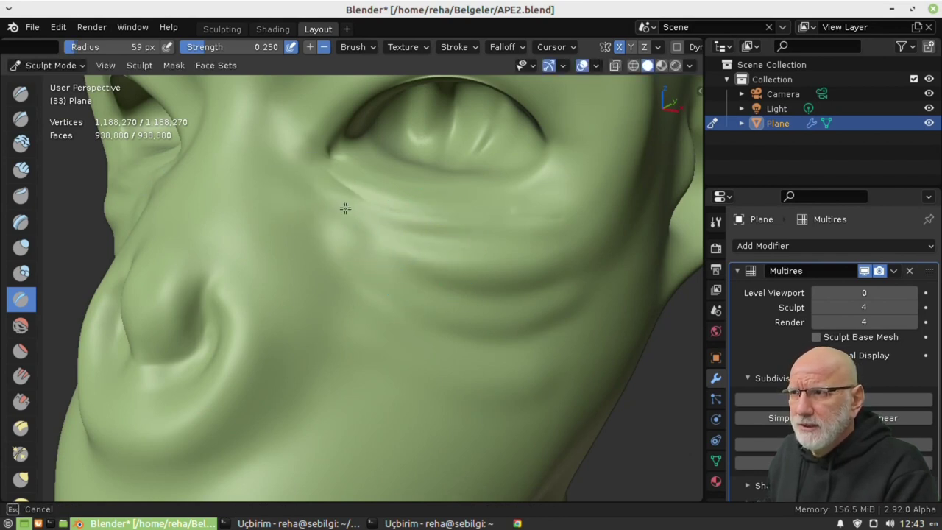
mouse_move(577, 229)
mouse_down()
mouse_move(312, 203)
mouse_move(338, 257)
mouse_up()
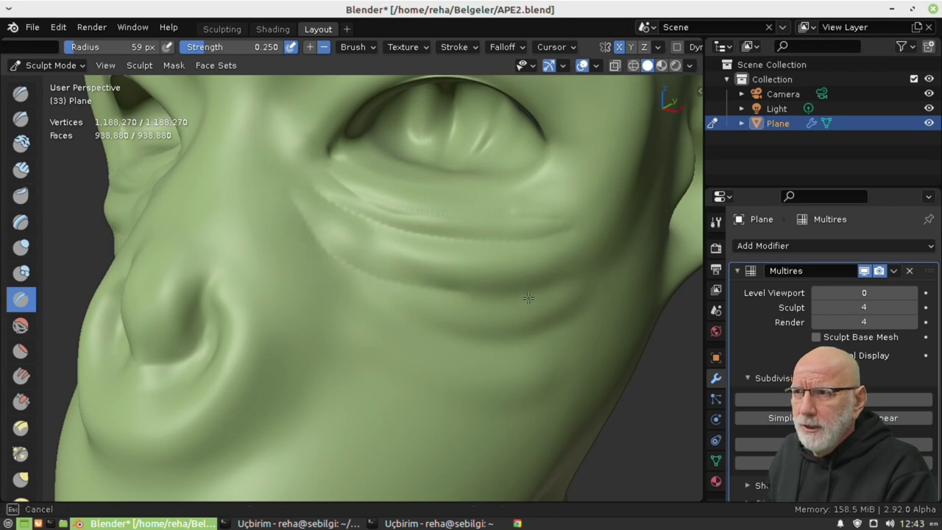
drag(528, 297, 536, 294)
drag(302, 238, 410, 326)
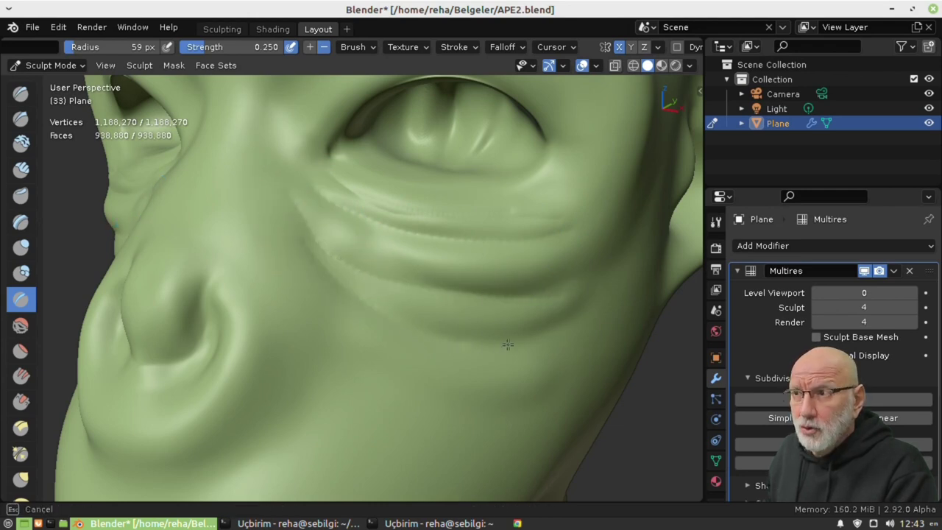
drag(494, 325, 372, 241)
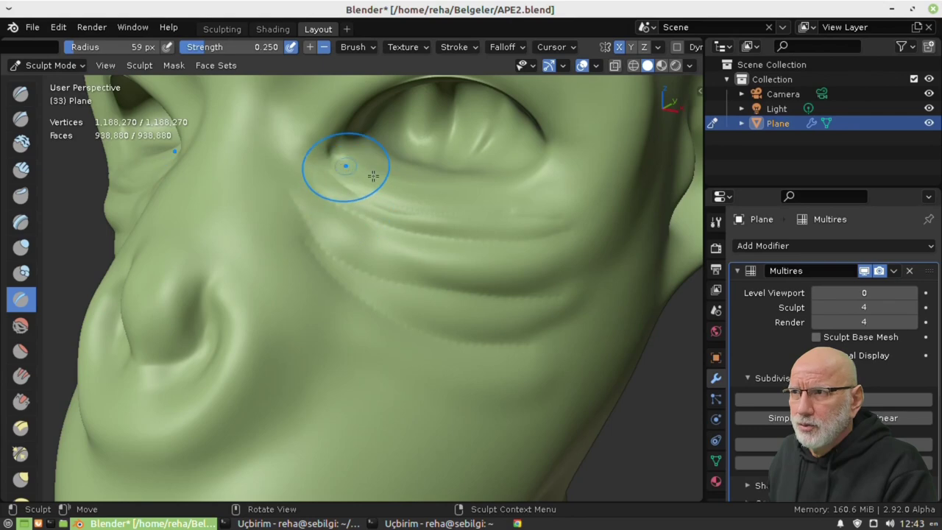
drag(343, 169, 452, 185)
drag(527, 190, 466, 246)
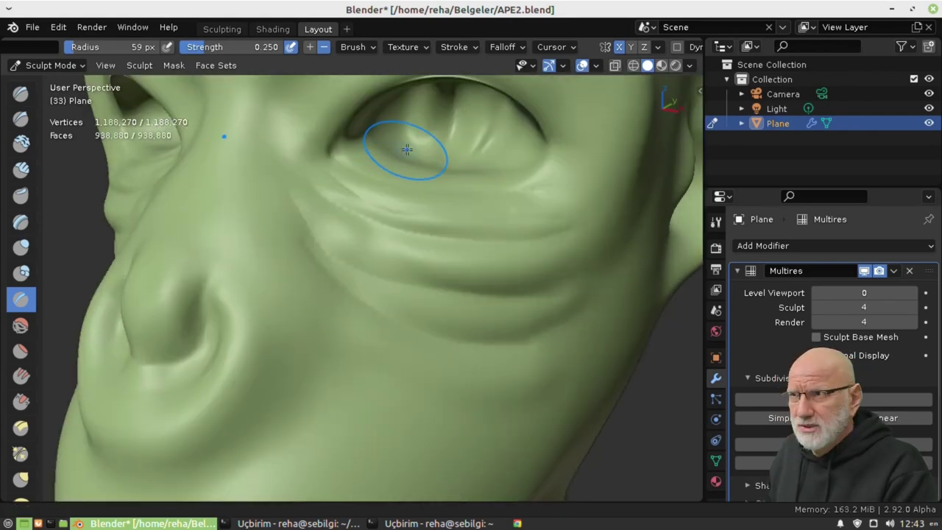
mouse_move(400, 152)
middle_down()
mouse_move(412, 199)
mouse_move(361, 228)
middle_up()
scroll(412, 200, down, 3)
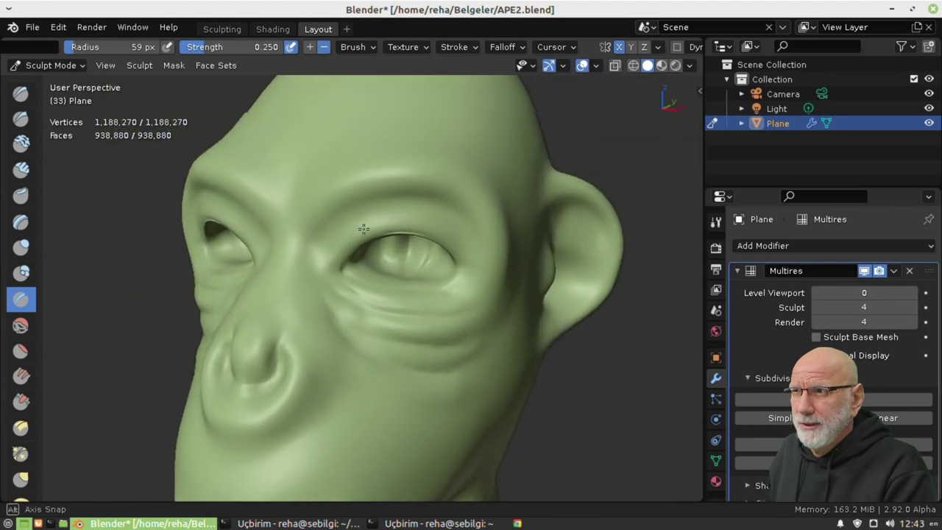
scroll(336, 211, up, 3)
- Add another face crease and carve the fold beside the nose and mouth
drag(312, 222, 363, 183)
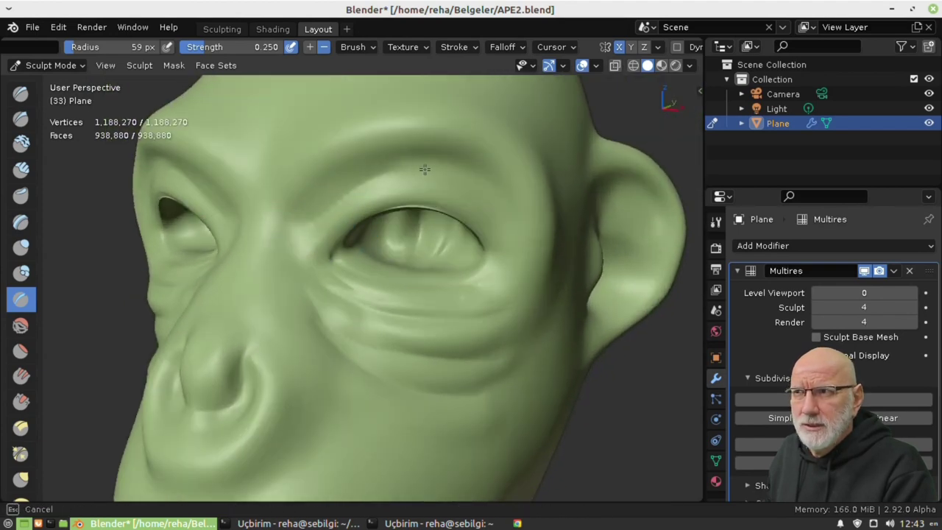
drag(486, 210, 499, 216)
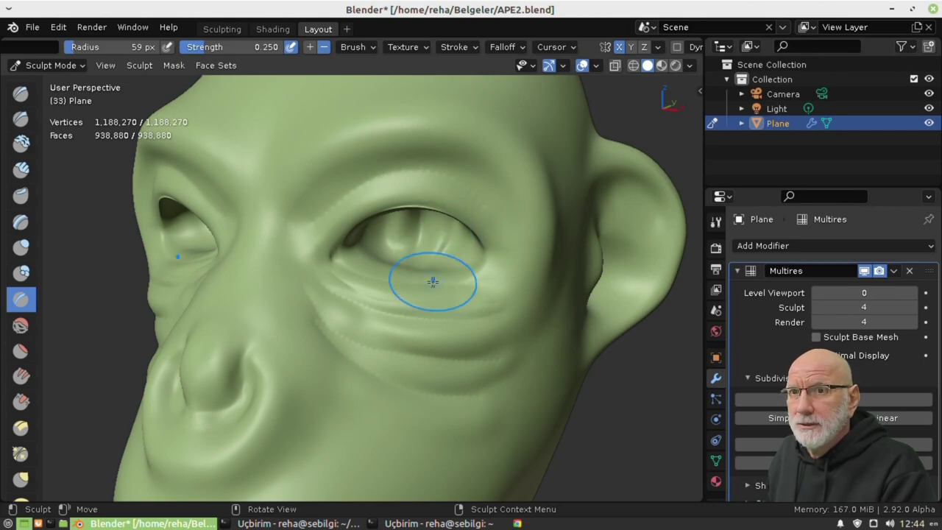
scroll(392, 197, up, 5)
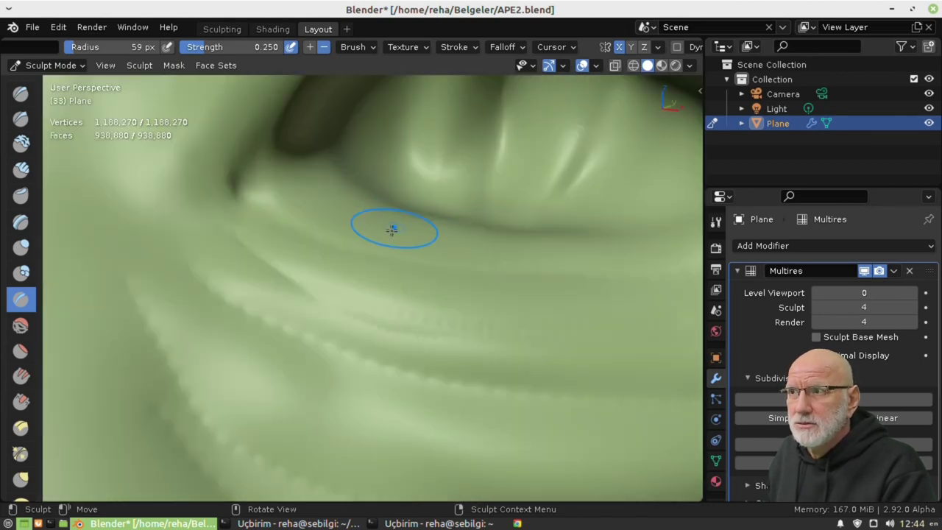
scroll(392, 230, down, 5)
mouse_move(364, 287)
middle_down()
mouse_move(389, 280)
mouse_move(368, 295)
middle_up()
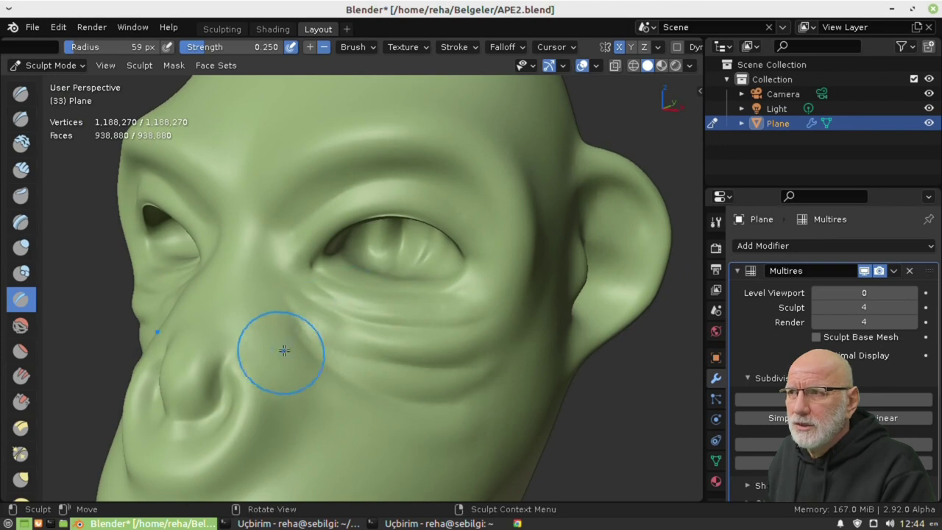
scroll(294, 383, up, 3)
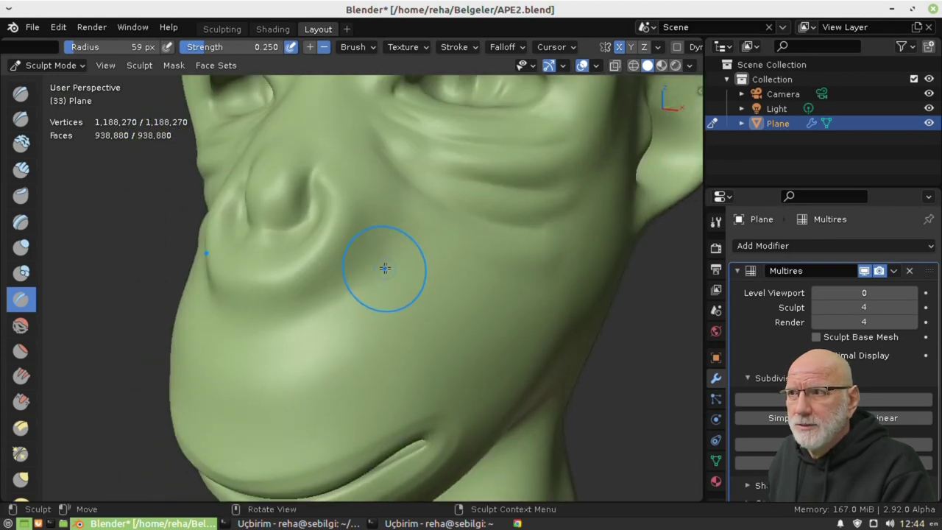
middle_drag(385, 270, 370, 264)
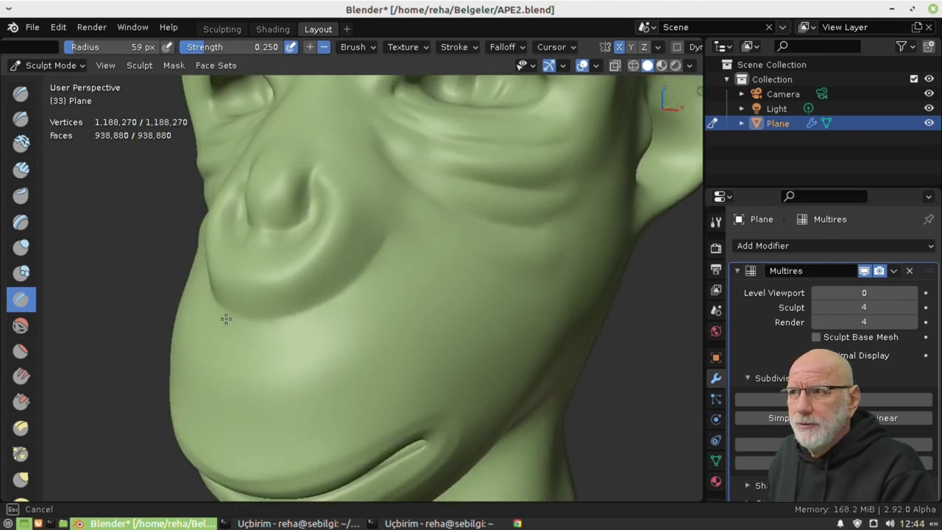
scroll(322, 301, up, 4)
scroll(258, 313, down, 2)
scroll(238, 316, down, 2)
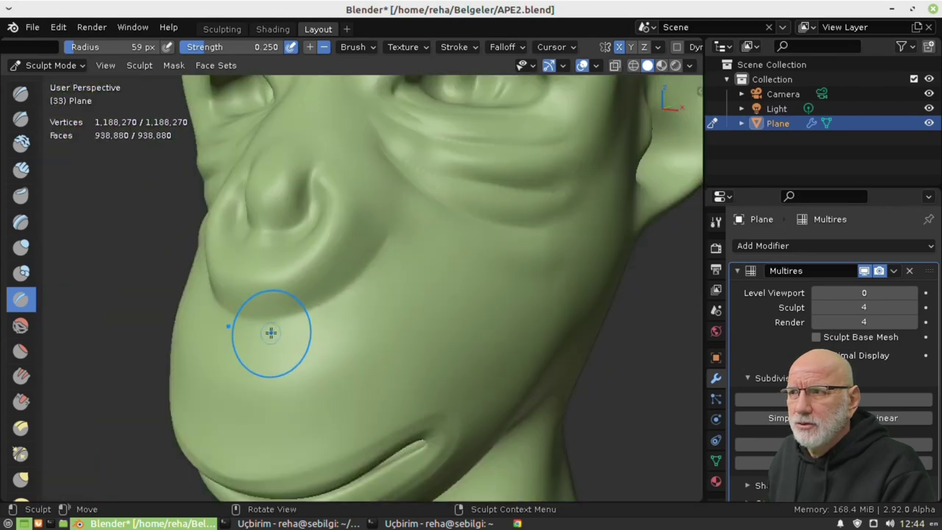
middle_drag(316, 302, 361, 192)
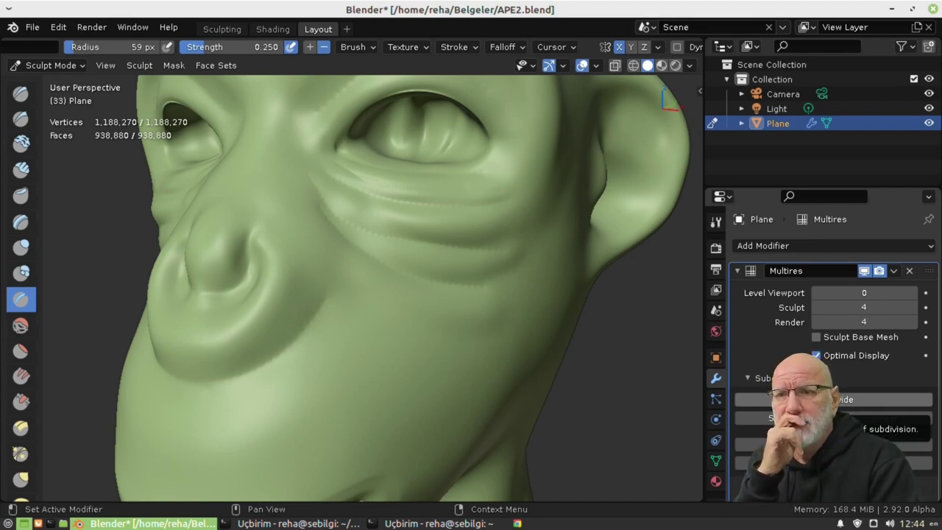
- Subdivide the Multires one more level and watch Blender's CPU load in htop
click(810, 400)
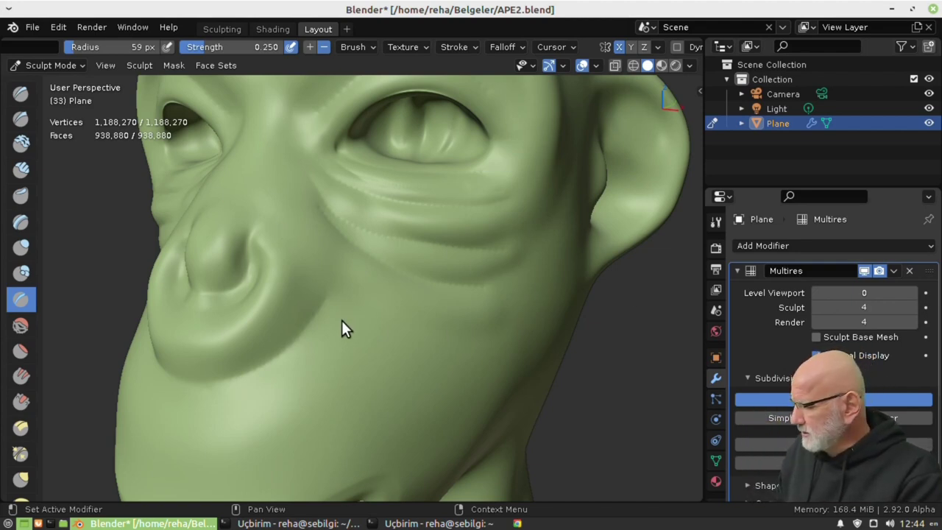
key(alt+Tab)
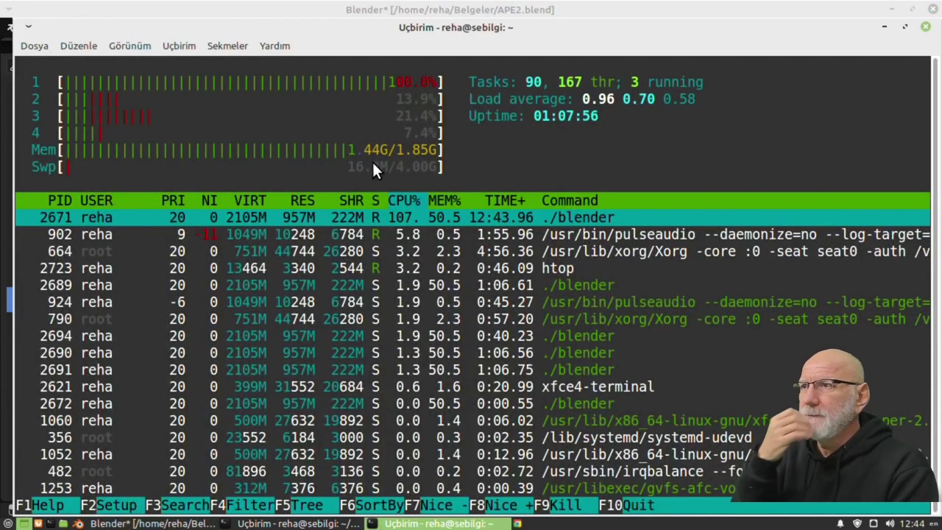
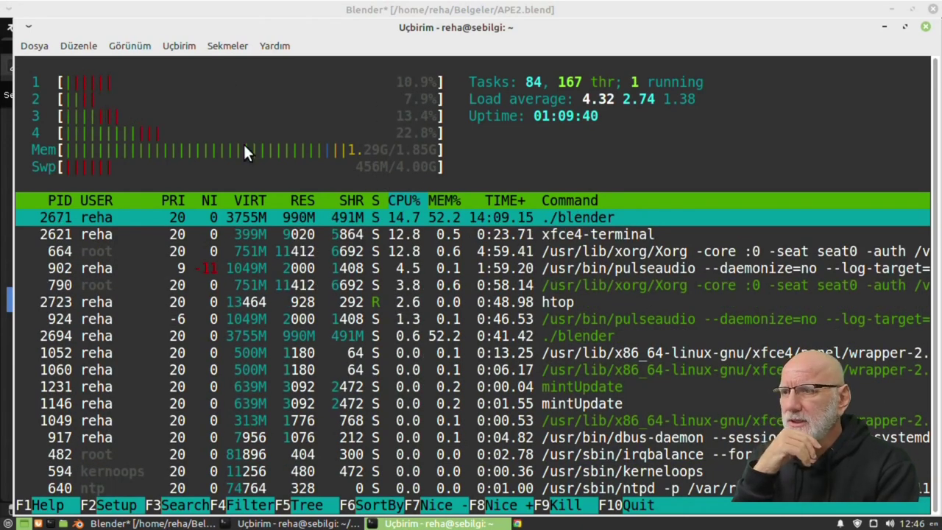
- Switch from the htop terminal back to the Blender ape-head sculpt window
click(125, 524)
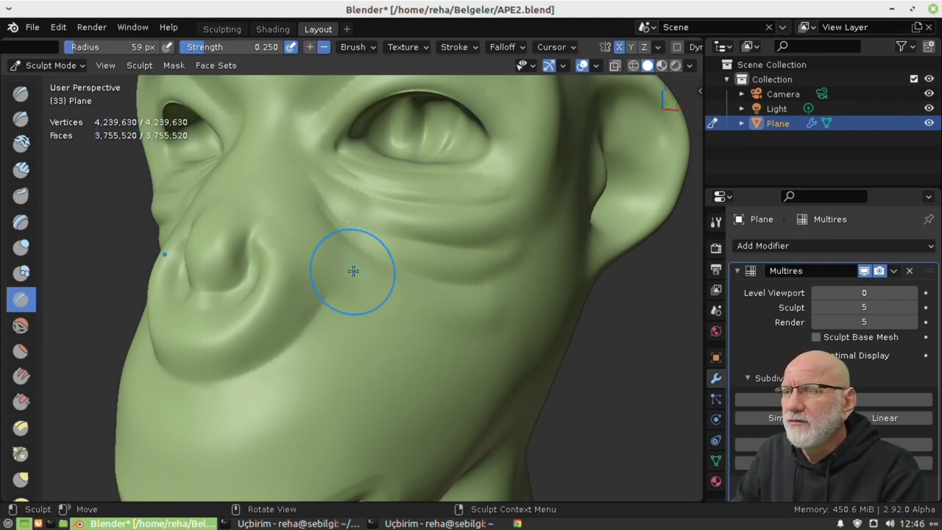
mouse_move(432, 258)
middle_down()
mouse_move(471, 225)
mouse_move(395, 248)
mouse_move(410, 255)
middle_up()
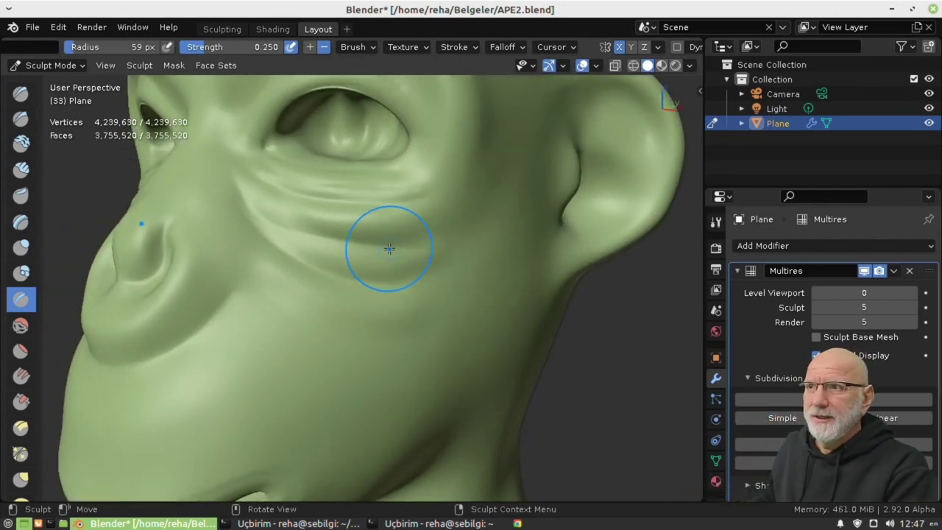
scroll(410, 248, down, 6)
scroll(390, 252, up, 3)
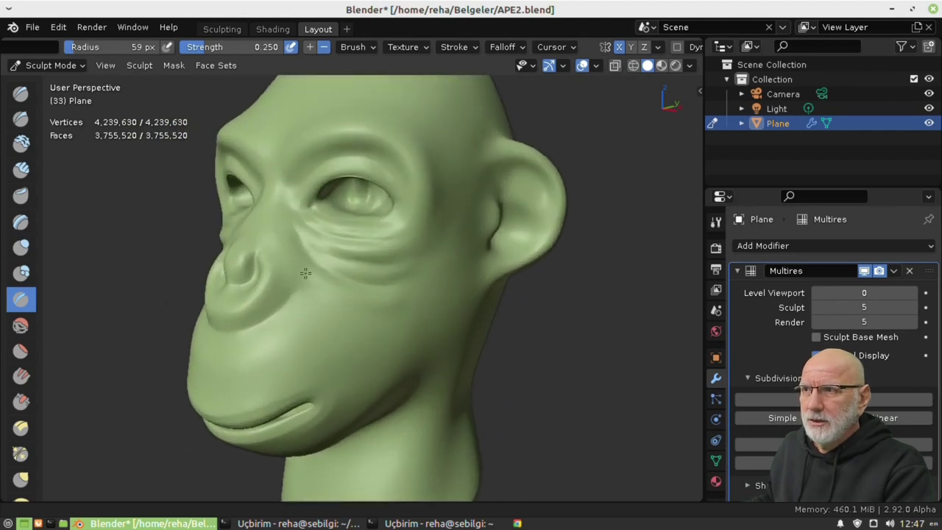
mouse_move(344, 295)
middle_down()
mouse_move(315, 271)
mouse_move(307, 302)
mouse_move(294, 298)
mouse_move(368, 316)
mouse_move(385, 288)
mouse_move(313, 297)
mouse_move(324, 302)
middle_up()
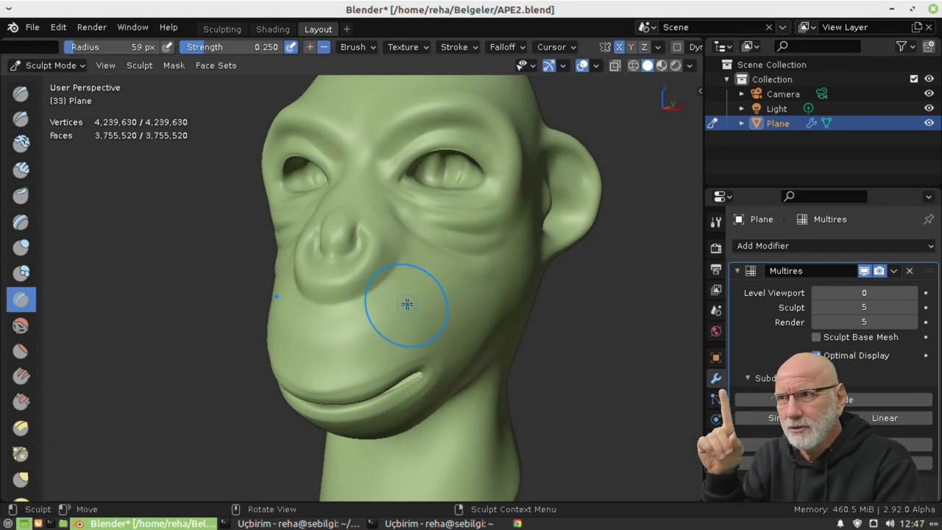
scroll(410, 299, up, 1)
scroll(409, 300, up, 1)
scroll(408, 304, up, 2)
scroll(407, 304, down, 2)
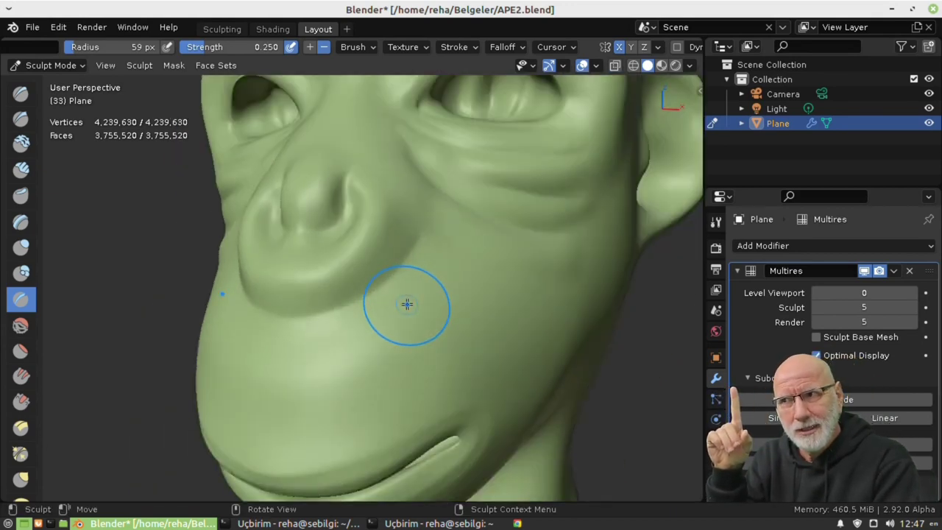
scroll(406, 304, down, 2)
scroll(407, 305, down, 1)
scroll(406, 304, down, 1)
scroll(406, 304, down, 1)
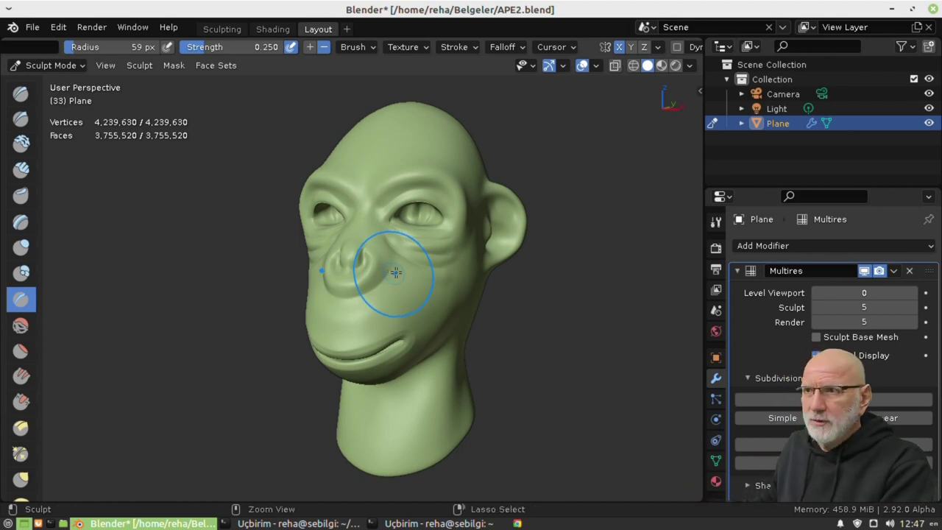
mouse_move(396, 272)
middle_down()
mouse_move(396, 317)
mouse_move(401, 287)
mouse_move(429, 262)
mouse_move(356, 248)
mouse_move(363, 293)
mouse_move(365, 178)
mouse_move(423, 231)
mouse_move(346, 243)
mouse_move(412, 280)
mouse_move(459, 331)
mouse_move(386, 240)
mouse_move(337, 280)
mouse_move(379, 326)
mouse_move(401, 285)
mouse_move(368, 279)
middle_up()
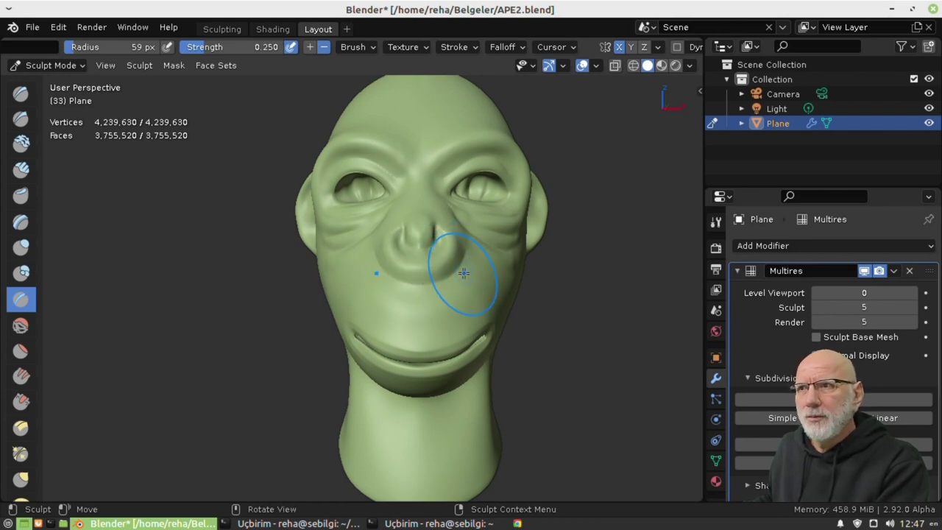
middle_drag(464, 274, 440, 242)
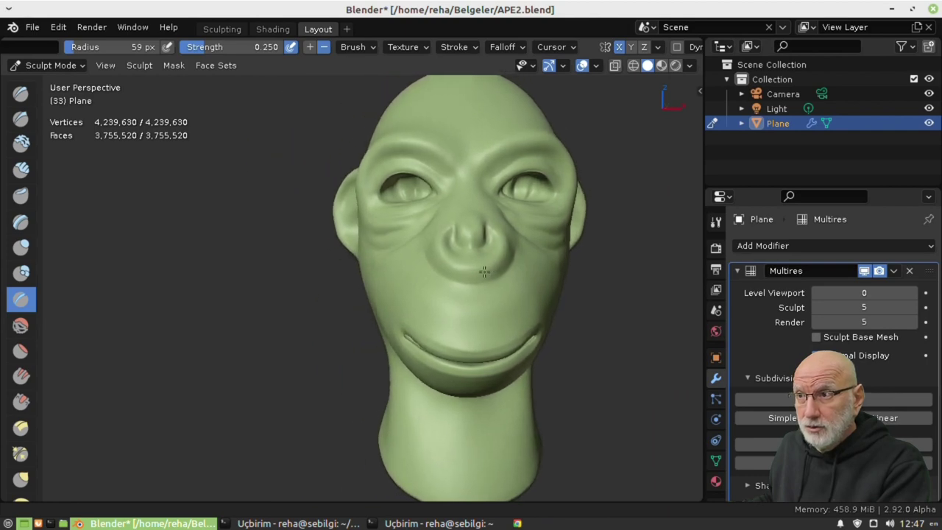
scroll(440, 241, down, 3)
scroll(440, 228, up, 5)
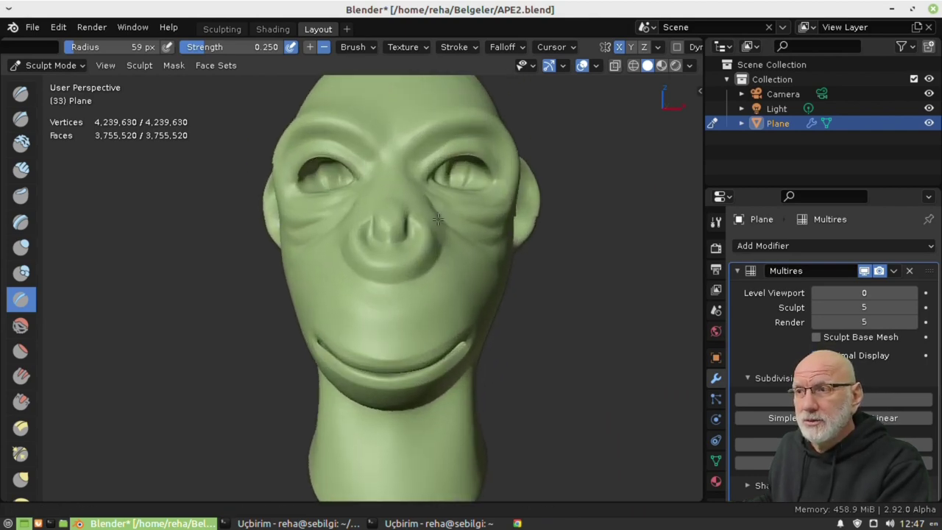
scroll(438, 207, down, 1)
mouse_move(438, 207)
middle_down()
mouse_move(459, 267)
mouse_move(442, 253)
middle_up()
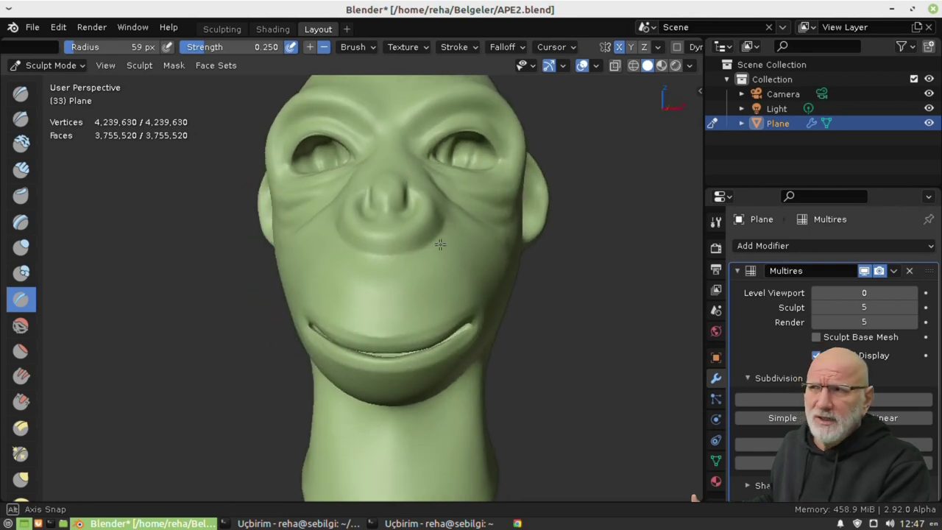
middle_drag(316, 263, 320, 283)
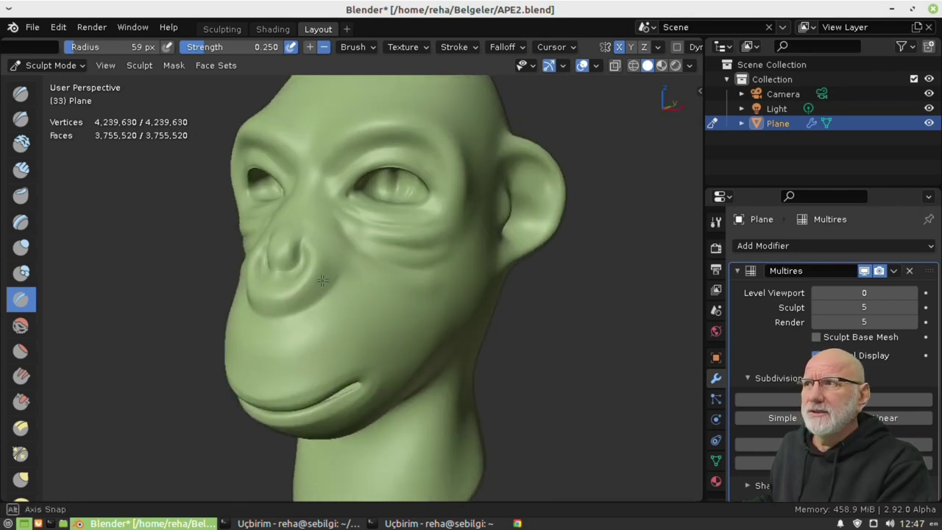
middle_drag(332, 210, 398, 246)
scroll(114, 286, up, 5)
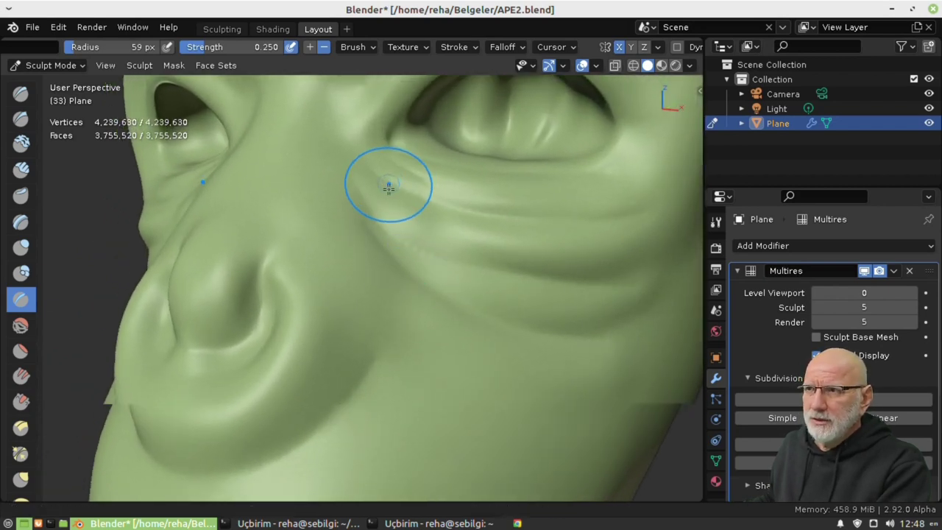
scroll(371, 261, down, 5)
- Shrink the sculpt brush radius from 34 px to 27 px
key(f)
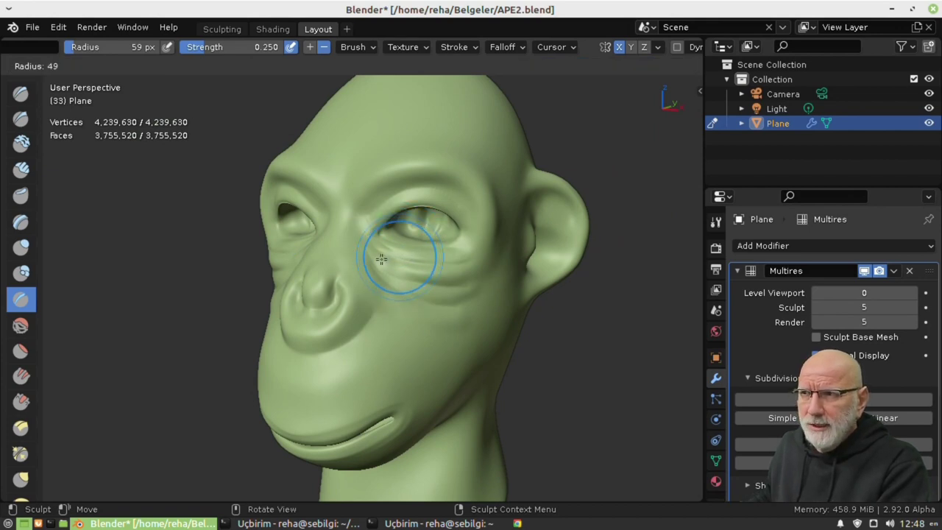
click(423, 311)
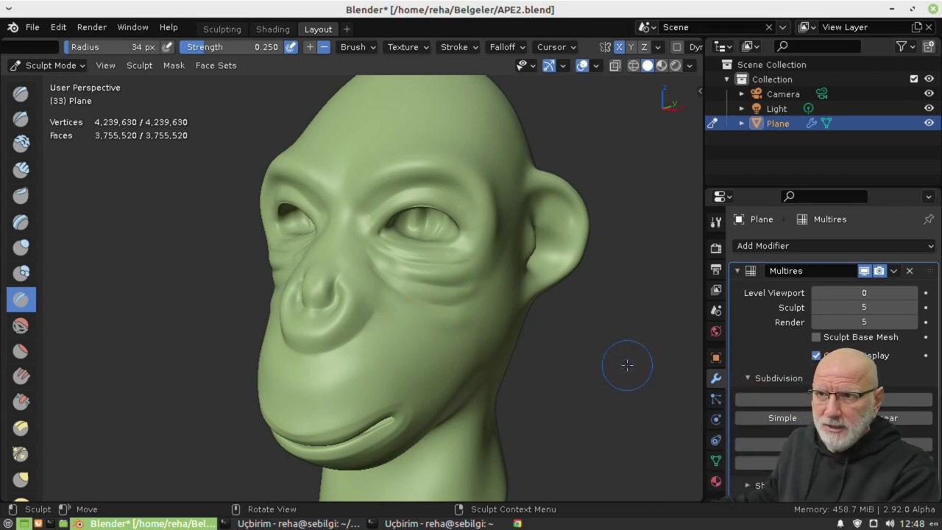
key(f)
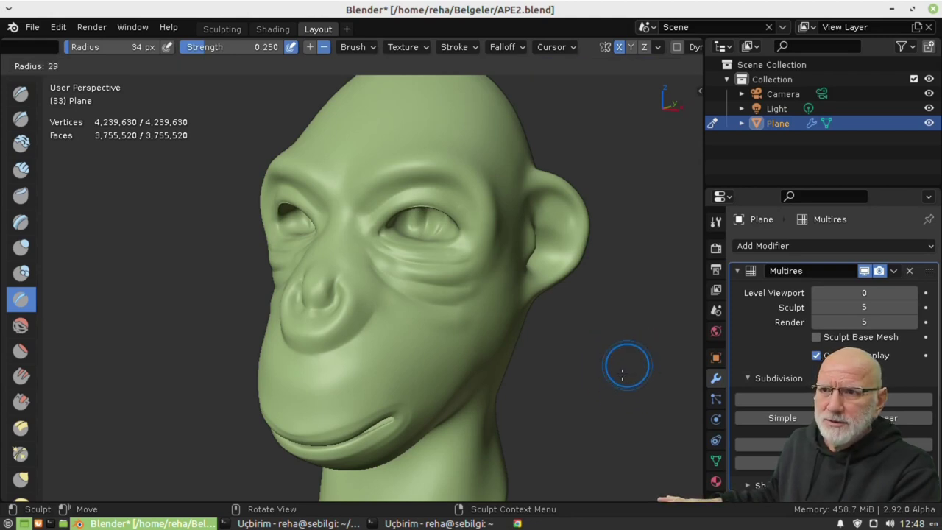
click(570, 383)
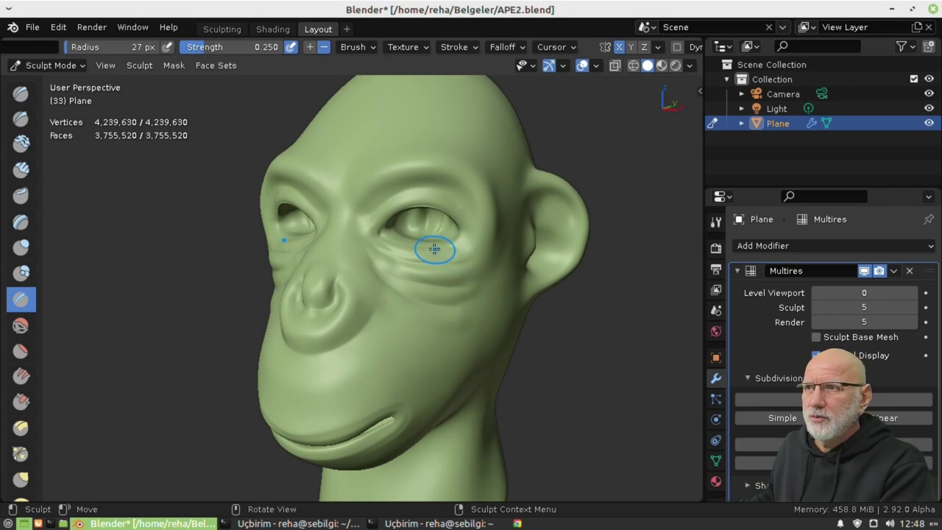
- Zoom in on the eye and carve thin crisscrossing creases beneath it
mouse_move(382, 247)
mouse_down()
mouse_move(394, 252)
mouse_move(410, 233)
mouse_up()
scroll(403, 232, up, 1)
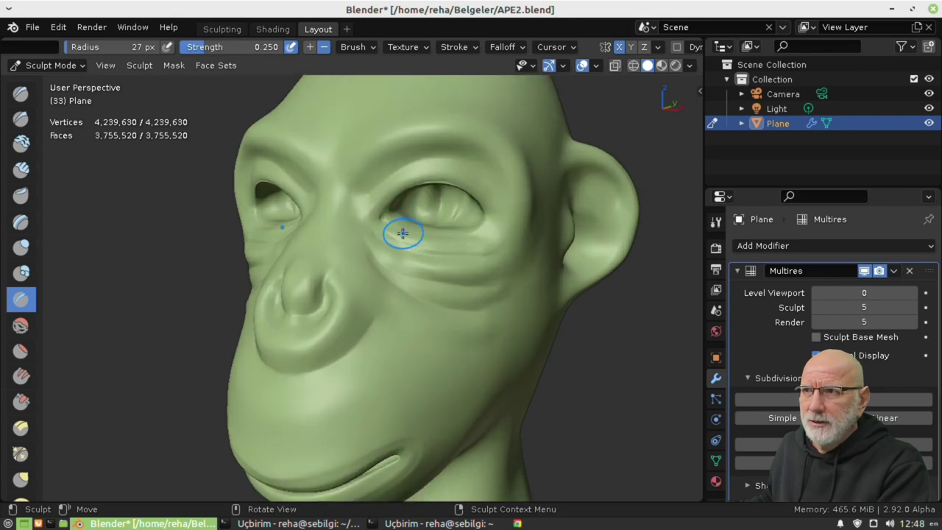
scroll(406, 233, up, 3)
middle_drag(413, 231, 358, 278)
scroll(354, 271, up, 4)
middle_drag(270, 245, 325, 296)
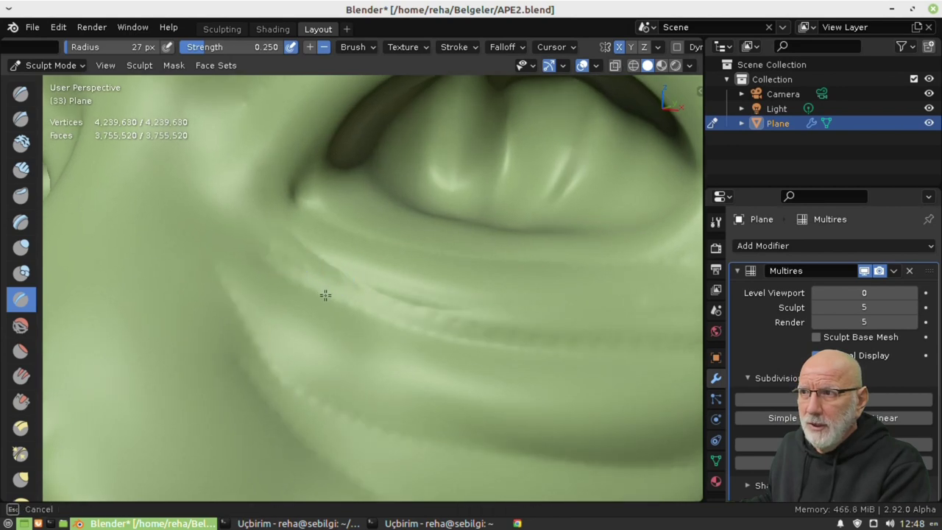
middle_drag(311, 242, 370, 293)
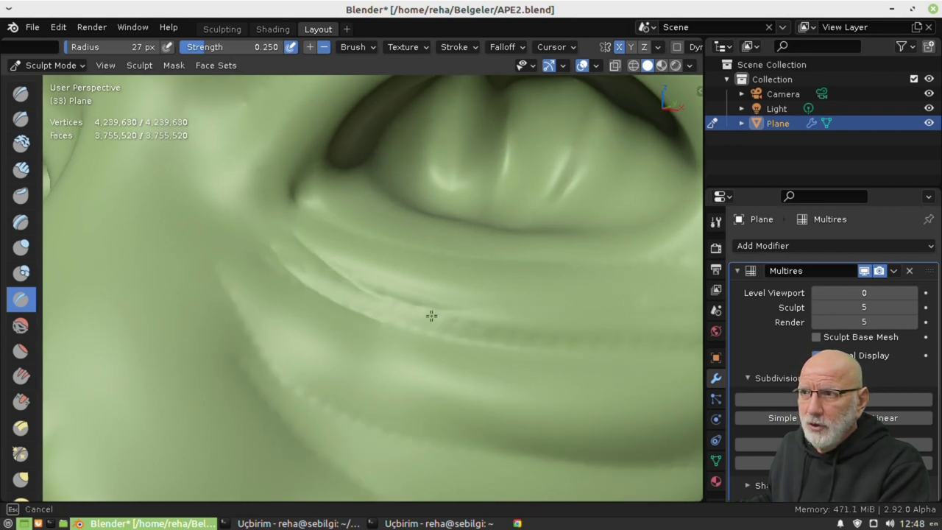
mouse_move(432, 316)
middle_down()
mouse_move(259, 270)
mouse_move(365, 264)
mouse_move(265, 297)
mouse_move(434, 294)
middle_up()
mouse_move(520, 270)
middle_down()
mouse_move(280, 336)
mouse_move(464, 311)
middle_up()
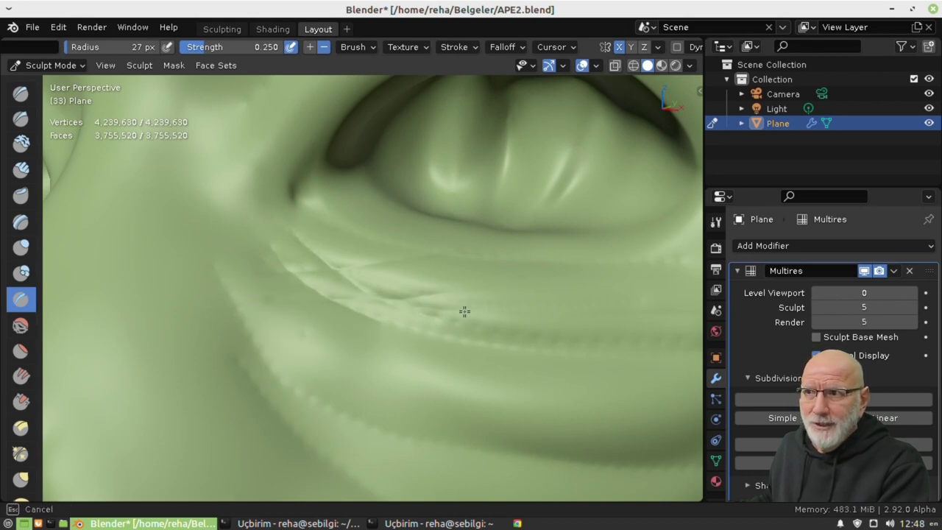
mouse_move(575, 286)
middle_down()
mouse_move(339, 324)
mouse_move(529, 346)
middle_up()
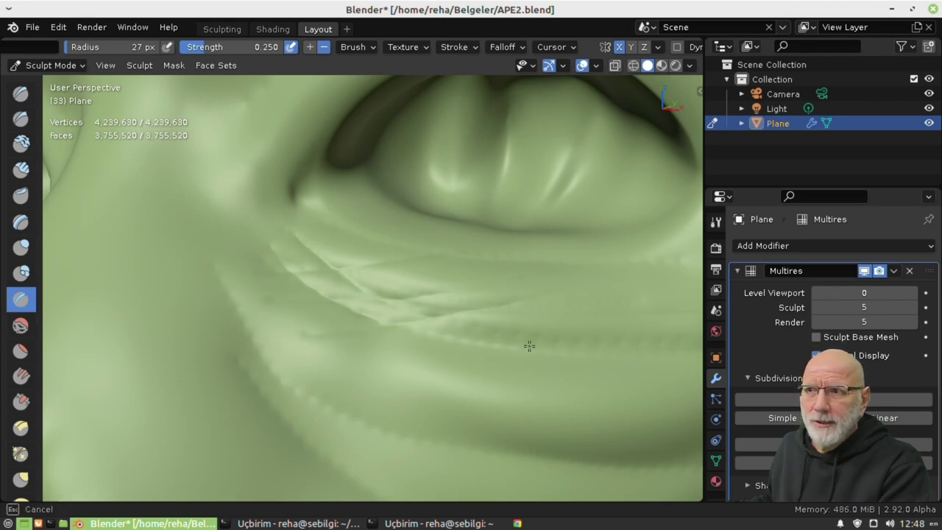
mouse_move(605, 333)
middle_down()
mouse_move(606, 271)
mouse_move(505, 318)
mouse_move(539, 327)
middle_up()
middle_drag(655, 291, 504, 357)
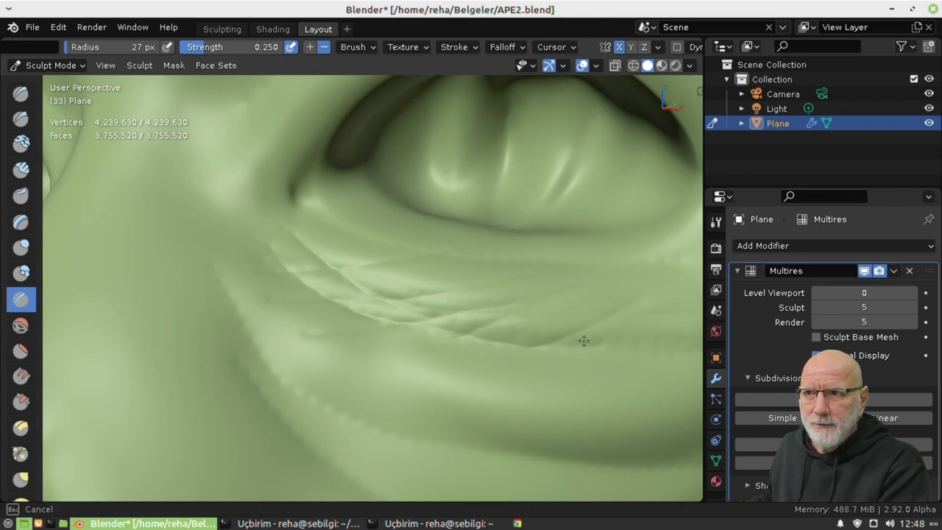
- Re-angle the view and add more crossing wrinkles toward the outer eye corner
middle_drag(583, 341, 501, 349)
middle_drag(390, 358, 395, 363)
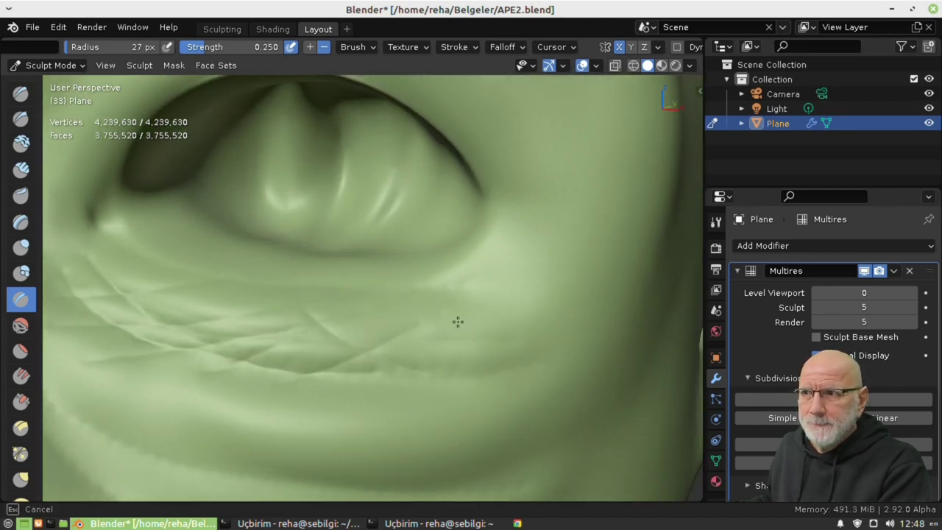
mouse_move(292, 343)
middle_down()
mouse_move(358, 330)
mouse_move(333, 353)
mouse_move(336, 343)
middle_up()
mouse_move(252, 361)
middle_down()
mouse_move(316, 343)
mouse_move(285, 312)
middle_up()
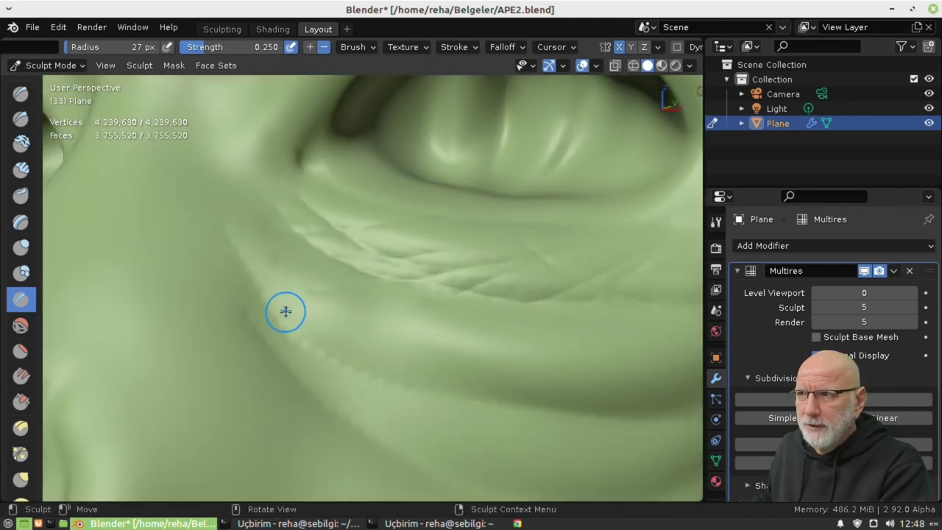
middle_drag(274, 231, 318, 318)
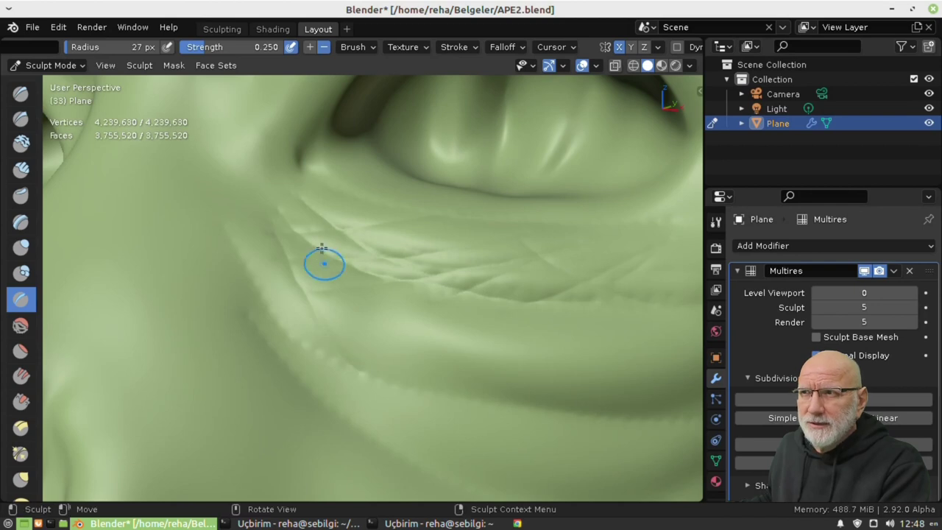
middle_drag(322, 258, 379, 355)
mouse_move(384, 321)
middle_down()
mouse_move(374, 286)
mouse_move(471, 385)
middle_up()
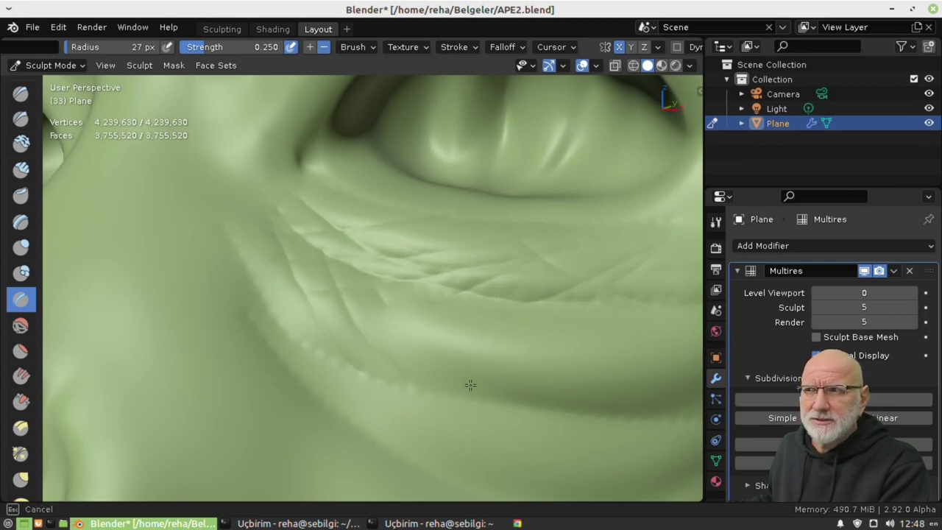
mouse_move(447, 305)
middle_down()
mouse_move(432, 295)
mouse_move(531, 398)
middle_up()
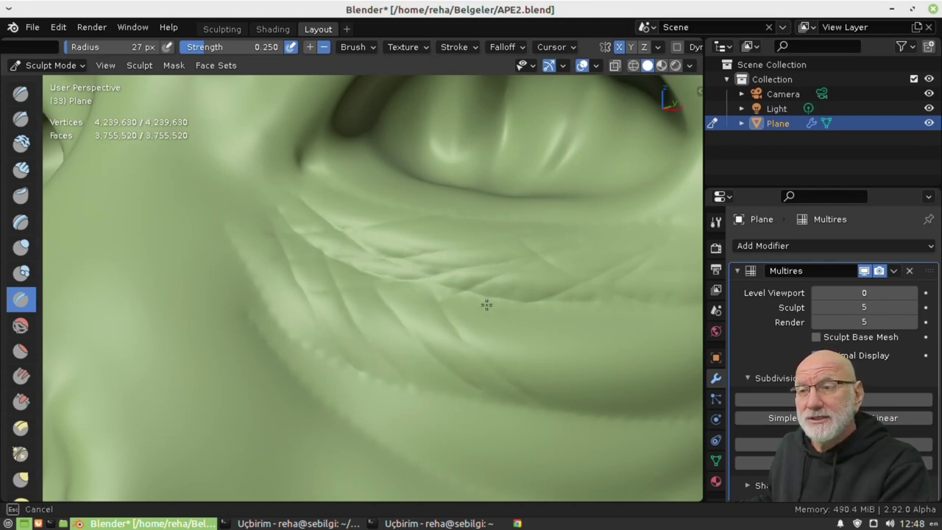
middle_drag(487, 305, 521, 347)
mouse_move(584, 396)
middle_down()
mouse_move(543, 312)
mouse_move(611, 396)
middle_up()
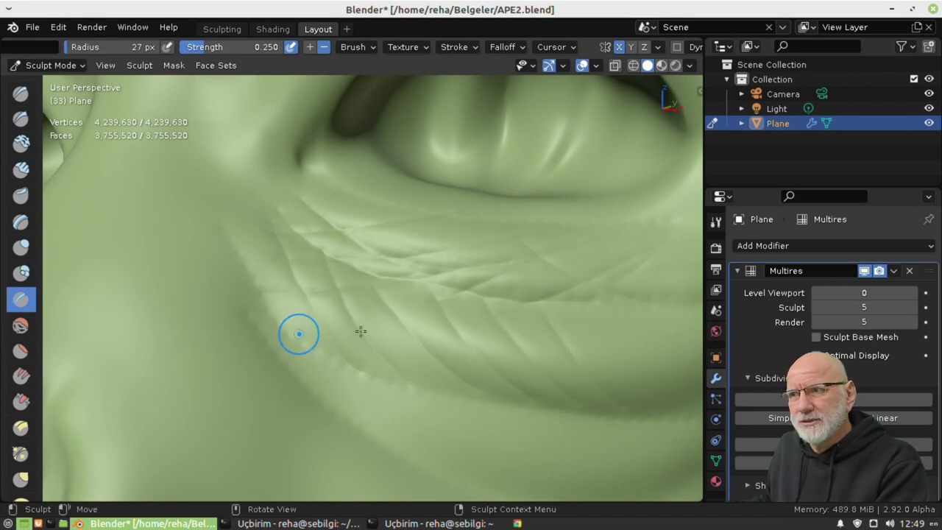
drag(360, 358, 470, 337)
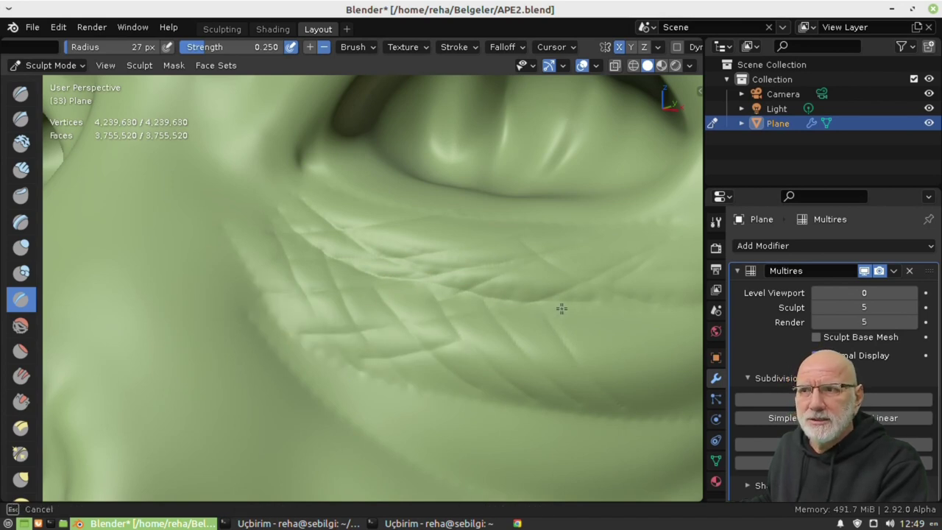
mouse_move(562, 308)
mouse_down()
mouse_move(456, 375)
mouse_move(560, 354)
mouse_up()
mouse_move(640, 304)
mouse_down()
mouse_move(534, 395)
mouse_move(612, 371)
mouse_up()
drag(686, 312, 333, 265)
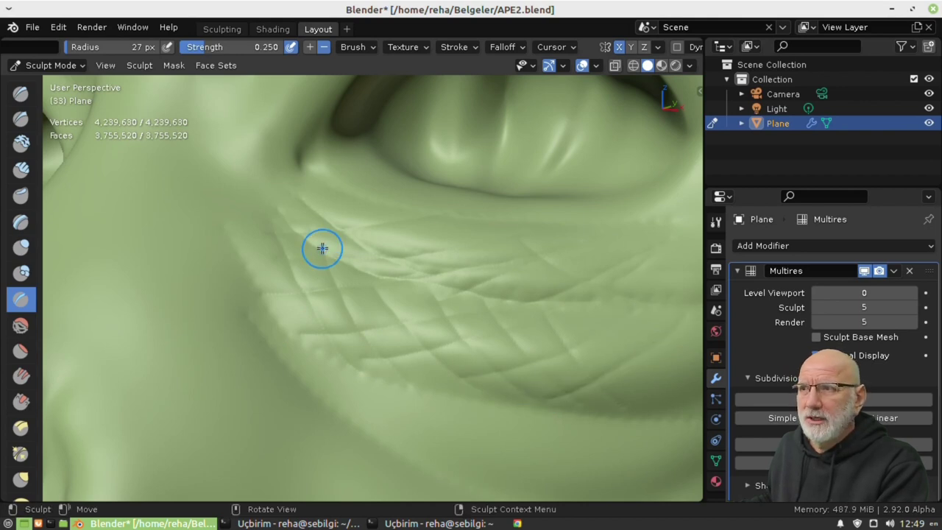
scroll(361, 220, down, 5)
scroll(358, 269, down, 1)
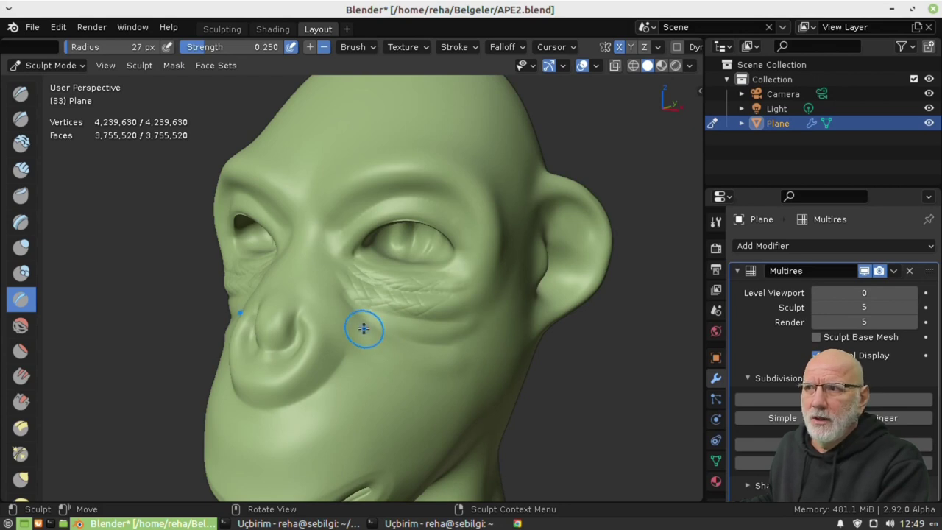
- Carve wrinkle grooves down the cheek beside the mouth corner
mouse_move(332, 412)
middle_down()
mouse_move(393, 393)
mouse_move(444, 421)
mouse_move(400, 270)
mouse_move(415, 267)
mouse_move(443, 329)
mouse_move(447, 280)
middle_up()
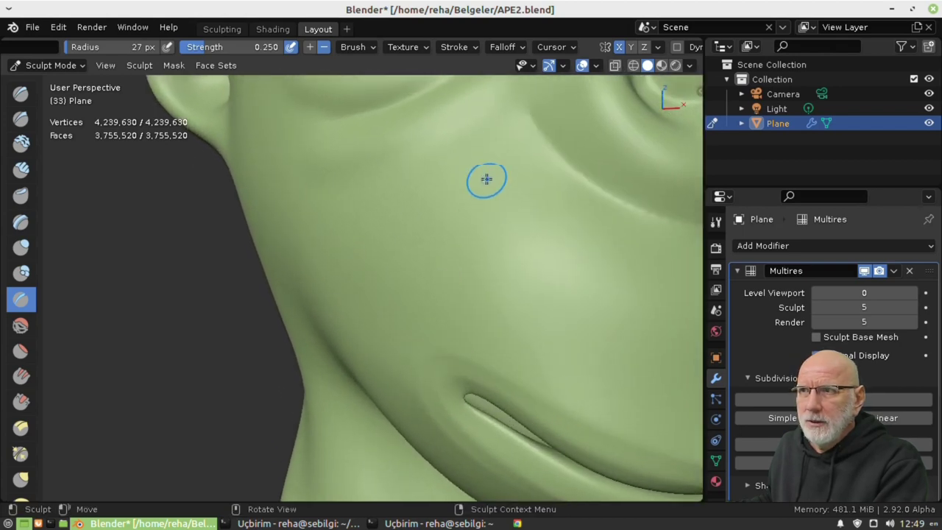
drag(508, 136, 492, 305)
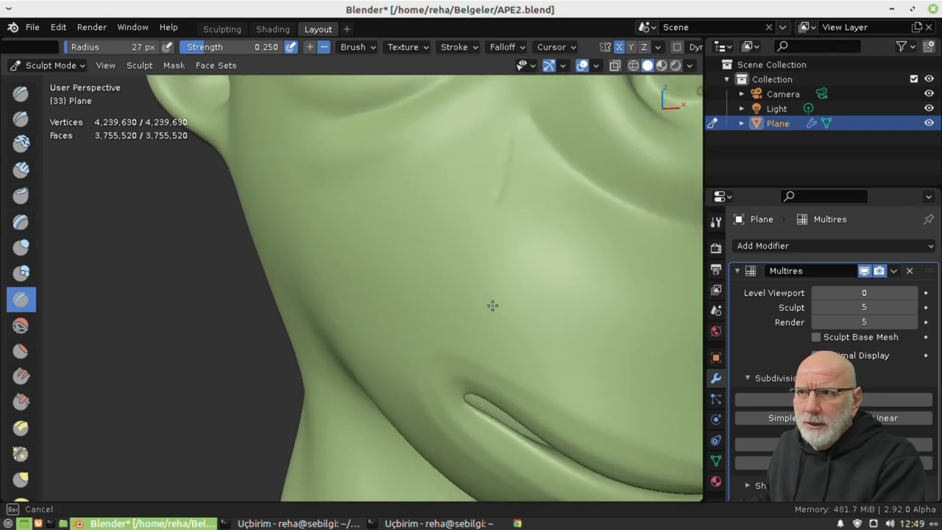
drag(543, 136, 530, 159)
drag(530, 203, 575, 357)
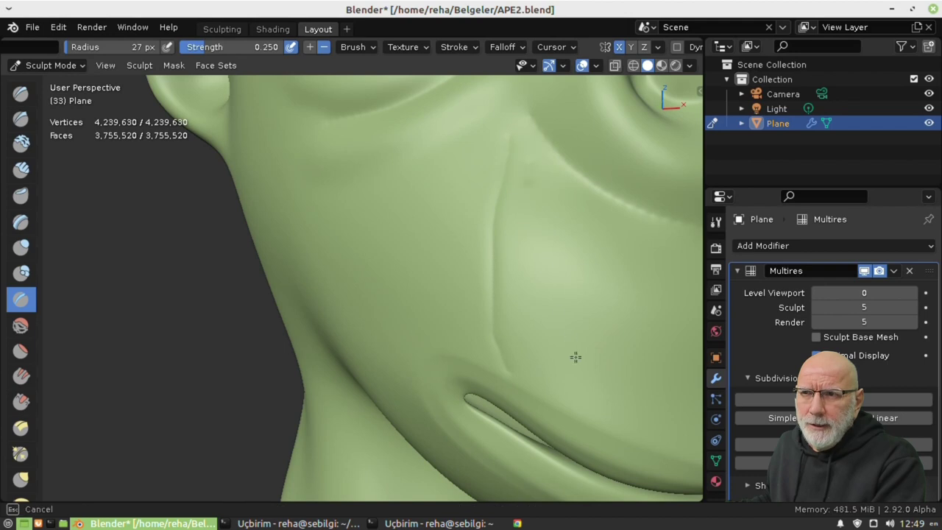
mouse_move(498, 257)
mouse_down()
mouse_move(508, 248)
mouse_move(535, 376)
mouse_move(553, 393)
mouse_up()
drag(595, 421, 482, 372)
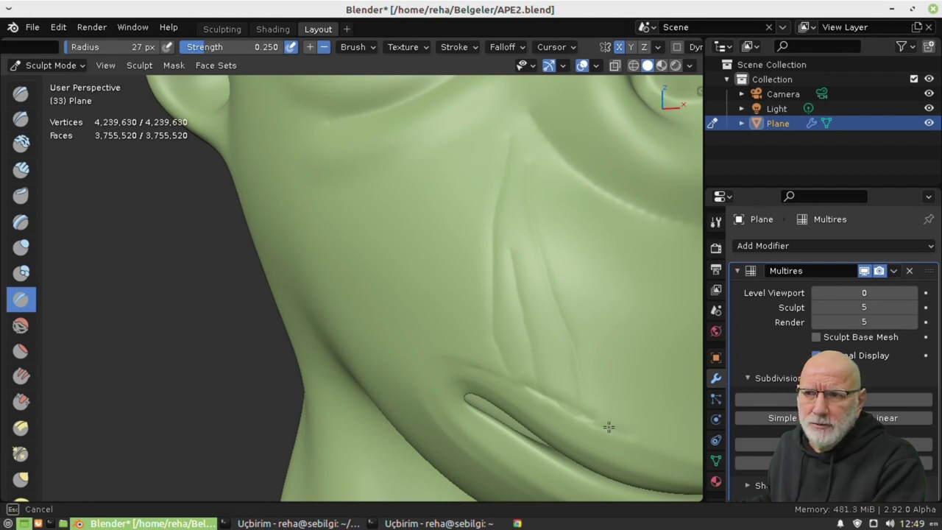
mouse_move(610, 427)
mouse_down()
mouse_move(547, 394)
mouse_move(577, 412)
mouse_up()
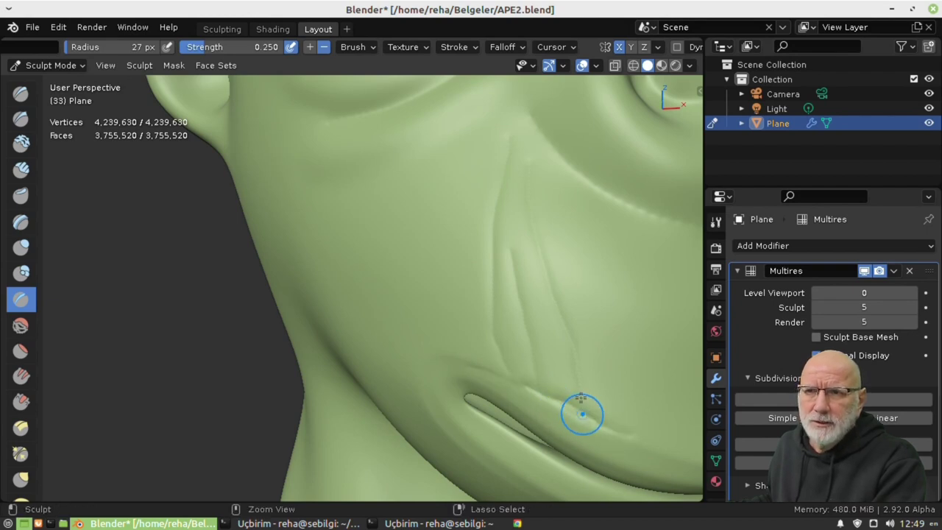
- Zoom back out to the whole head and switch to the Draw brush
scroll(553, 283, down, 5)
scroll(532, 255, down, 2)
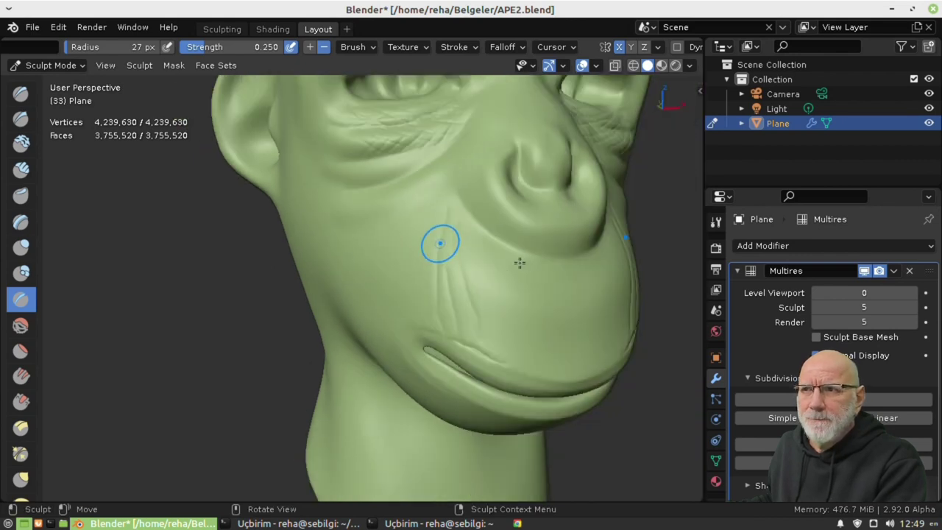
middle_drag(519, 261, 474, 267)
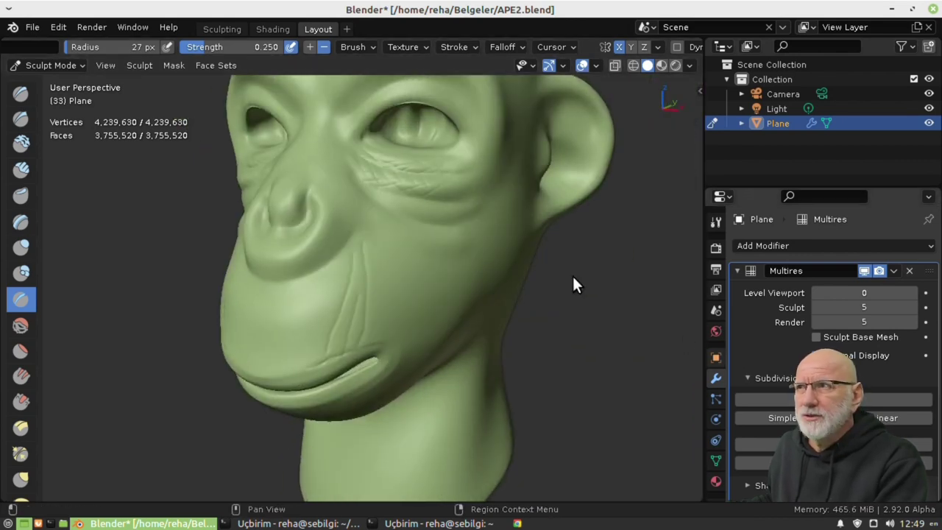
click(20, 93)
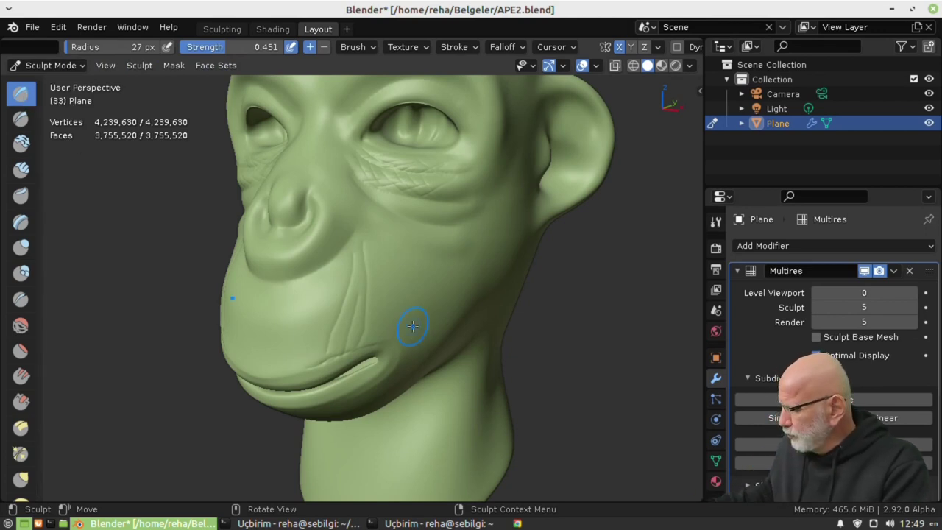
click(413, 326)
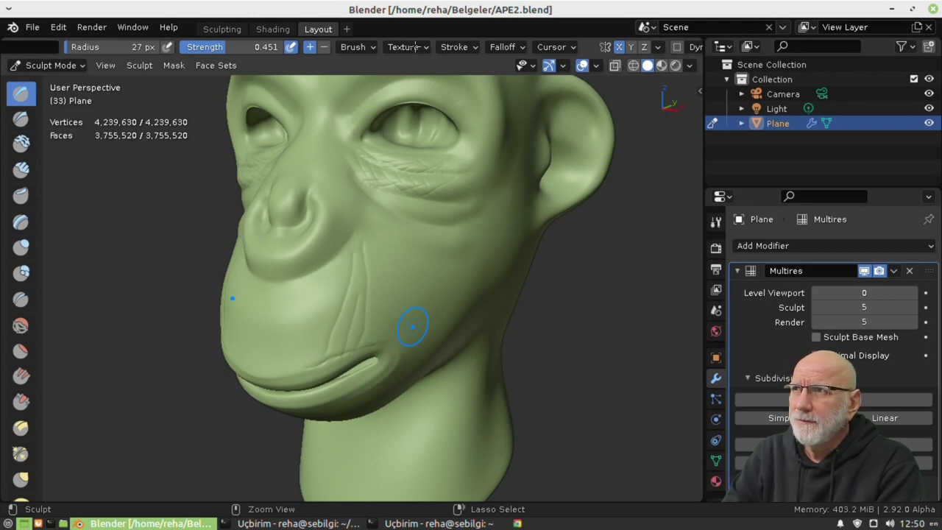
- Create a new texture for the Draw brush from the Texture popover
click(412, 46)
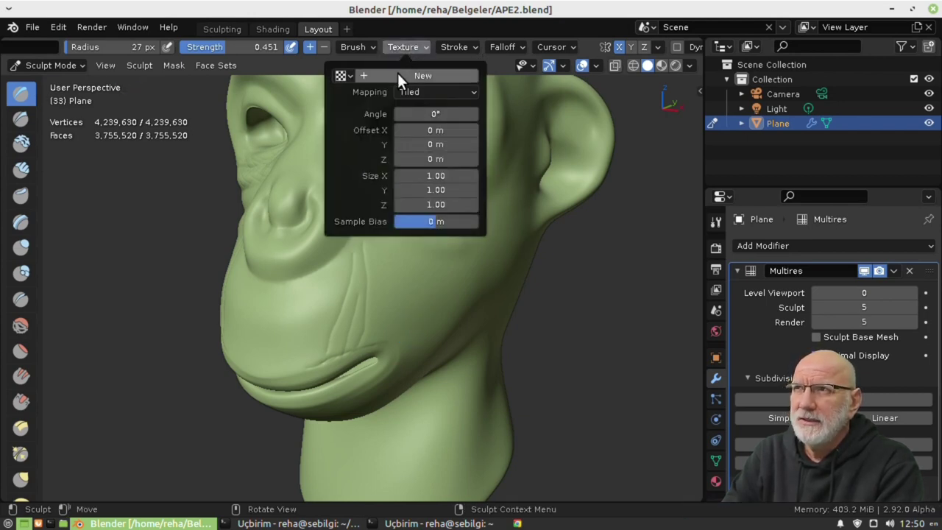
click(410, 77)
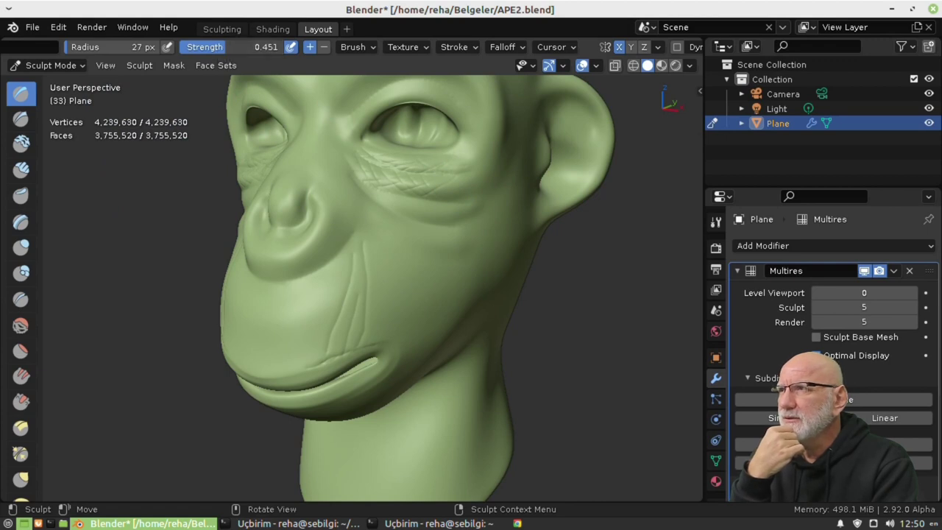
- Set the brush strength to 0.250, then bring up the htop terminal
mouse_move(212, 46)
mouse_down()
mouse_move(239, 47)
mouse_move(212, 47)
mouse_move(215, 55)
mouse_up()
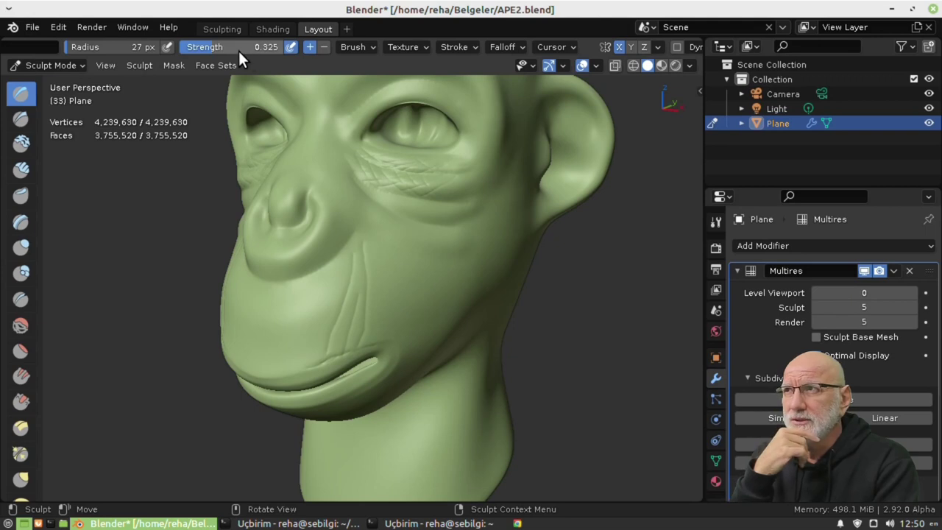
click(235, 48)
text(0.2)
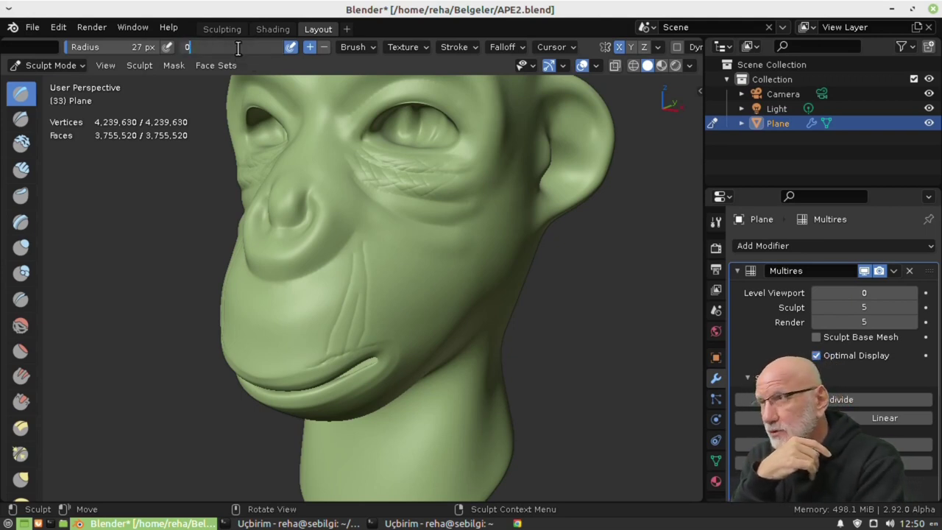
key(Return)
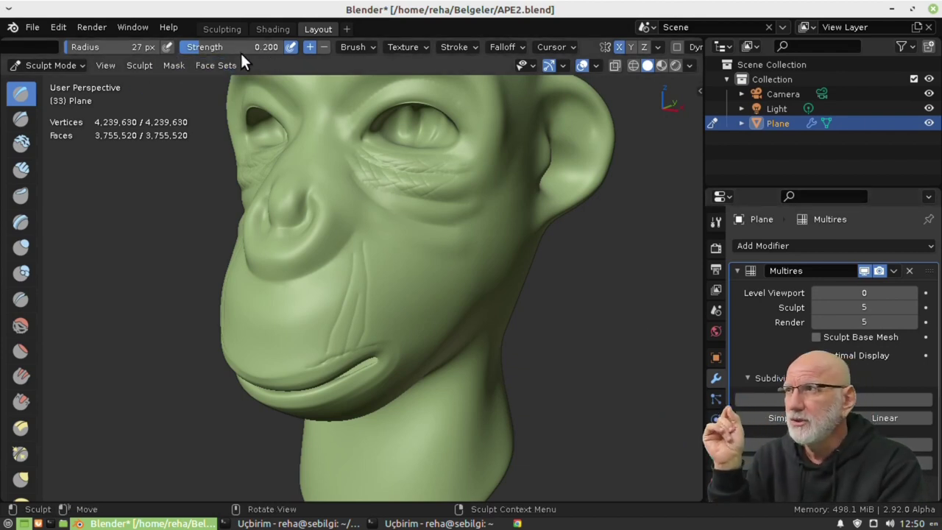
double_click(212, 44)
text(0.2)
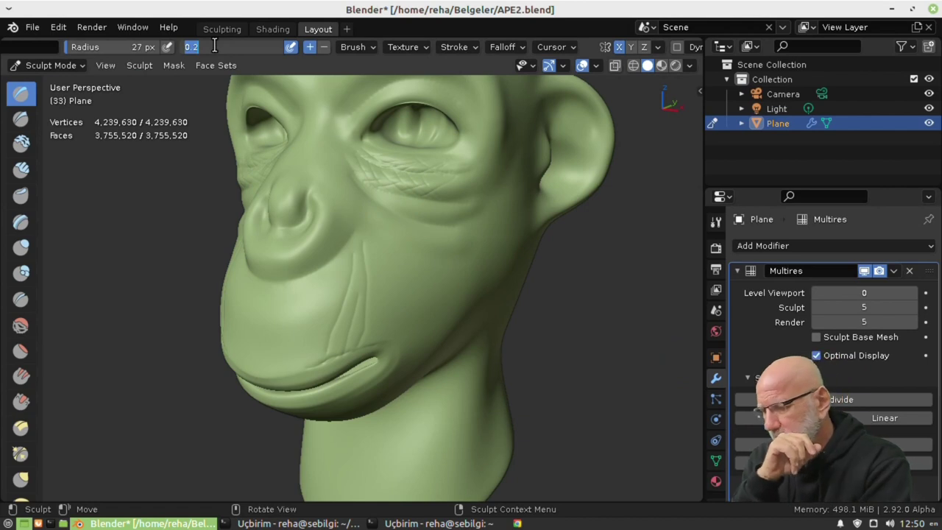
text(5)
key(Return)
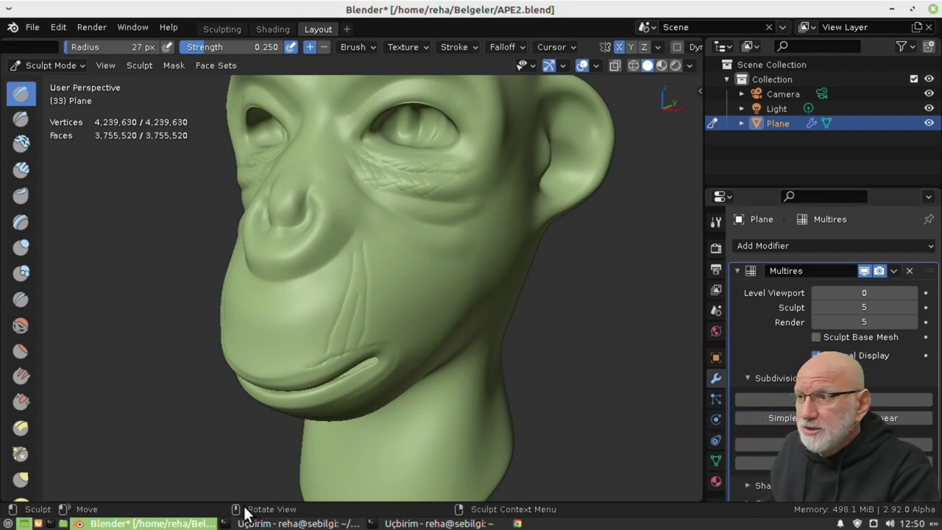
key(alt+Tab)
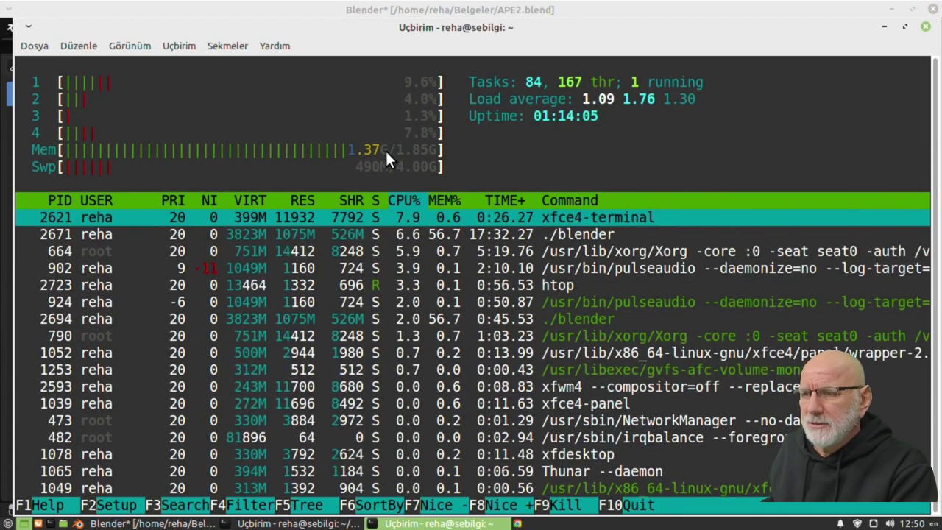
- Check htop's CPU and memory meters, then return to the Blender sculpt
key(alt+Tab)
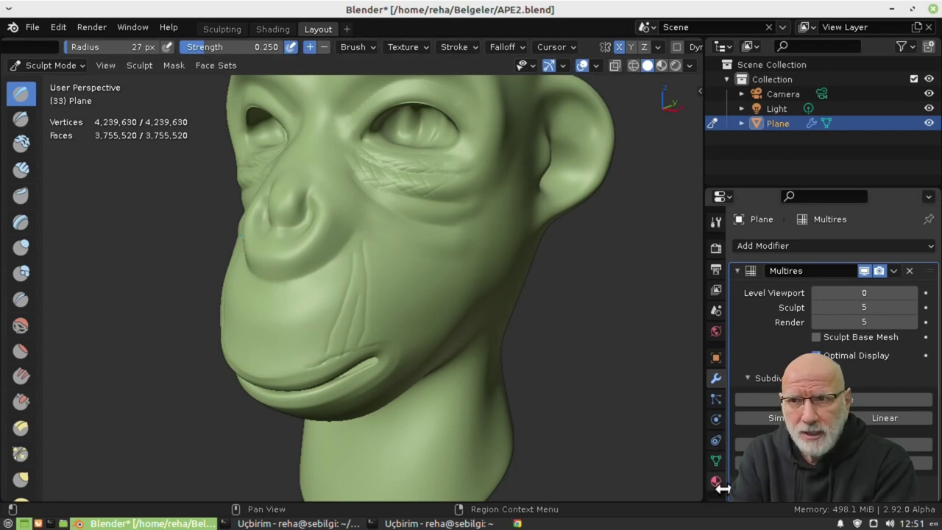
- Make the brush texture a fine, dense Voronoi pattern and set the brush to subtract
scroll(715, 457, down, 2)
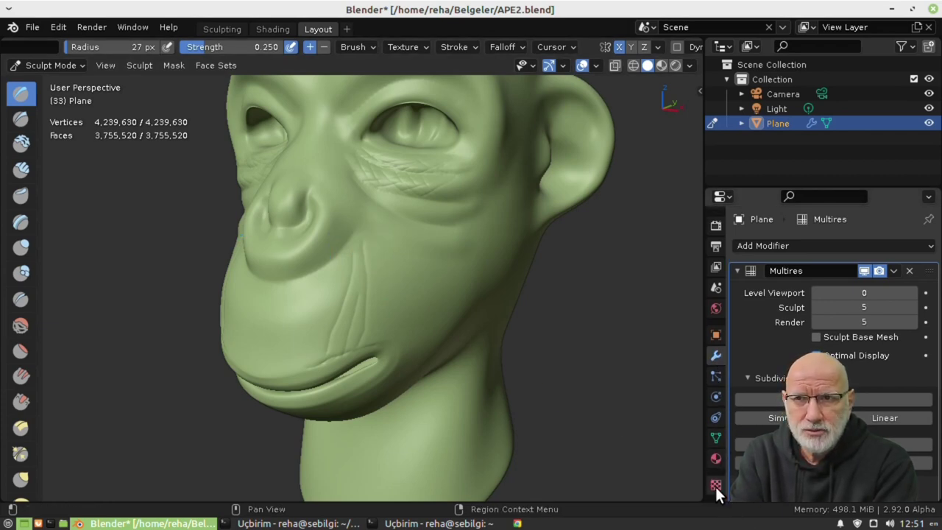
click(716, 485)
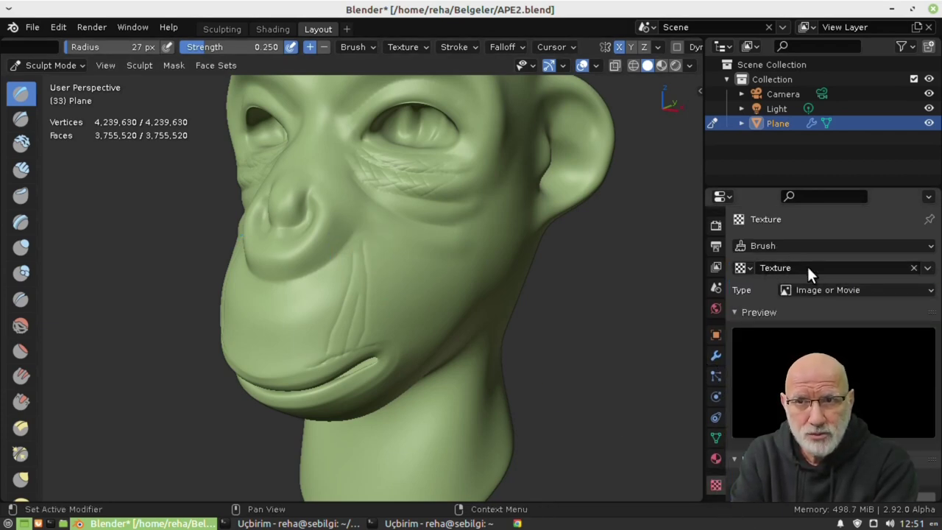
click(843, 291)
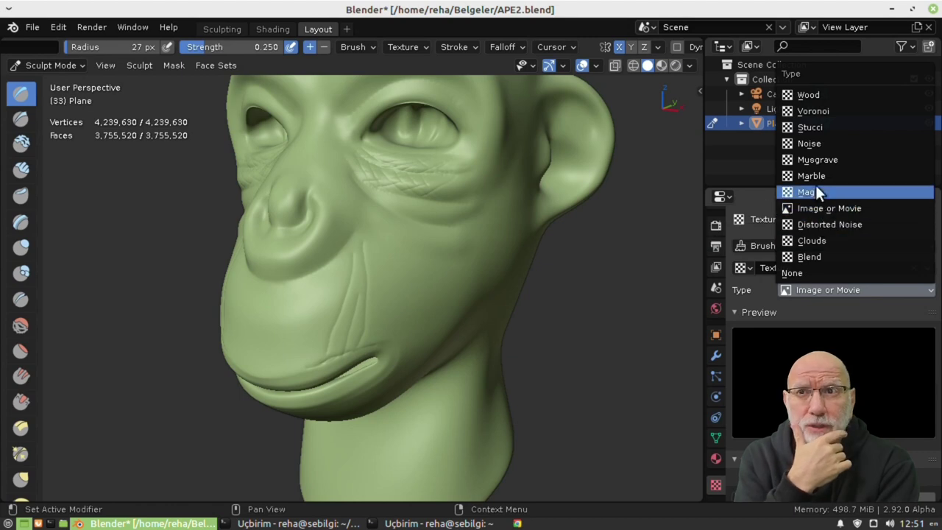
click(810, 112)
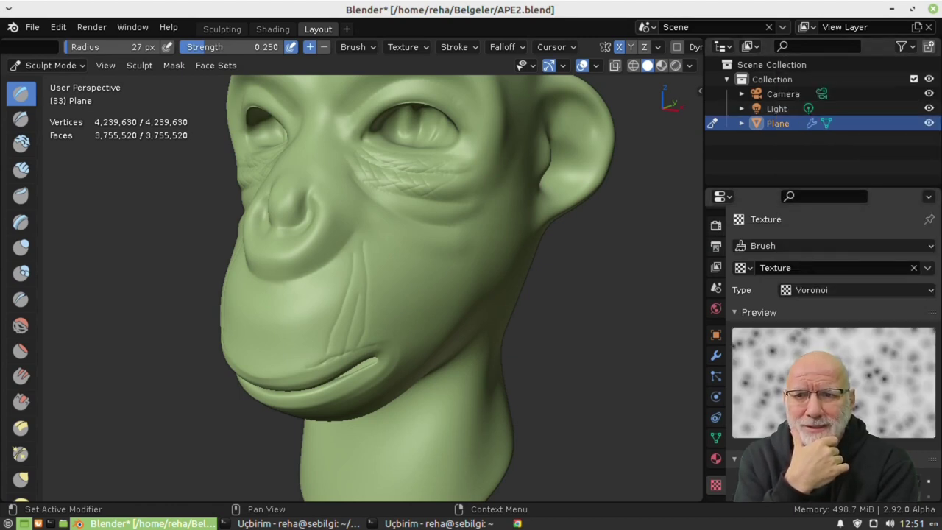
scroll(831, 332, down, 2)
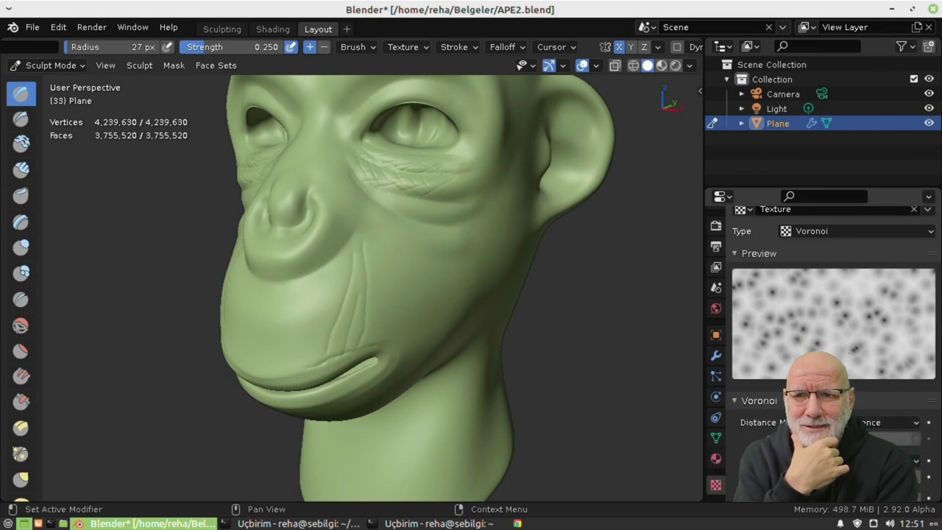
scroll(832, 331, down, 1)
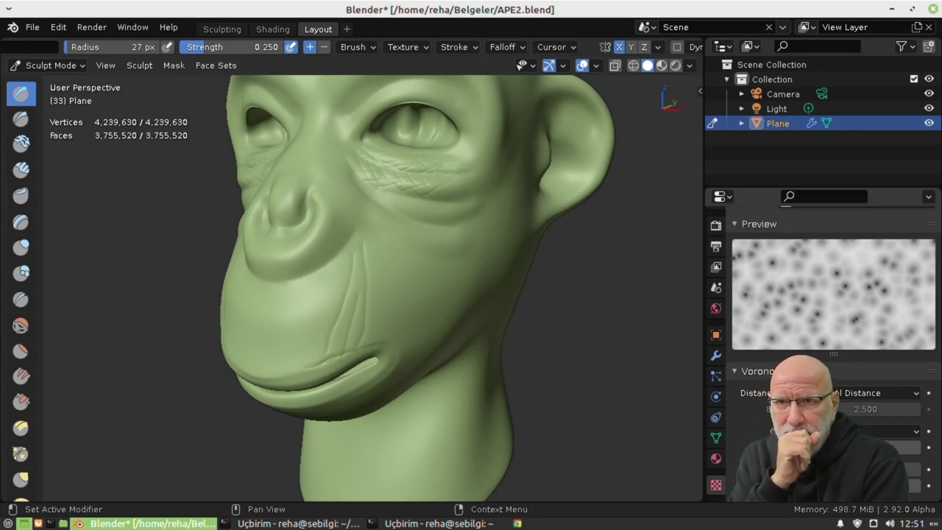
key(Return)
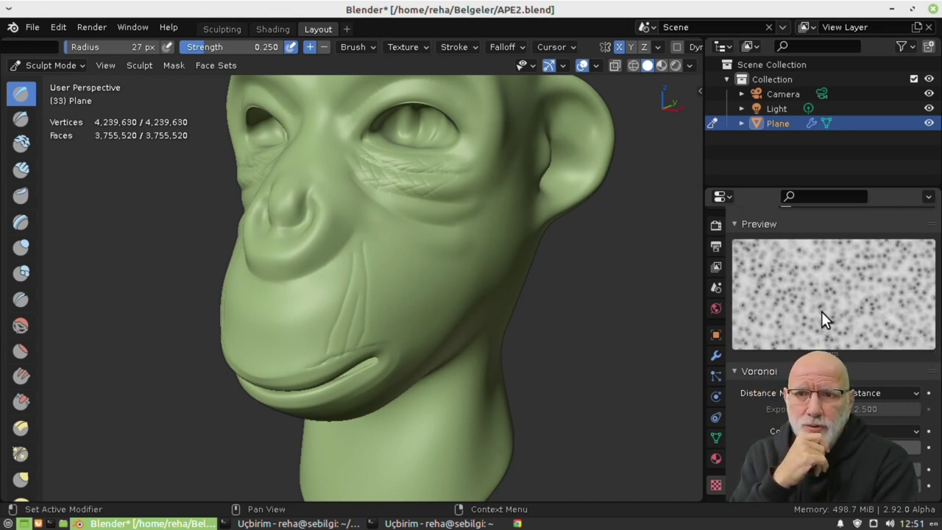
click(324, 47)
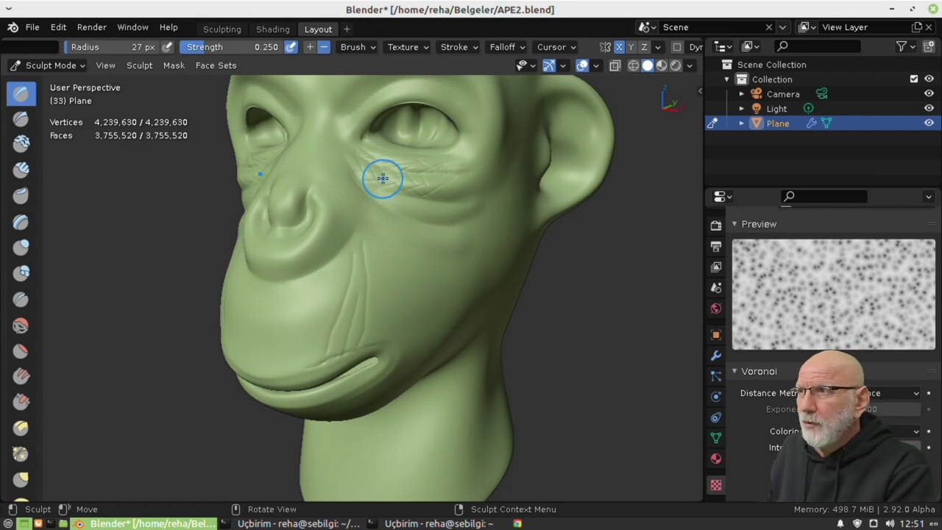
- Zoom in on the eye and cheek and save APE2.blend
mouse_move(400, 185)
ctrl+middle_down()
mouse_move(412, 153)
mouse_move(465, 324)
ctrl+middle_up()
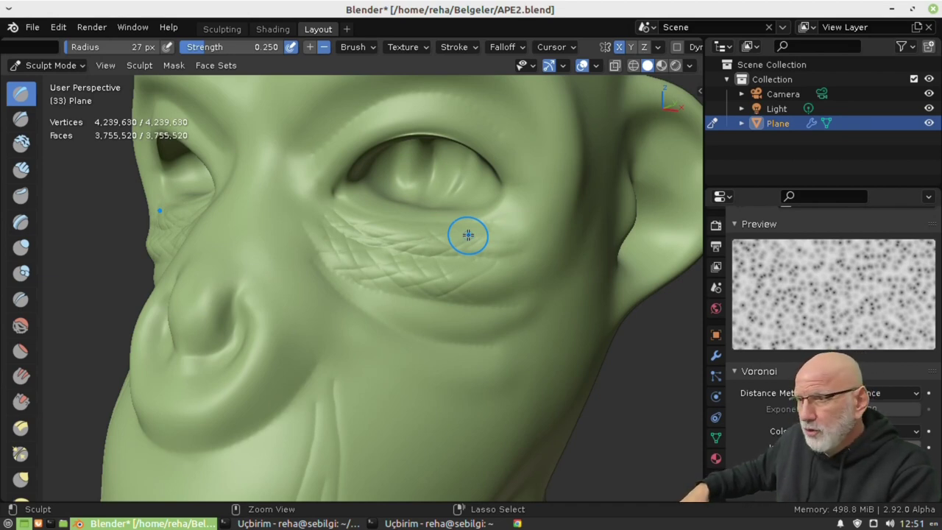
key(ctrl+s)
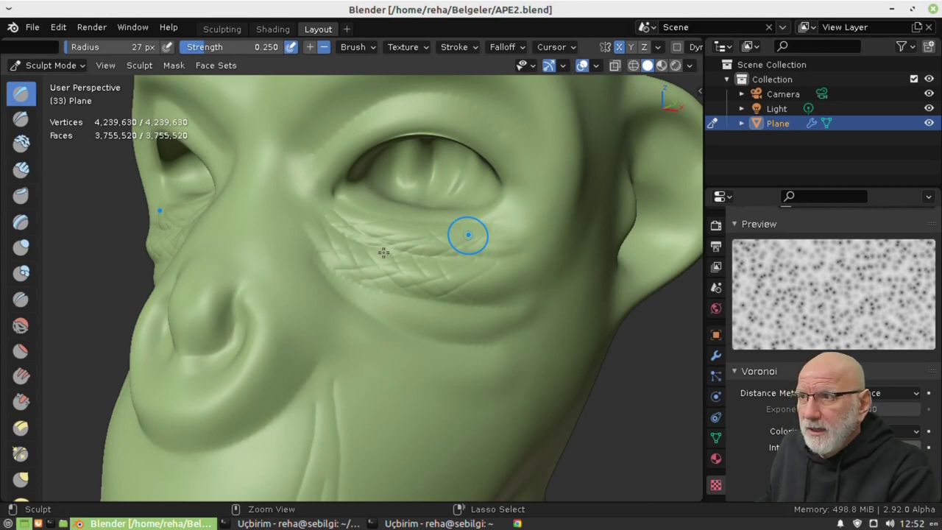
key(ctrl+s)
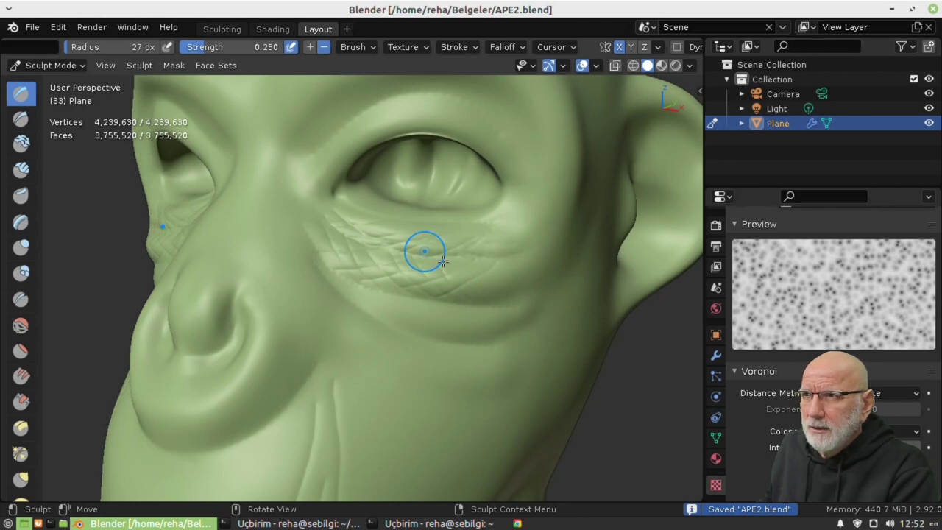
- Set the brush radius to 52 px and lay a textured stroke below the eye
key(f)
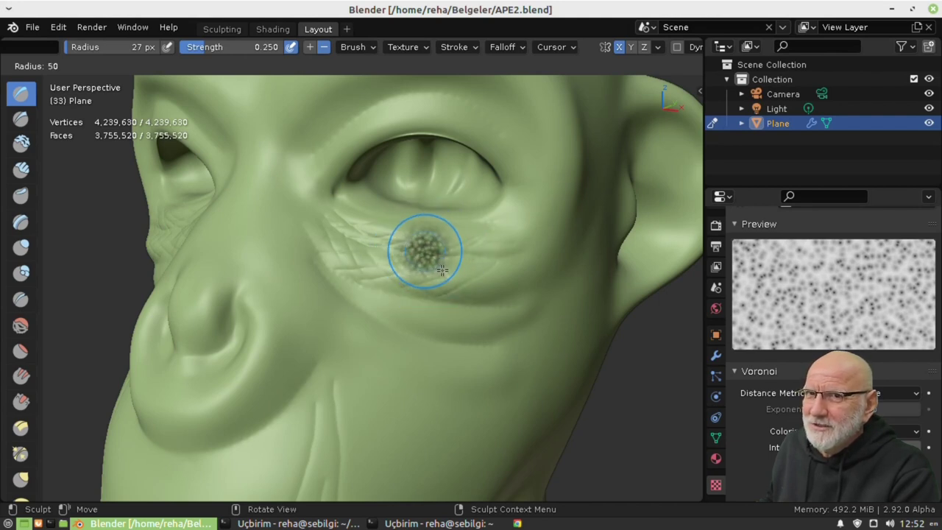
click(434, 282)
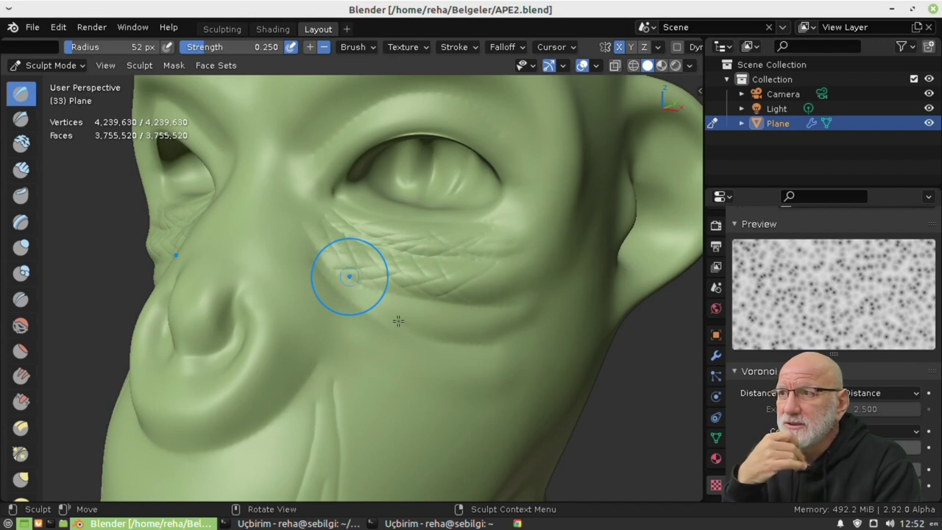
drag(398, 321, 383, 305)
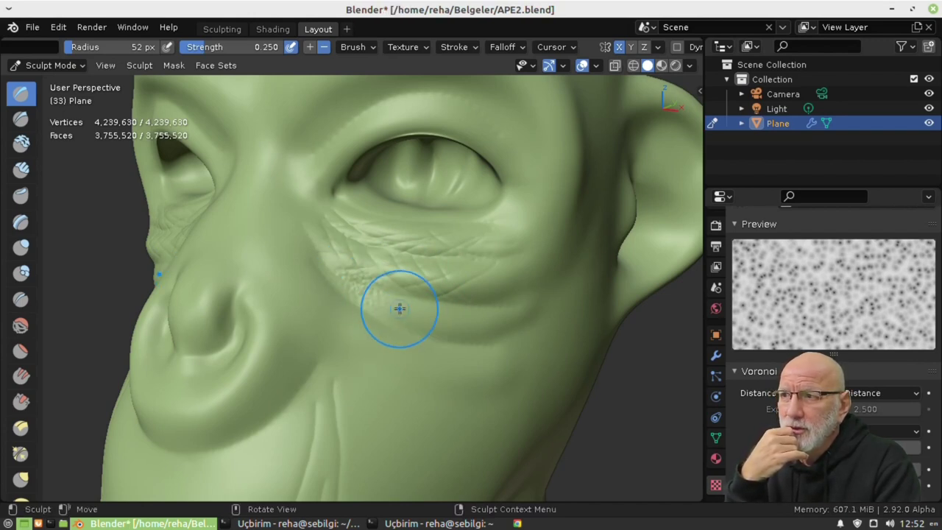
- Sculpt bumpy texture along the under-eye fold, lowering brush strength to 0.1
middle_drag(447, 336, 361, 337)
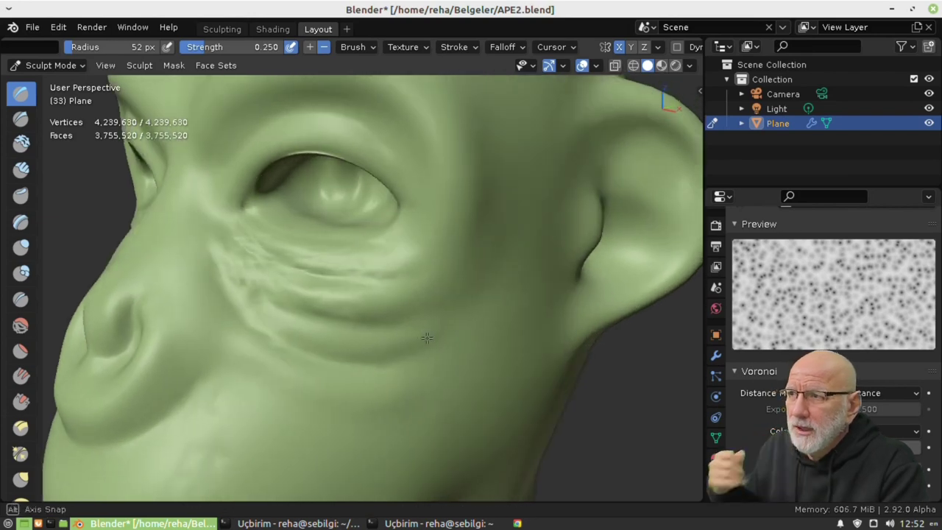
scroll(326, 309, up, 3)
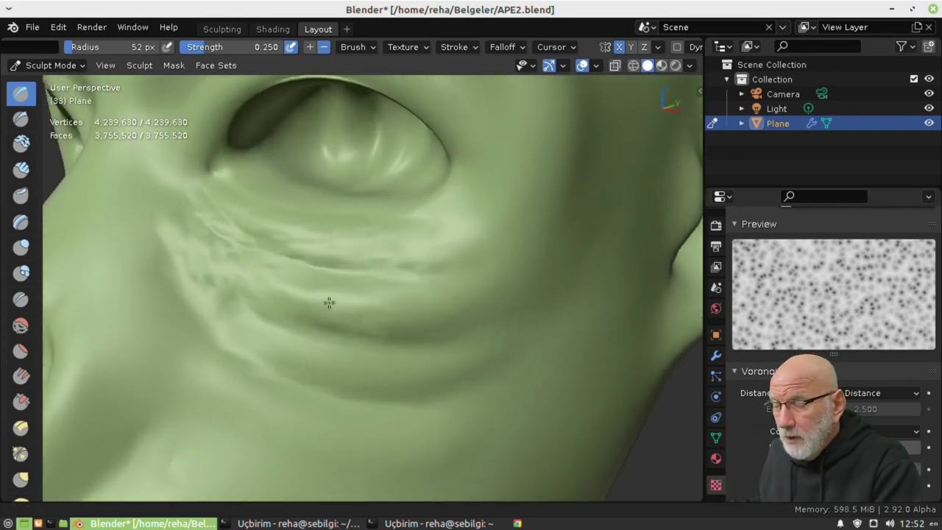
scroll(322, 316, up, 2)
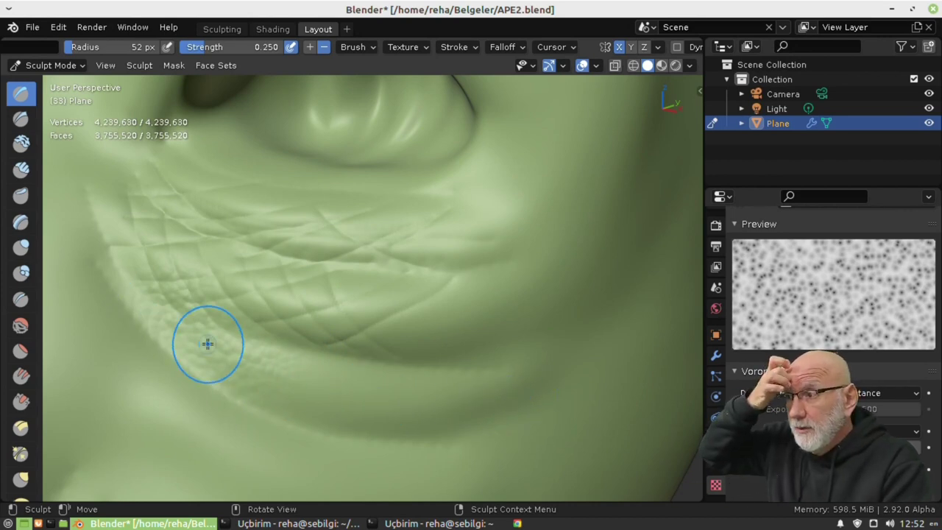
drag(214, 340, 339, 416)
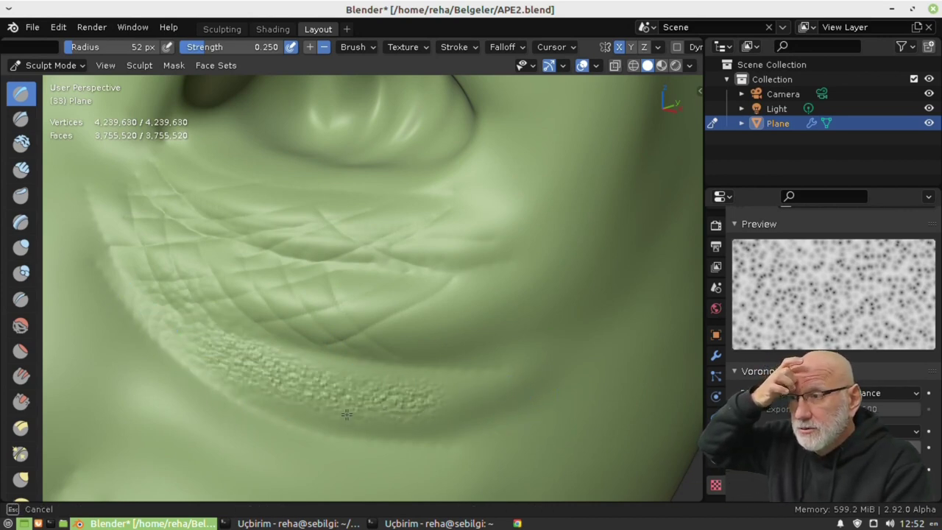
click(201, 44)
text(0.1)
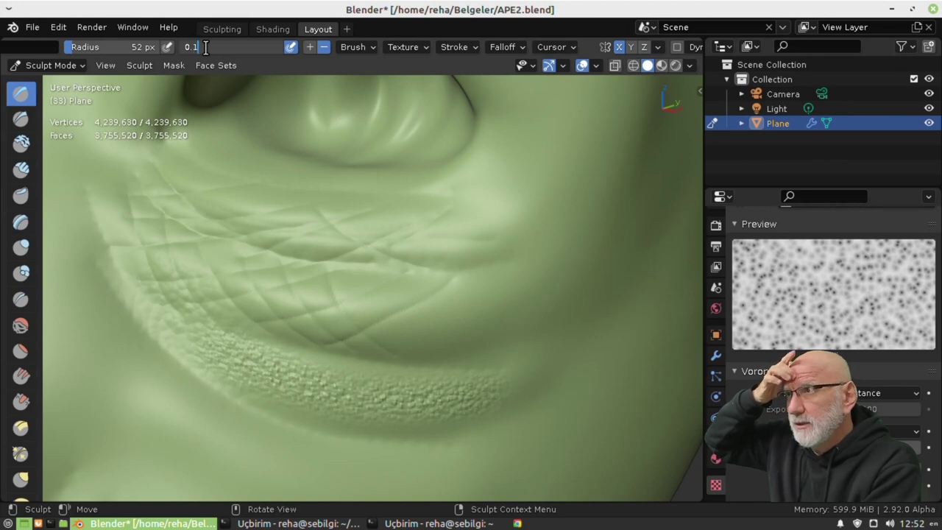
key(Return)
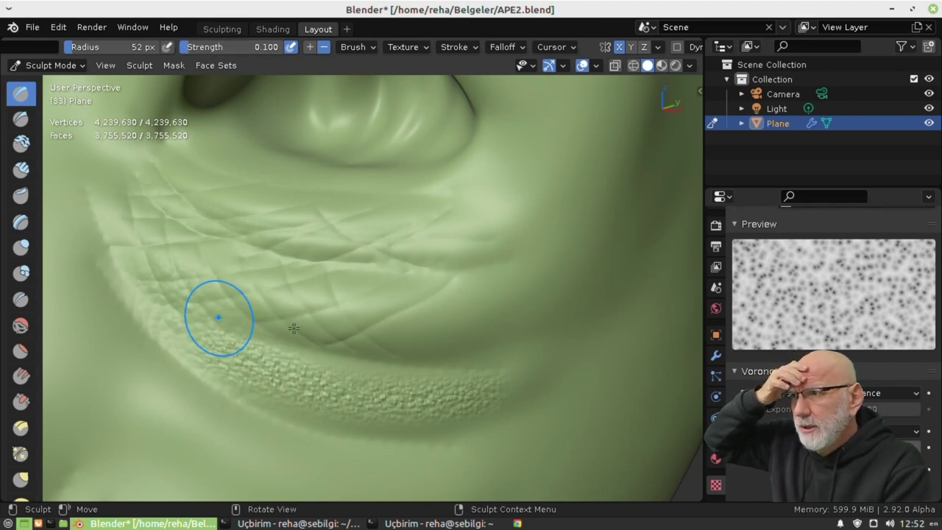
drag(294, 327, 390, 353)
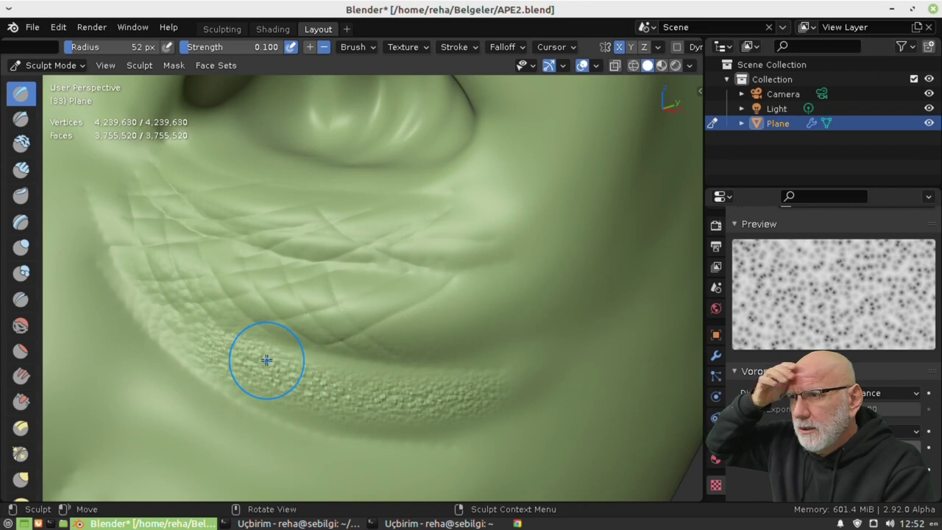
- Enlarge the brush to 102 px at strength 0.2 and pebble the cheek below the fold
mouse_move(265, 358)
middle_down()
mouse_move(332, 358)
mouse_move(343, 294)
mouse_move(410, 333)
middle_up()
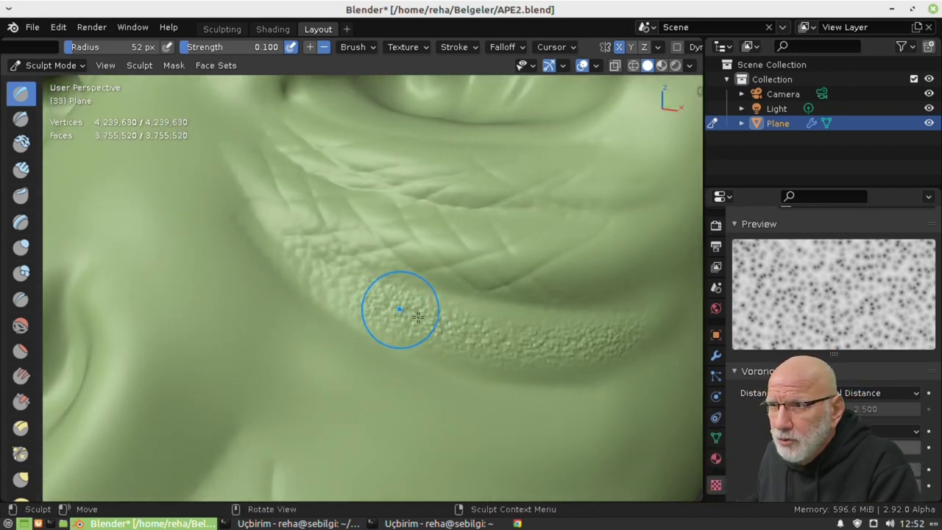
key(f)
click(463, 318)
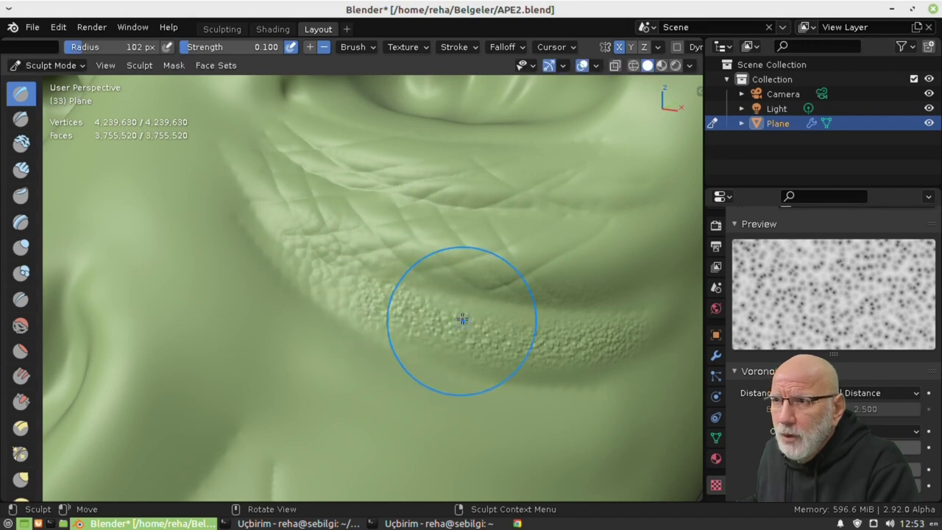
click(228, 46)
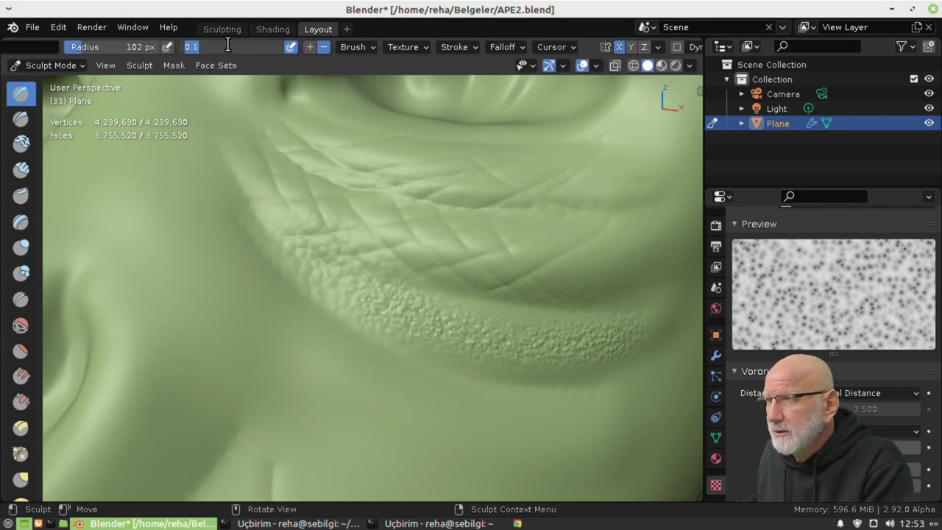
text(0.2)
key(Return)
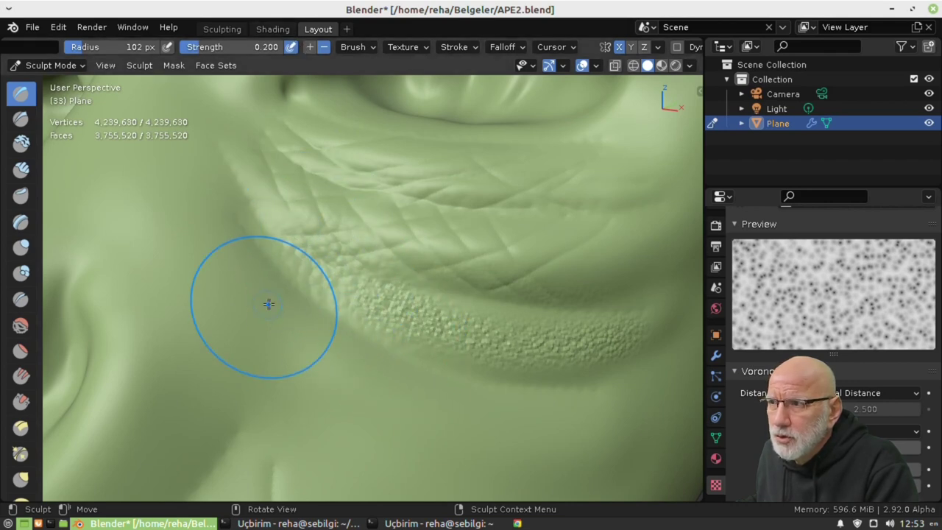
drag(392, 414, 535, 454)
scroll(519, 440, down, 2)
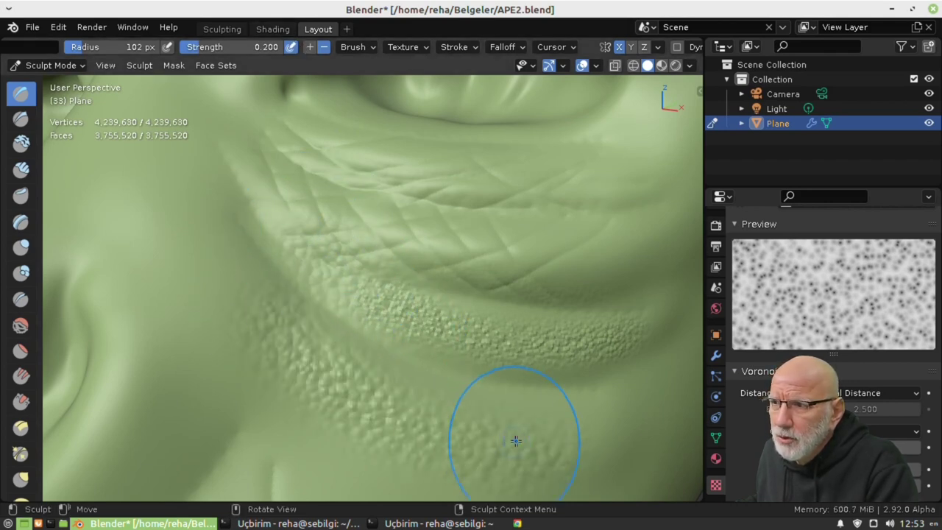
middle_drag(538, 434, 481, 329)
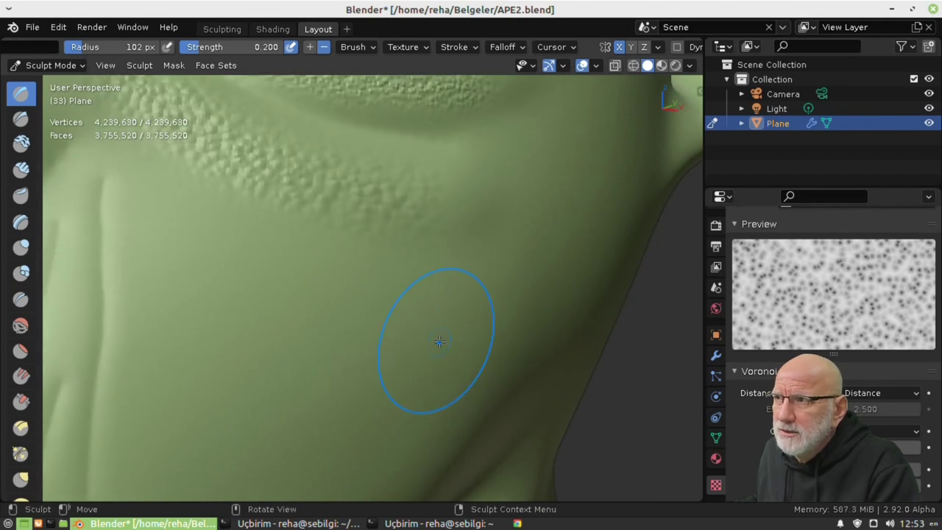
drag(167, 194, 311, 256)
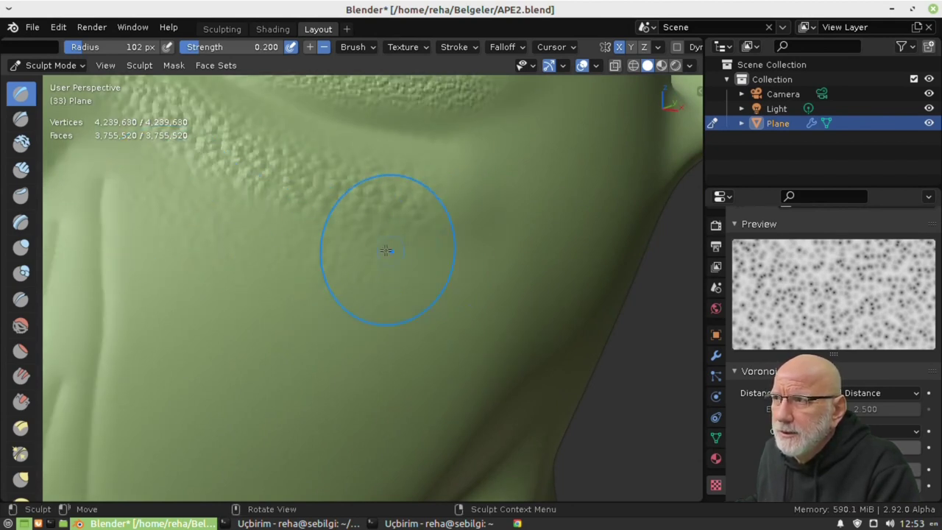
drag(177, 194, 239, 208)
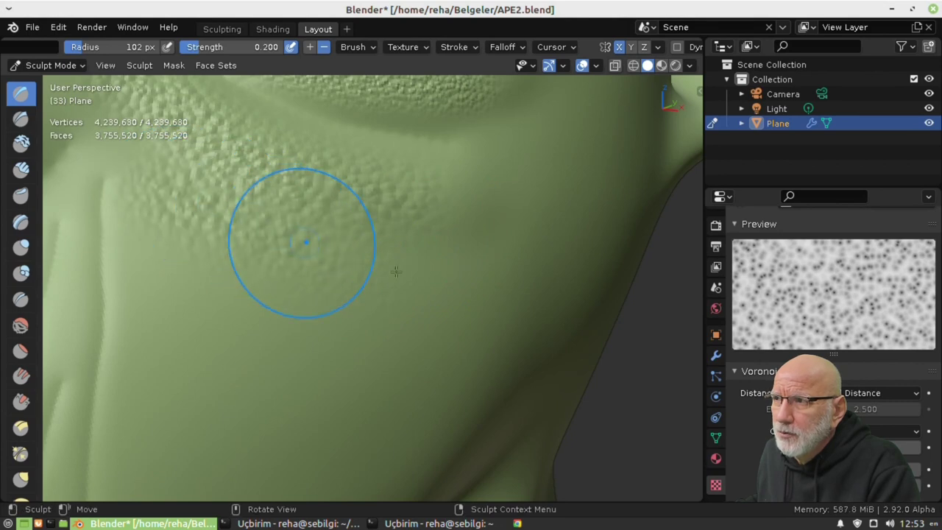
scroll(543, 332, down, 2)
- Paint dotted Voronoi texture across the lower cheek toward the mouth corner and jaw
scroll(393, 343, down, 4)
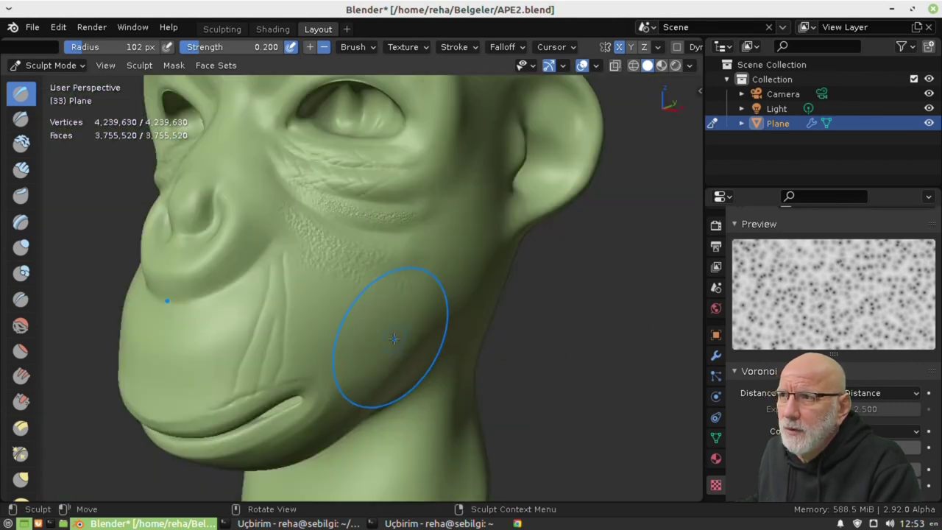
mouse_move(393, 343)
shift+middle_down()
mouse_move(307, 343)
mouse_move(389, 360)
shift+middle_up()
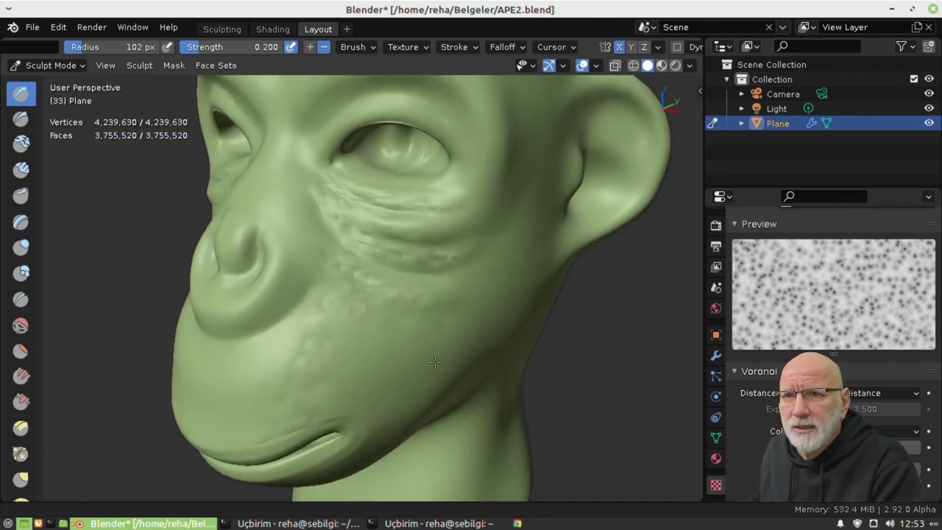
scroll(335, 329, up, 1)
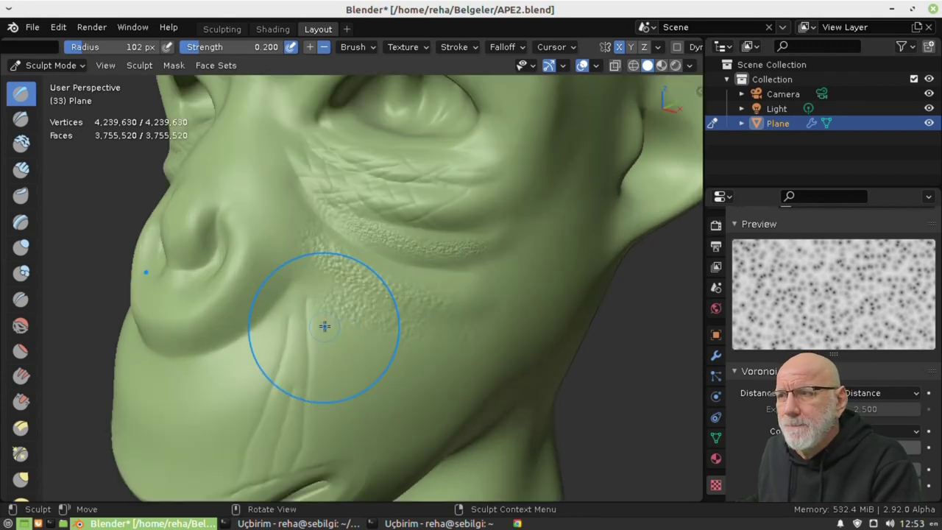
drag(355, 348, 395, 370)
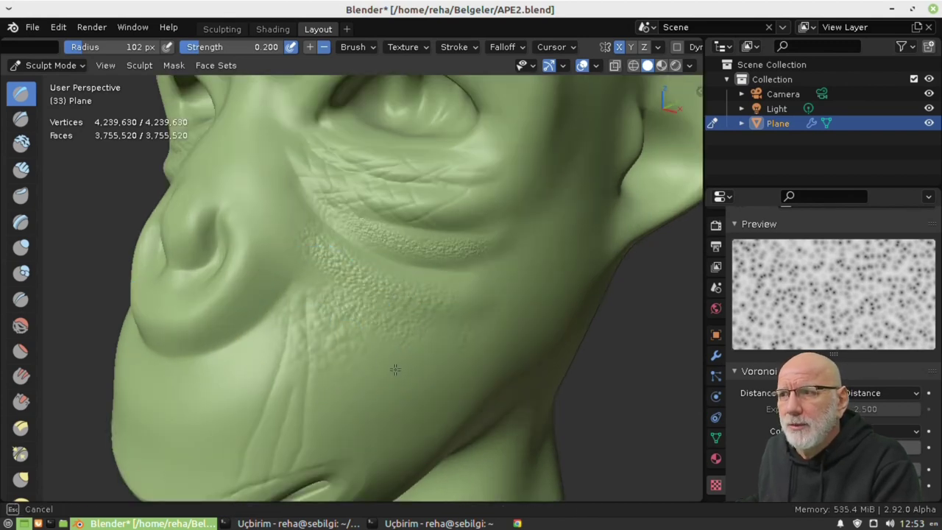
drag(291, 365, 253, 361)
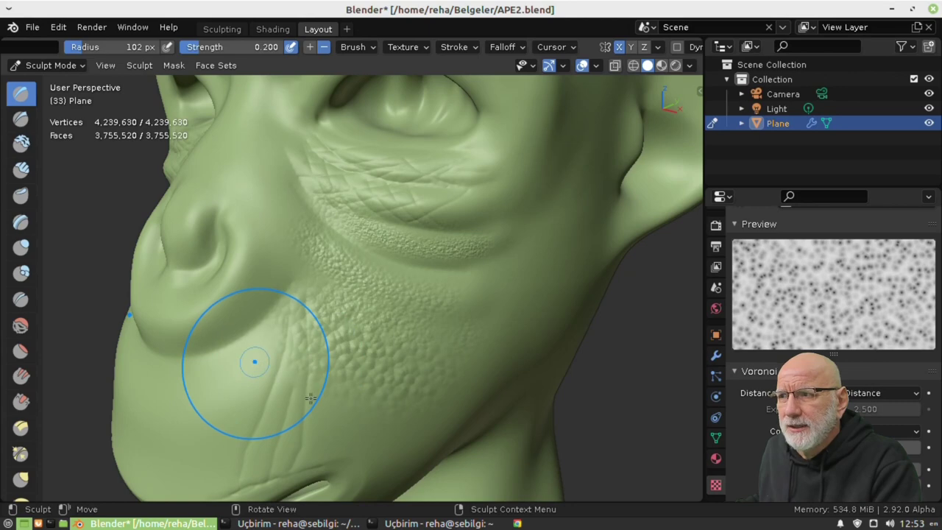
drag(310, 399, 346, 345)
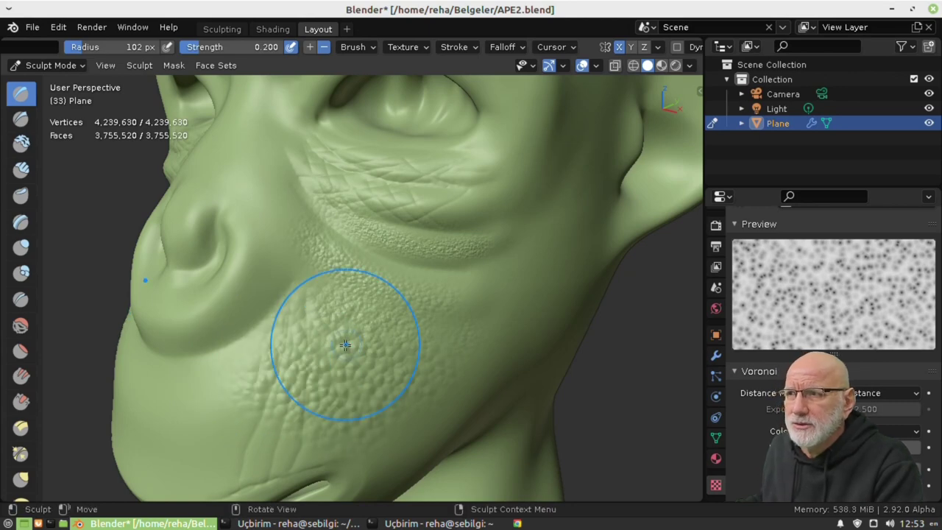
scroll(346, 345, down, 2)
scroll(346, 345, down, 2)
scroll(360, 261, up, 4)
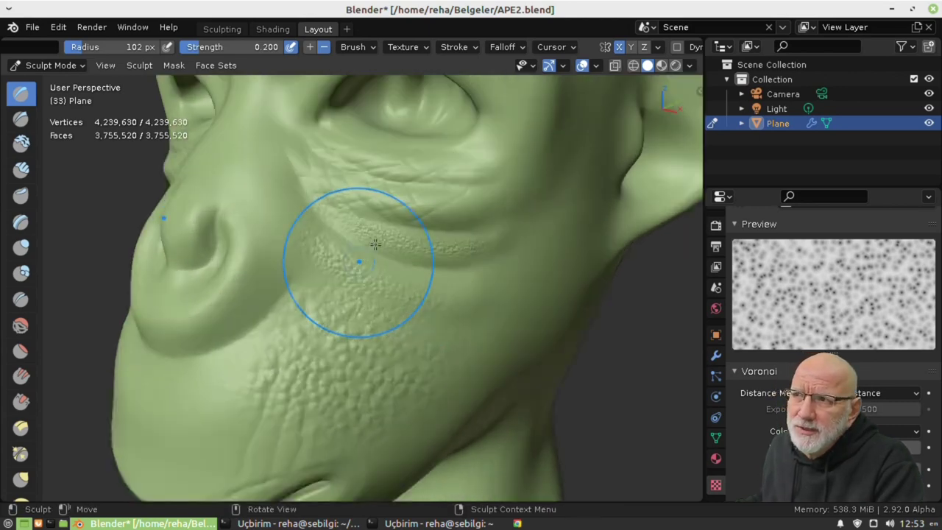
scroll(326, 243, up, 5)
scroll(347, 263, down, 4)
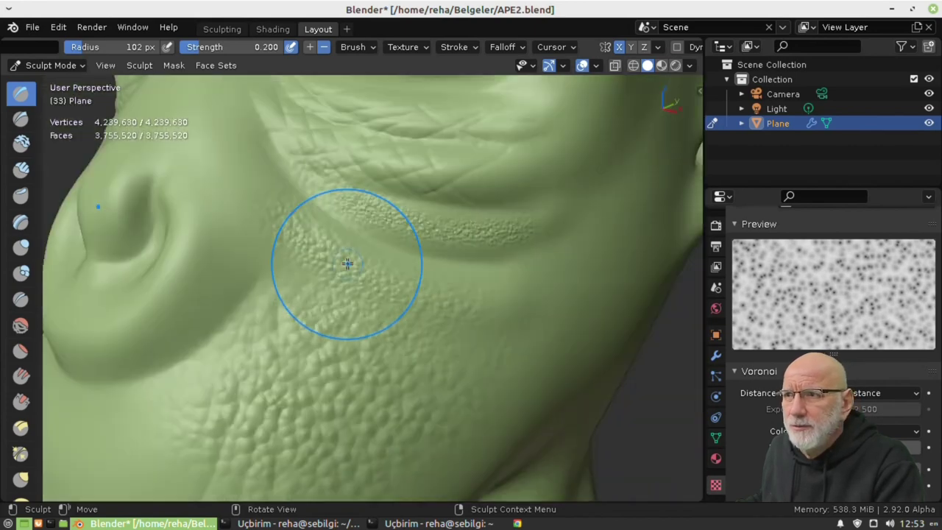
scroll(347, 264, down, 2)
middle_drag(326, 315, 390, 304)
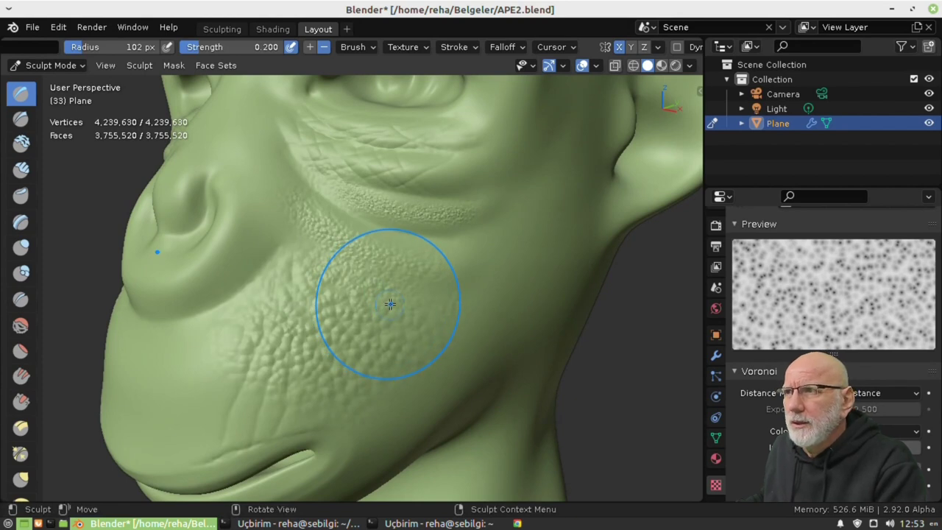
scroll(379, 302, down, 3)
scroll(373, 302, down, 2)
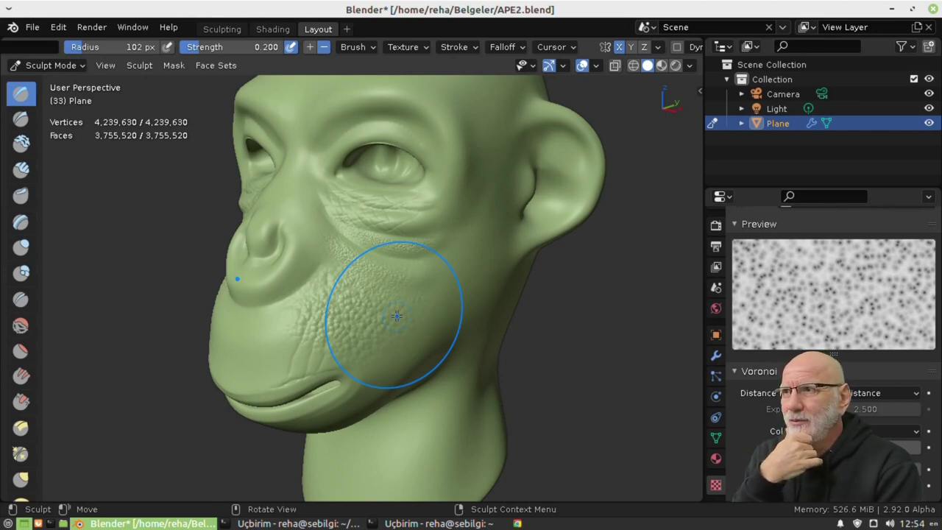
- Paint pebbled Voronoi texture from the under-eye fold down the cheek toward the jaw
mouse_move(339, 305)
middle_down()
mouse_move(375, 257)
mouse_move(263, 265)
mouse_move(323, 270)
middle_up()
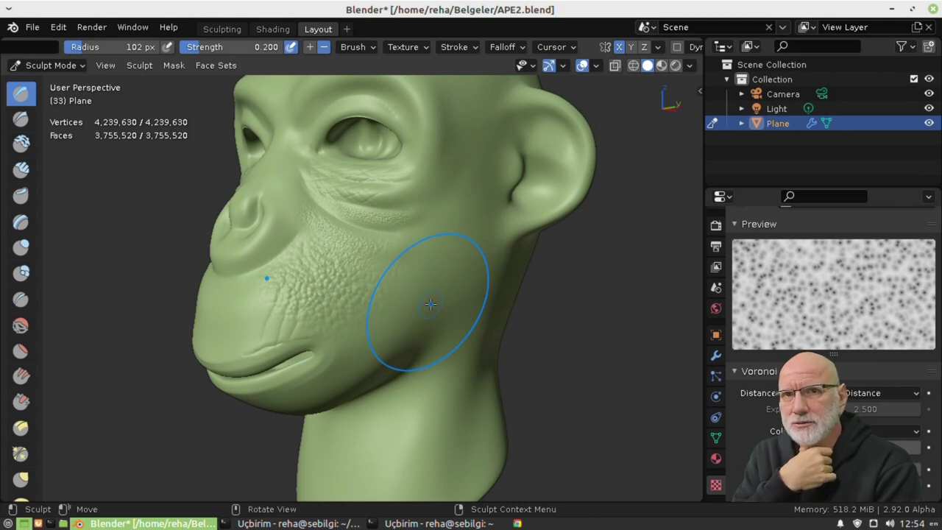
drag(425, 301, 356, 310)
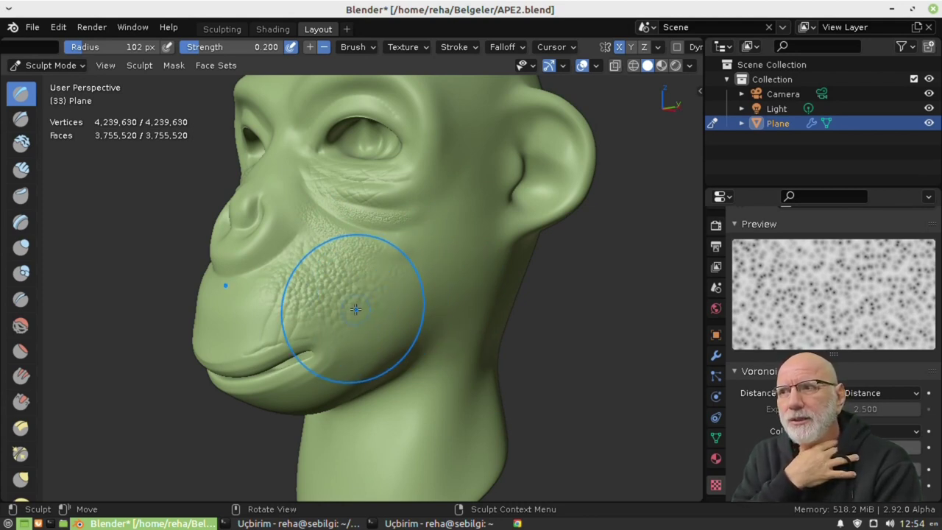
mouse_move(356, 310)
middle_down()
mouse_move(540, 321)
mouse_move(477, 316)
middle_up()
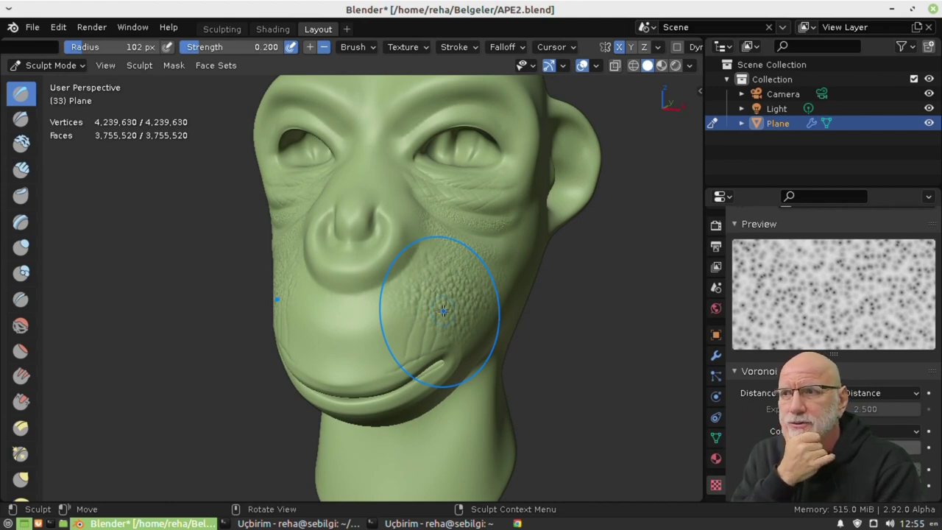
middle_drag(444, 312, 475, 313)
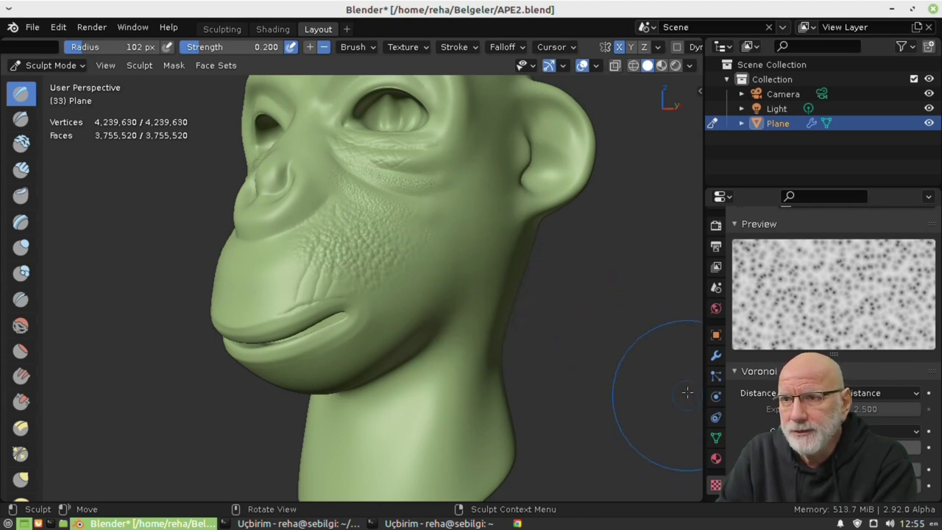
- Drop the Multires sculpt level from 5 to 2, cutting the ape mesh to 132,030 vertices
click(716, 355)
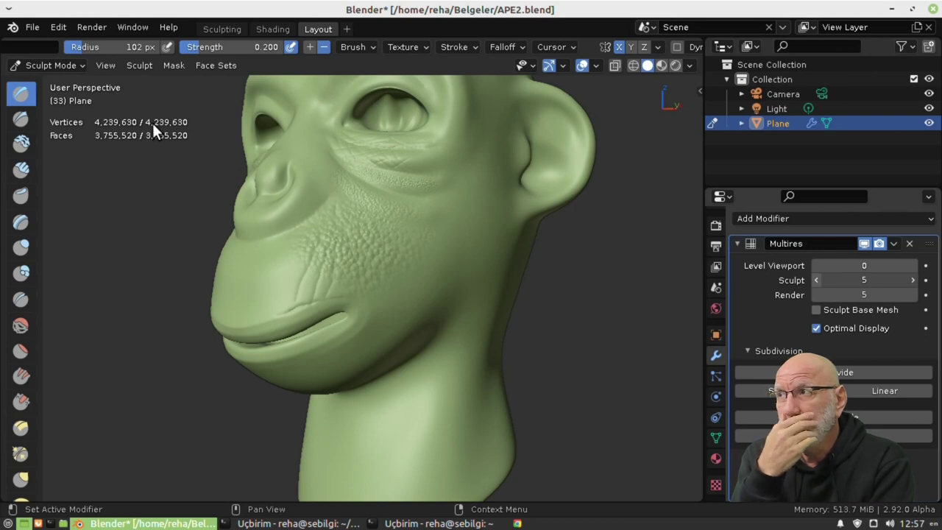
key(Page_Down)
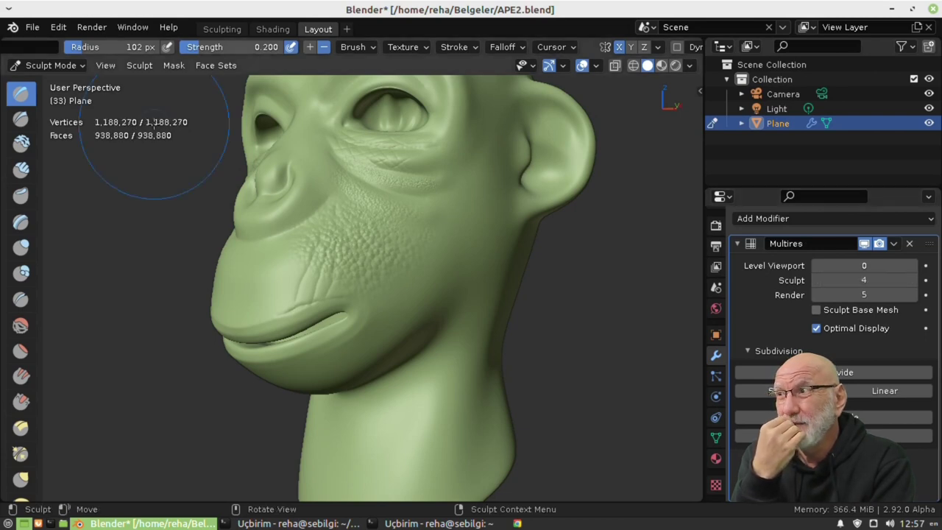
click(818, 280)
text(2)
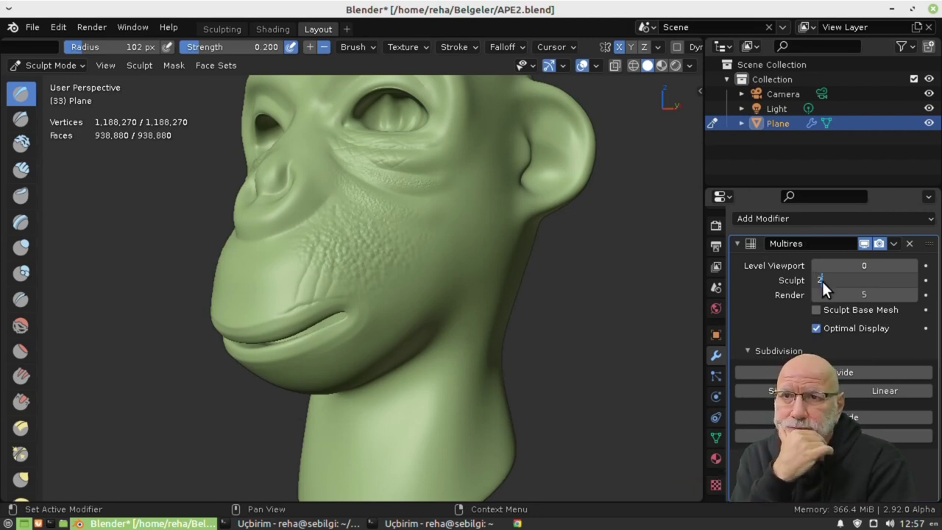
key(Return)
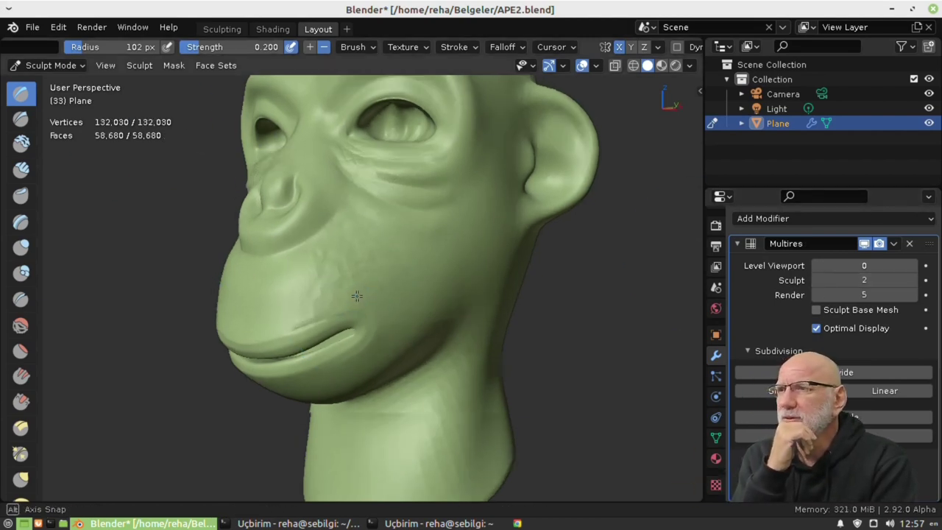
mouse_move(624, 235)
middle_down()
mouse_move(464, 200)
mouse_move(422, 213)
mouse_move(426, 274)
middle_up()
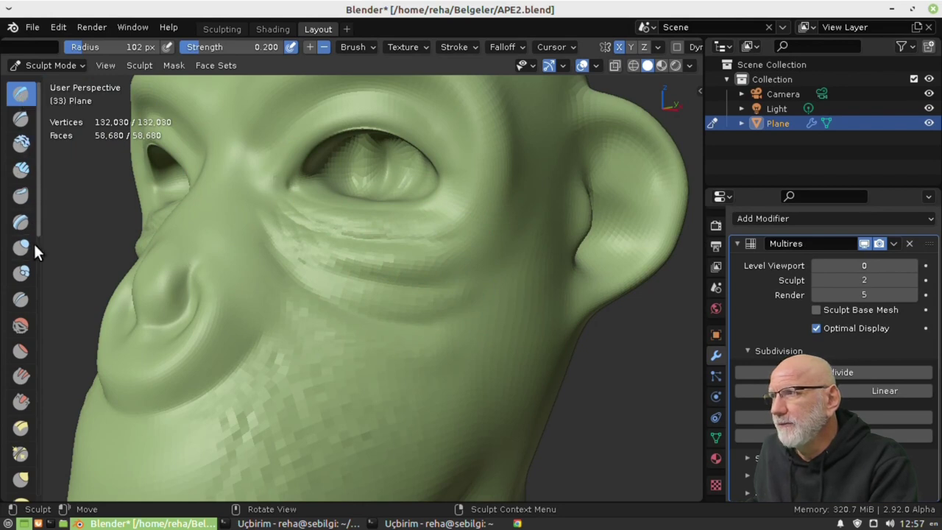
- Carve creases across the upper and lower cheek with a 52 px brush, then start re-entering sculpt level 5
click(21, 144)
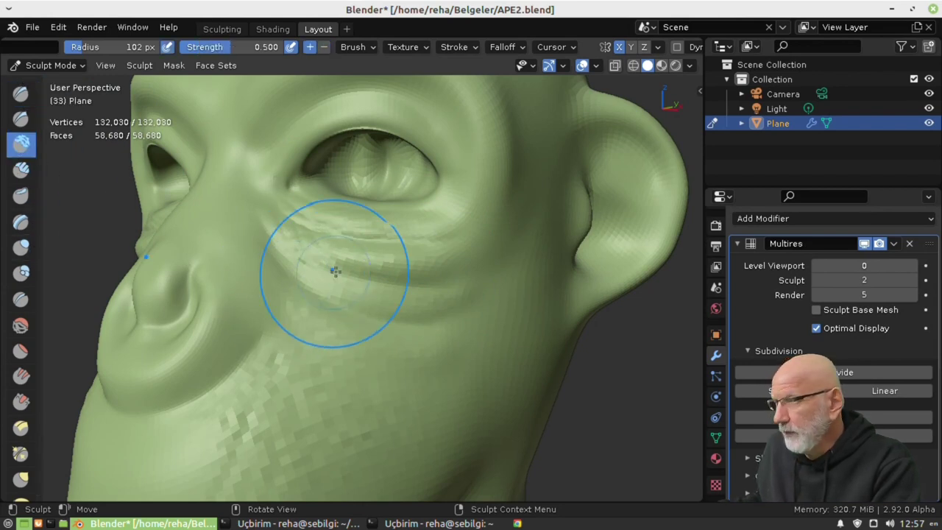
key(f)
click(318, 279)
click(20, 169)
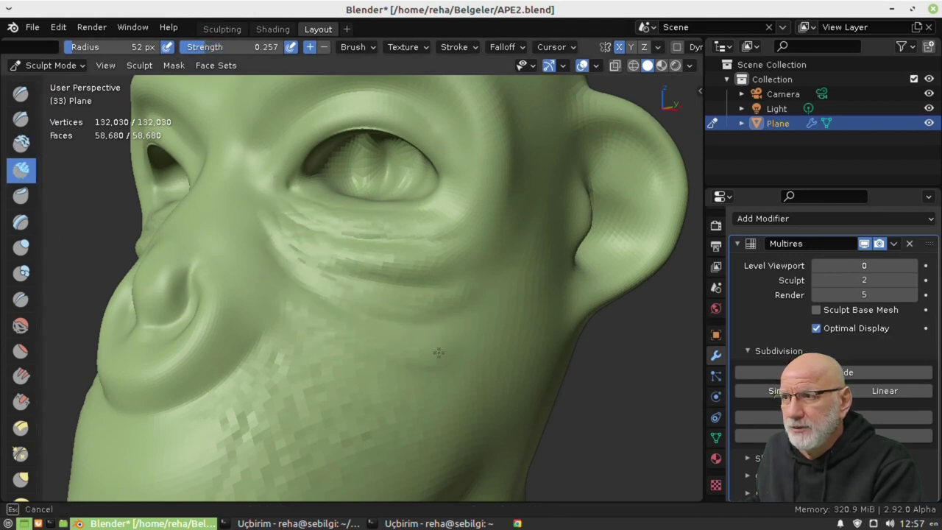
drag(438, 352, 393, 350)
drag(340, 367, 335, 368)
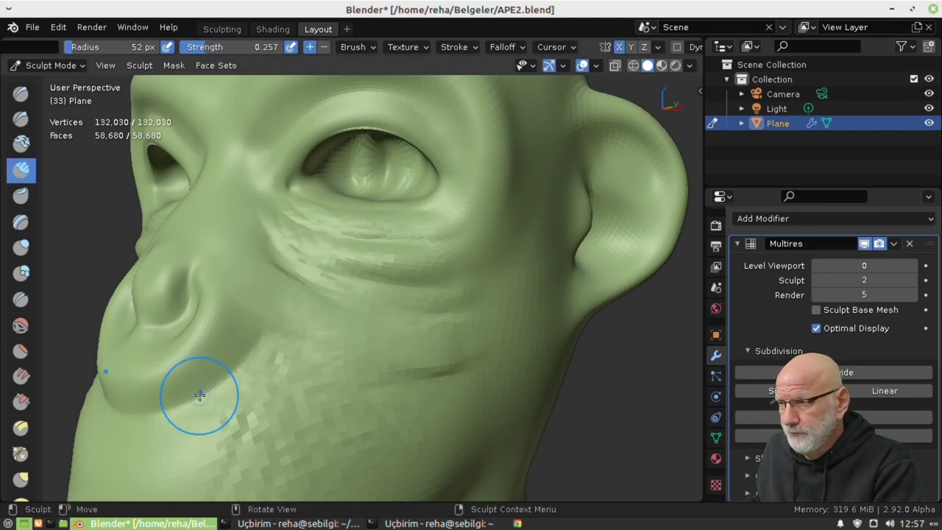
mouse_move(305, 245)
mouse_down()
mouse_move(414, 267)
mouse_move(343, 286)
mouse_up()
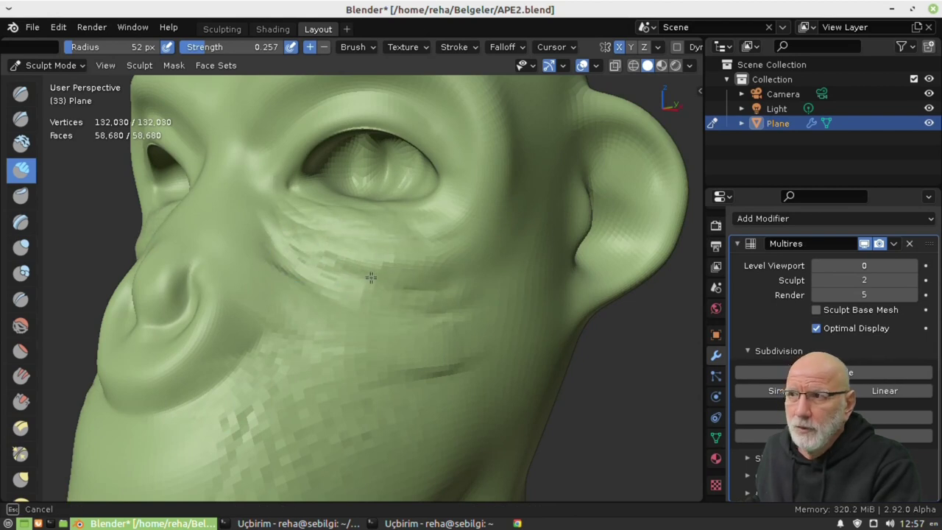
click(866, 282)
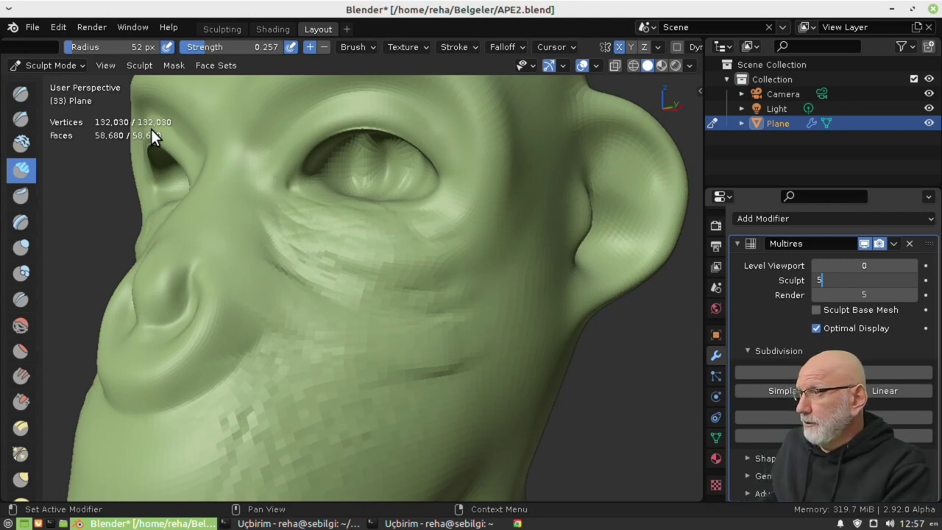
- Check htop: Blender drives all four cores near 90–100%, memory 689M of 1.85G
key(alt+Tab)
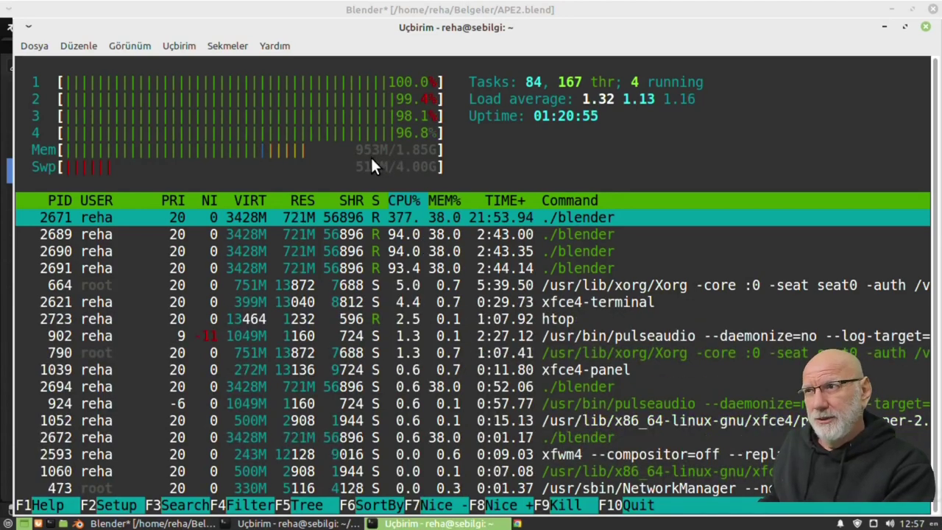
key(alt+Tab)
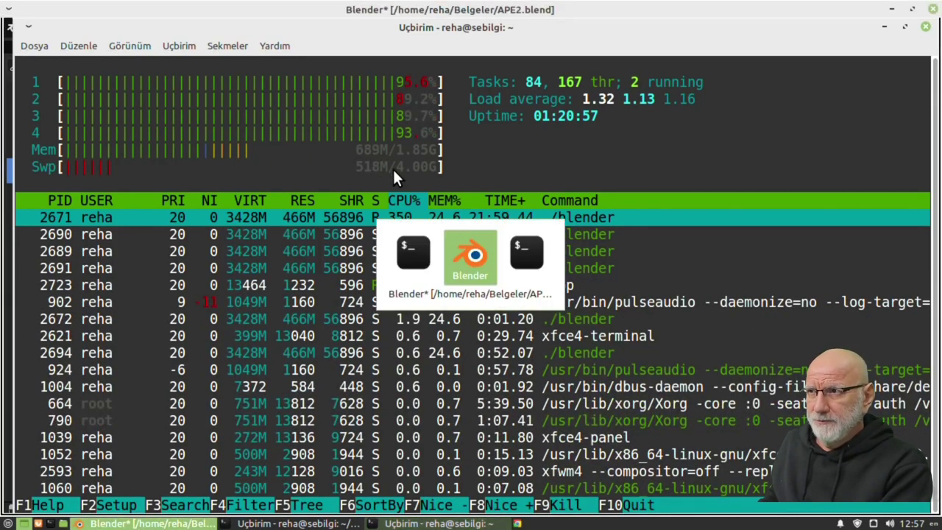
- Orbit and zoom around the cheek, eye and nose to inspect the level-5 wrinkles and texture
click(485, 261)
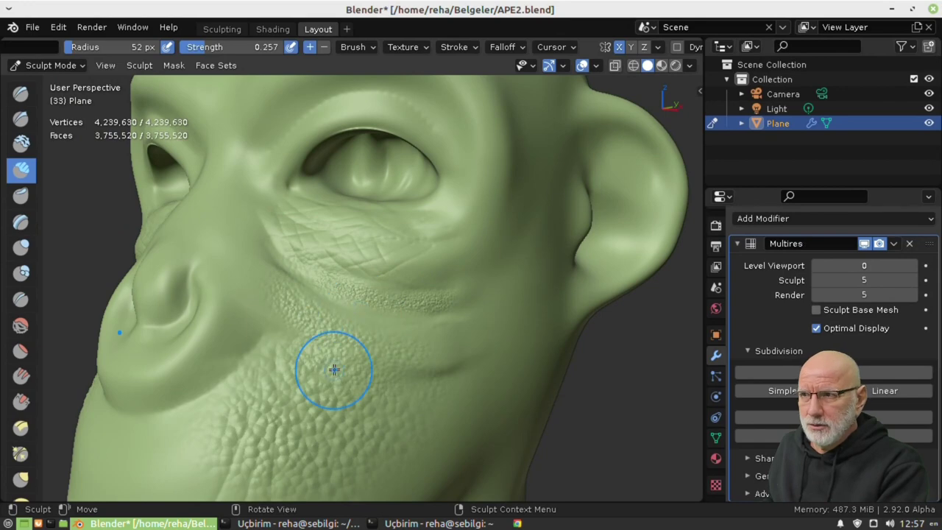
middle_drag(326, 363, 338, 363)
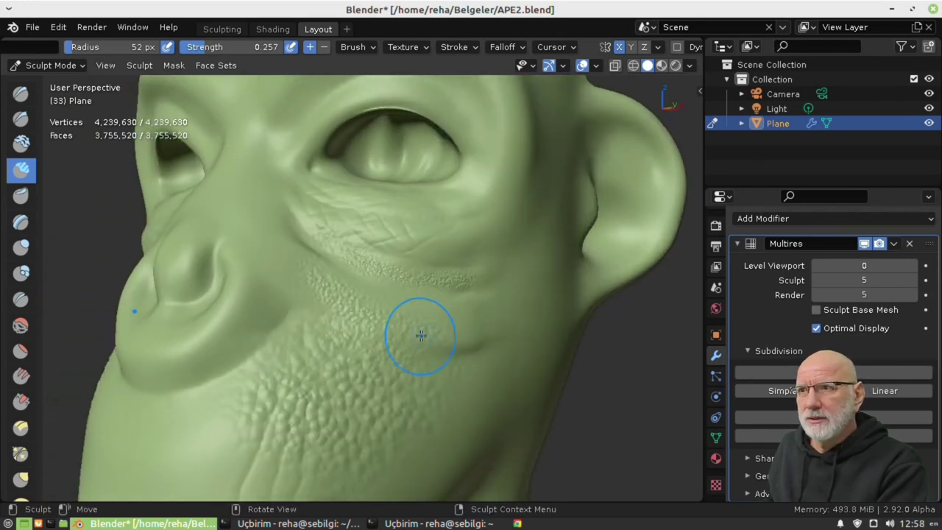
mouse_move(406, 326)
ctrl+middle_down()
mouse_move(410, 300)
mouse_move(389, 248)
ctrl+middle_up()
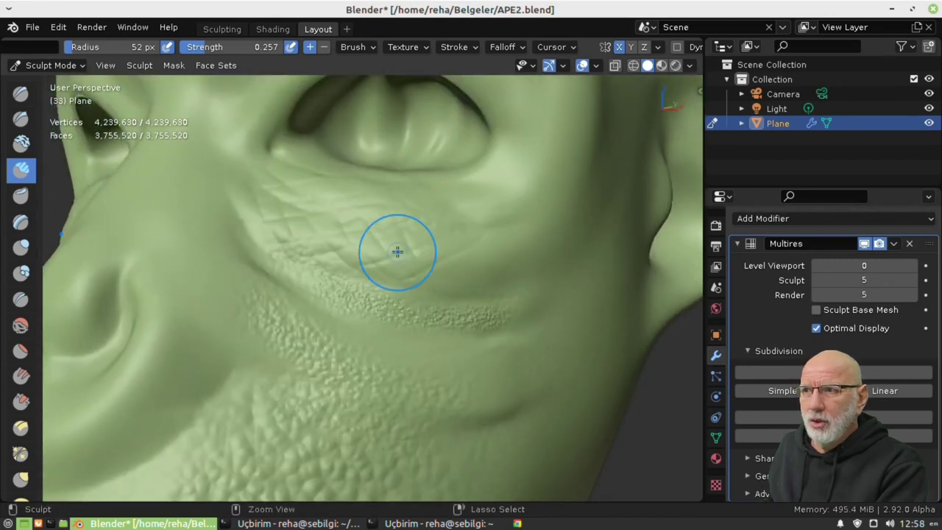
scroll(397, 265, down, 3)
scroll(389, 256, up, 3)
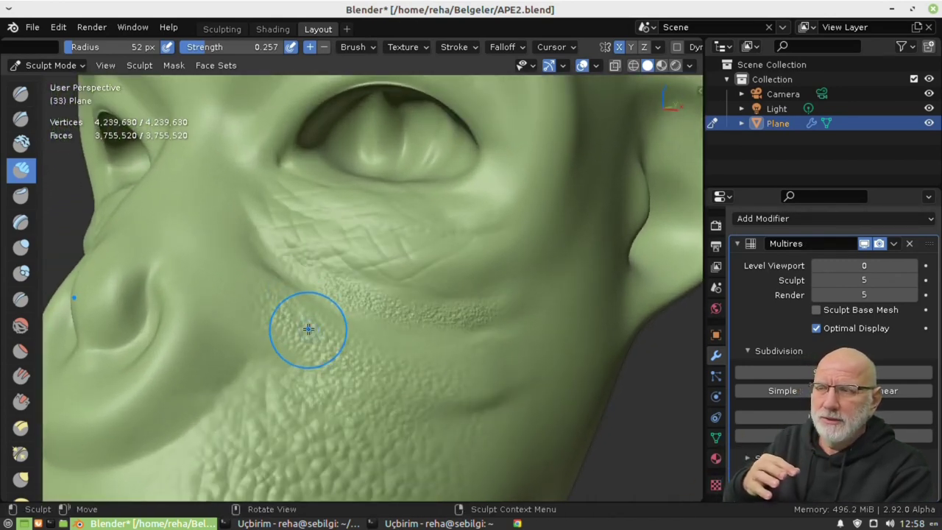
middle_drag(252, 316, 538, 272)
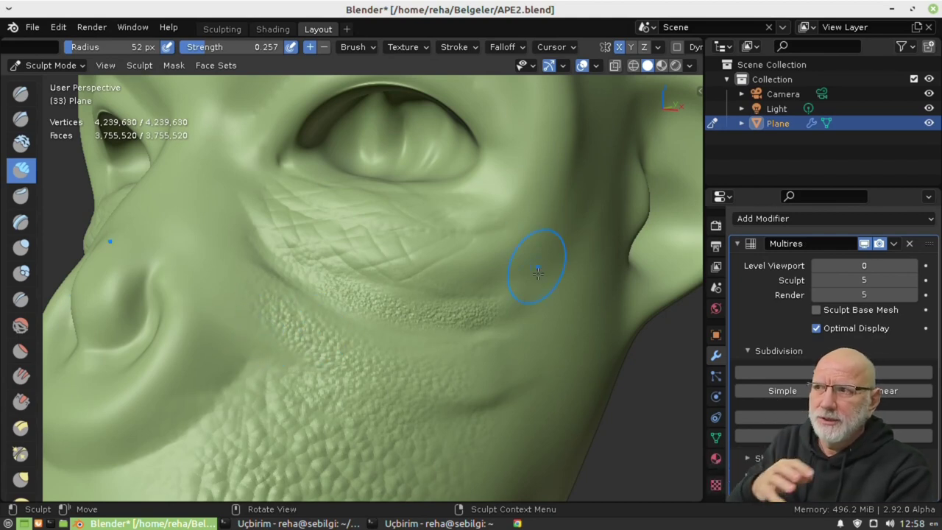
middle_drag(172, 337, 547, 390)
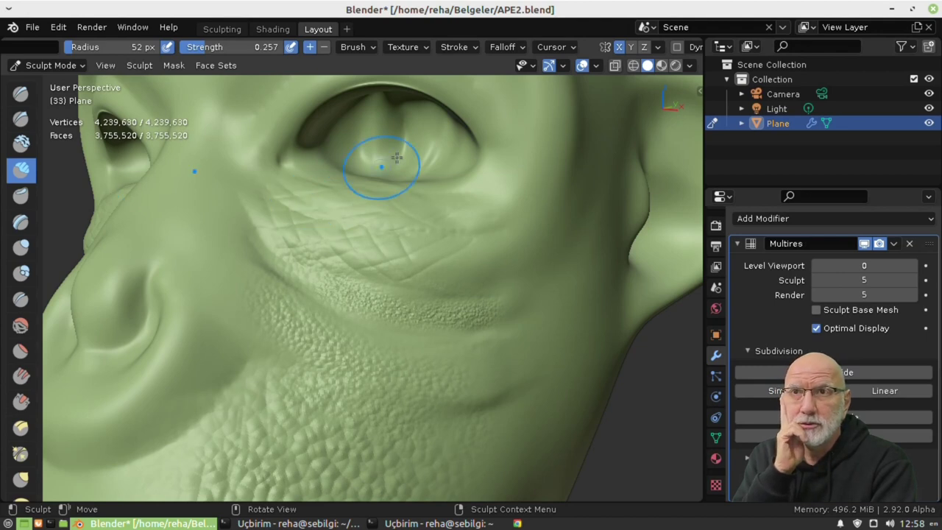
- Close Blender, answer the save prompt, and return to htop with memory back near idle
click(933, 8)
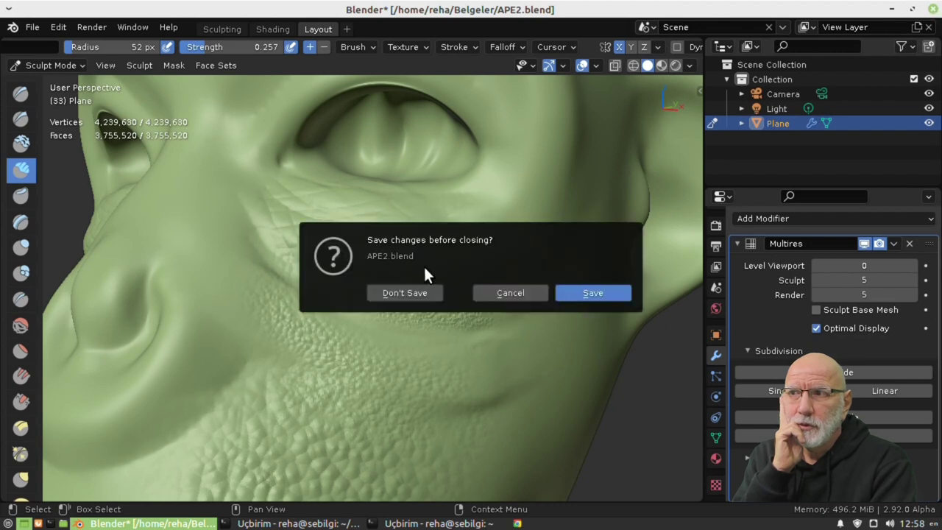
click(420, 291)
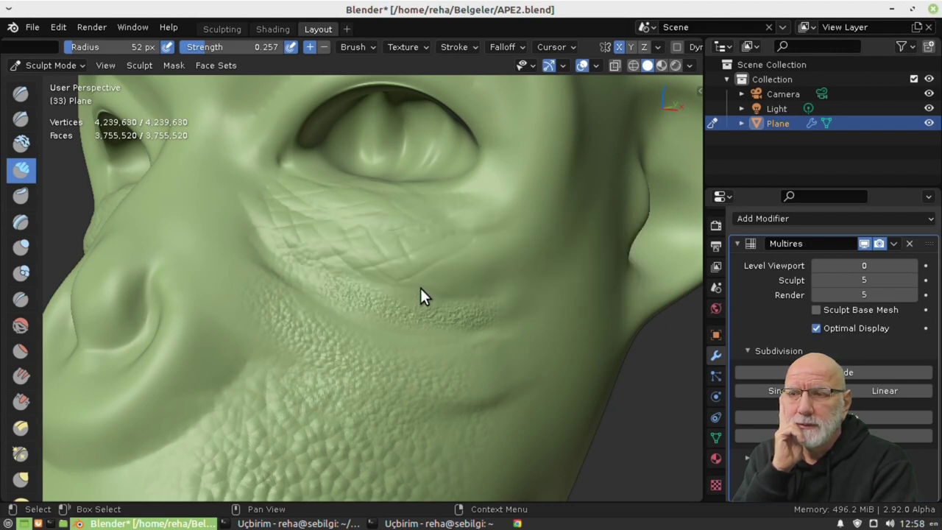
key(alt+Tab)
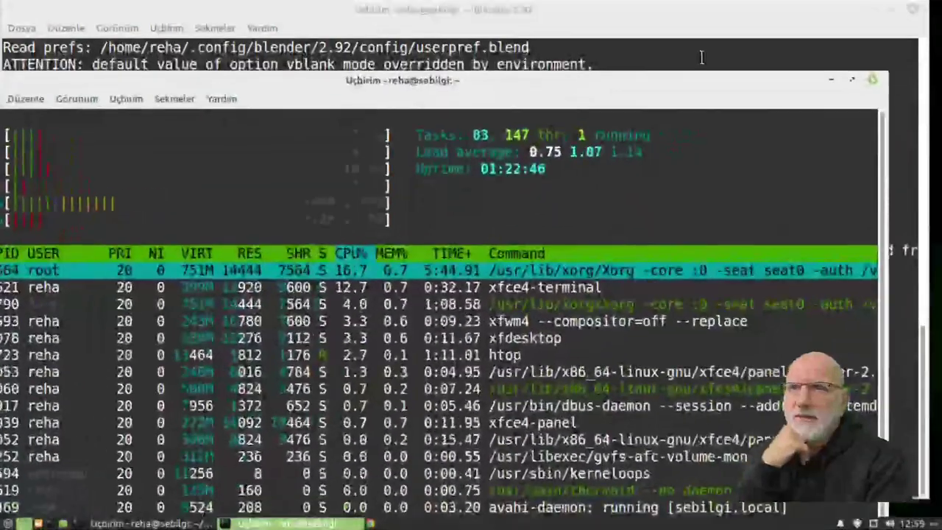
- Drag the htop window over the blender-2.92 launch terminal
mouse_move(460, 82)
mouse_down()
mouse_move(487, 41)
mouse_move(495, 47)
mouse_up()
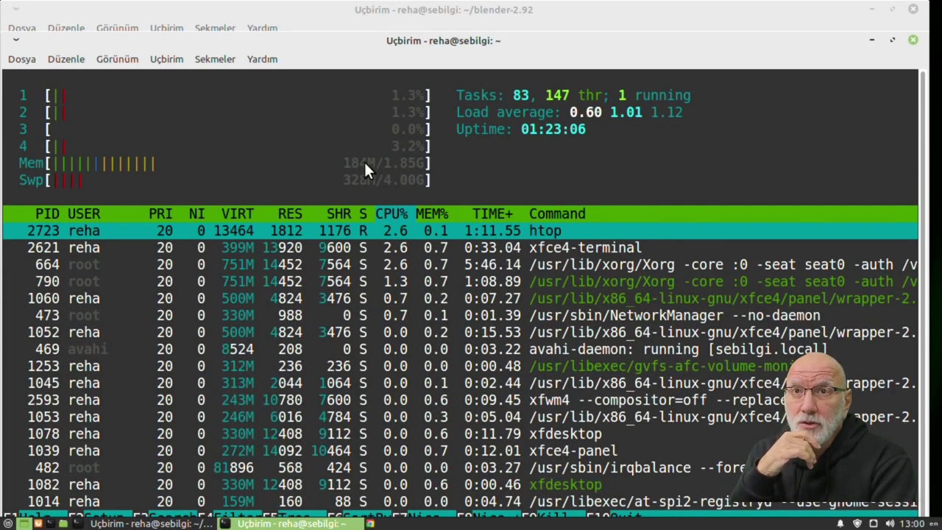
- Close the htop window and rerun vblank_mode=0 ./blender from the launch terminal
click(913, 40)
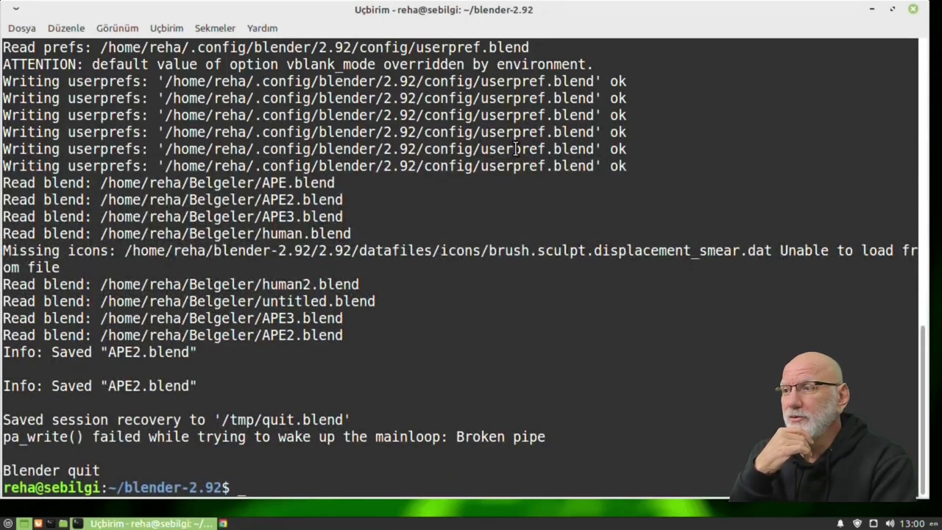
key(Up)
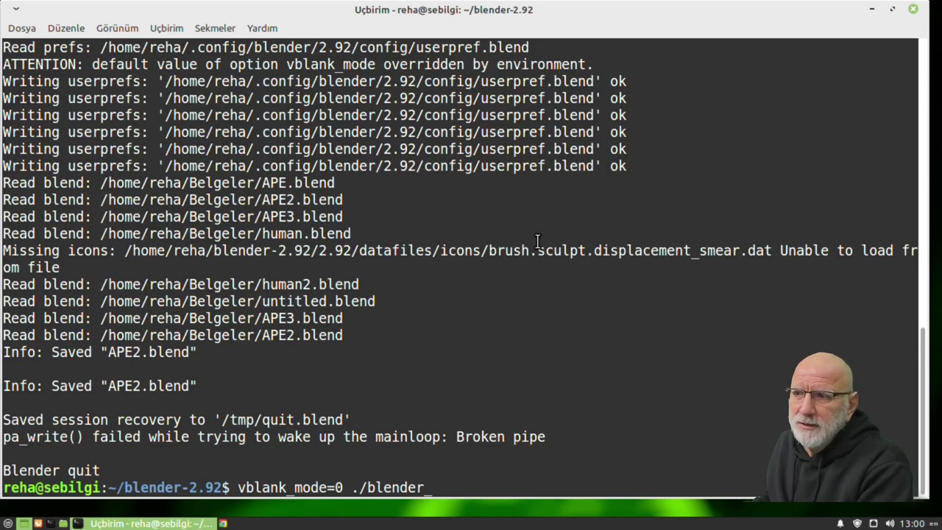
key(Return)
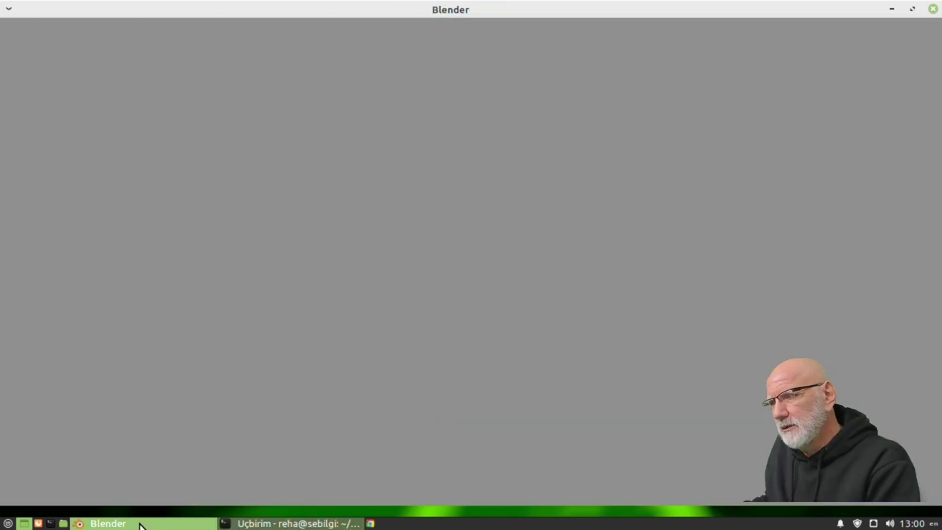
- Start htop in a new terminal window
click(51, 524)
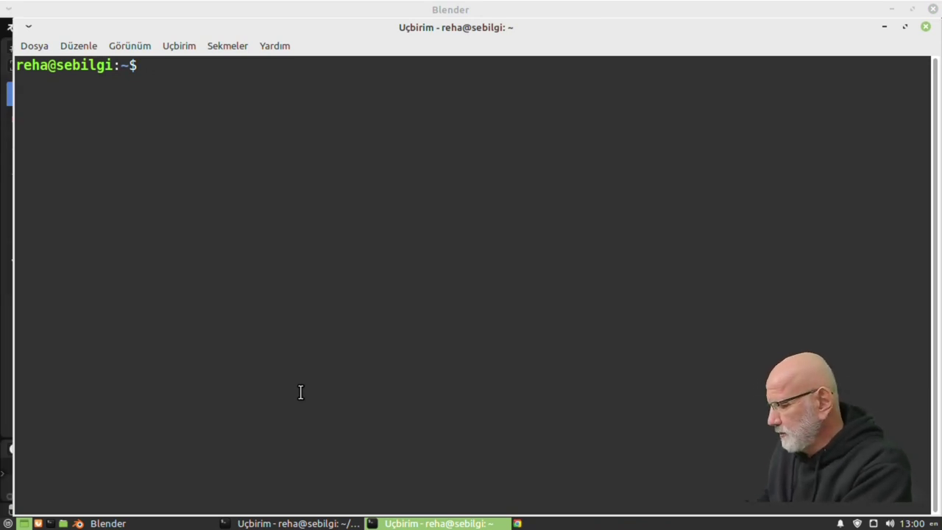
text(htop)
key(Return)
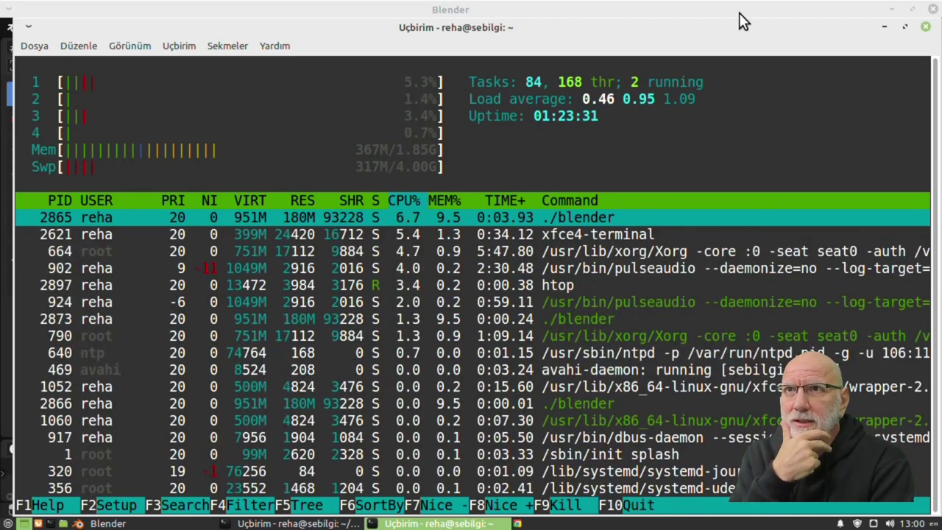
- Bring Blender forward, dismiss the splash screen, and orbit the default cube
click(739, 13)
click(274, 299)
middle_drag(273, 301, 481, 294)
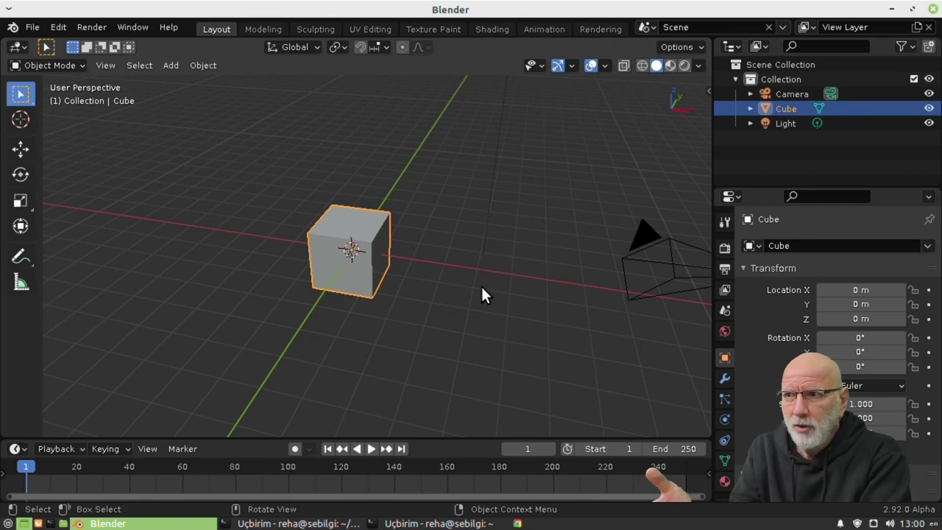
- Orbit the default cube from higher angles, then close the htop terminal window
mouse_move(448, 279)
middle_down()
mouse_move(402, 209)
mouse_move(317, 259)
middle_up()
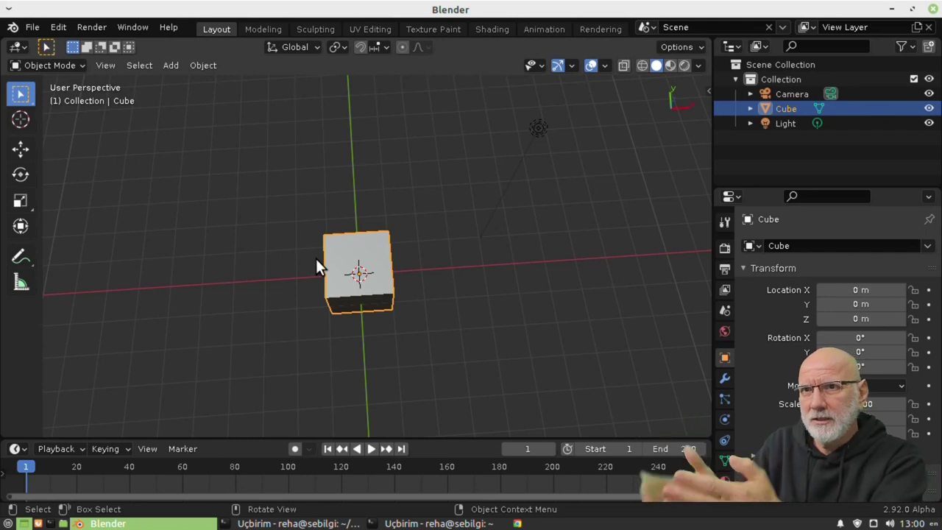
mouse_move(320, 301)
middle_down()
mouse_move(506, 285)
mouse_move(502, 256)
mouse_move(330, 231)
mouse_move(419, 229)
middle_up()
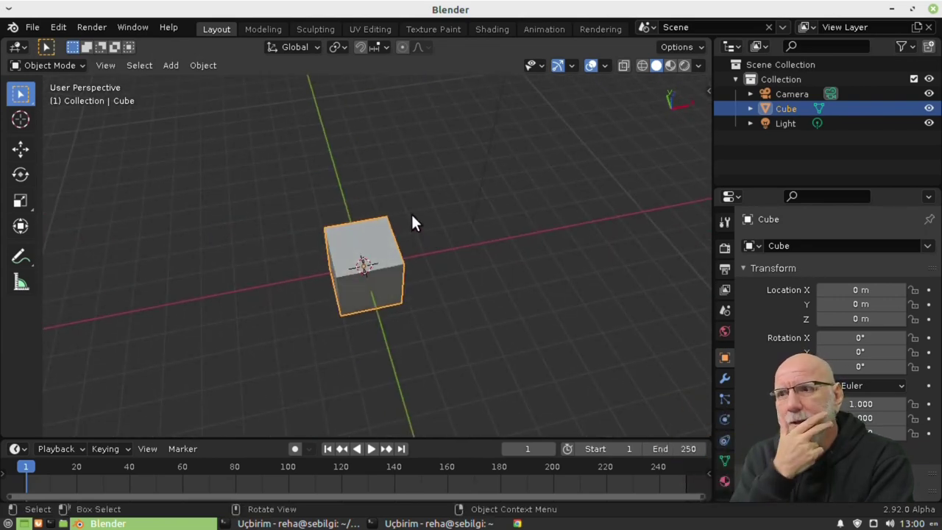
click(321, 524)
click(435, 524)
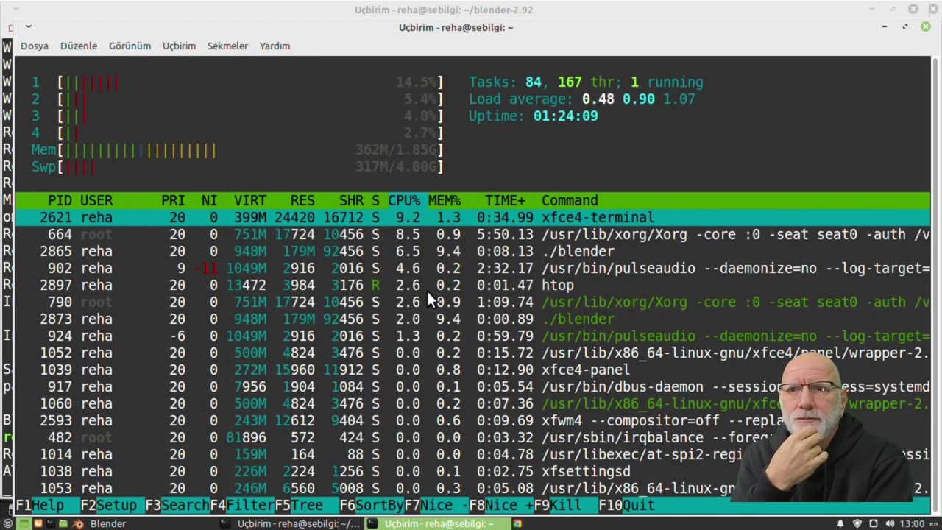
click(926, 28)
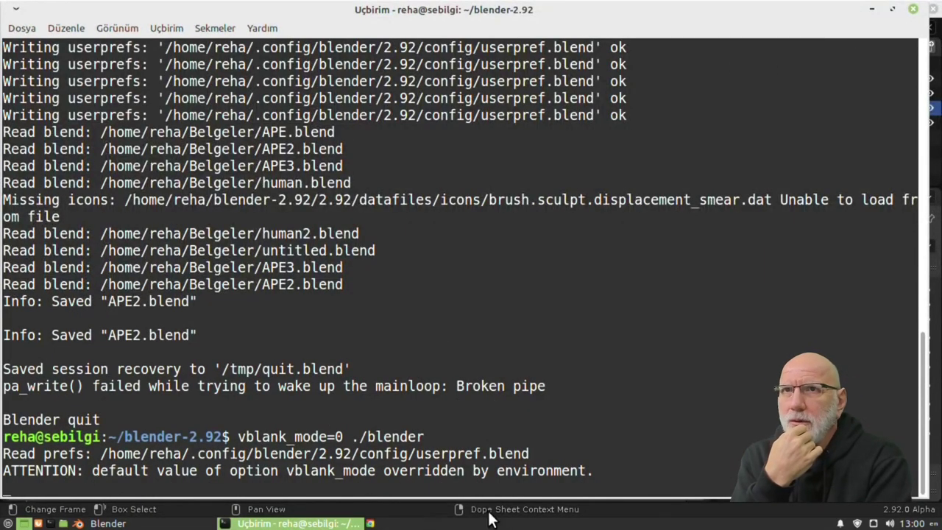
- View the cube face-on, then quit Blender and close its launch terminal
double_click(765, 7)
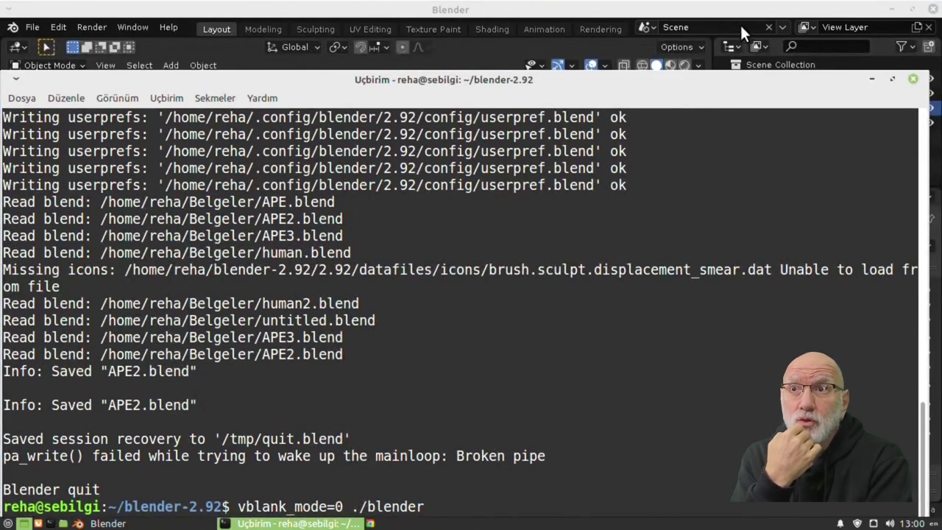
click(712, 9)
mouse_move(510, 302)
middle_down()
mouse_move(407, 130)
mouse_move(587, 284)
mouse_move(488, 269)
middle_up()
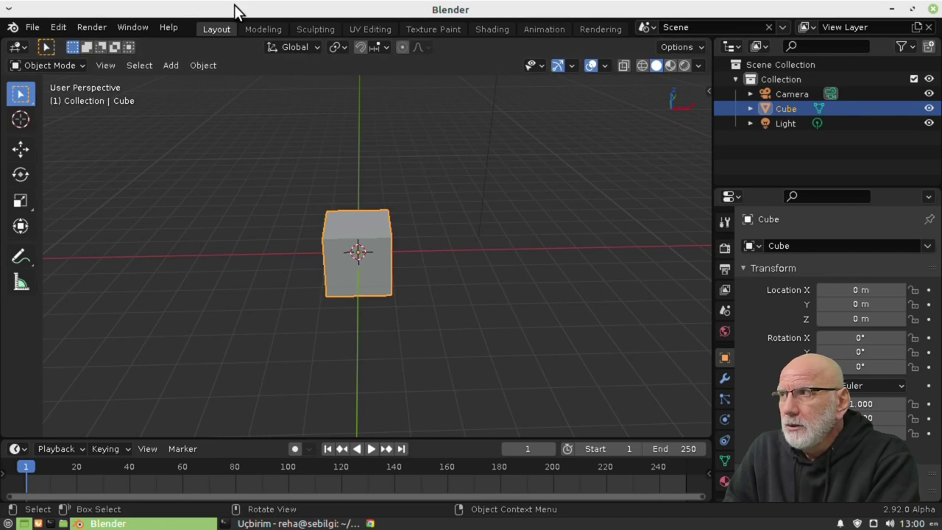
click(933, 10)
click(913, 79)
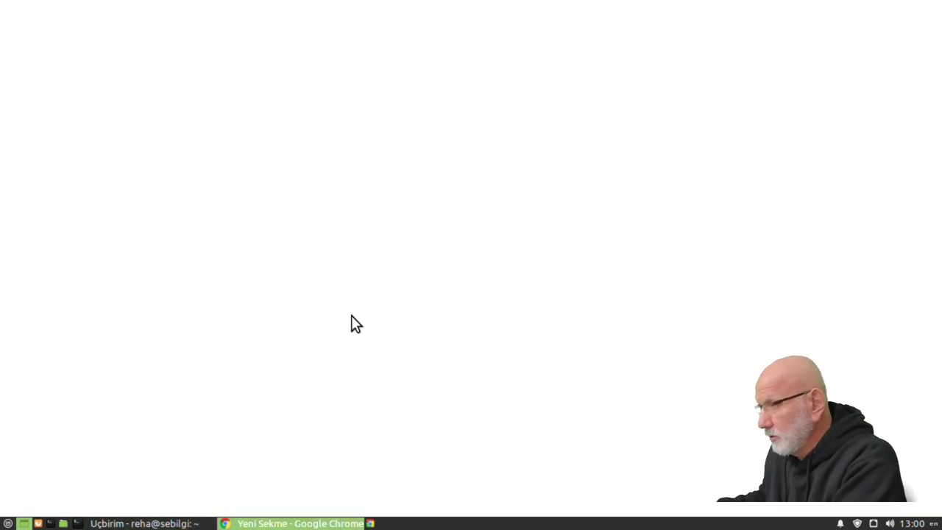
- Run htop in the terminal in front of Chrome, then minimize the terminal
text(htop)
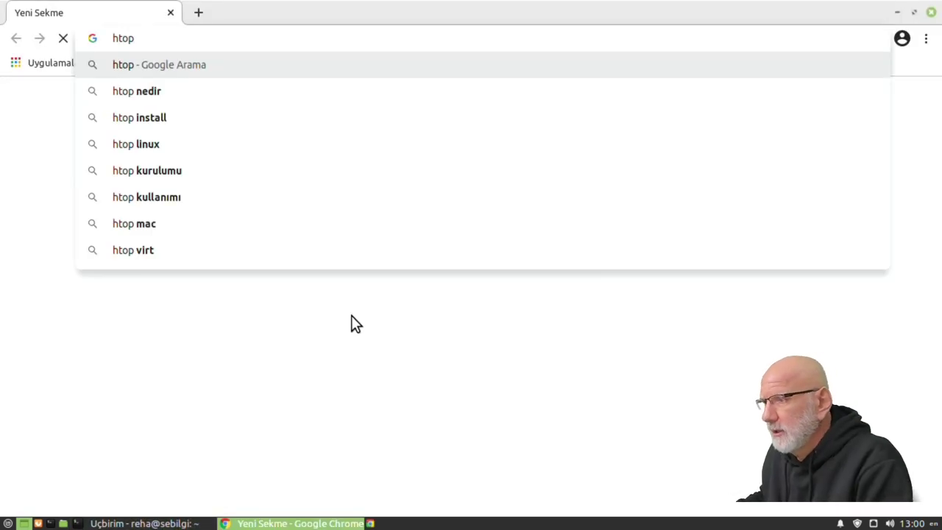
click(152, 524)
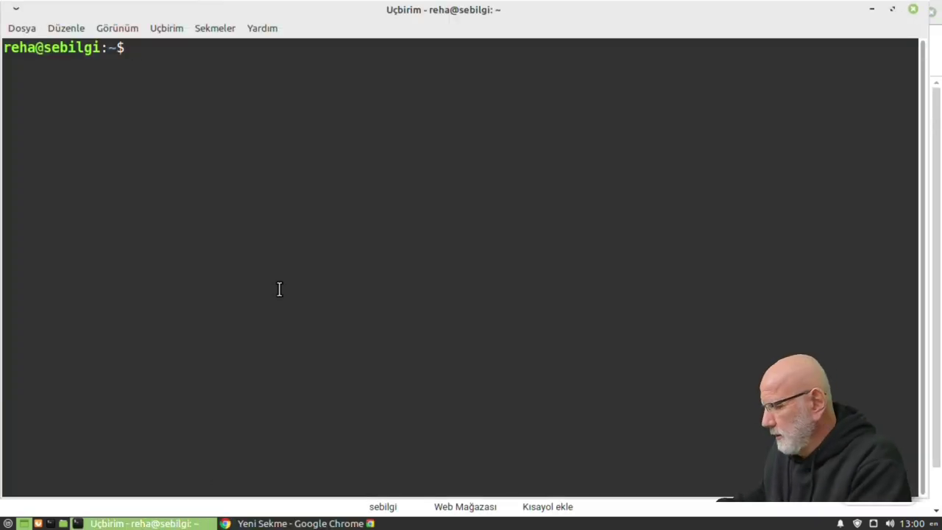
text(htop)
key(Return)
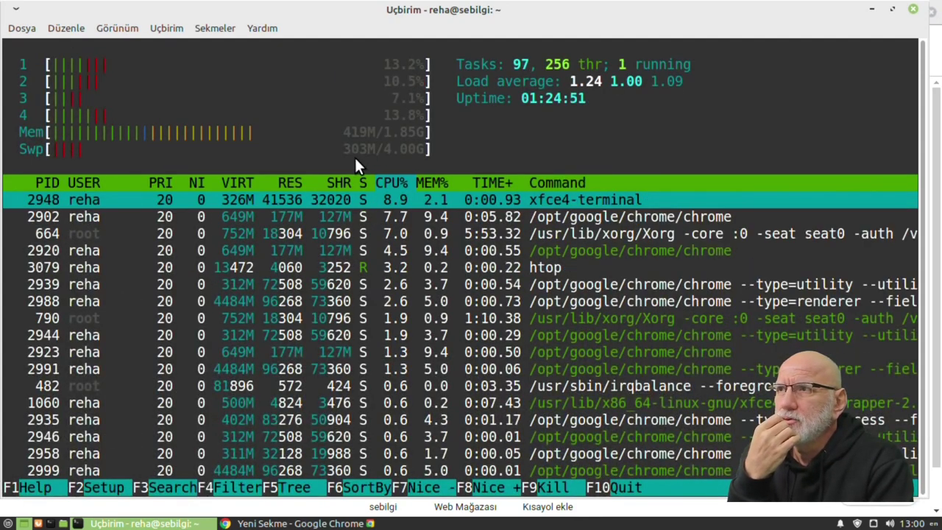
click(875, 14)
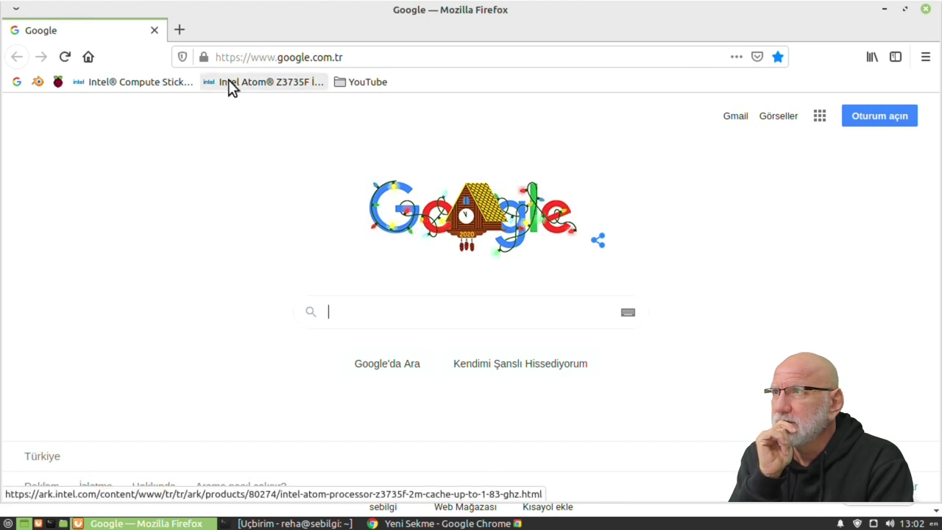
- Peek into the YouTube bookmarks folder, check the htop terminal, then bring Chrome forward
click(371, 84)
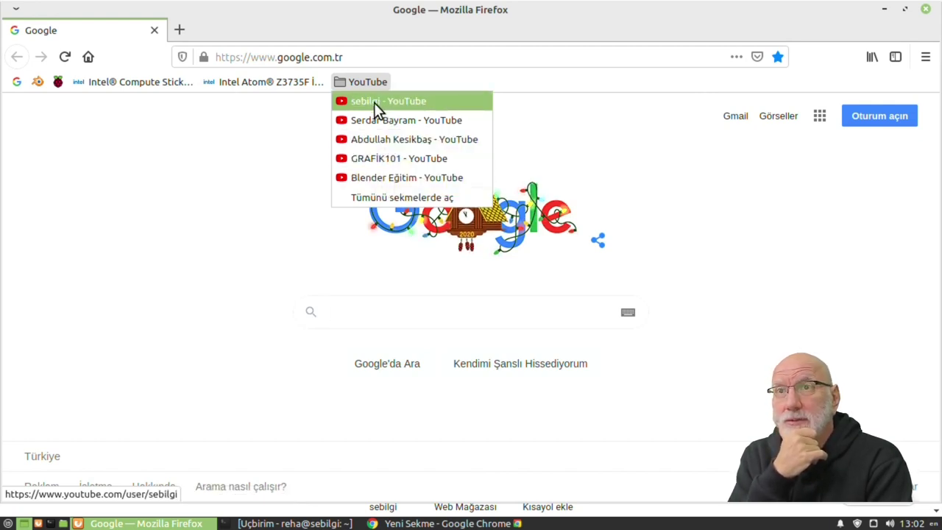
click(910, 29)
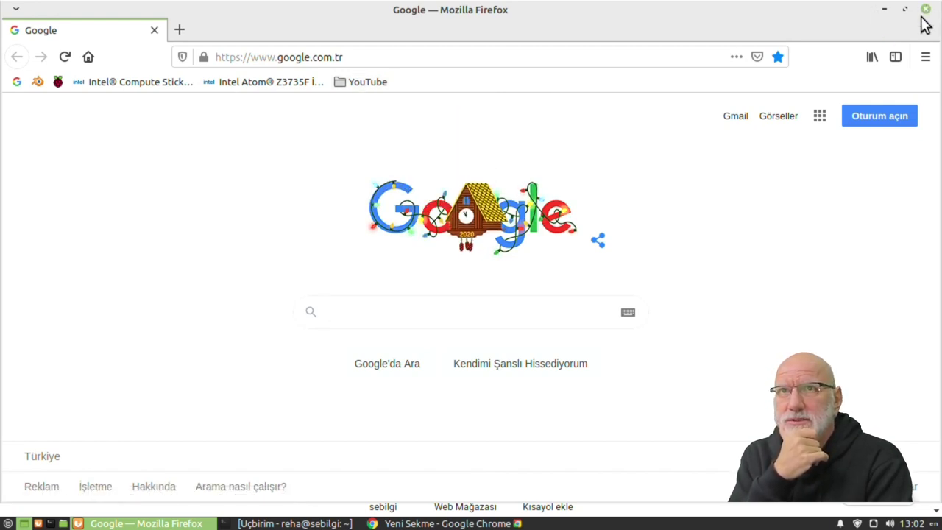
key(alt+Tab)
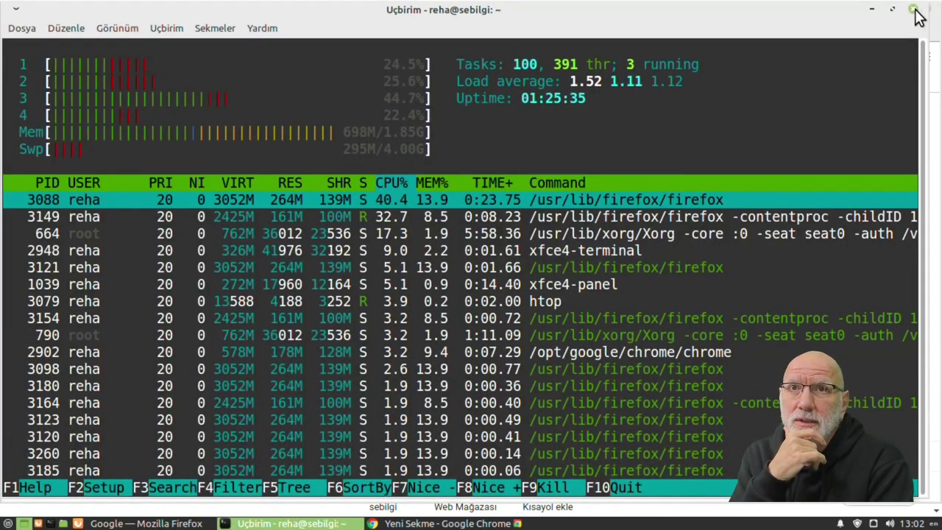
click(441, 524)
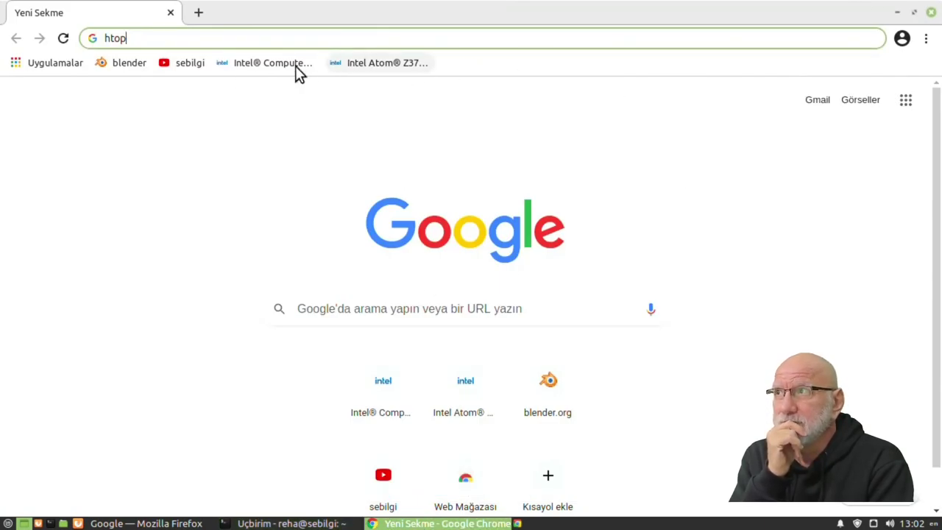
- Open the bookmarked Blender channel's VİDEOLAR list and start the Blender örnek-4 video
click(187, 64)
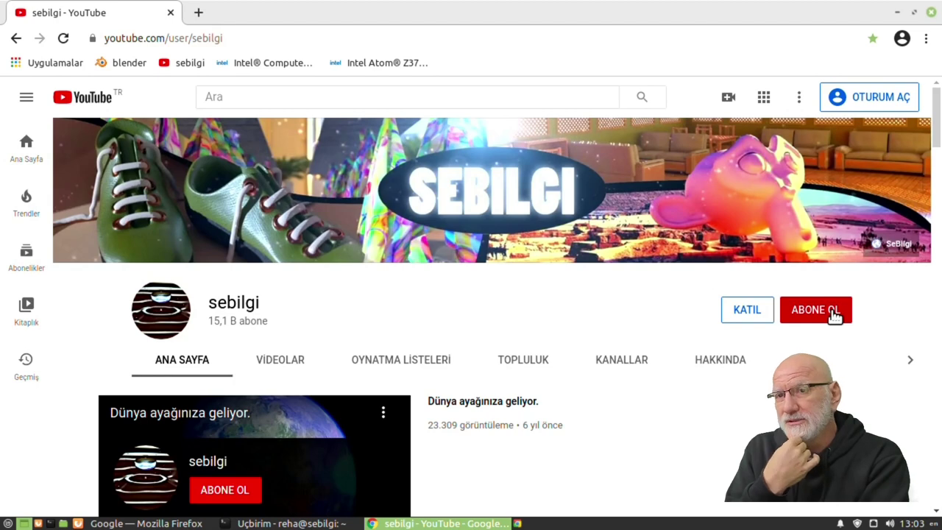
click(271, 368)
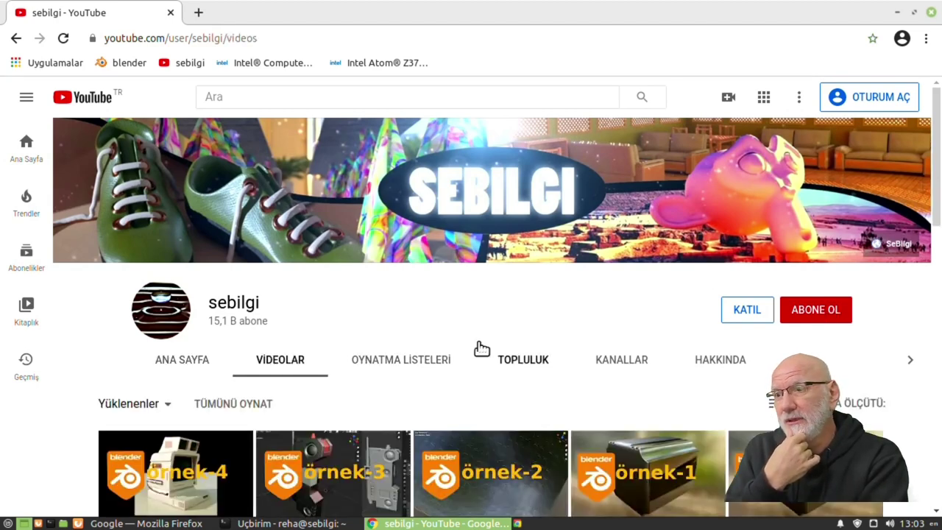
scroll(476, 350, down, 2)
click(137, 382)
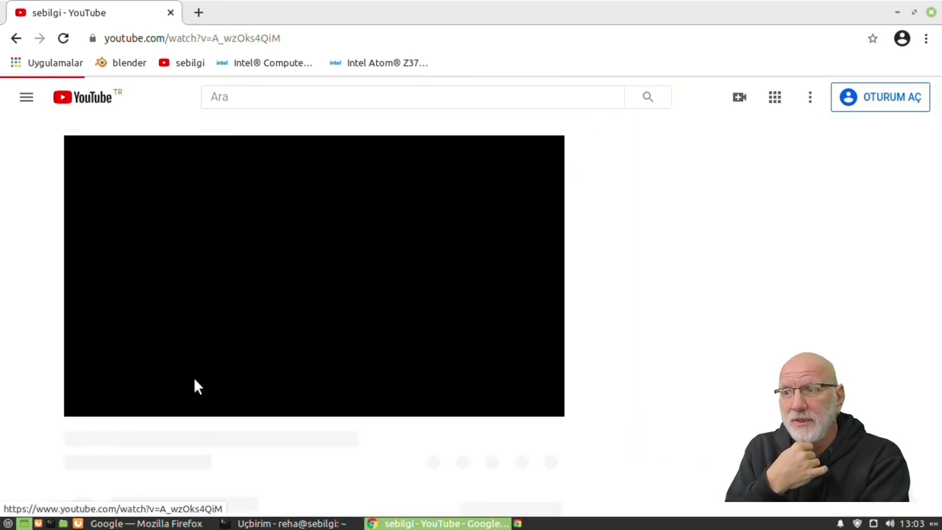
- Try liking the video, then dismiss the sign-in (ANLADIM) and Premium (DENEMEYİ ATLA) popups
scroll(331, 405, down, 1)
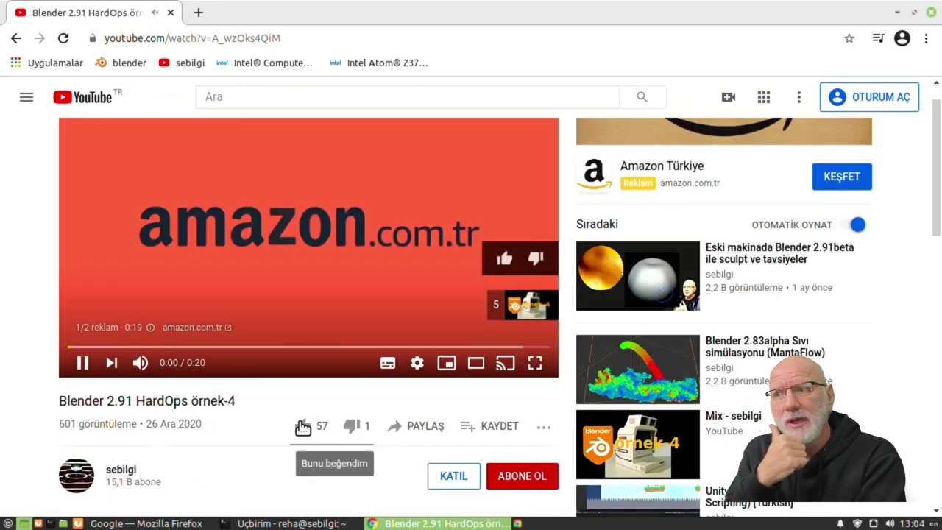
click(366, 421)
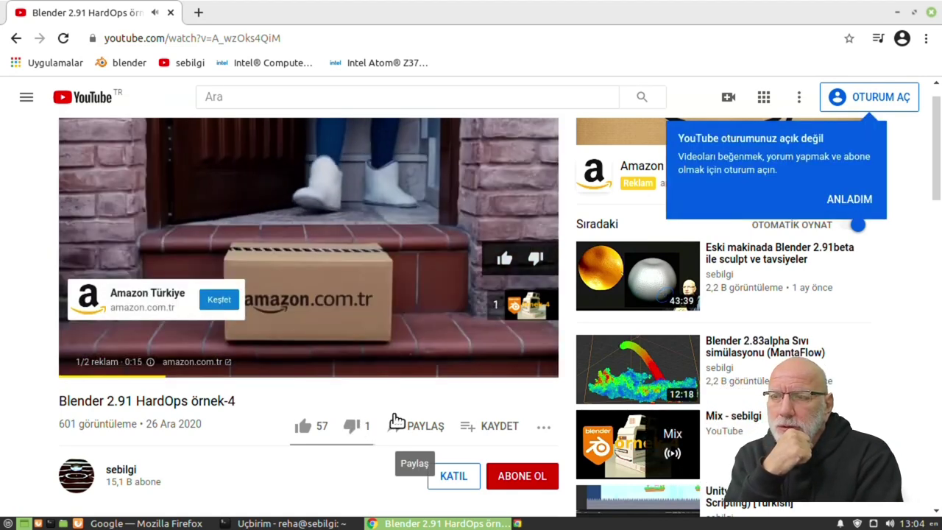
scroll(626, 337, down, 1)
click(849, 199)
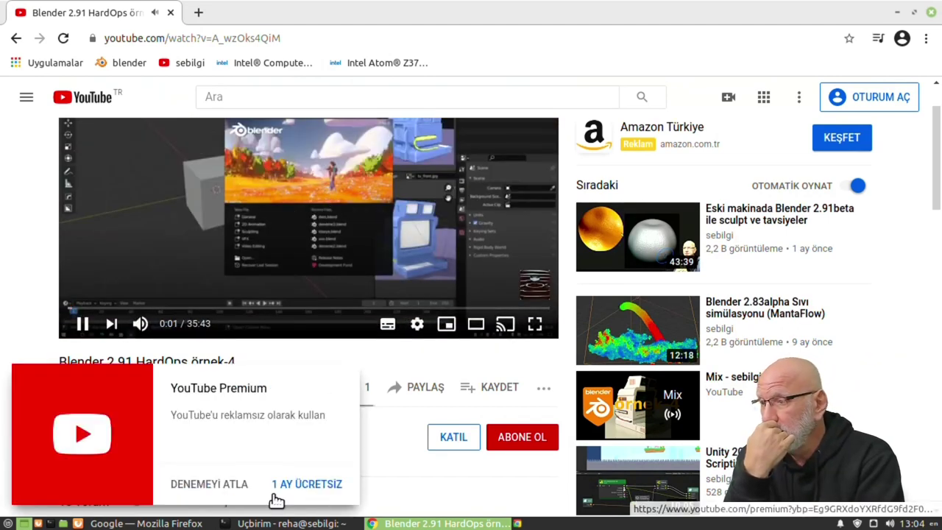
click(213, 487)
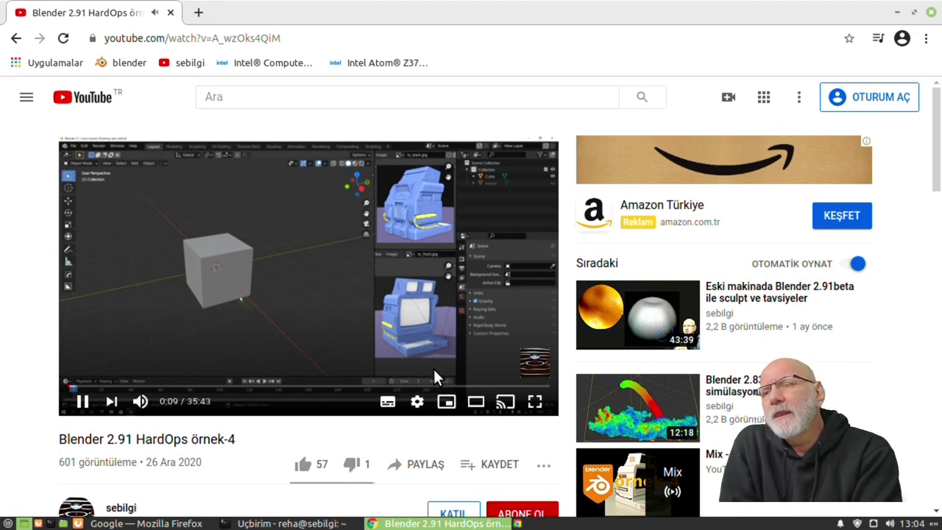
scroll(434, 373, down, 2)
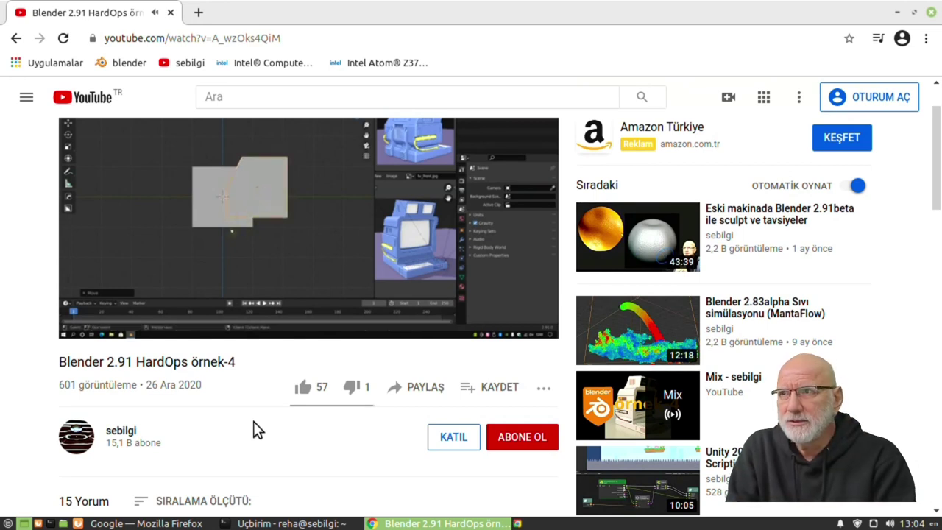
scroll(199, 382, up, 2)
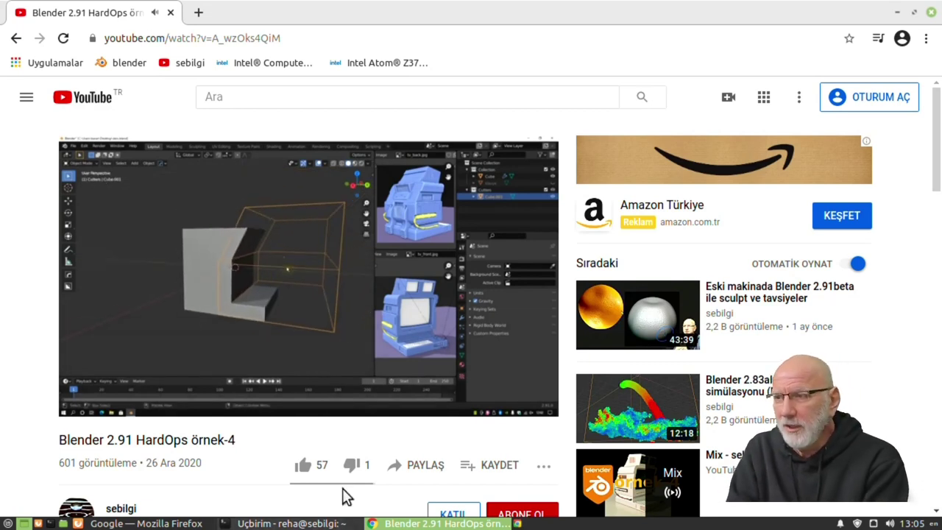
scroll(291, 329, down, 1)
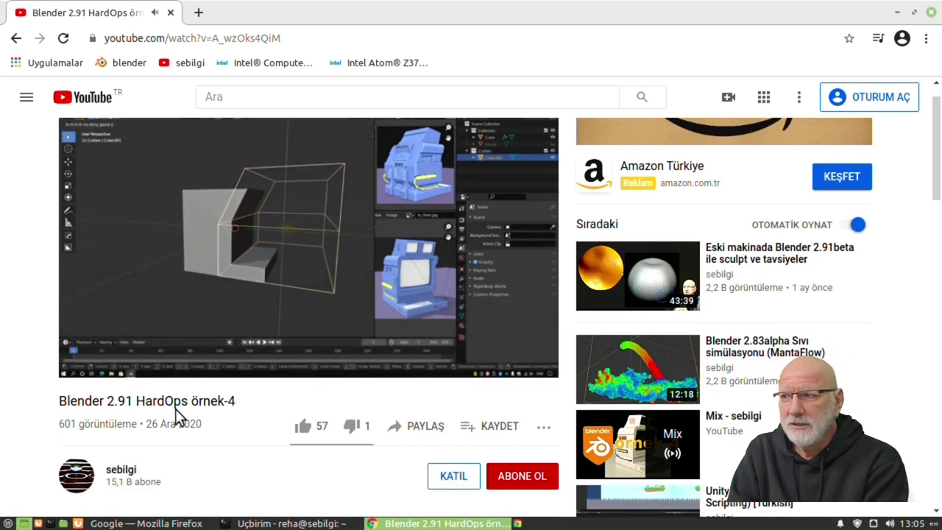
scroll(317, 416, down, 4)
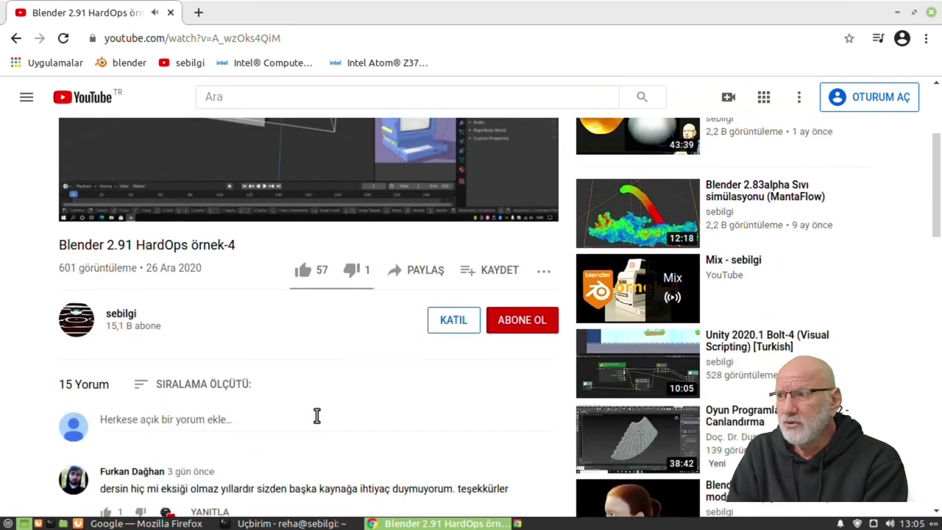
scroll(354, 423, down, 4)
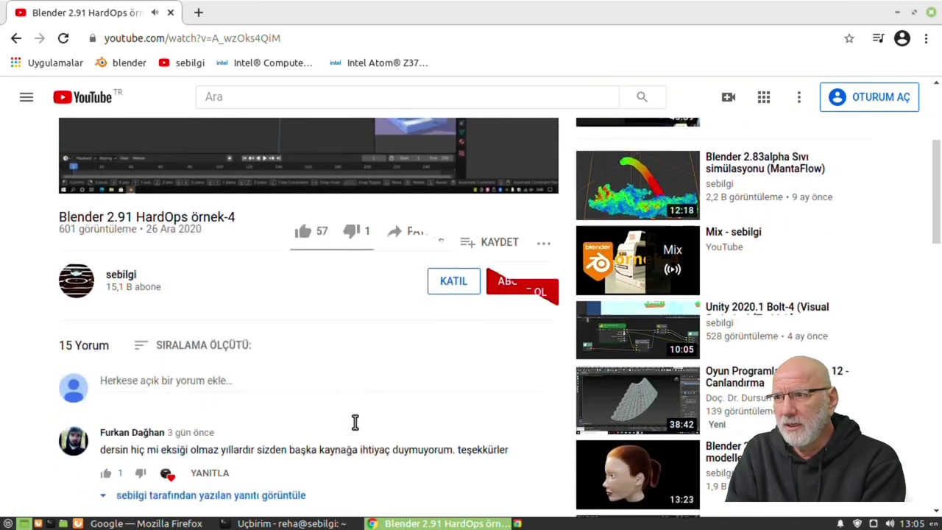
scroll(240, 431, up, 5)
scroll(243, 438, up, 4)
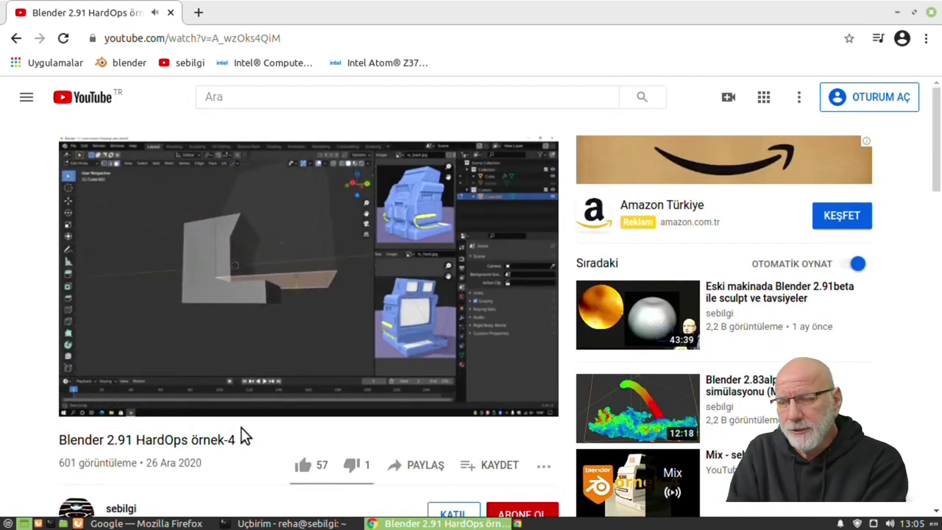
scroll(336, 439, down, 3)
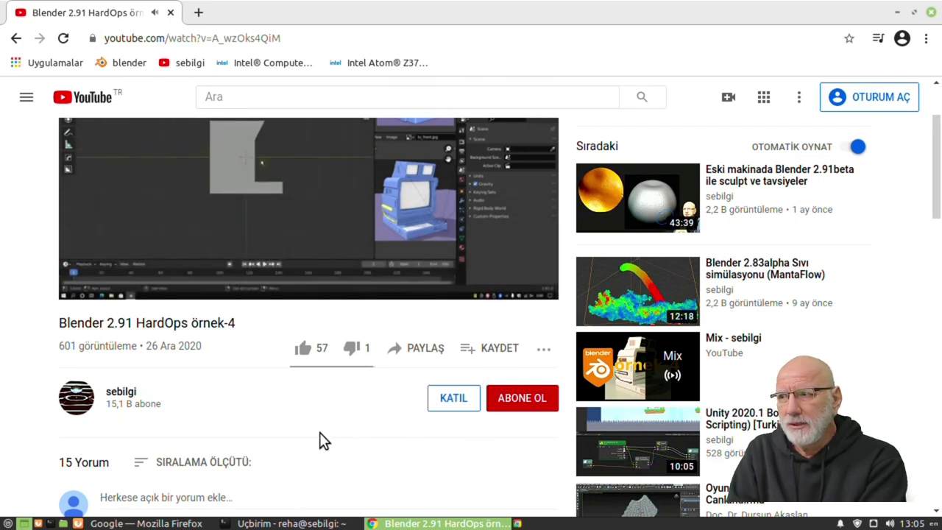
scroll(276, 405, up, 3)
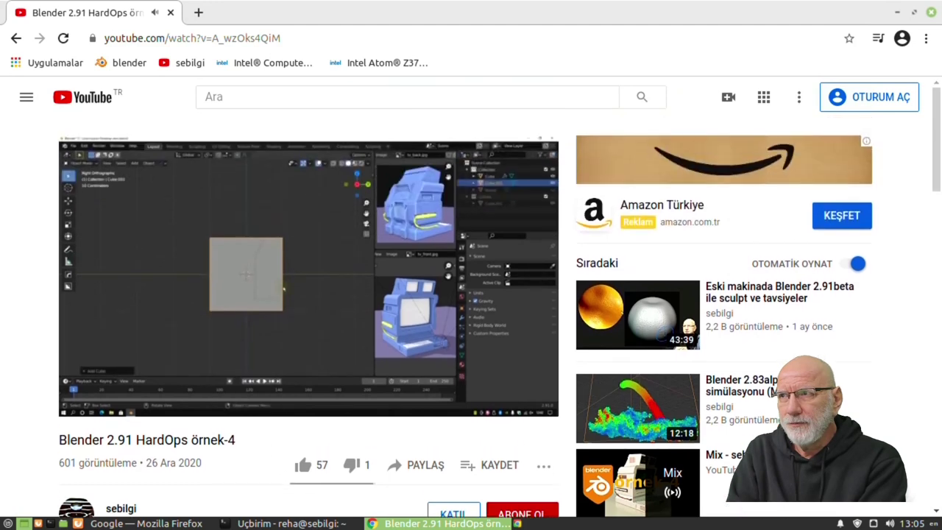